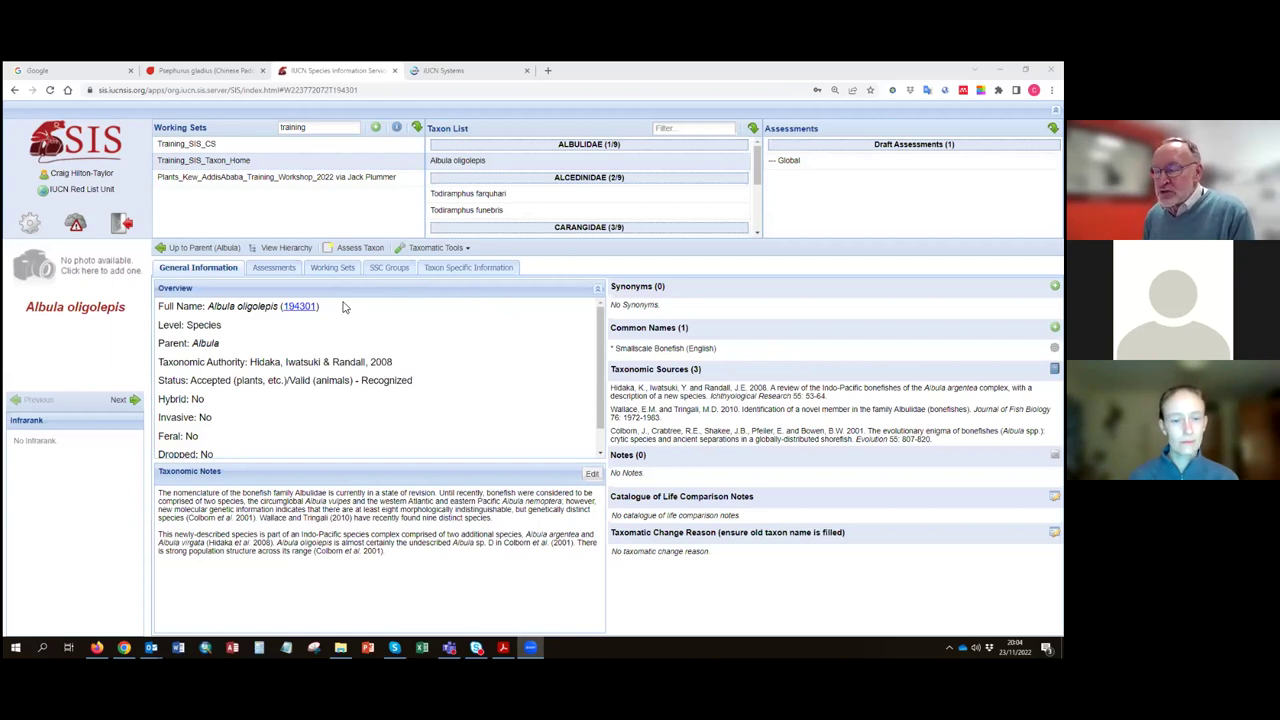
- View the full taxonomic hierarchy of Albula oligolepis from kingdom to species and return to its general information
click(274, 252)
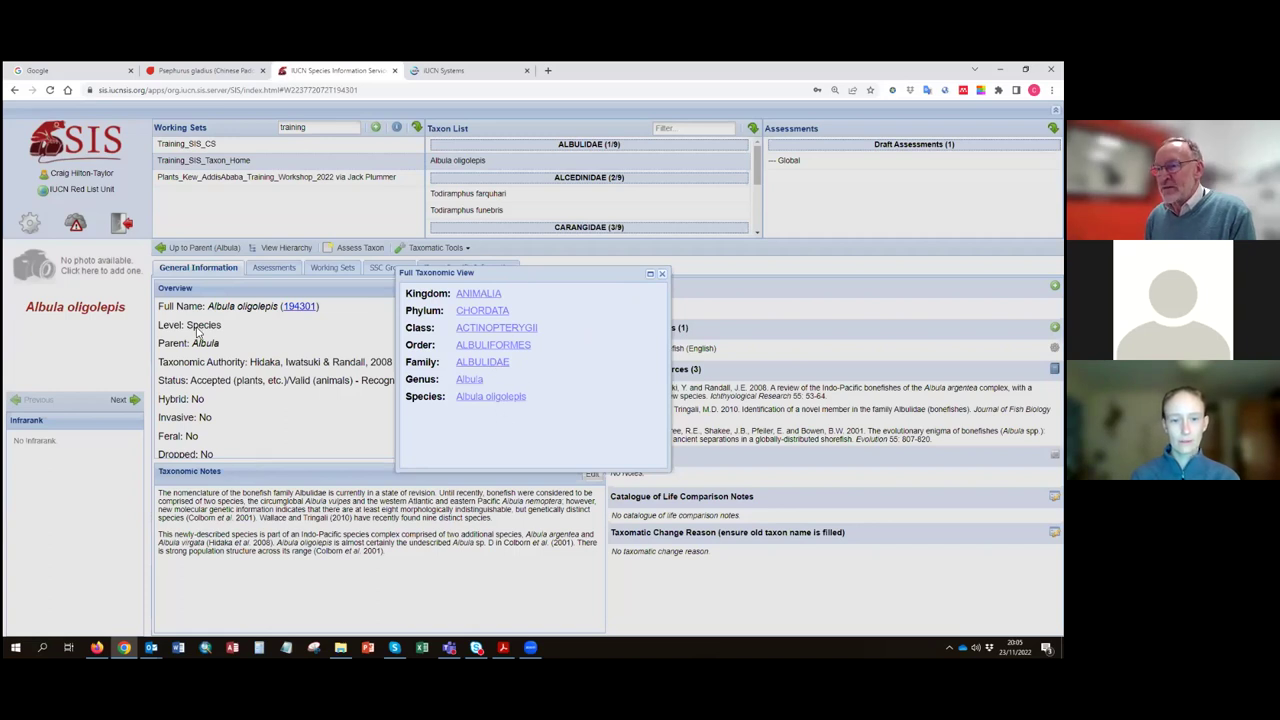
click(262, 312)
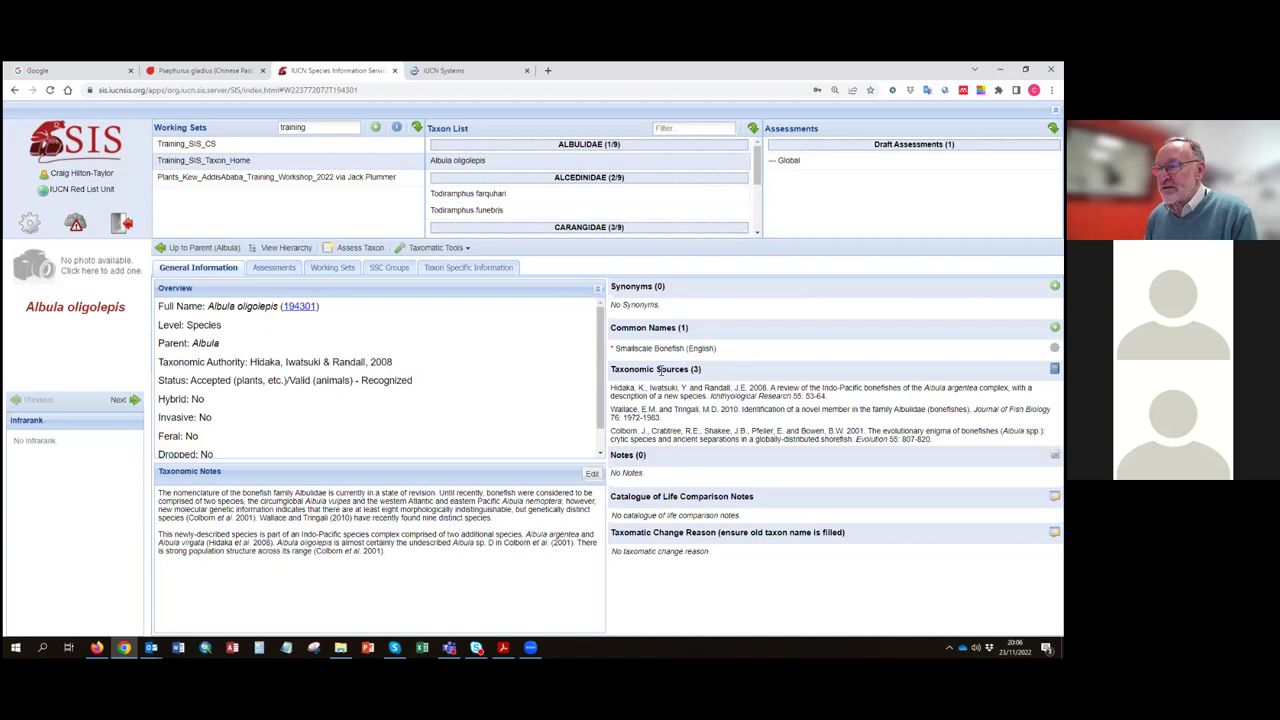
click(283, 248)
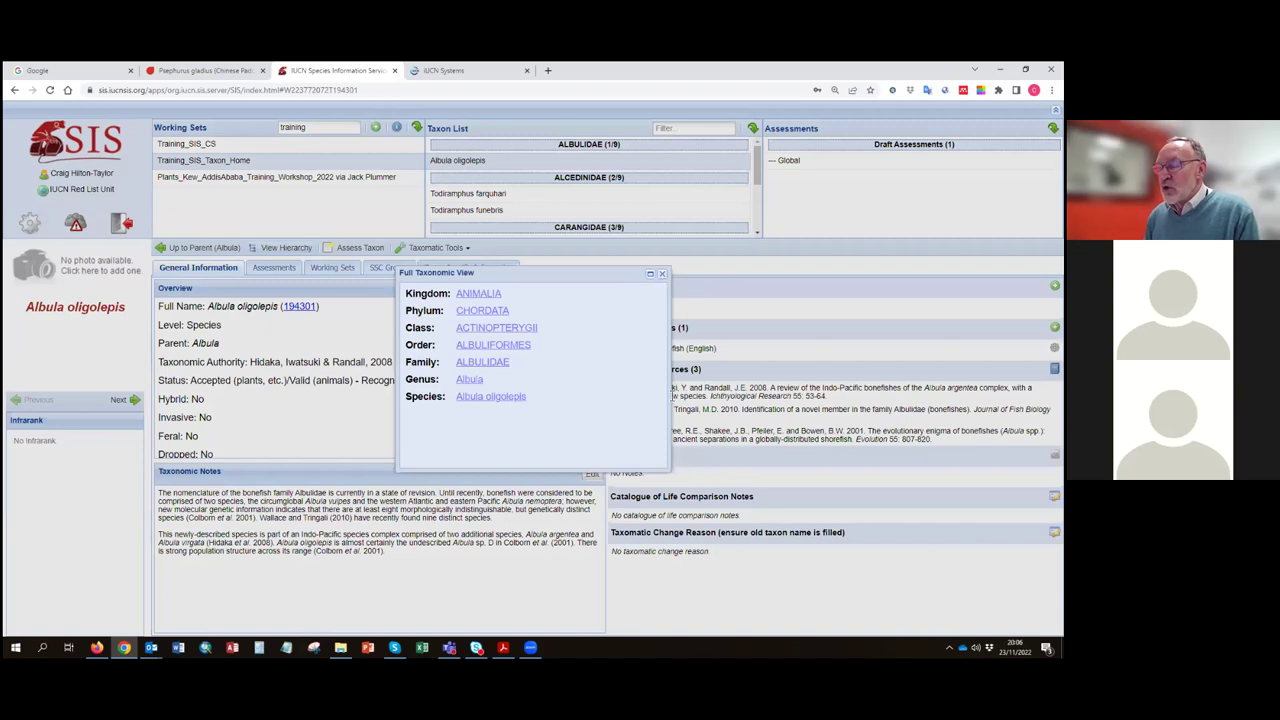
click(672, 395)
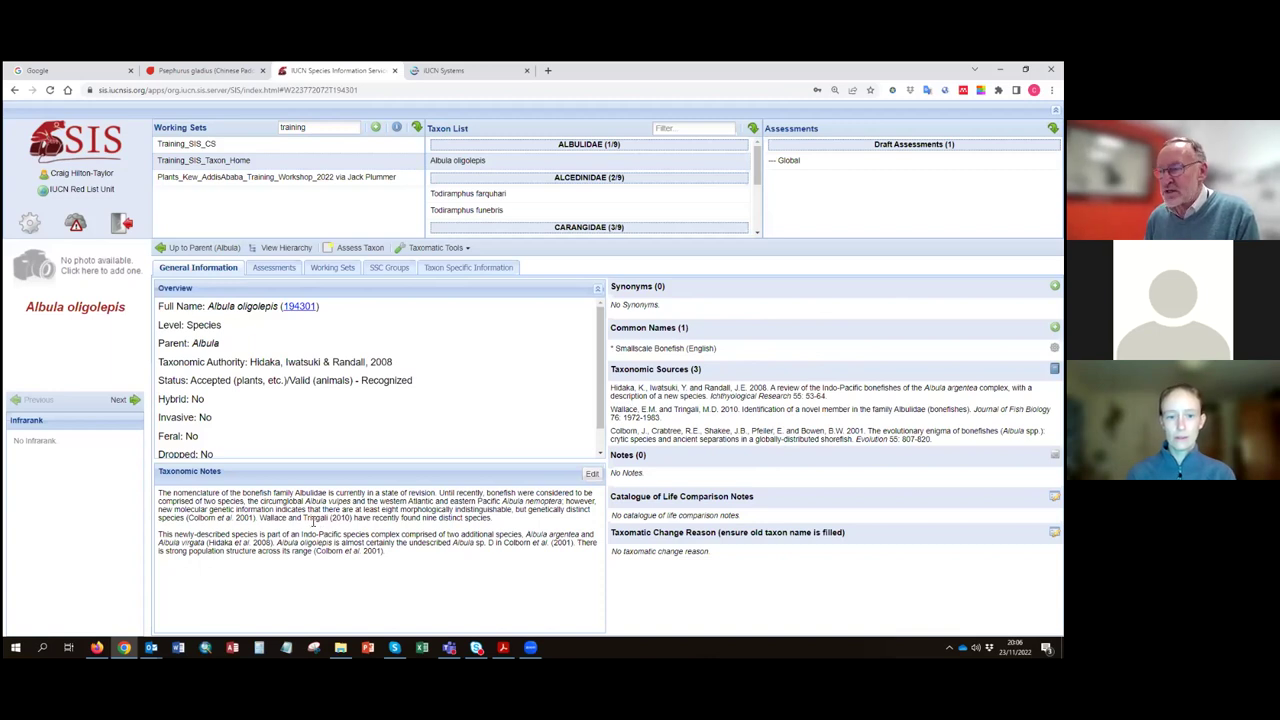
- Open the taxonomic notes of Albula oligolepis for editing and enlarge the editor window
click(594, 474)
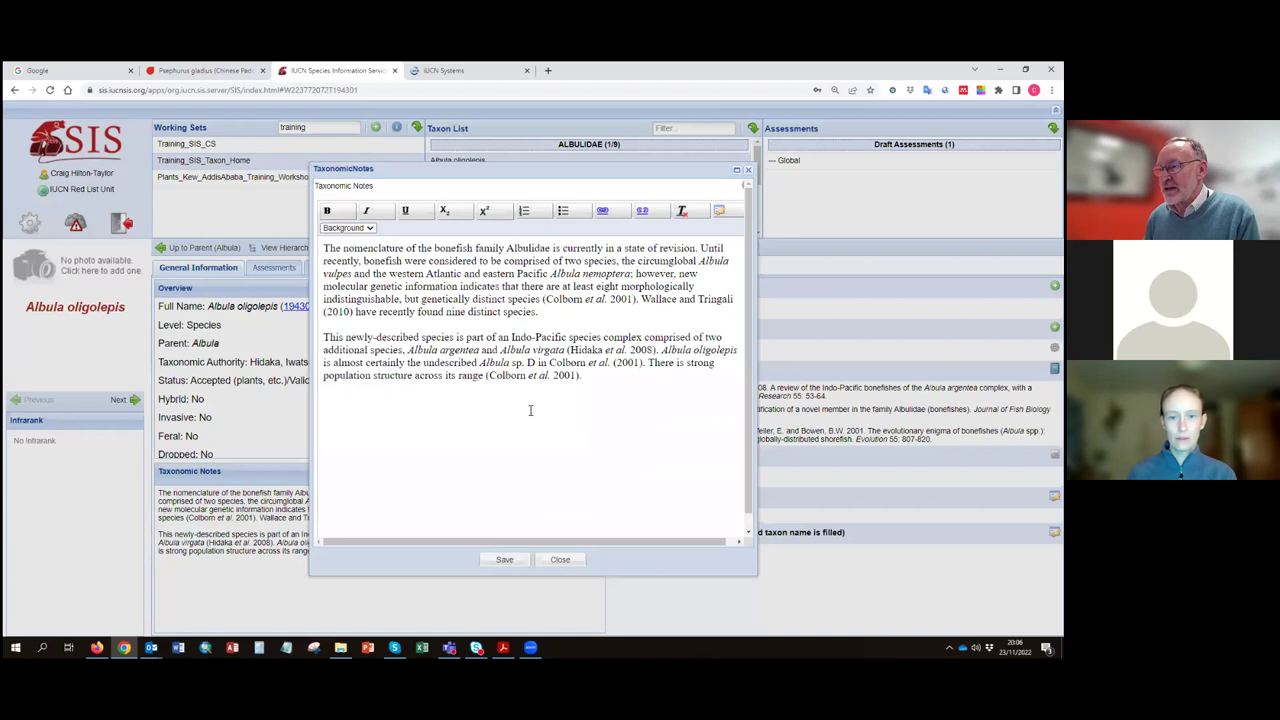
click(562, 560)
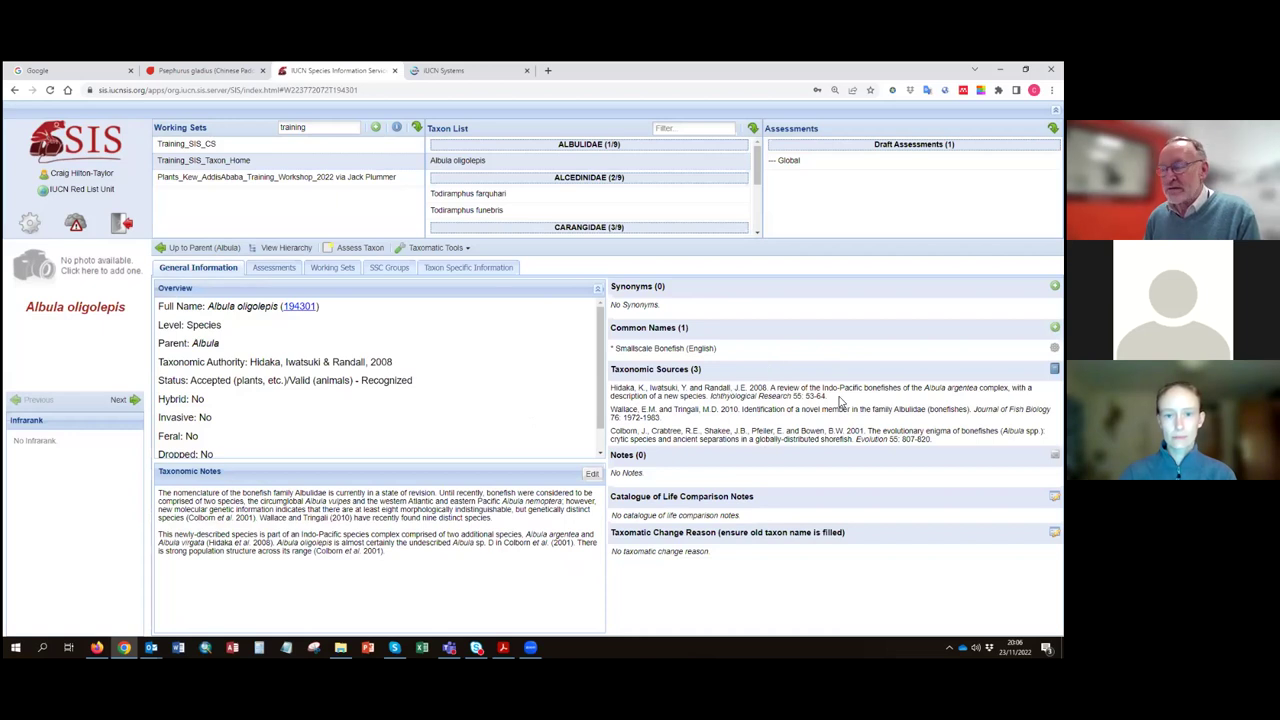
click(592, 474)
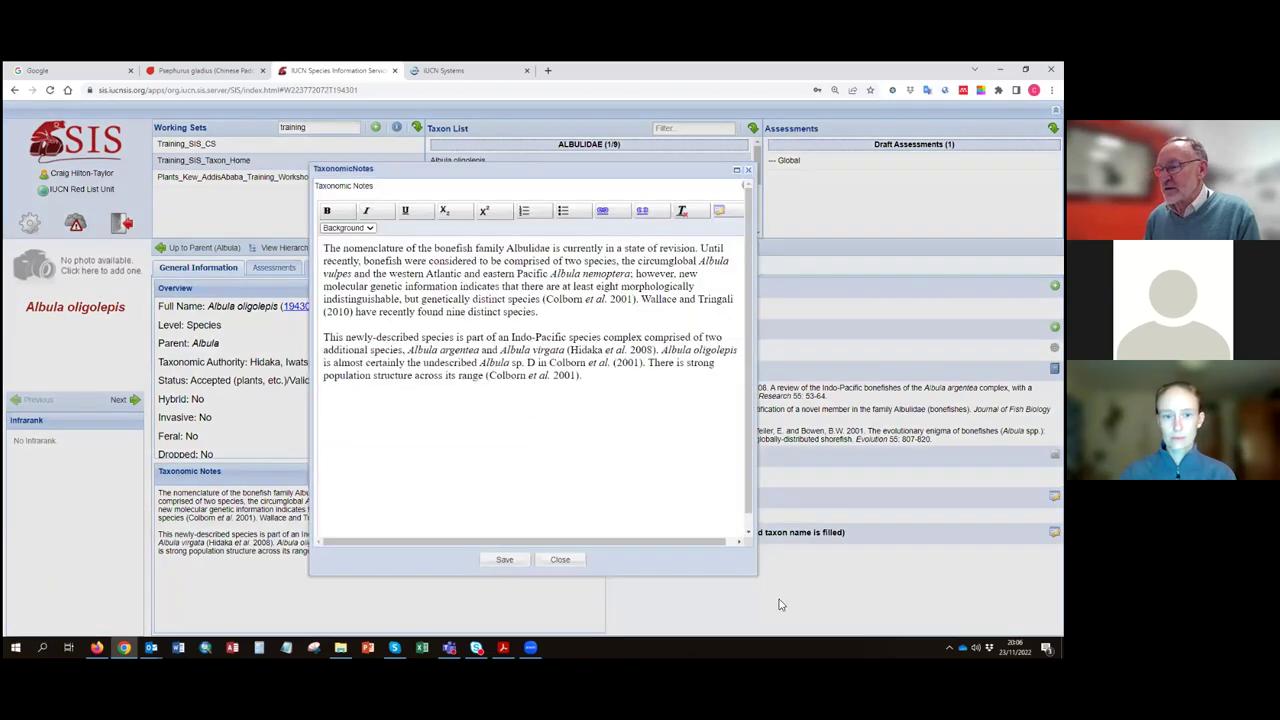
drag(757, 575, 806, 585)
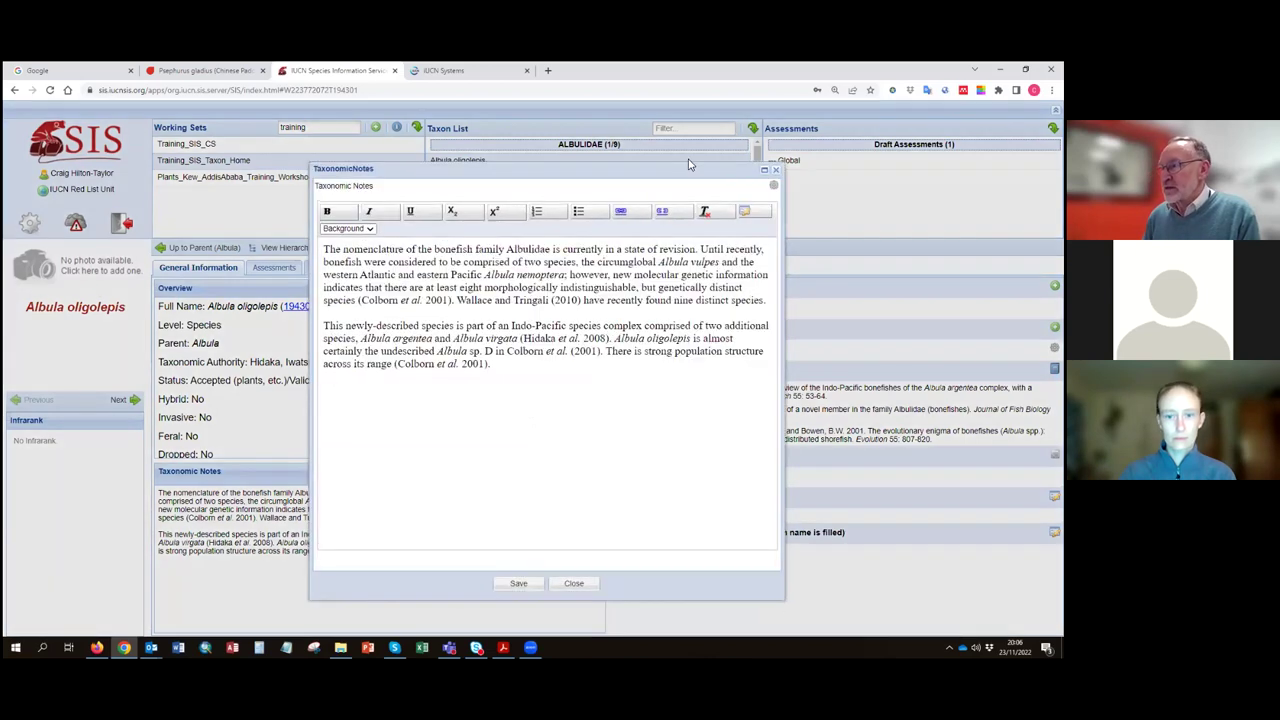
- Attach the 2001 reference "The evolutionary enigma of bonefishes" to the taxonomic notes, check their bibliography, and close the notes editor
click(776, 189)
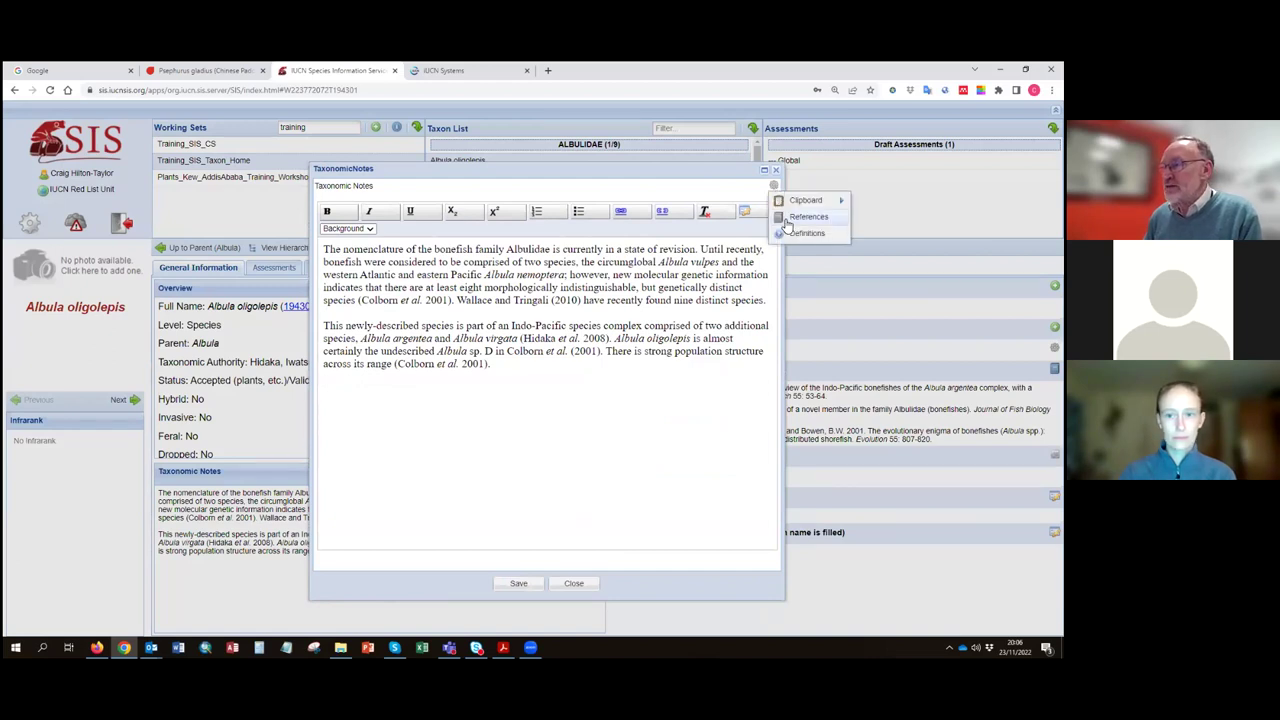
click(800, 217)
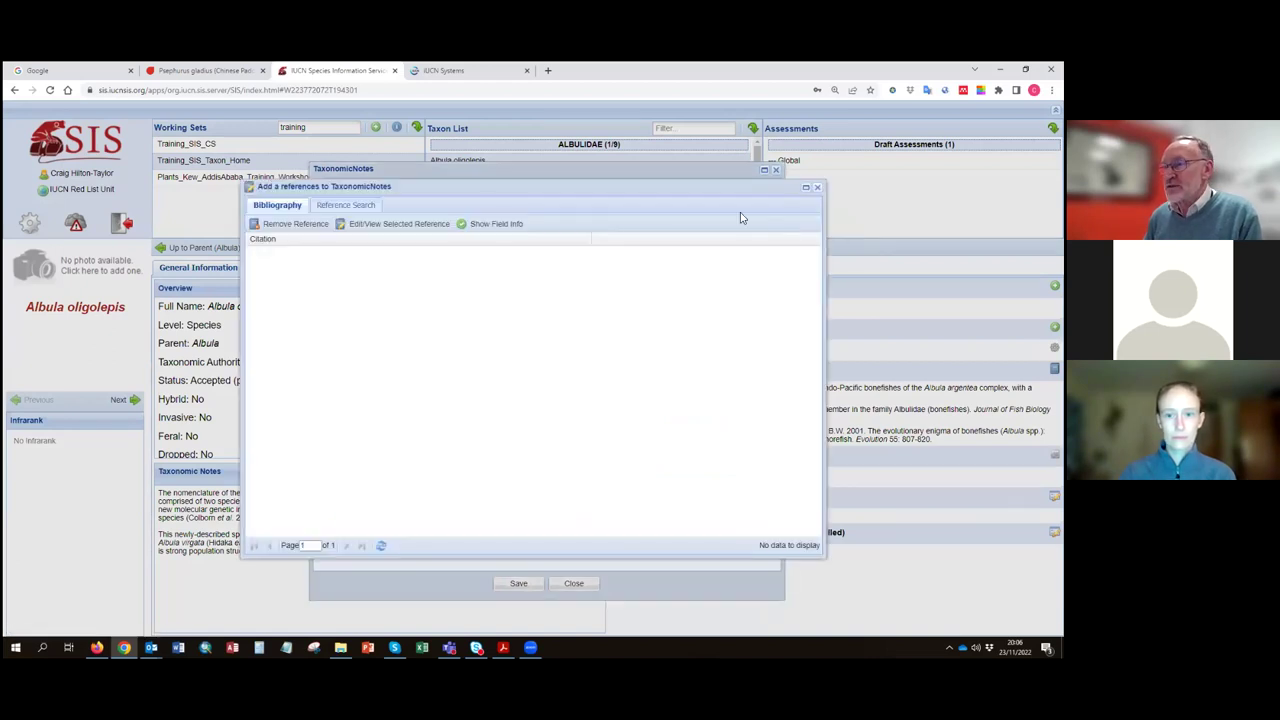
click(344, 205)
click(320, 318)
click(512, 224)
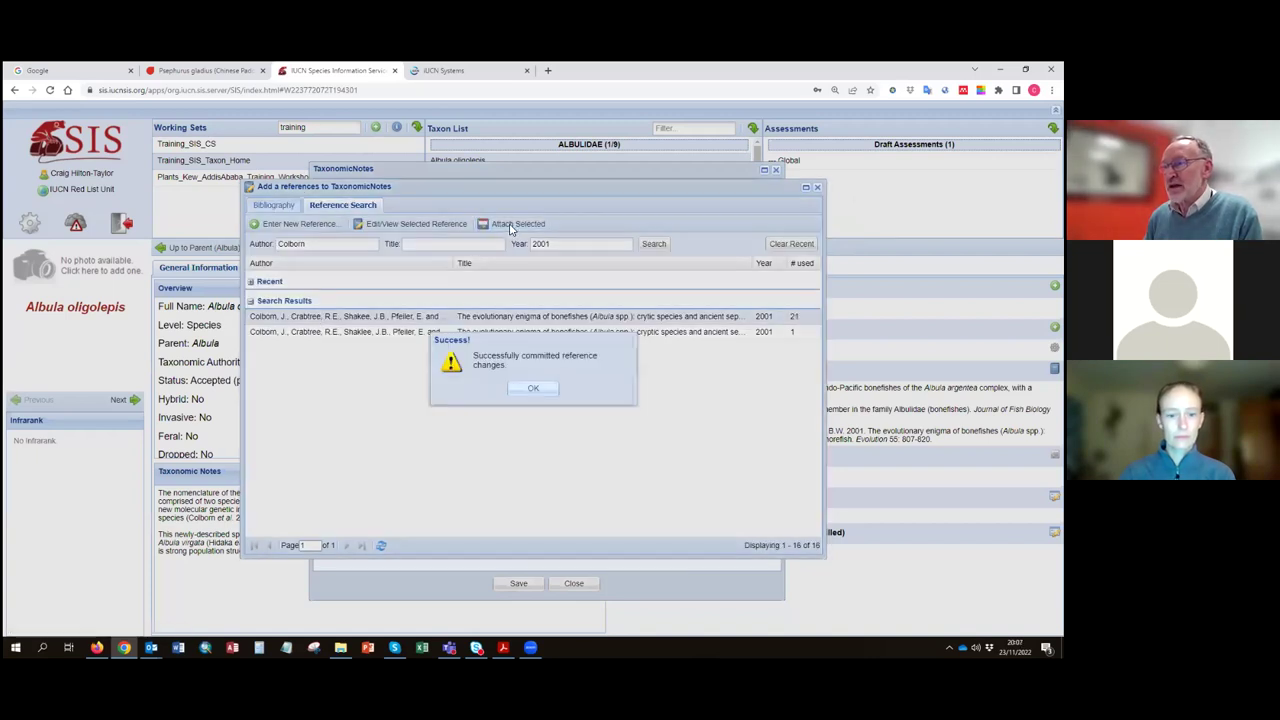
click(533, 388)
click(268, 206)
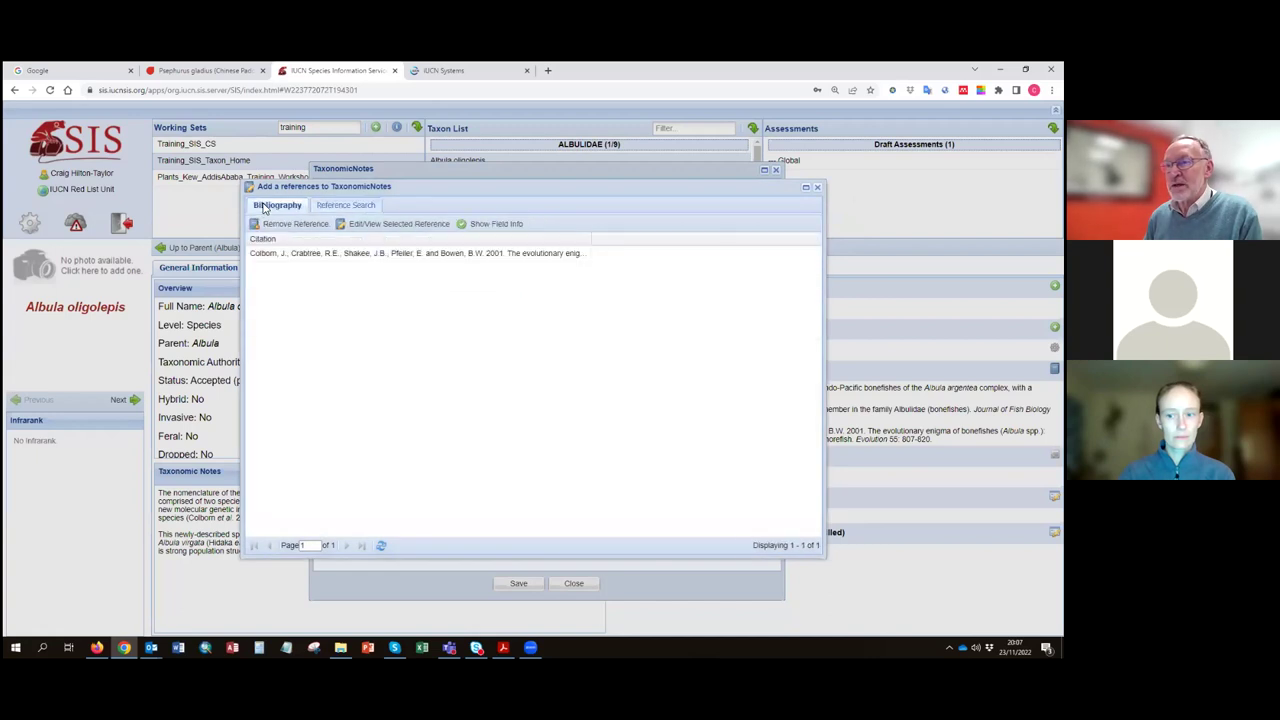
click(817, 187)
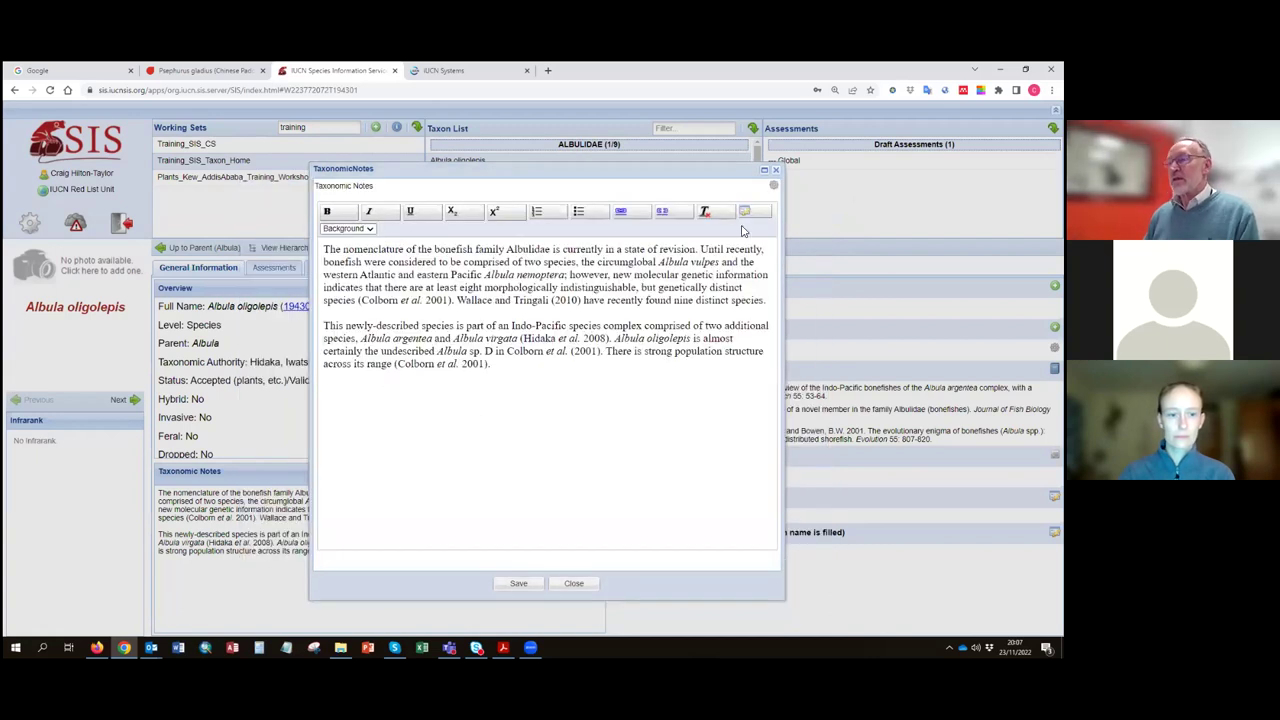
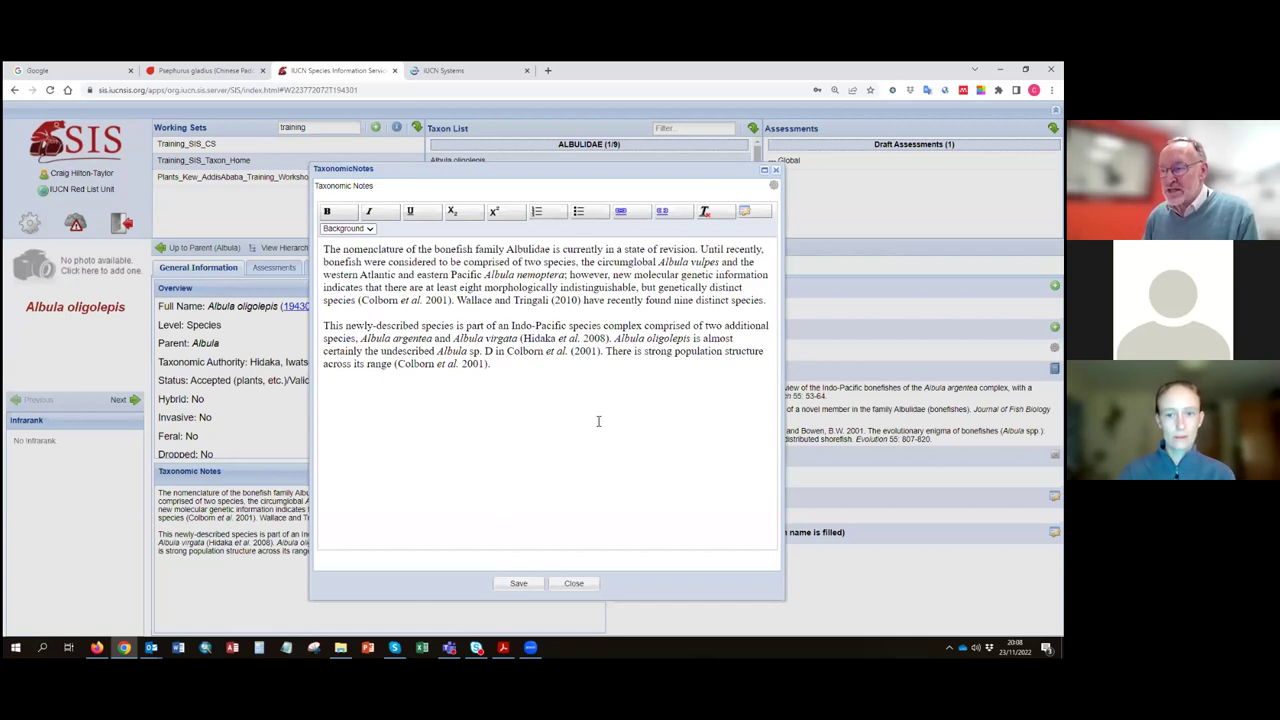
click(589, 586)
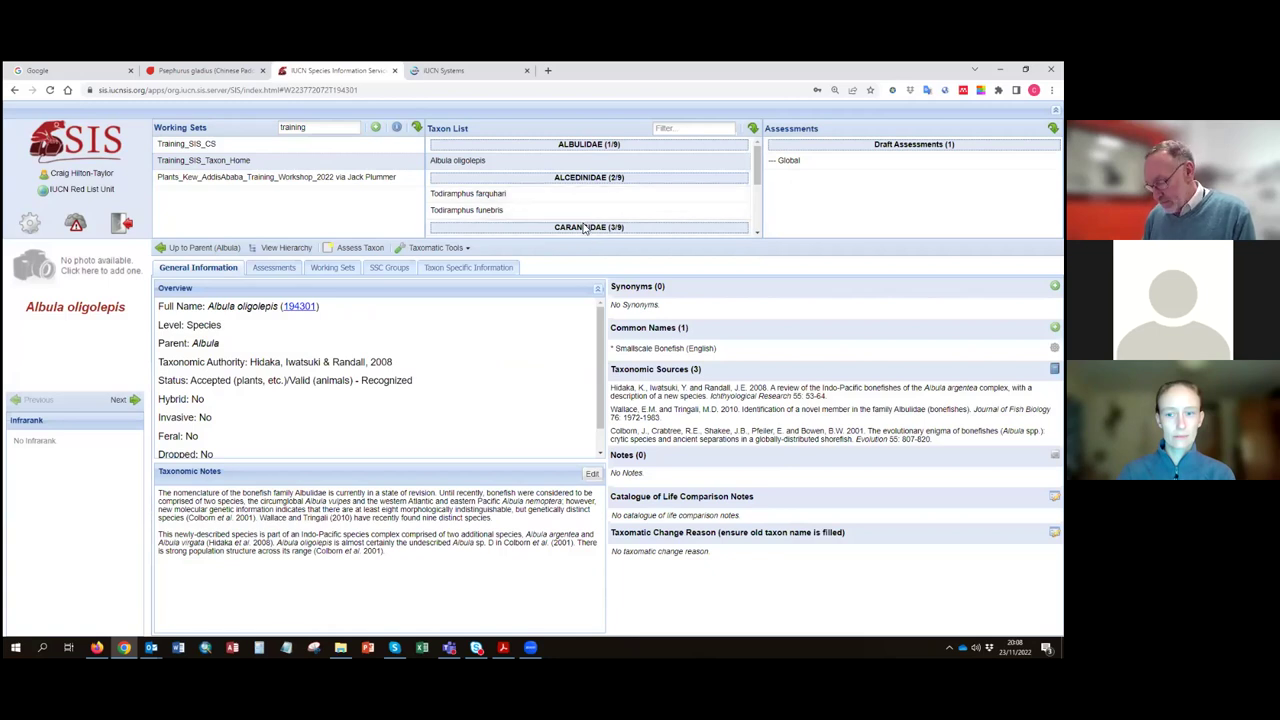
- Open the Caranx papuensis record and view its full taxonomic hierarchy
scroll(490, 210, down, 1)
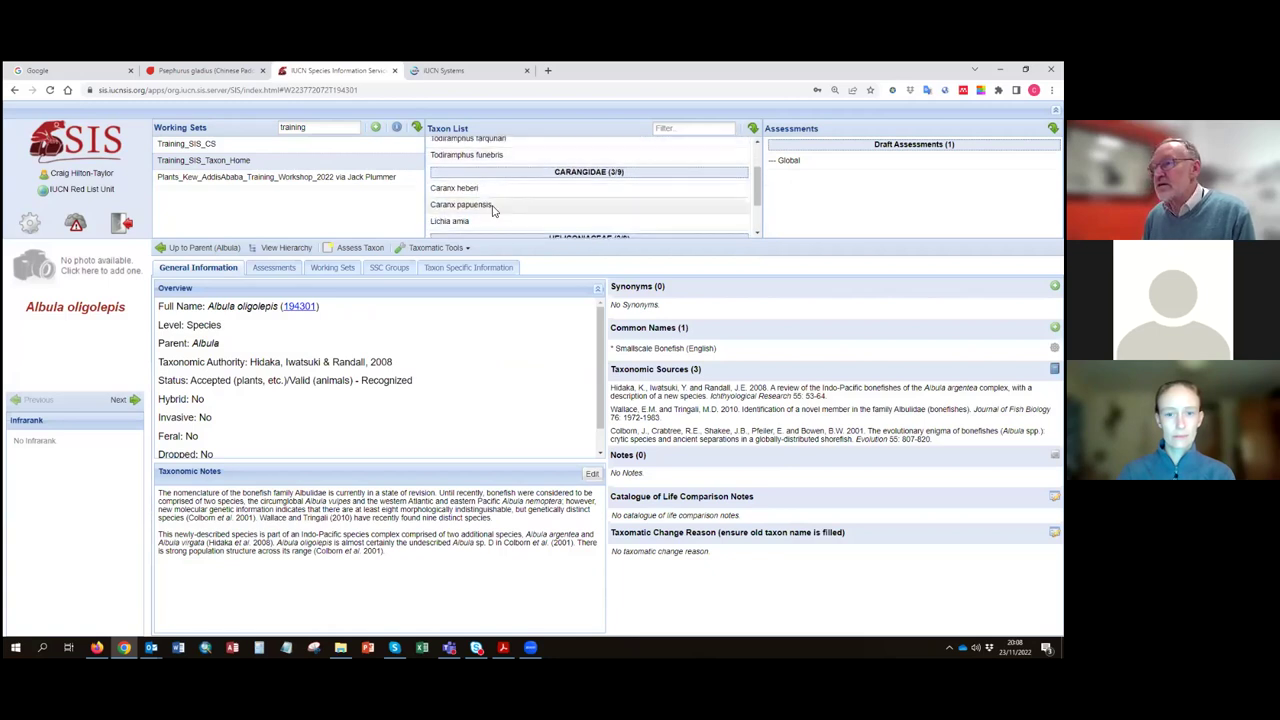
click(490, 206)
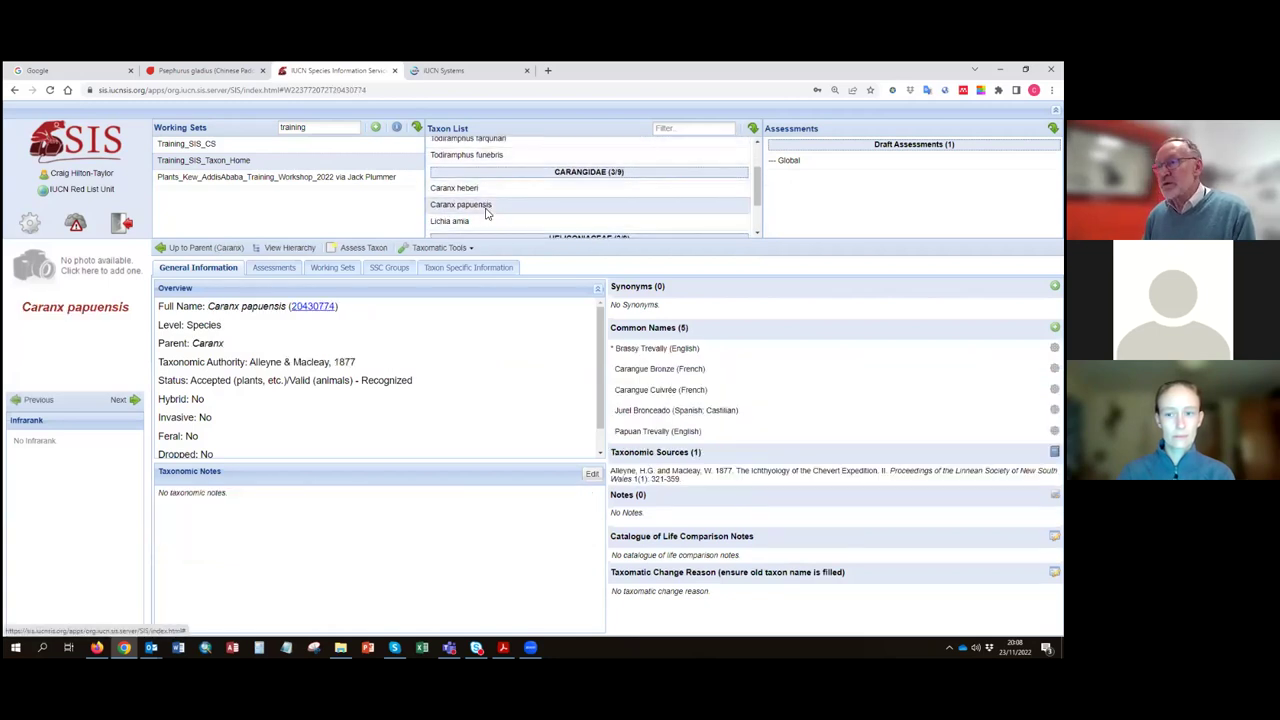
click(290, 247)
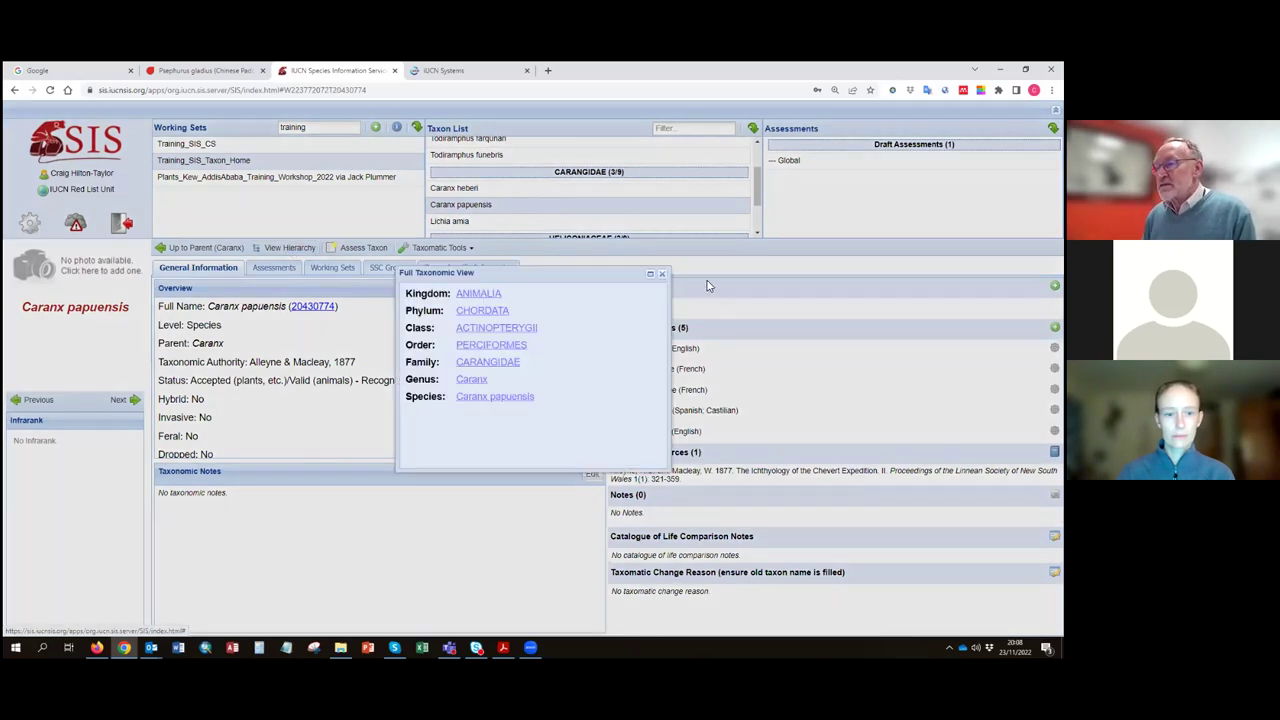
click(661, 274)
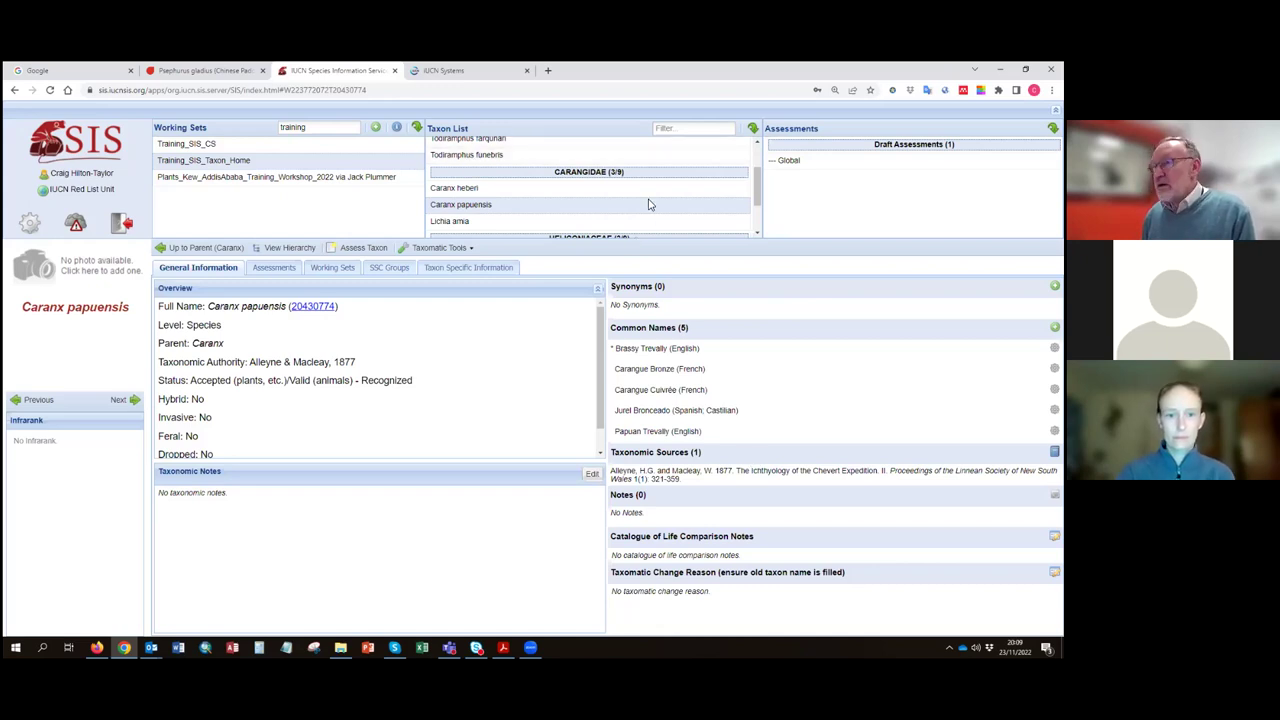
- Open the Caranx heberi record and inspect the details of its basionym Scomber heberi in the Synonym Editor without changing them
click(456, 191)
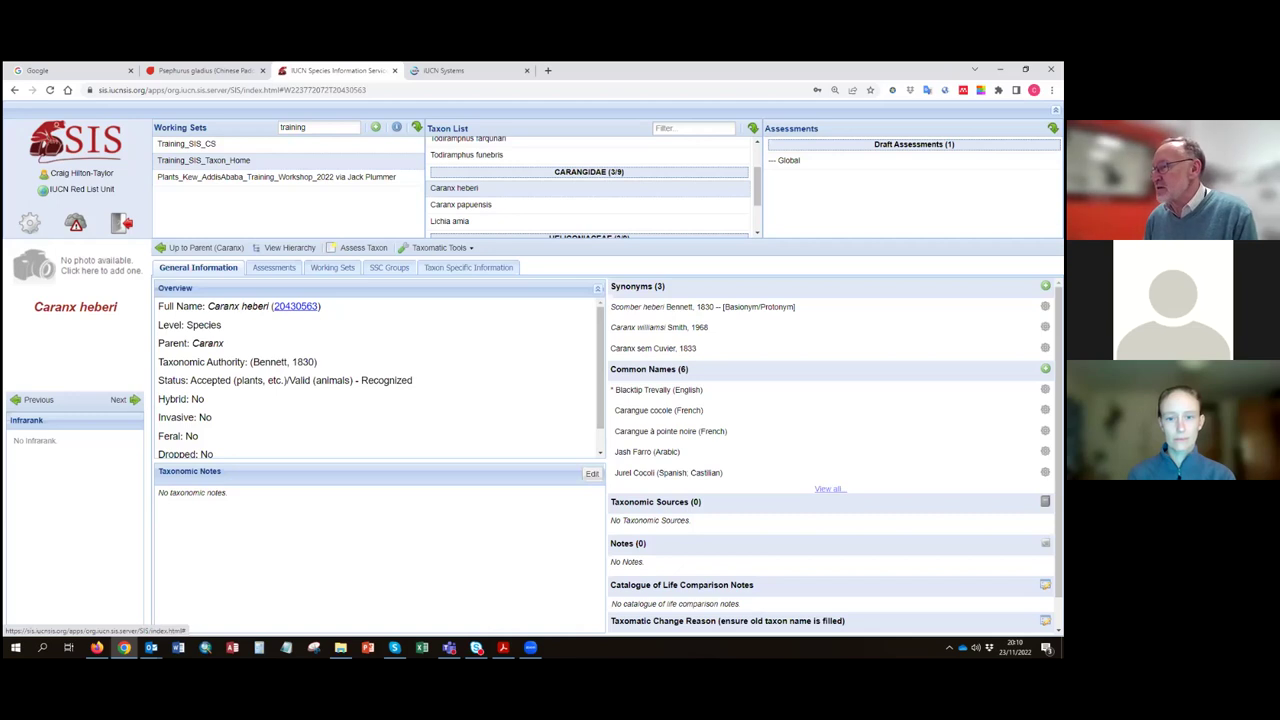
click(725, 306)
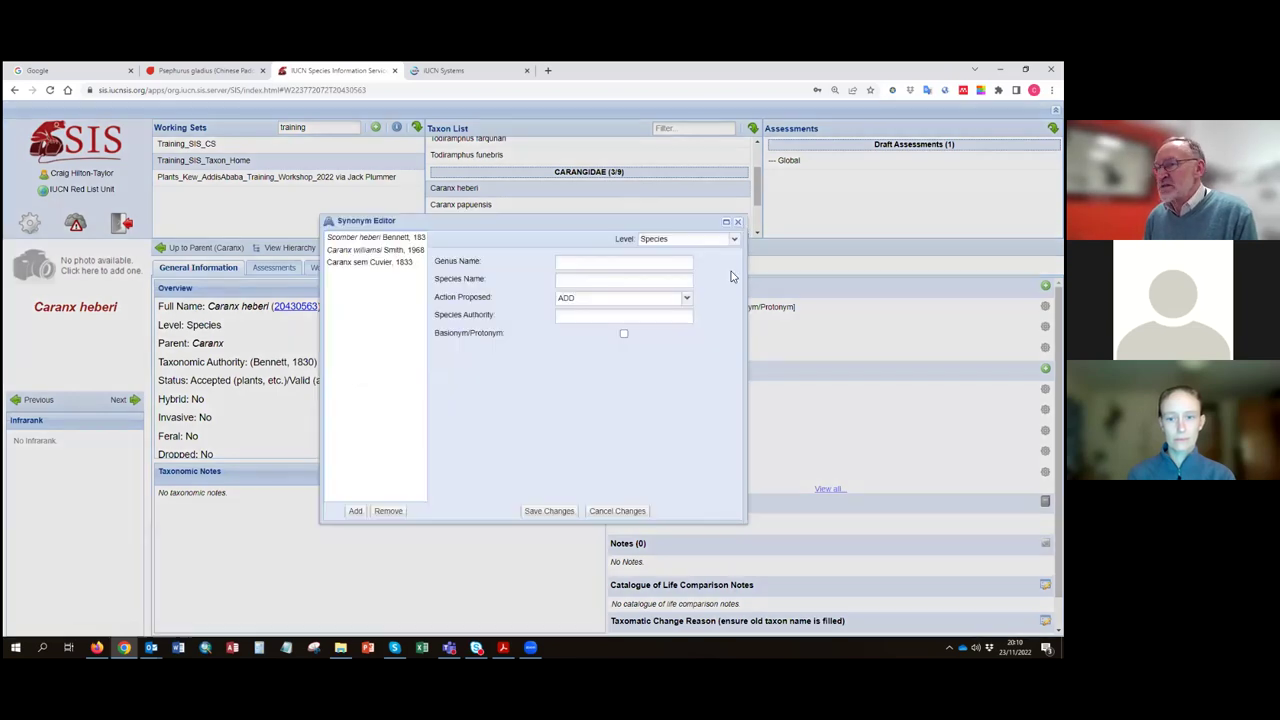
click(390, 237)
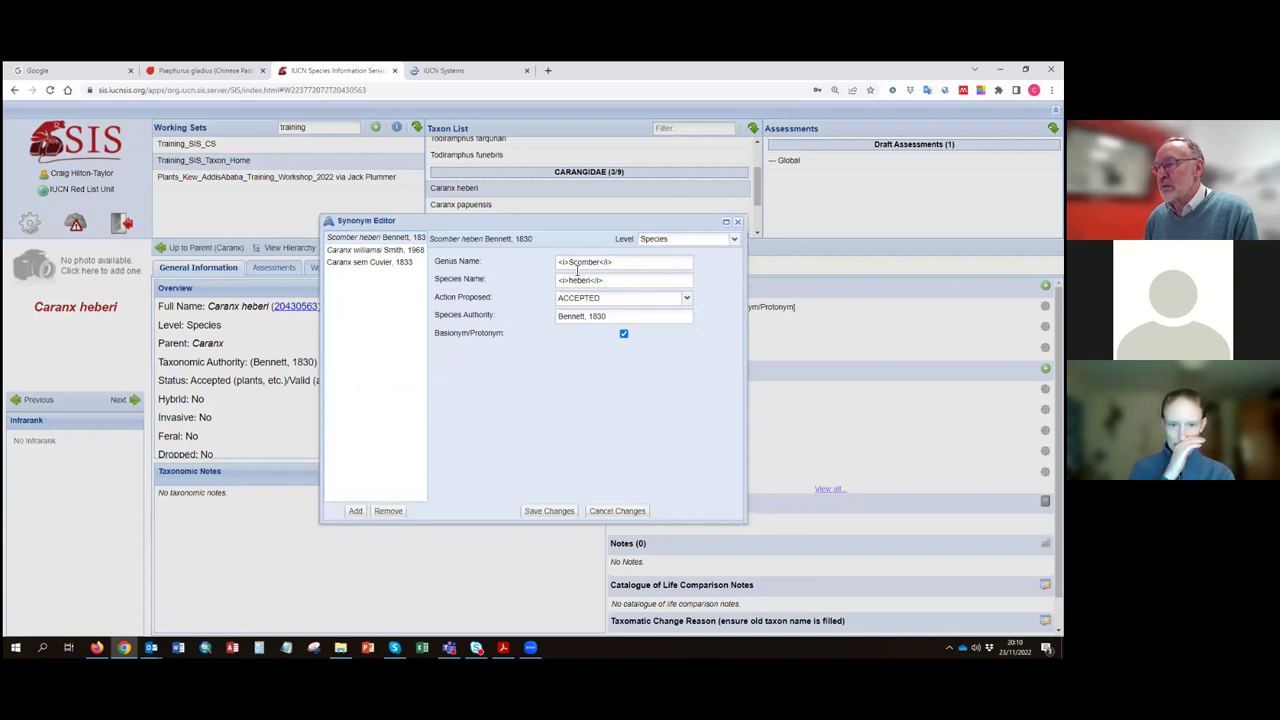
click(617, 511)
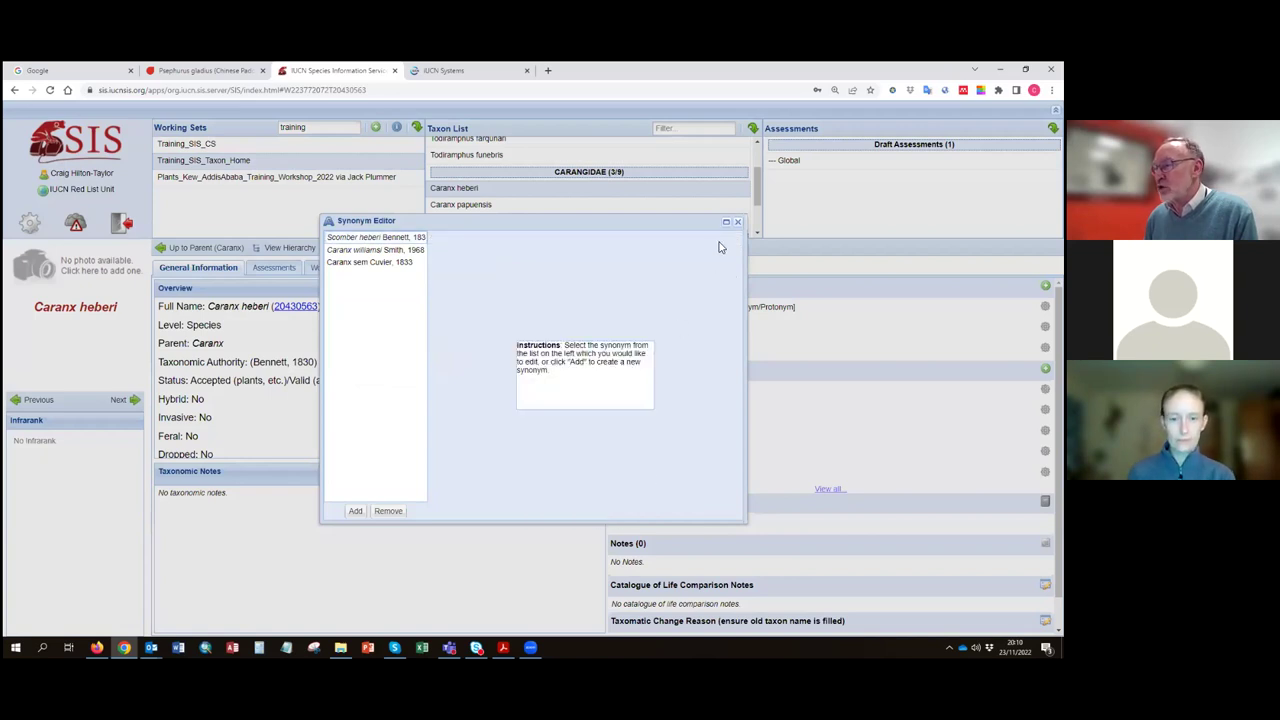
click(737, 221)
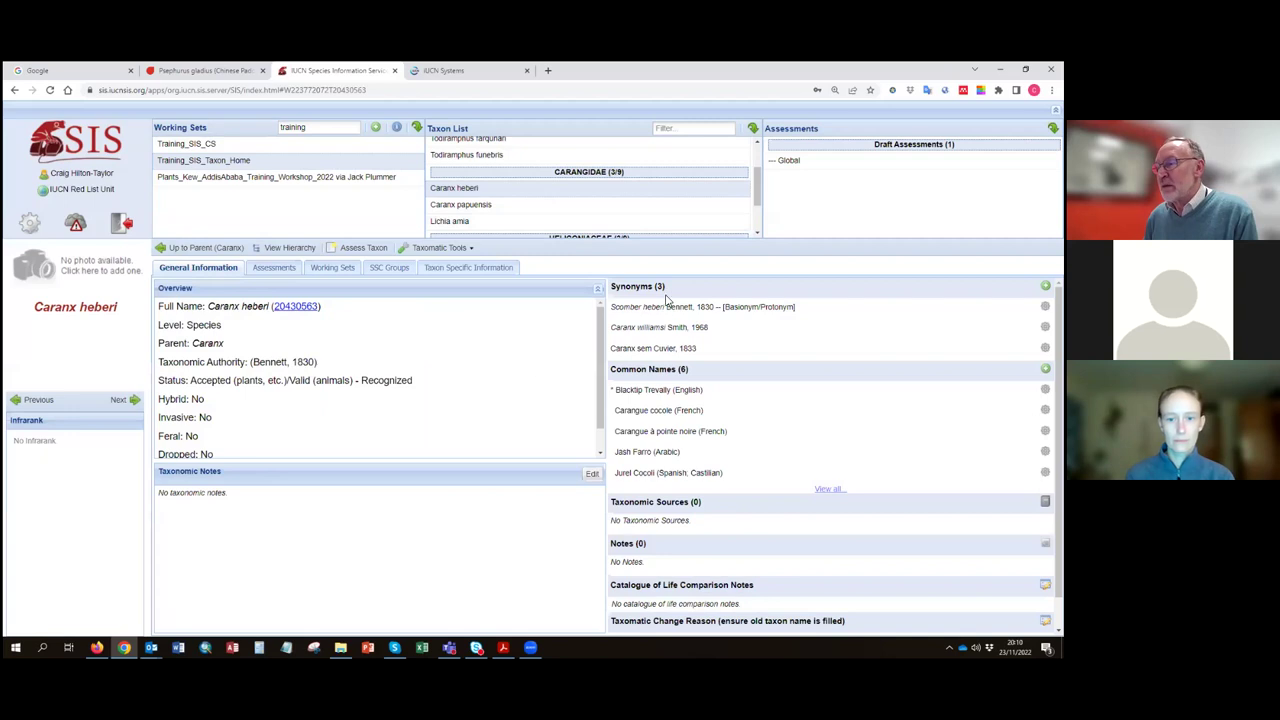
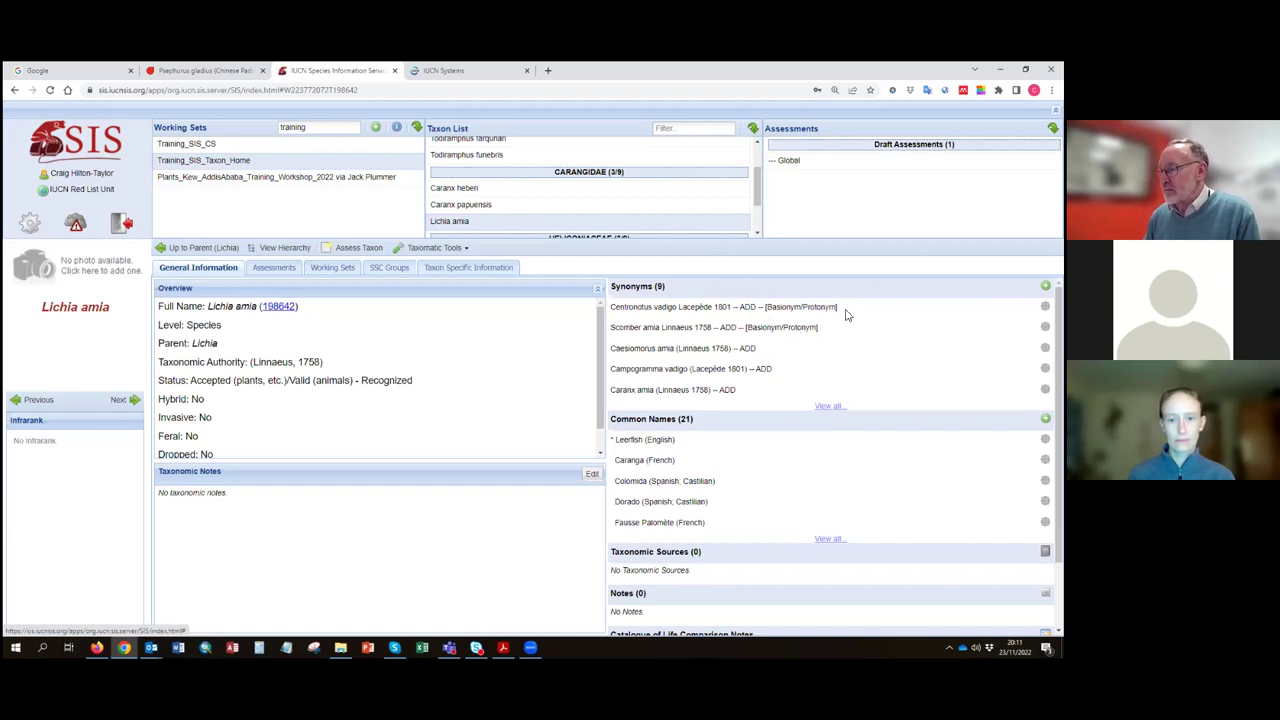
- View the complete list of synonyms for Lichia amia and close it
click(828, 407)
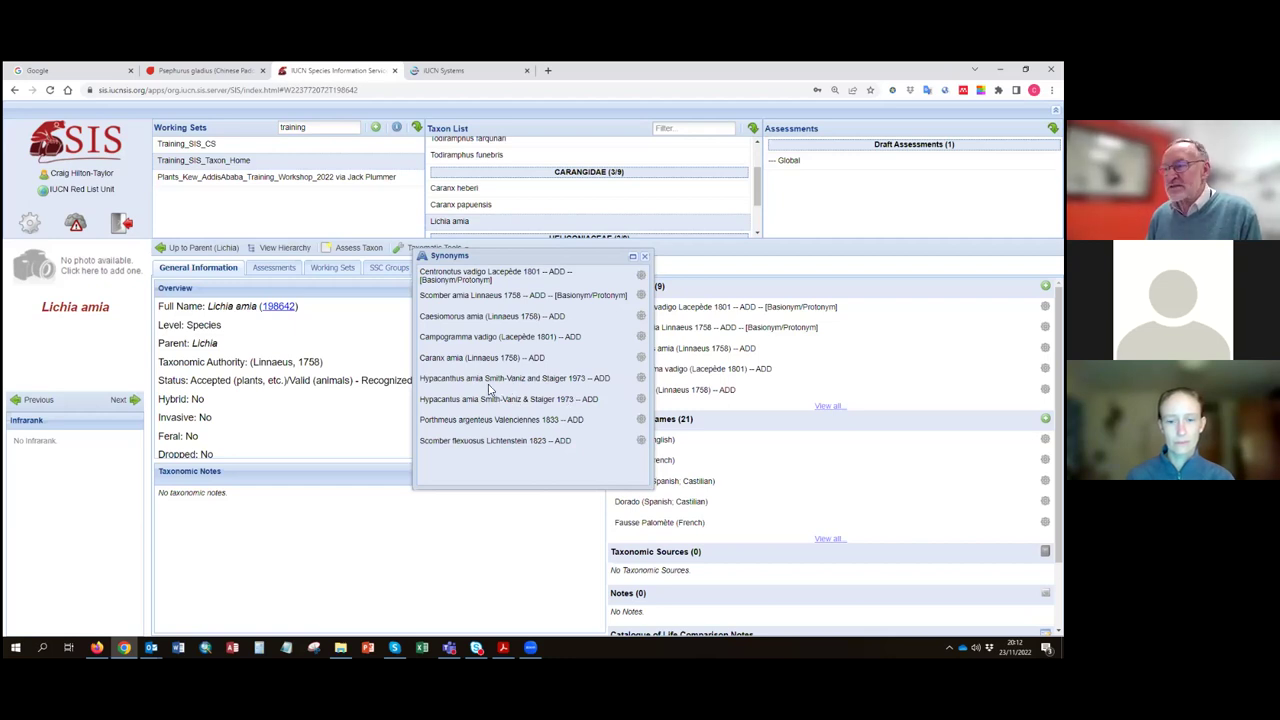
click(645, 257)
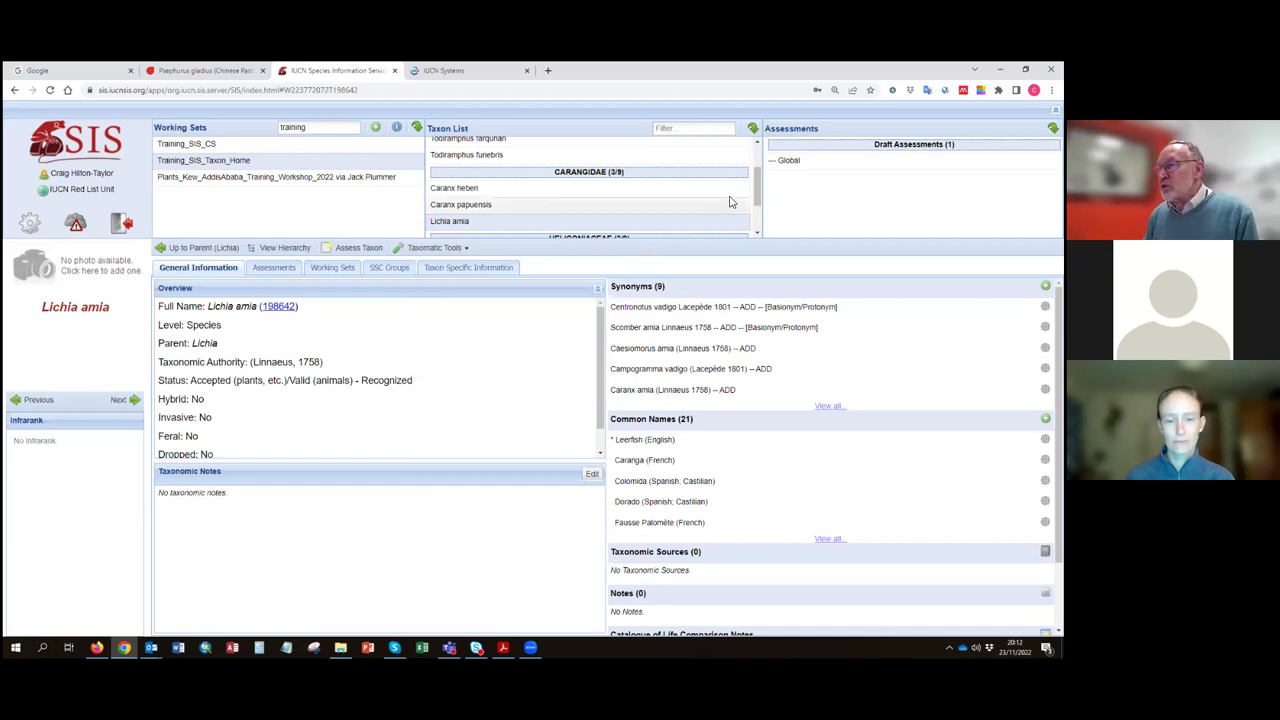
- Open the Todiramphus farquhari record and load its first listed synonym in the Synonym Editor
click(758, 146)
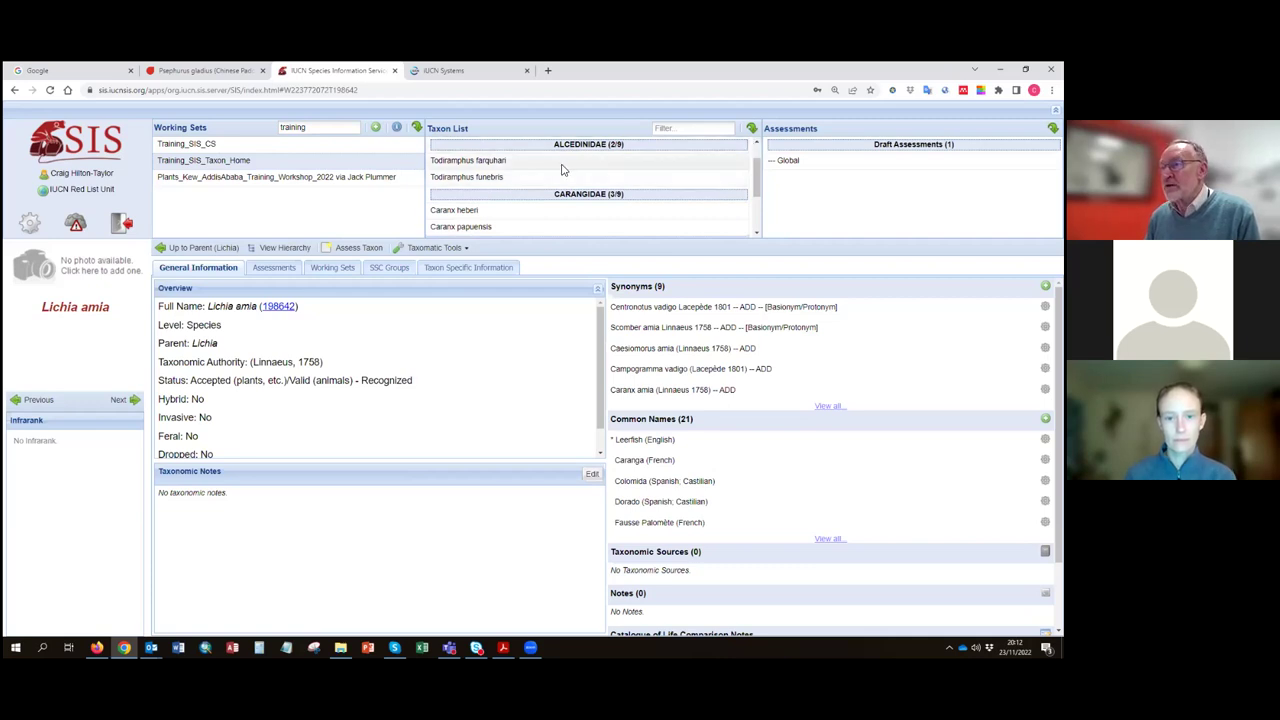
click(495, 162)
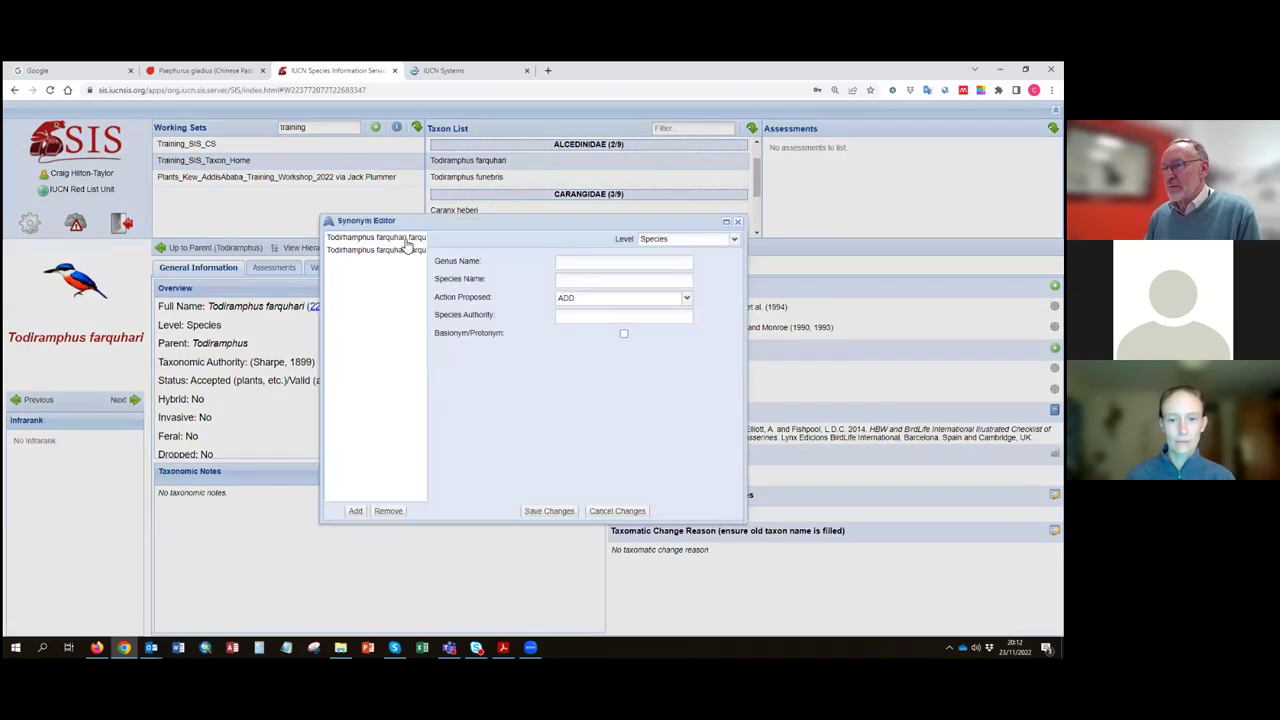
click(405, 240)
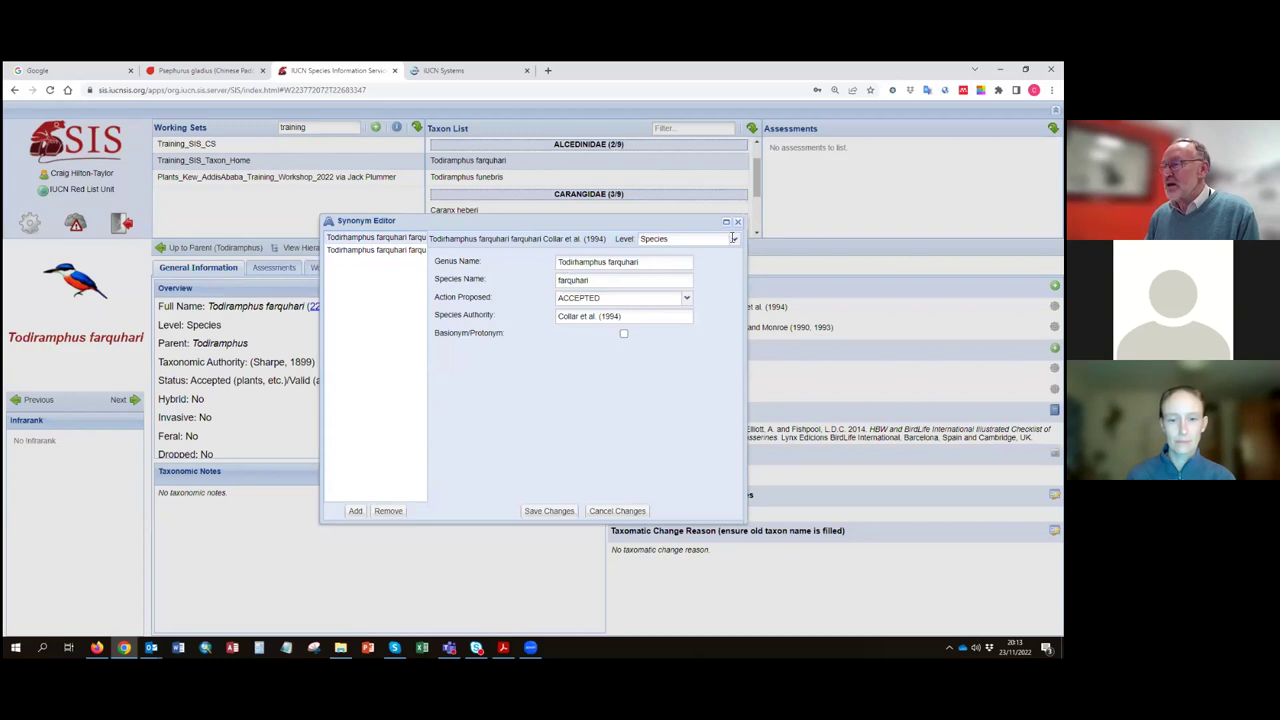
- Try changing the Todiramphus farquhari synonym's level to subspecies, review the other level options, and discard the changes
click(735, 240)
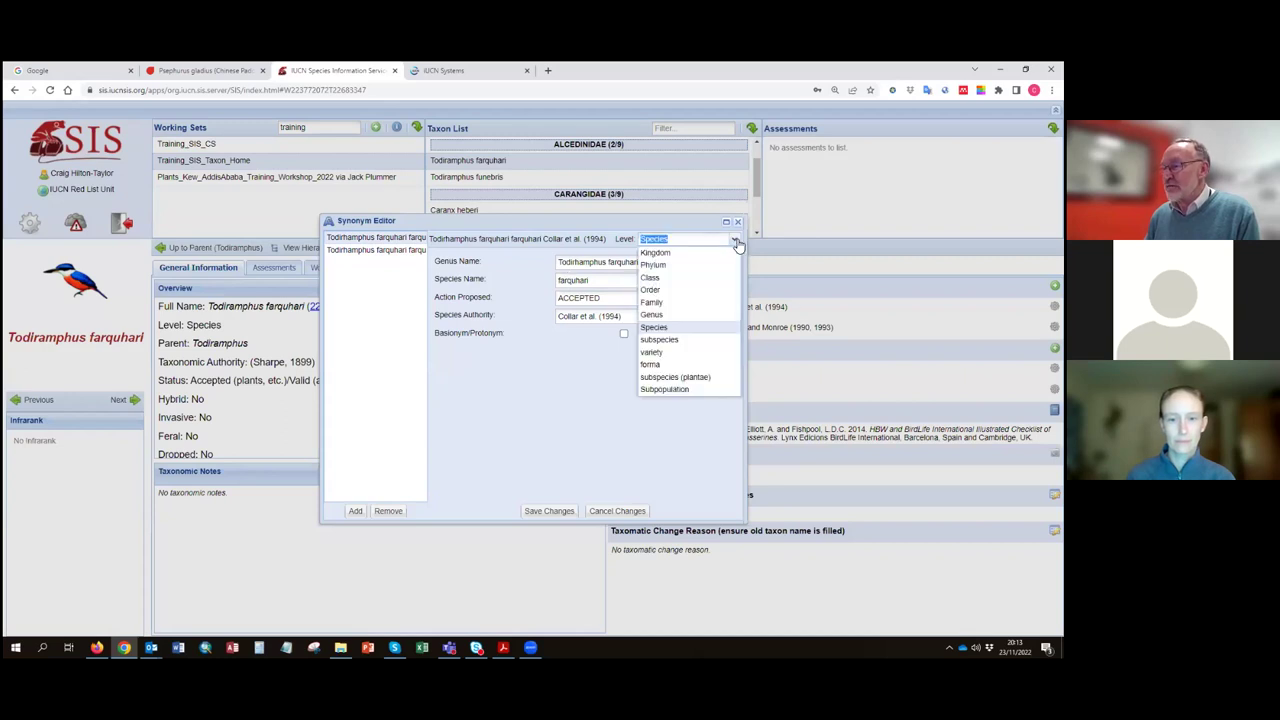
click(659, 340)
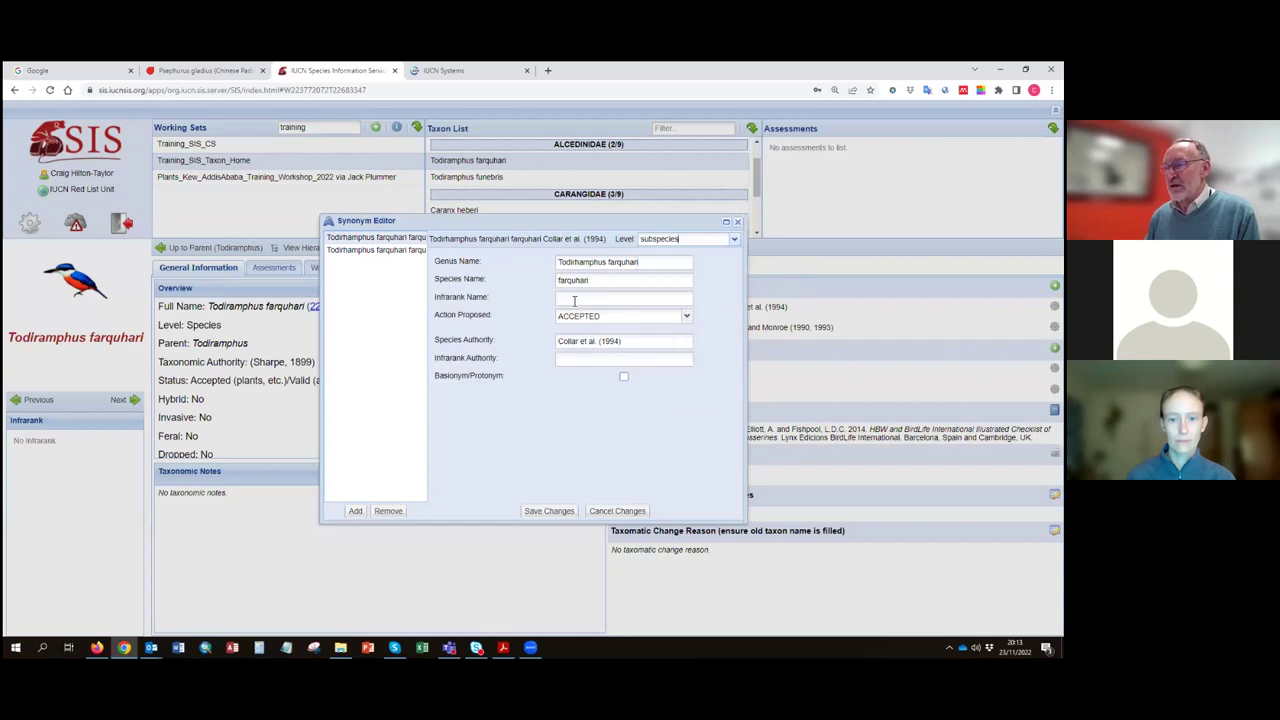
click(735, 240)
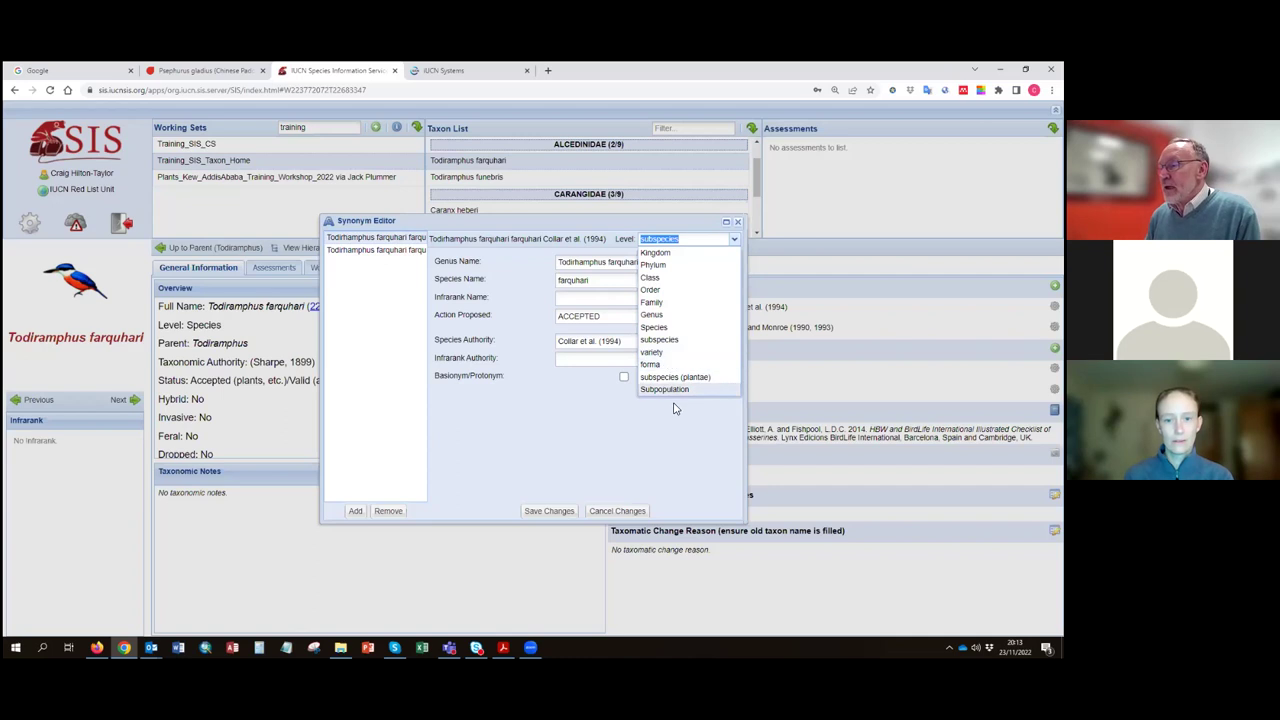
click(734, 240)
click(617, 511)
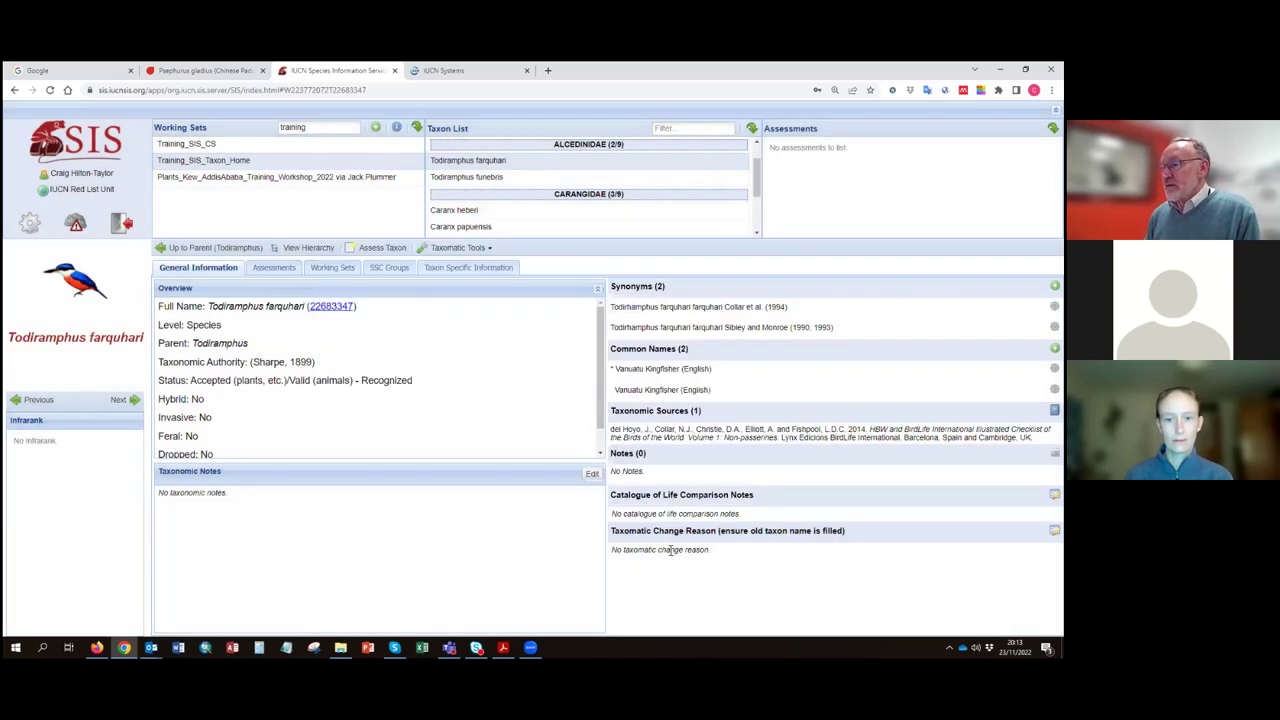
- Open the Todiramphus funebris record to review its general information and synonyms
click(463, 178)
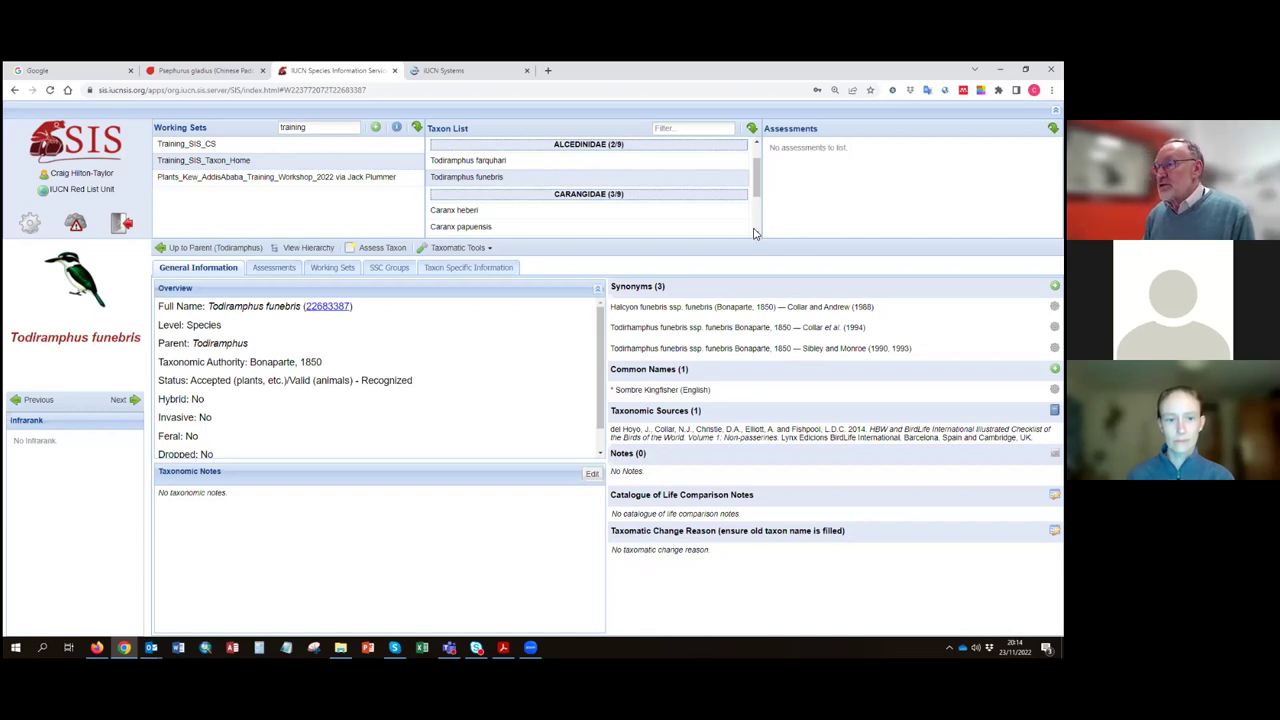
- Review the general information and notes of Heliconia gaiboriana_new, Heliconia gaiboriana and Heliconia litana, ending on Heliconia gaiboriana
scroll(755, 233, down, 3)
click(484, 212)
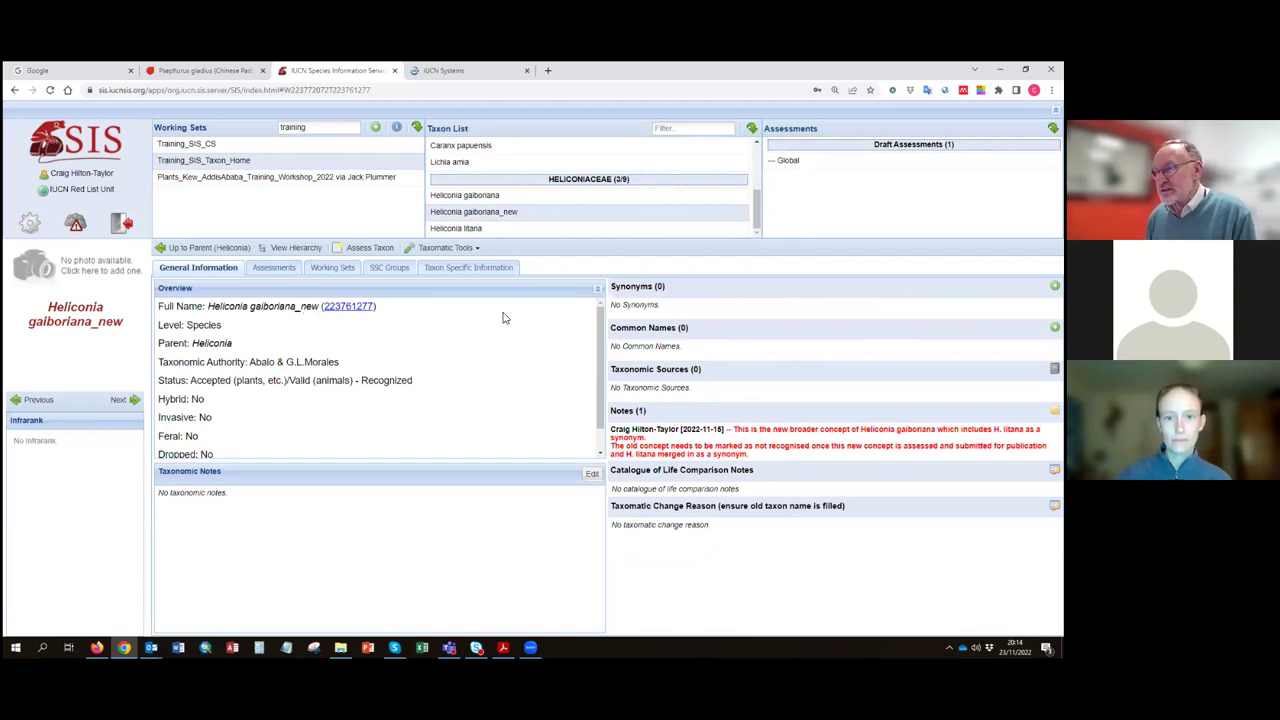
click(481, 198)
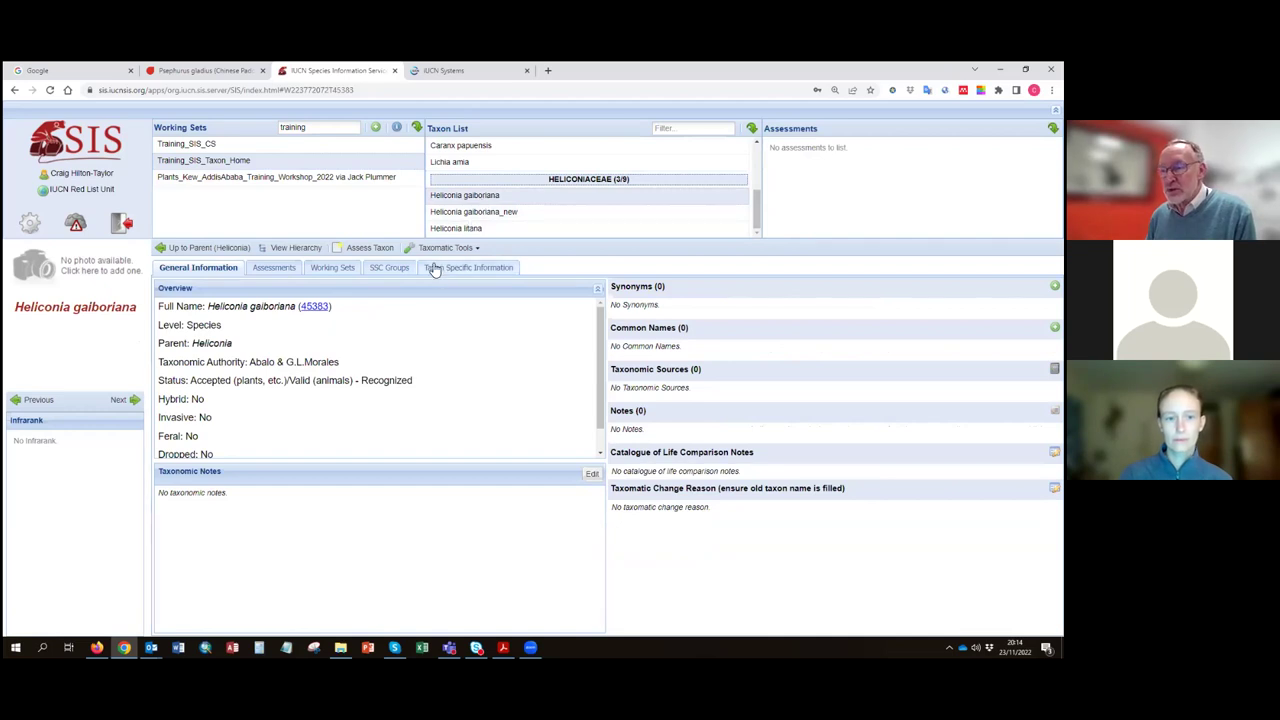
click(492, 228)
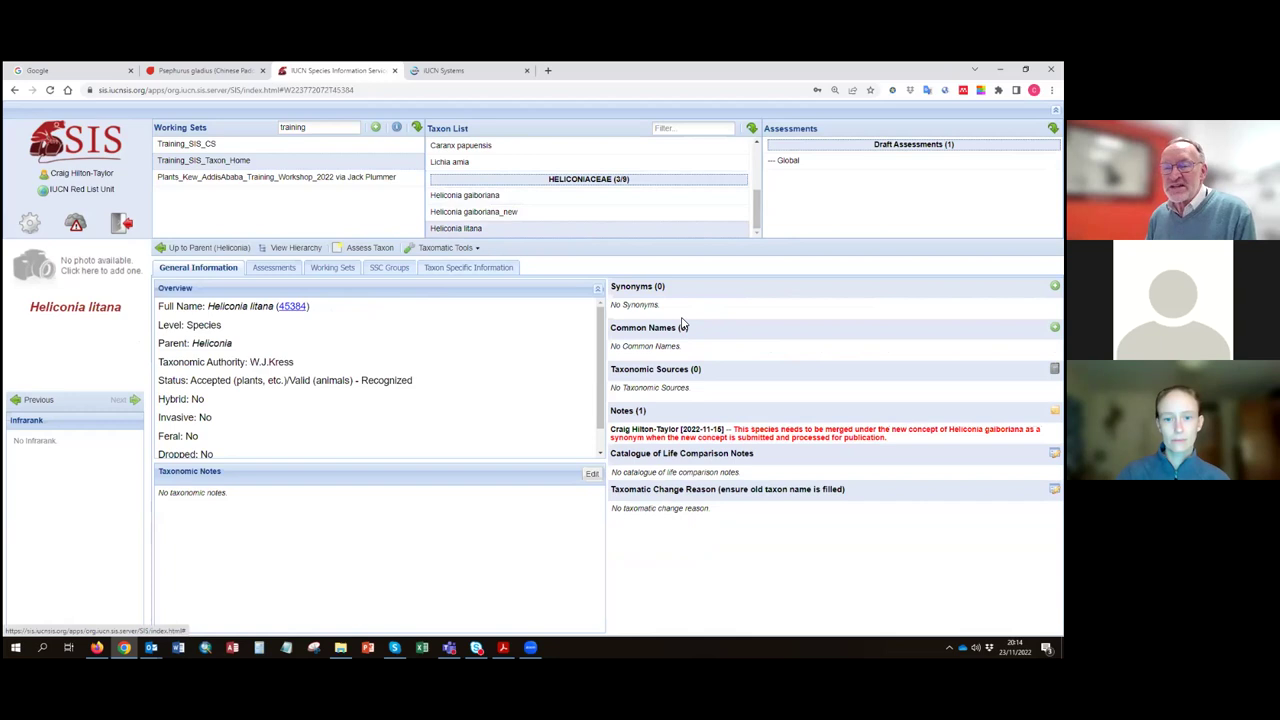
click(490, 197)
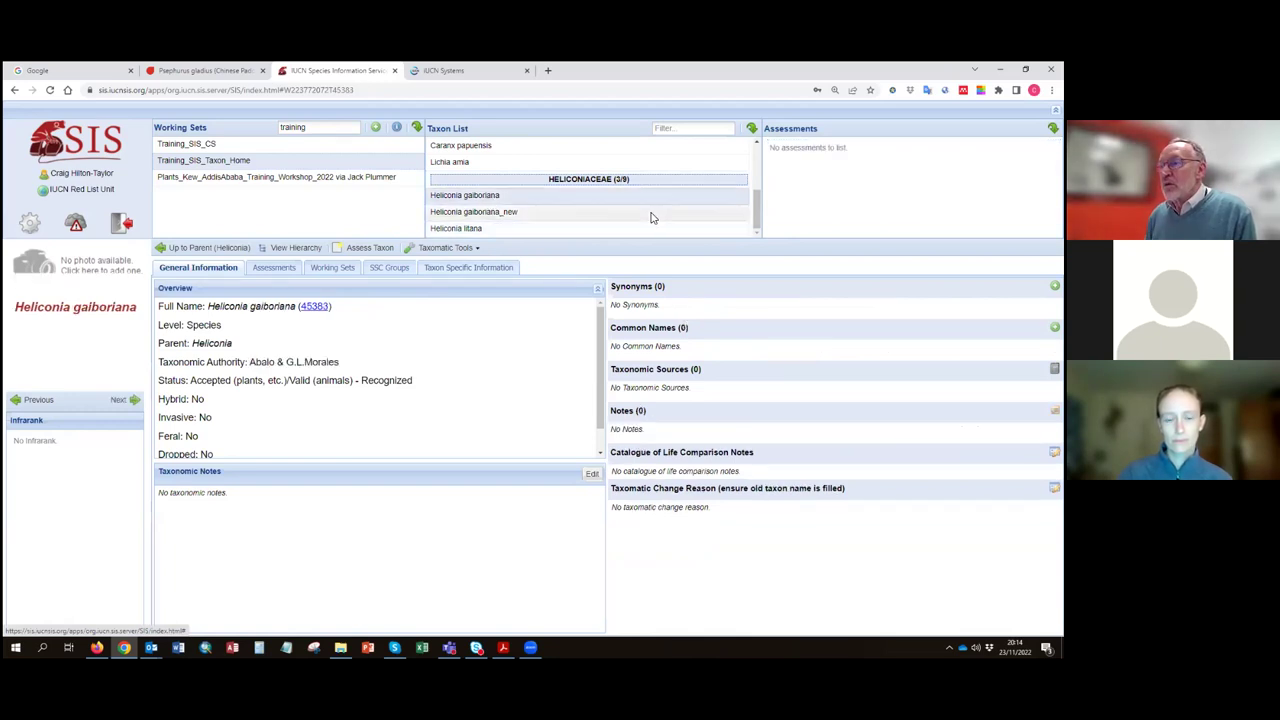
- View the Red List assessments of Heliconia gaiboriana and return to its general information
click(278, 270)
click(224, 268)
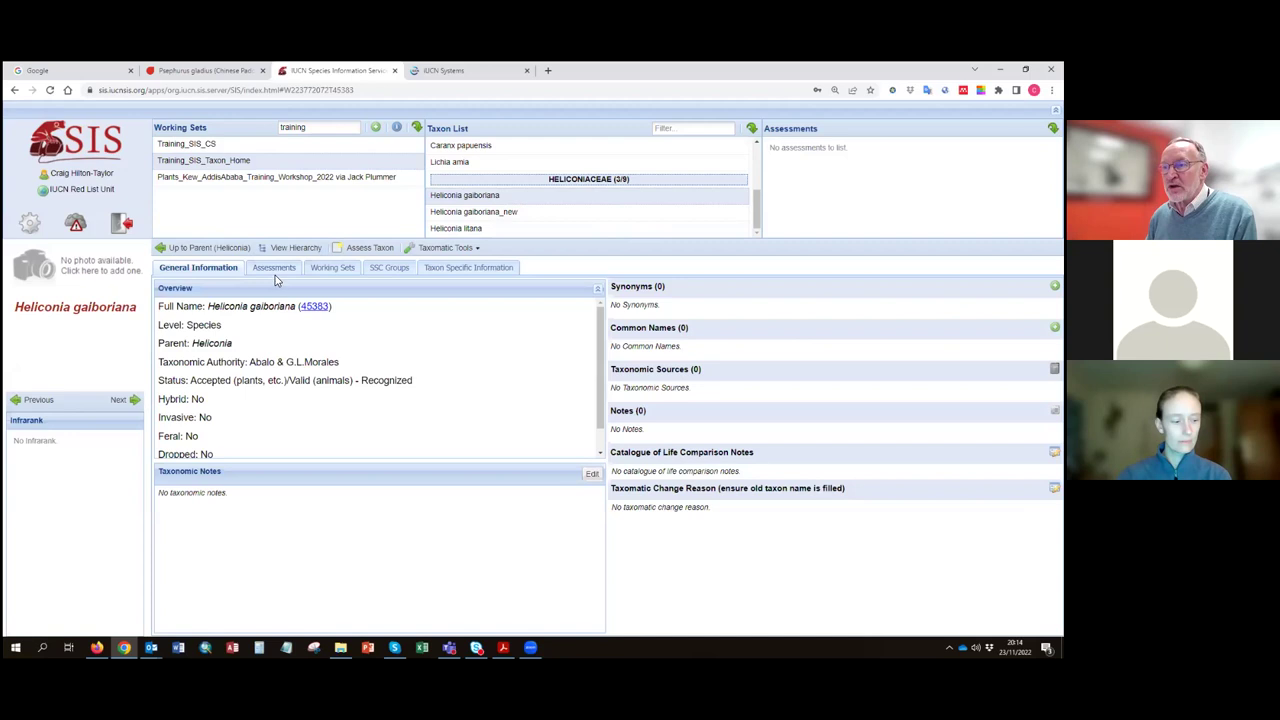
click(277, 270)
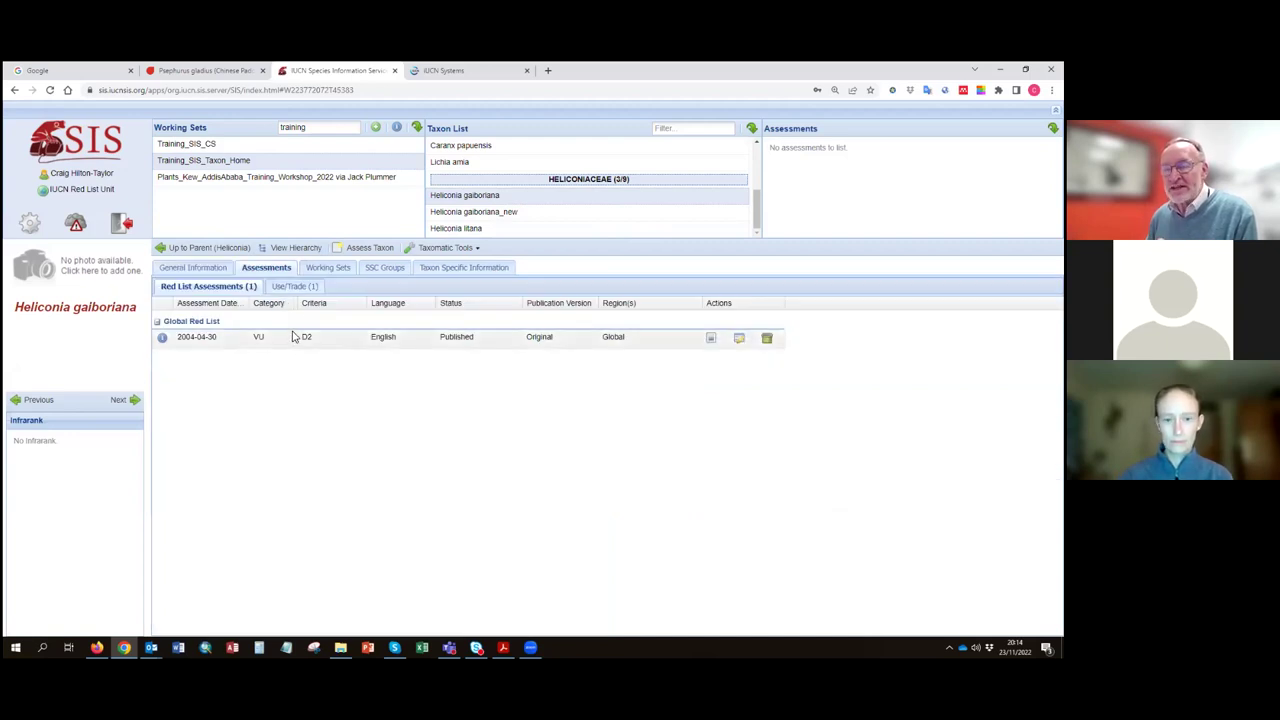
click(207, 270)
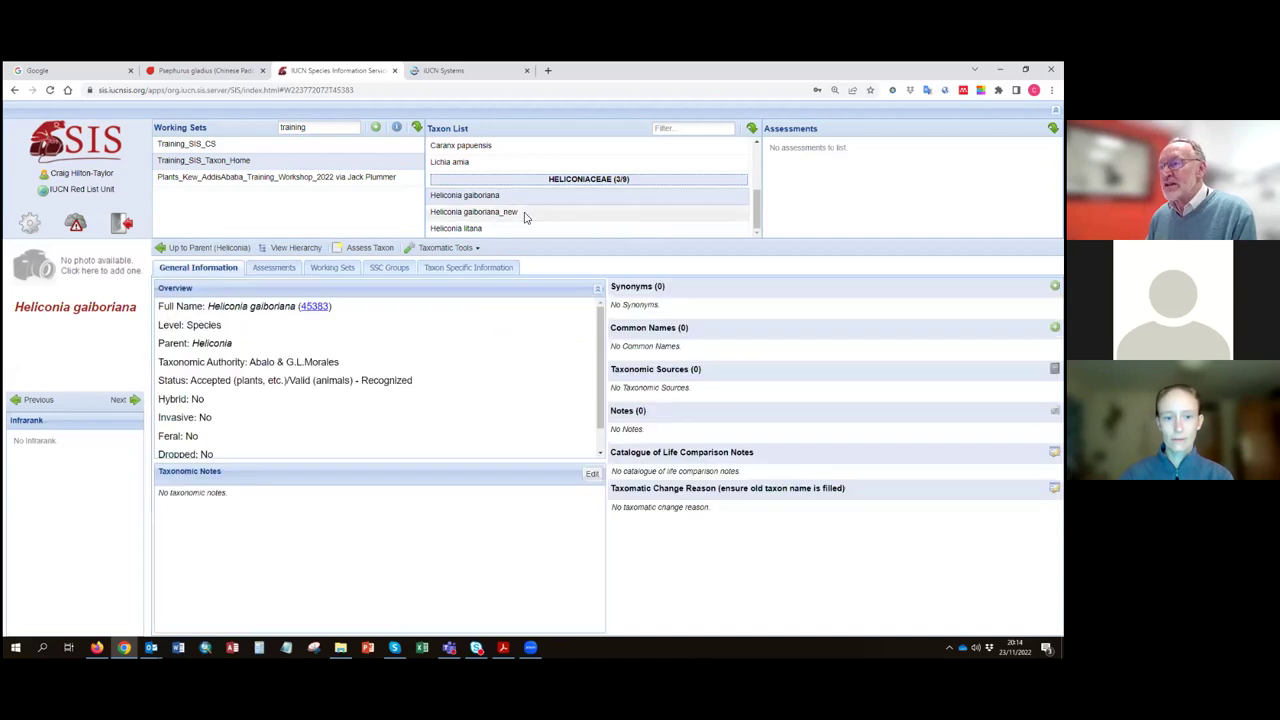
- Compare the Heliconia gaiboriana_new record with the old Heliconia gaiboriana concept and its published assessment
click(475, 212)
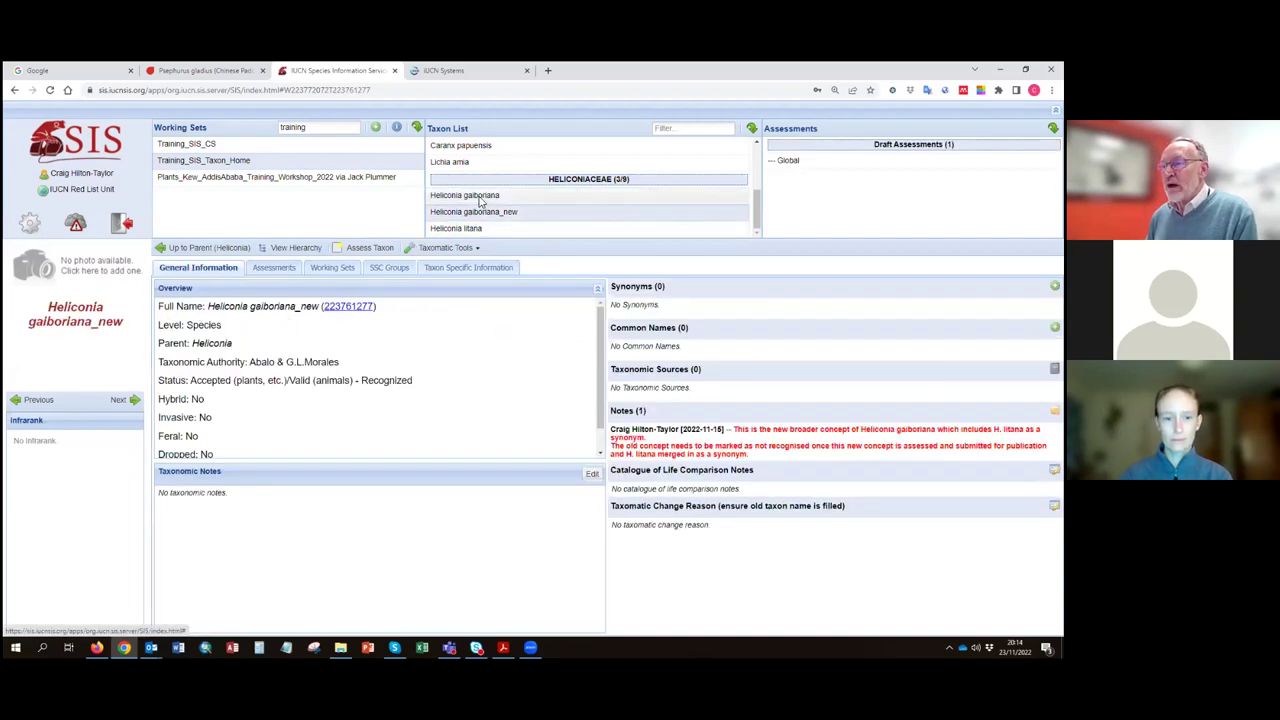
click(480, 201)
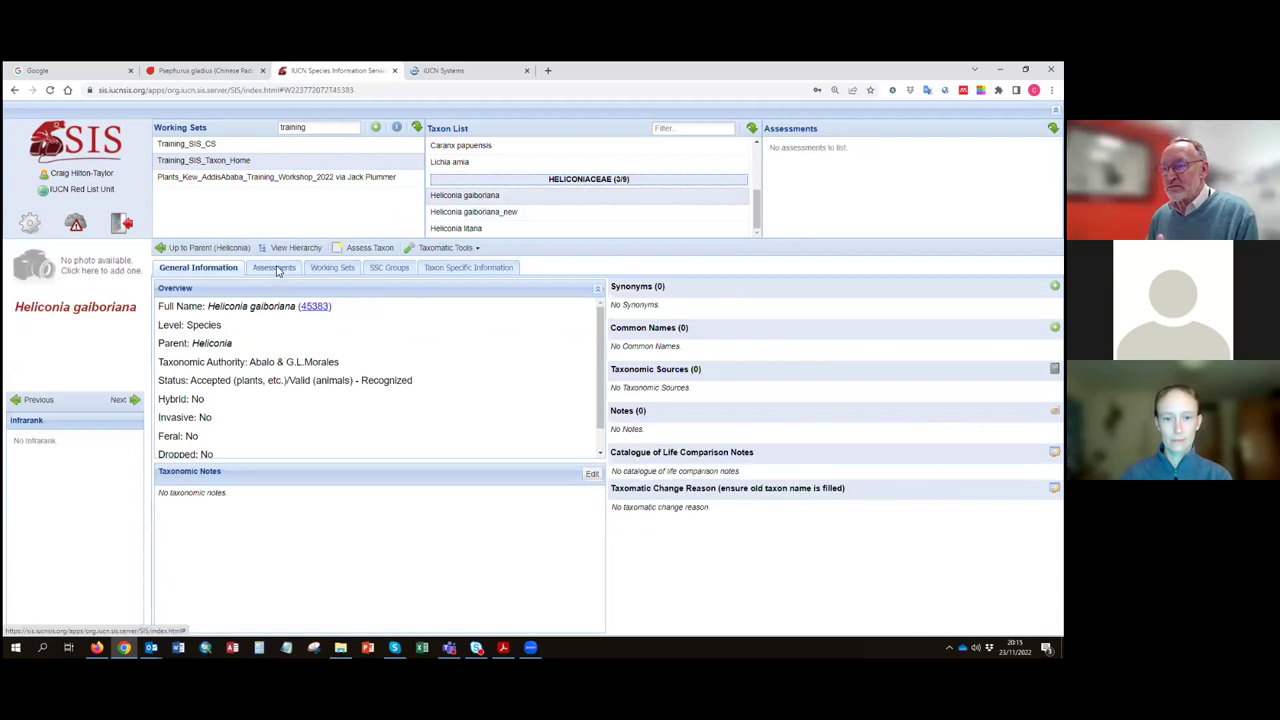
click(275, 268)
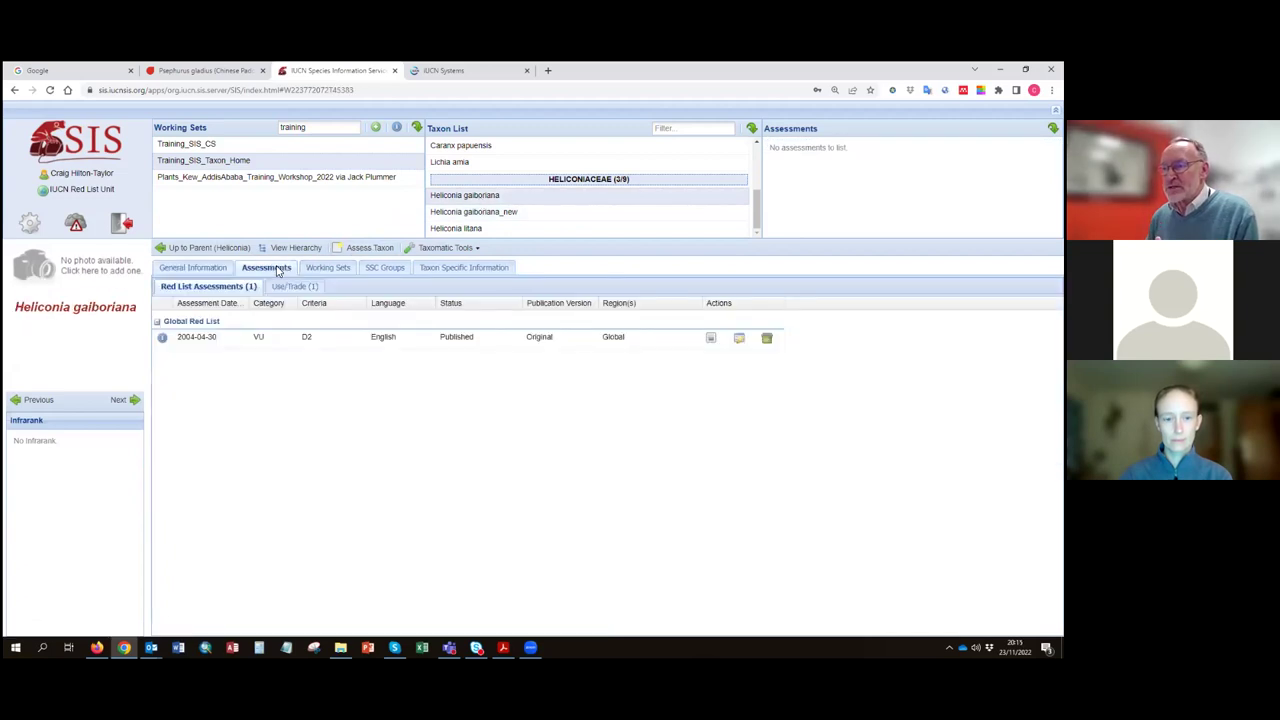
click(487, 213)
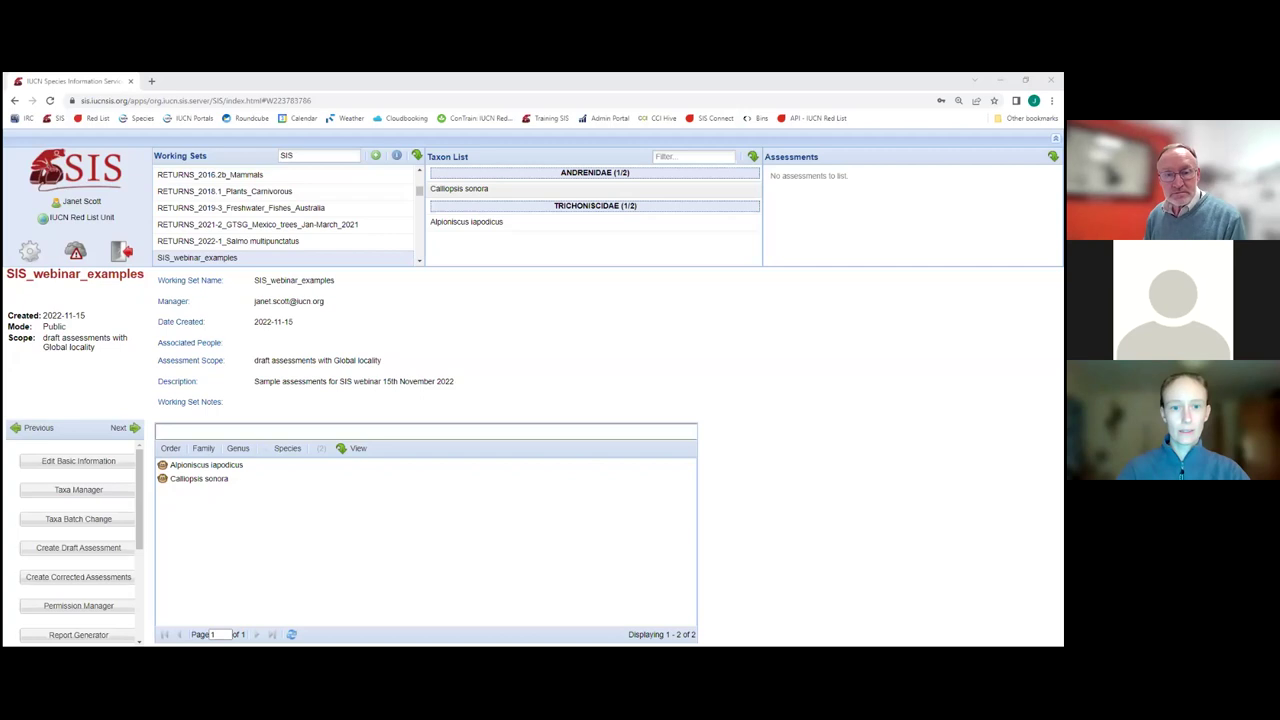
- Look at the Calliopsis sonora record and open the Global draft assessment of Alpioniscus iapodicus in the SIS_webinar_examples working set
click(459, 188)
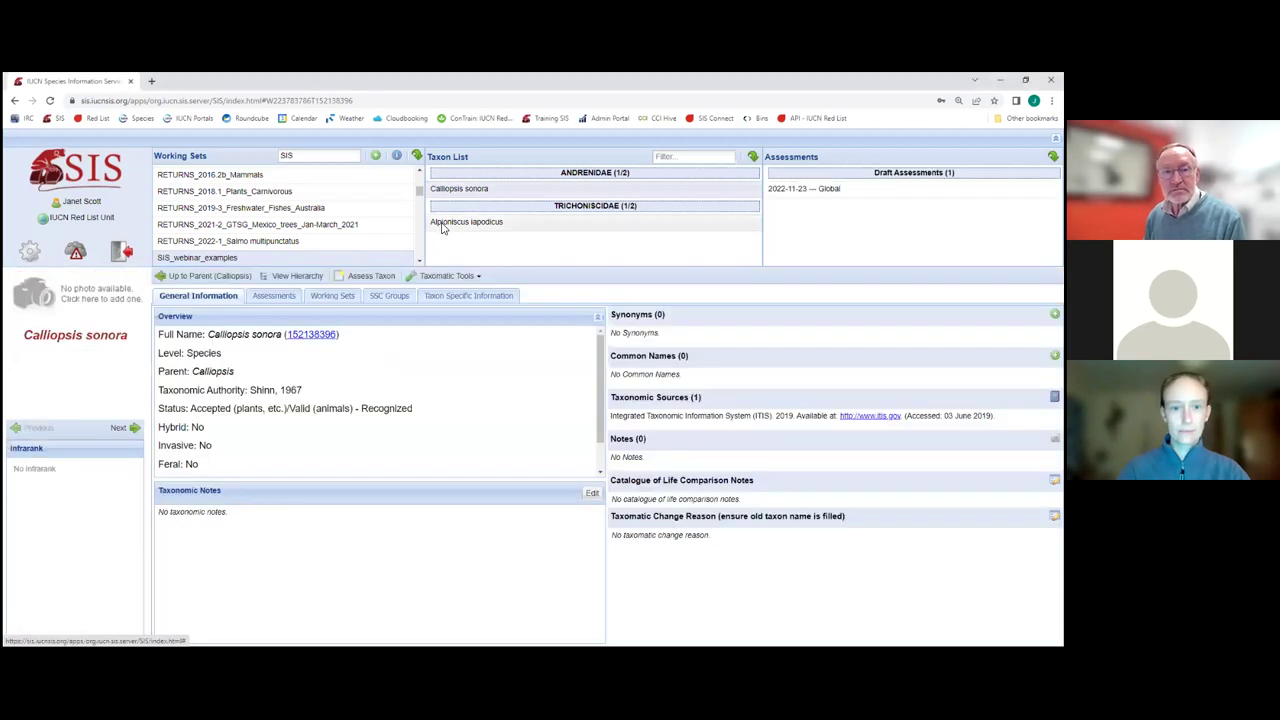
click(443, 223)
click(267, 298)
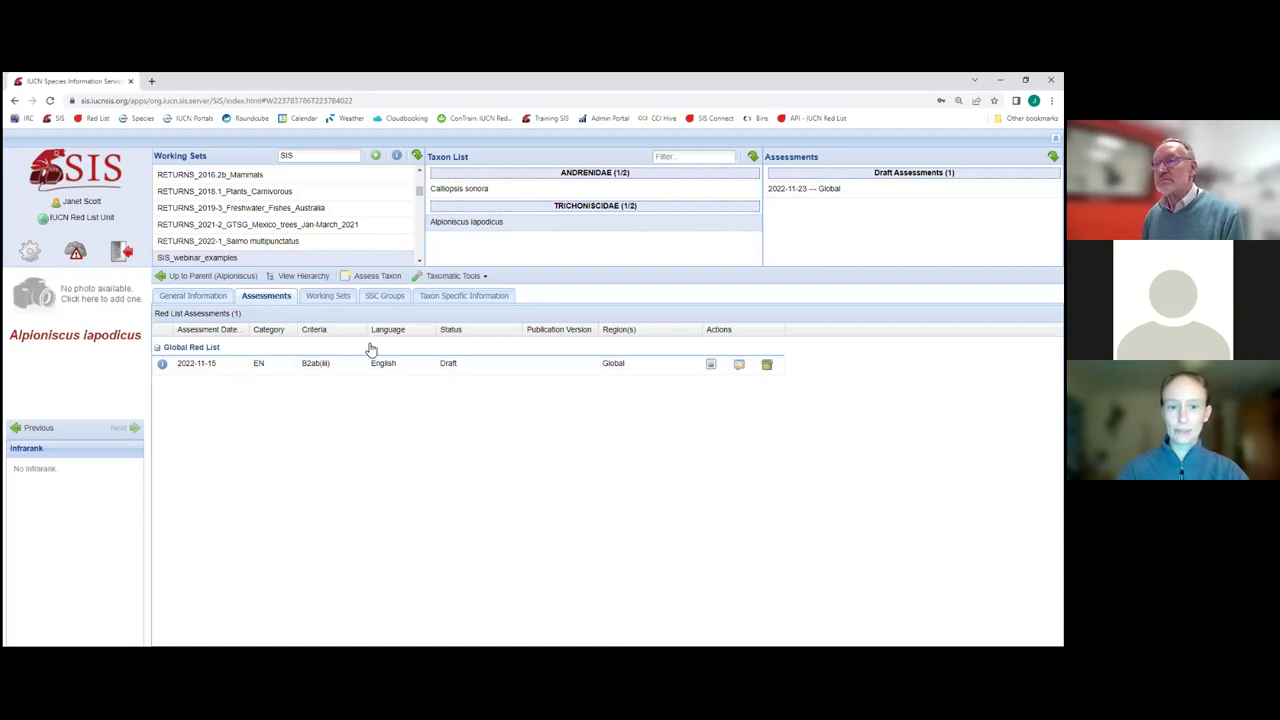
click(825, 193)
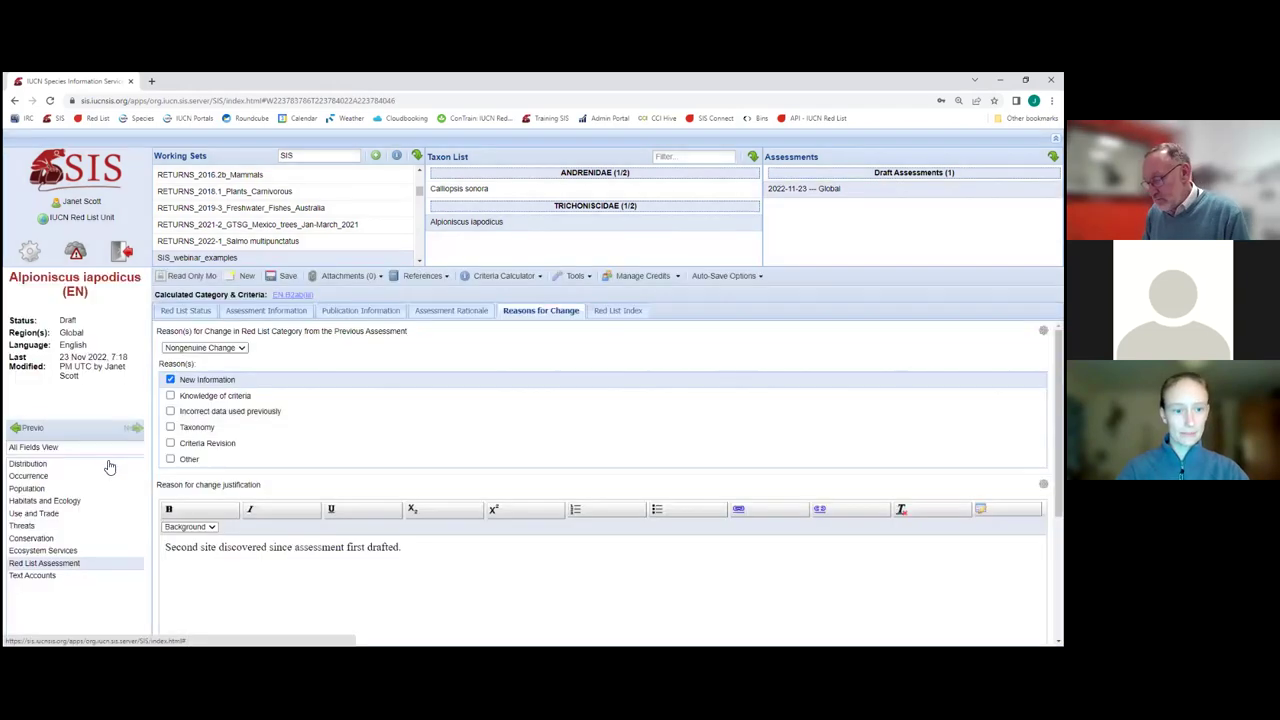
- Browse the Distribution, Occurrence and Population sections of the Alpioniscus iapodicus assessment and return to Distribution
click(110, 466)
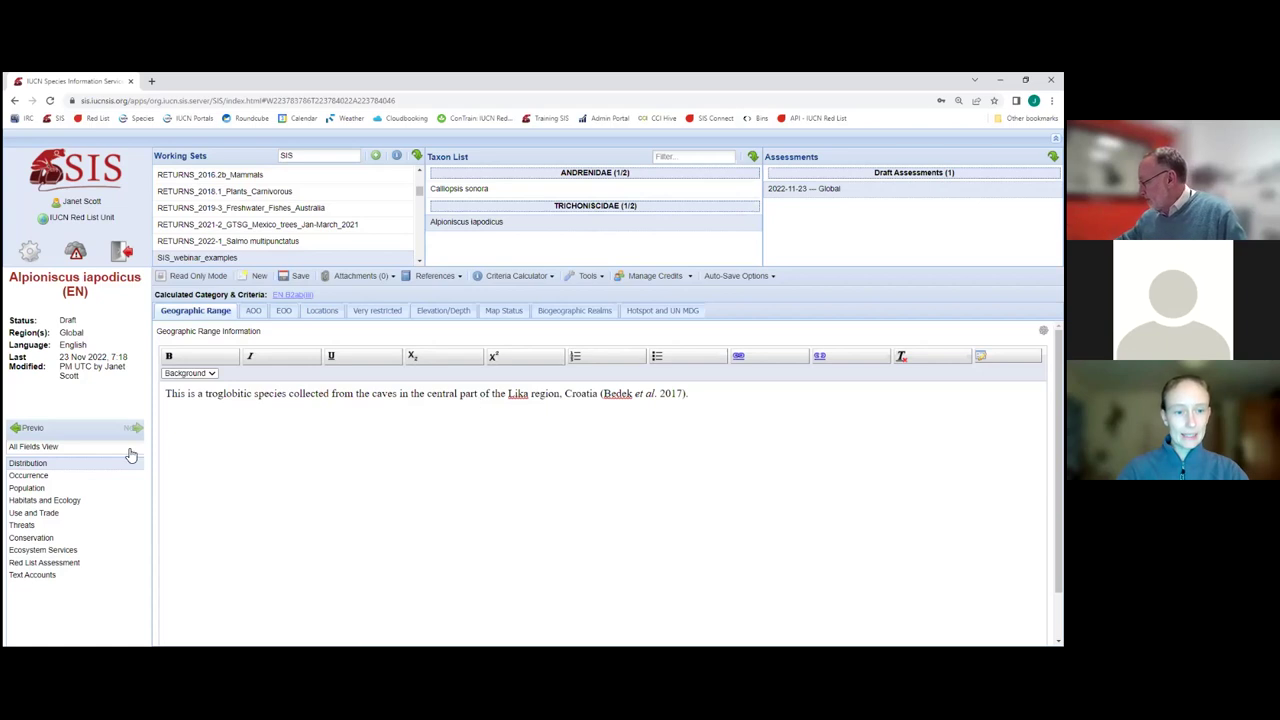
click(70, 477)
click(68, 489)
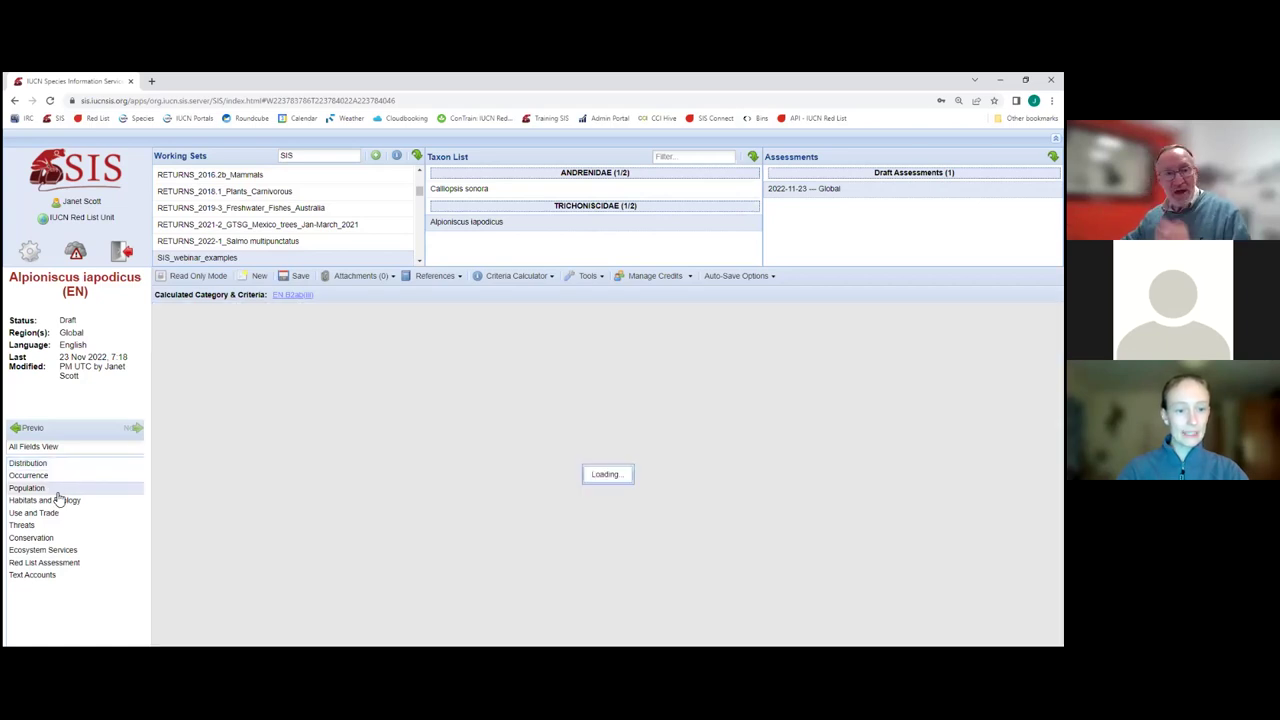
click(30, 463)
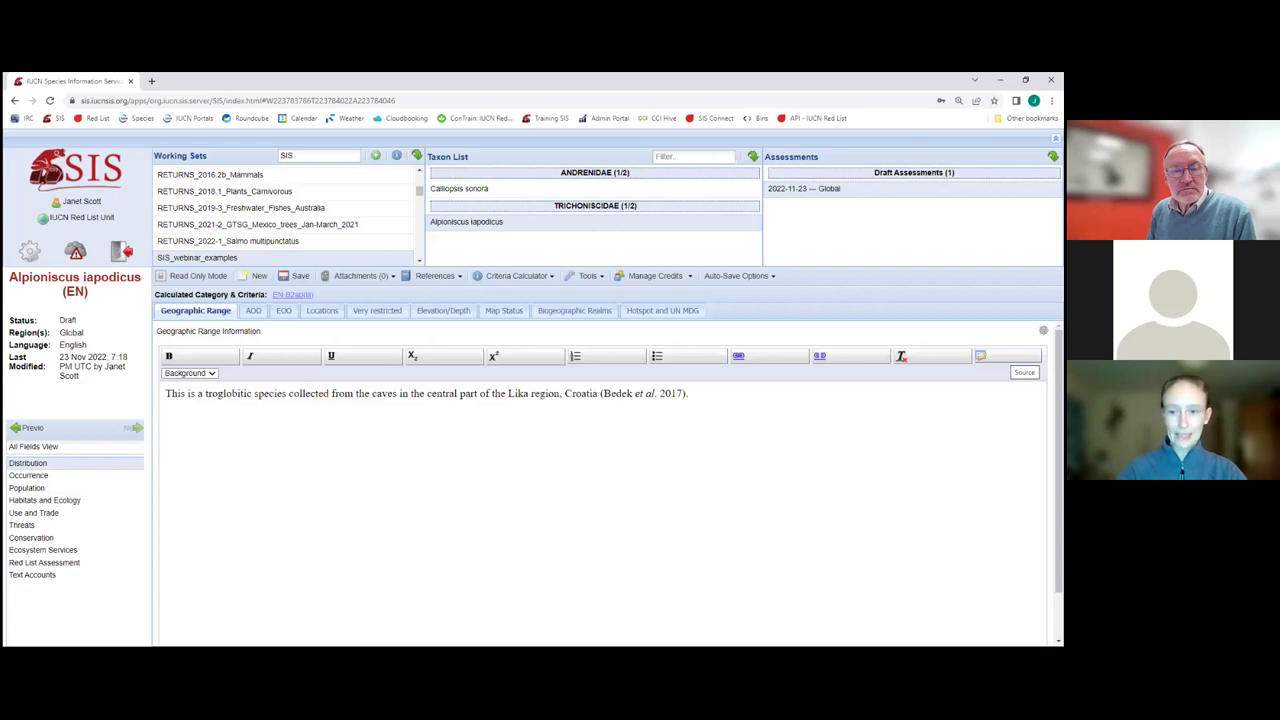
- Delete the stray span tag from the source code of the geographic range text and return to the formatted view
click(1000, 357)
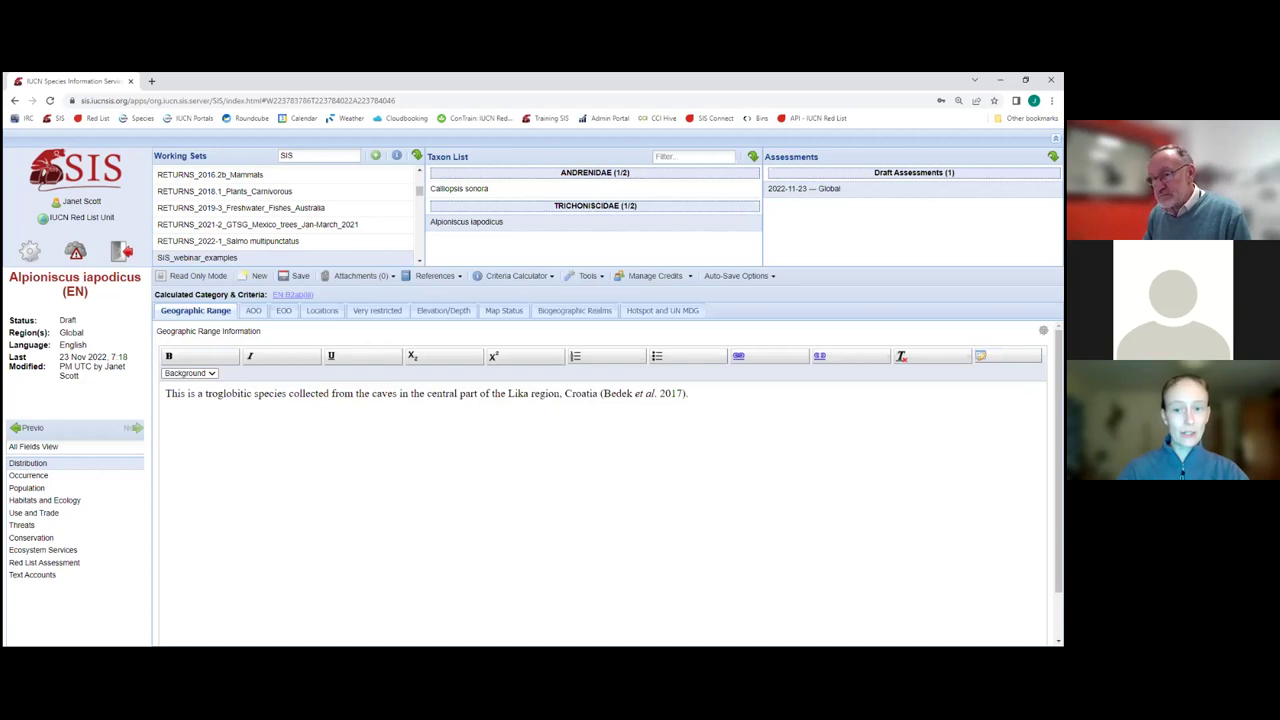
click(1008, 356)
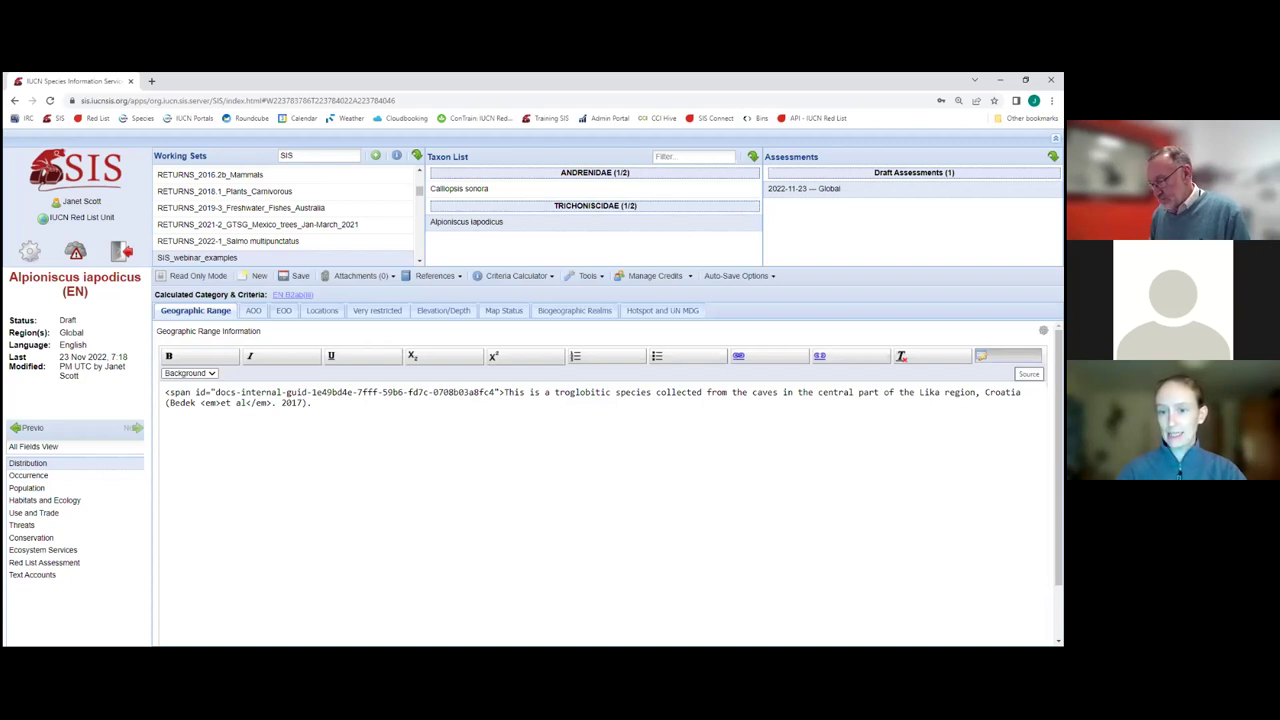
click(1010, 357)
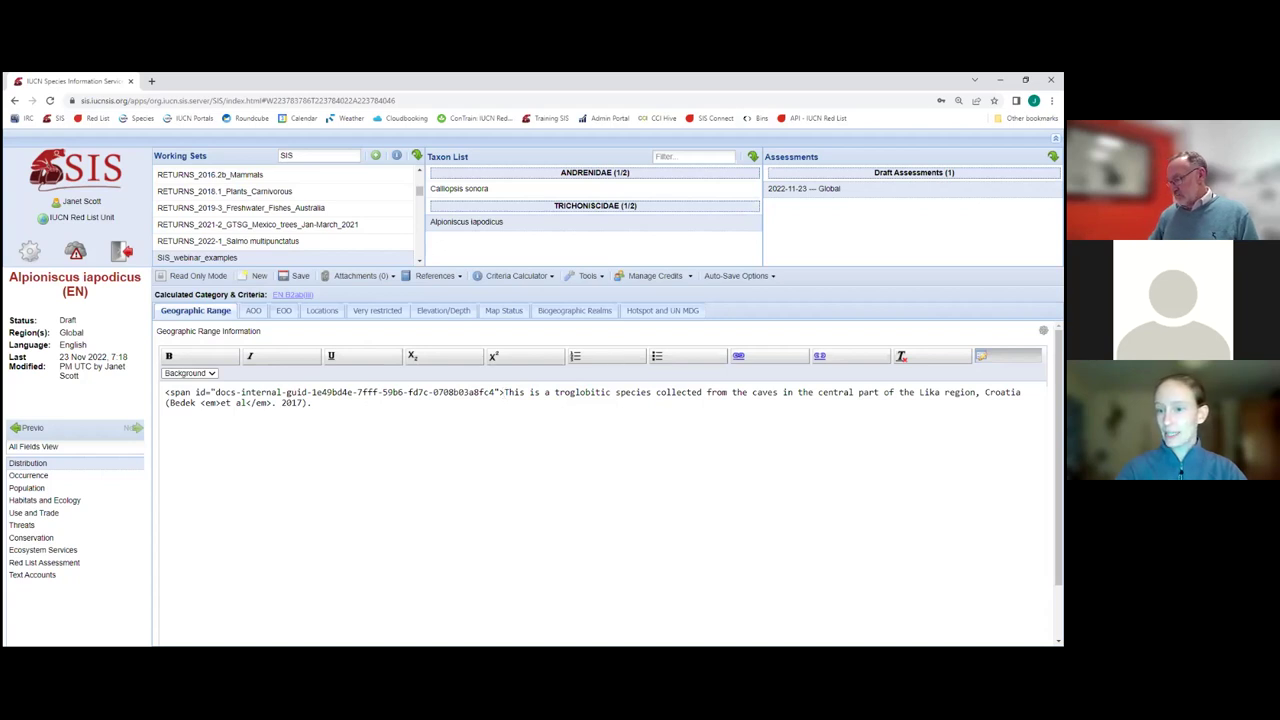
drag(508, 392, 382, 392)
drag(147, 378, 95, 385)
key(Delete)
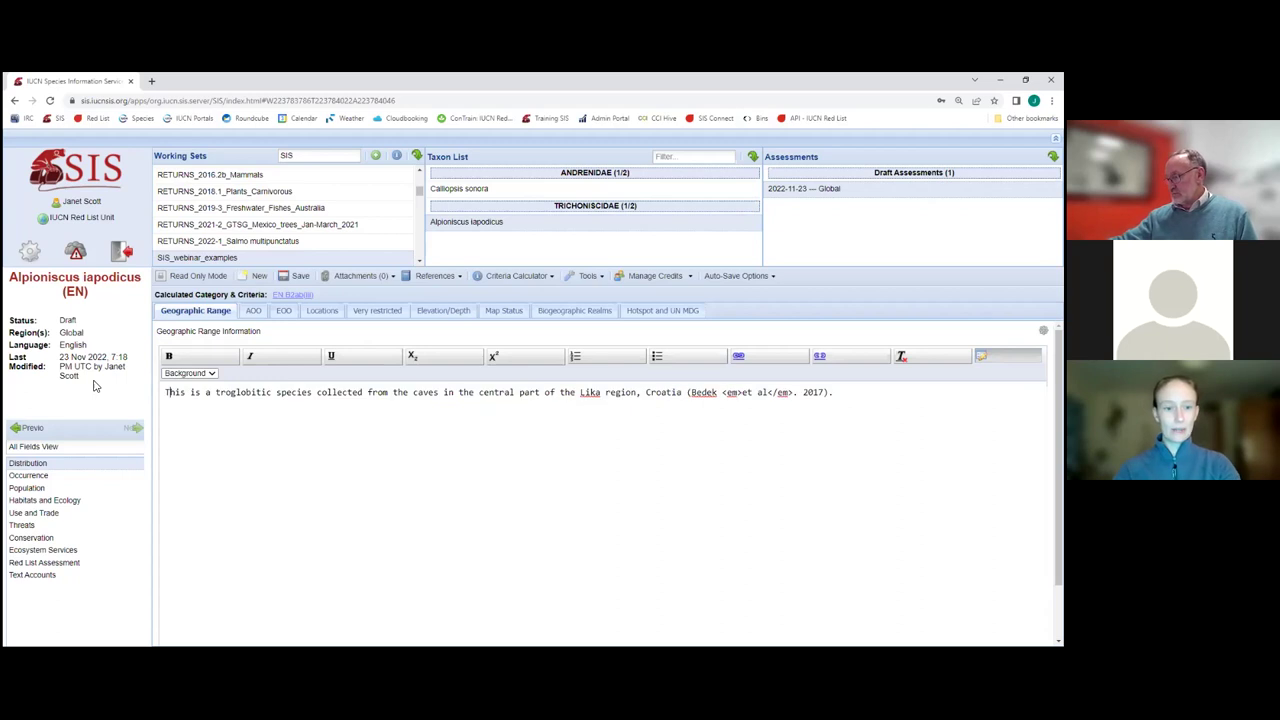
click(440, 410)
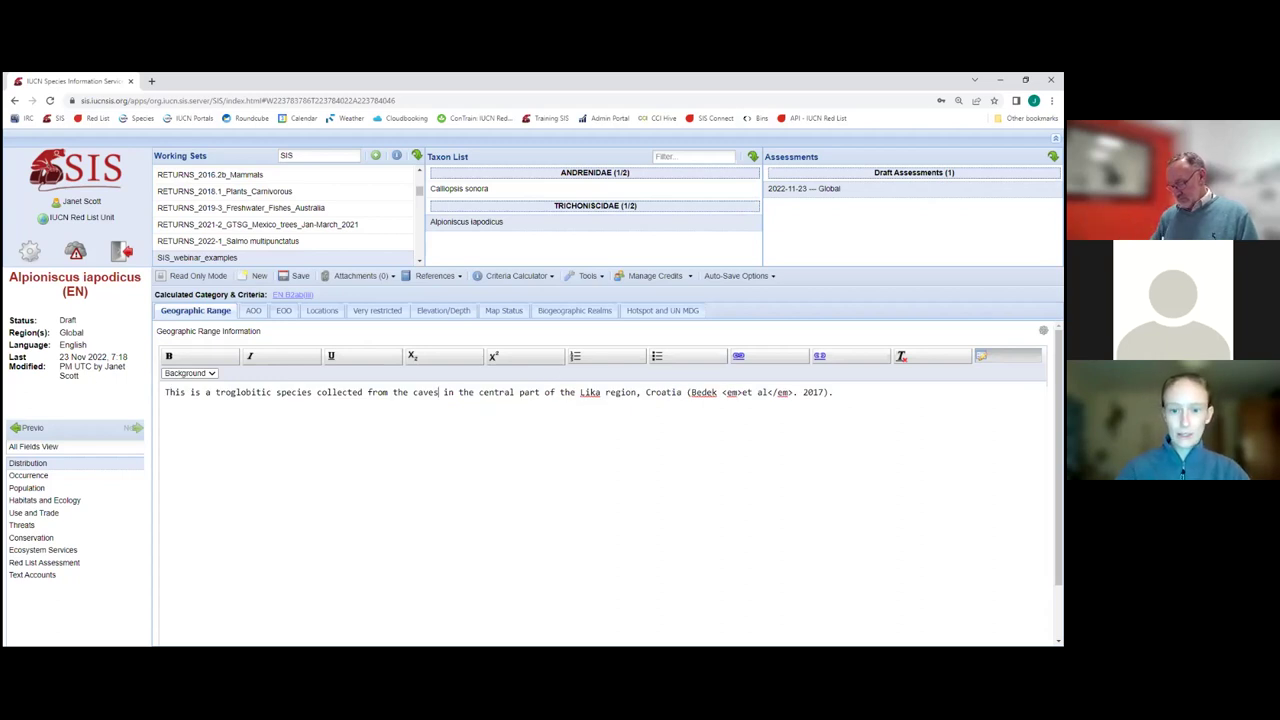
click(1008, 356)
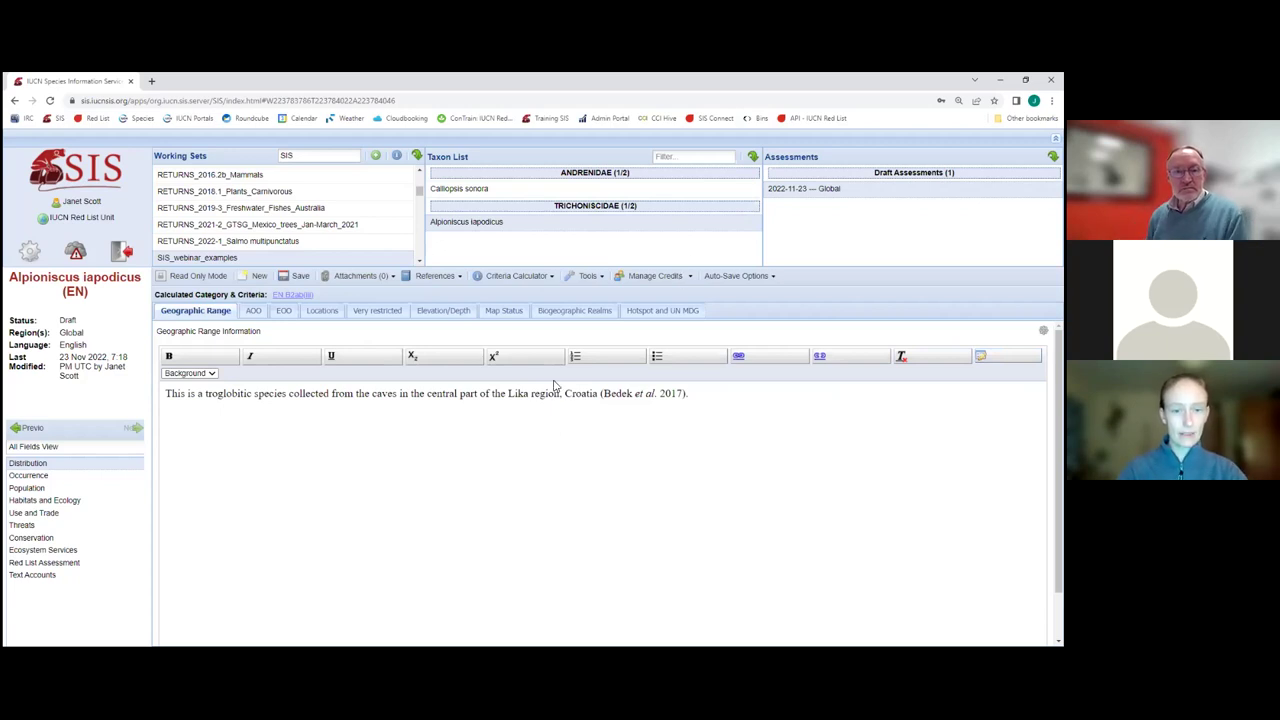
- Review the AOO, EOO and Locations fields of the distribution section, including the justification for the number of locations
click(253, 311)
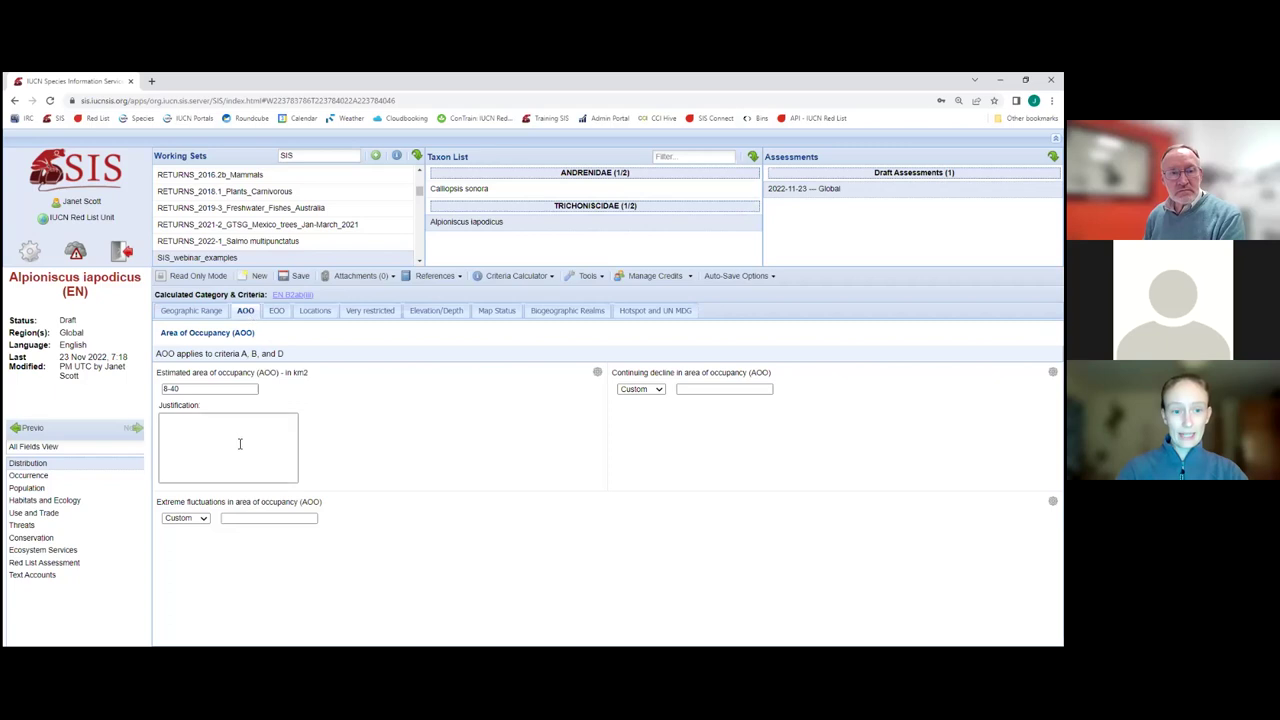
click(205, 314)
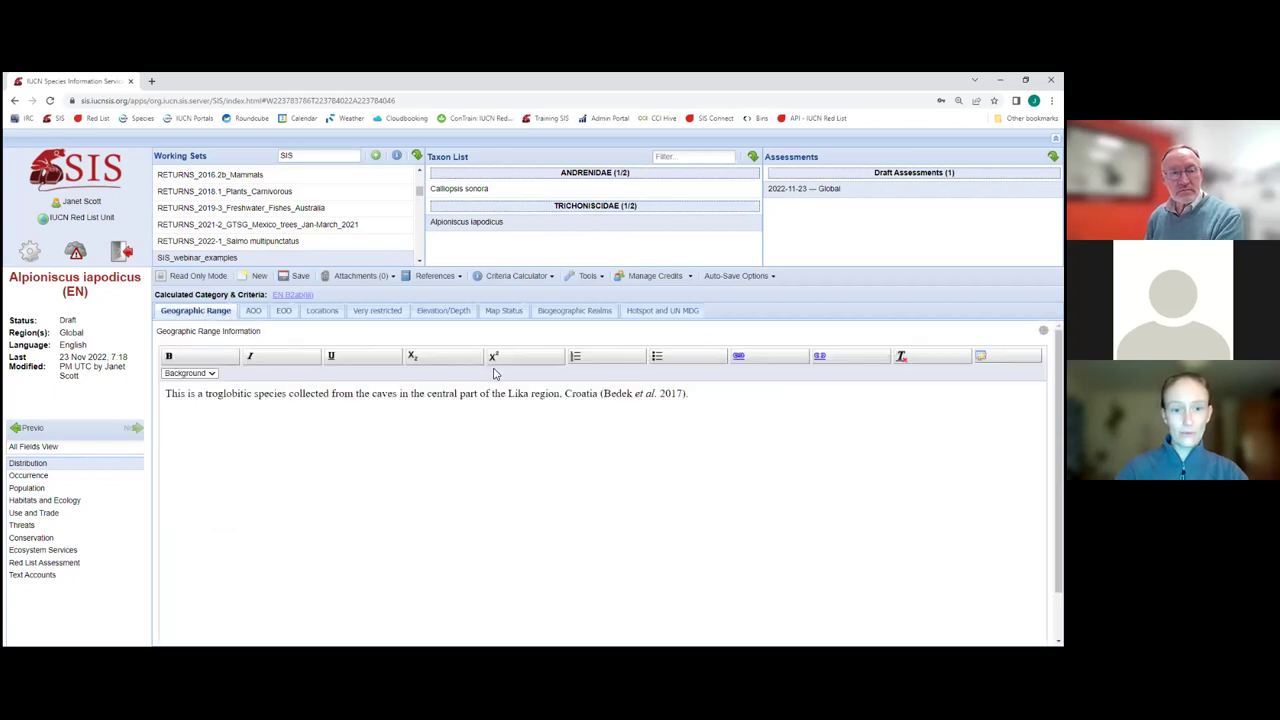
click(253, 314)
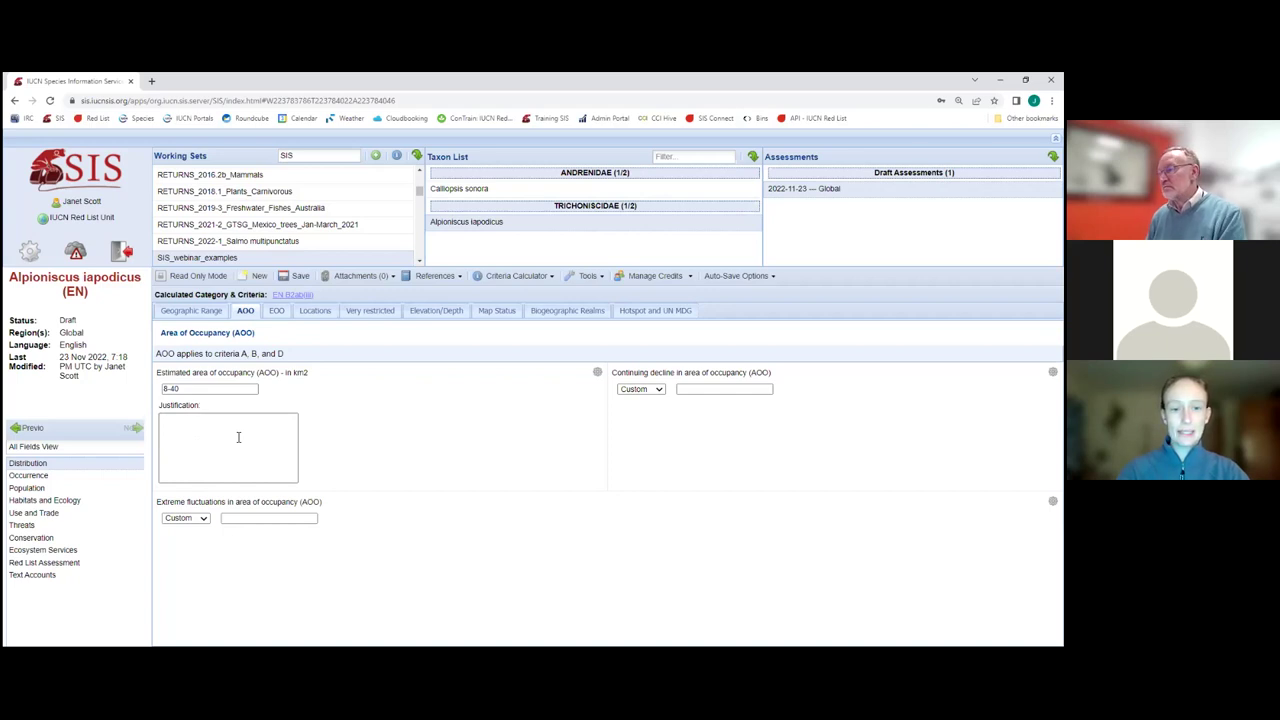
click(277, 314)
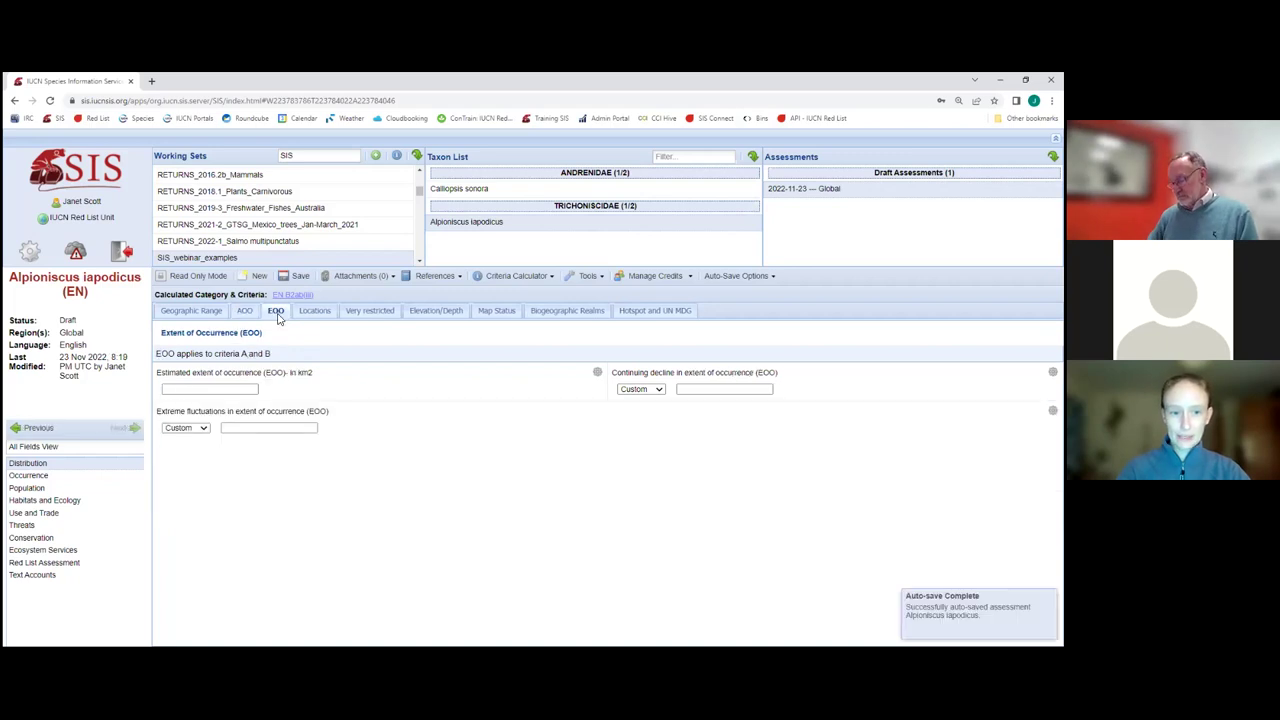
click(316, 313)
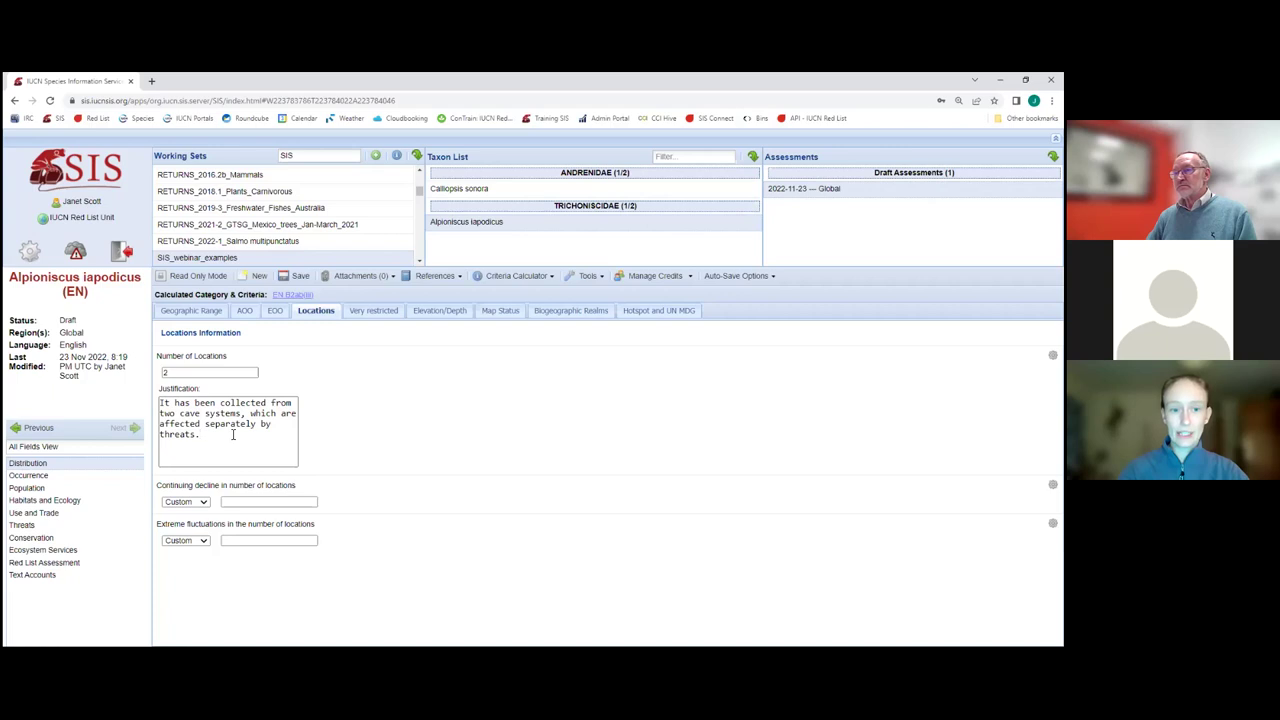
drag(233, 434, 157, 405)
click(205, 433)
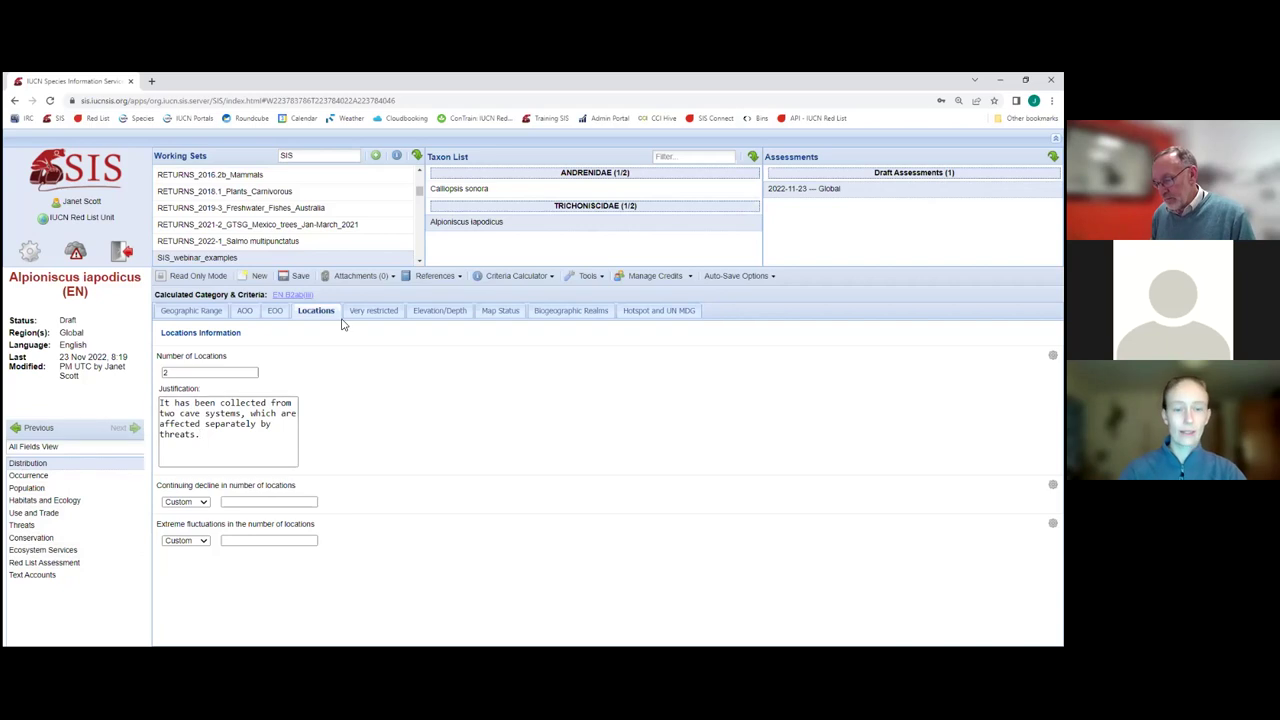
- Return to the area of occupancy fields and highlight the estimated AOO range
click(275, 311)
click(245, 311)
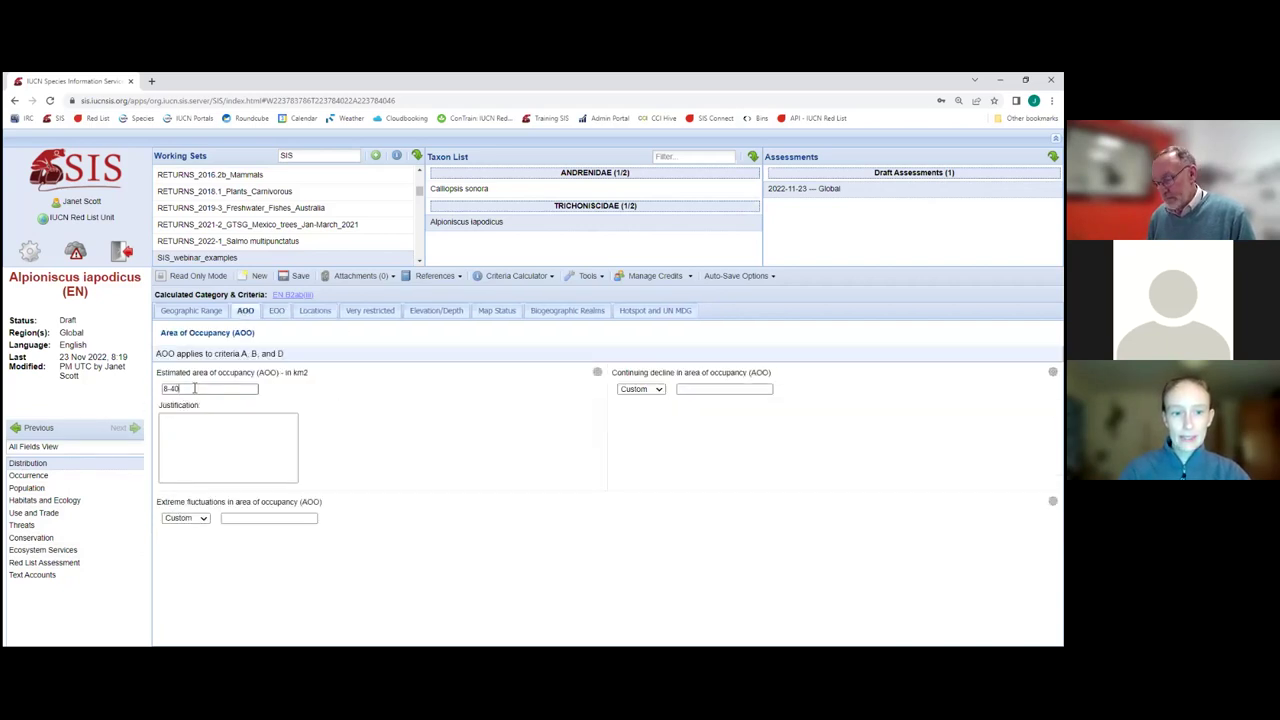
drag(164, 388, 191, 388)
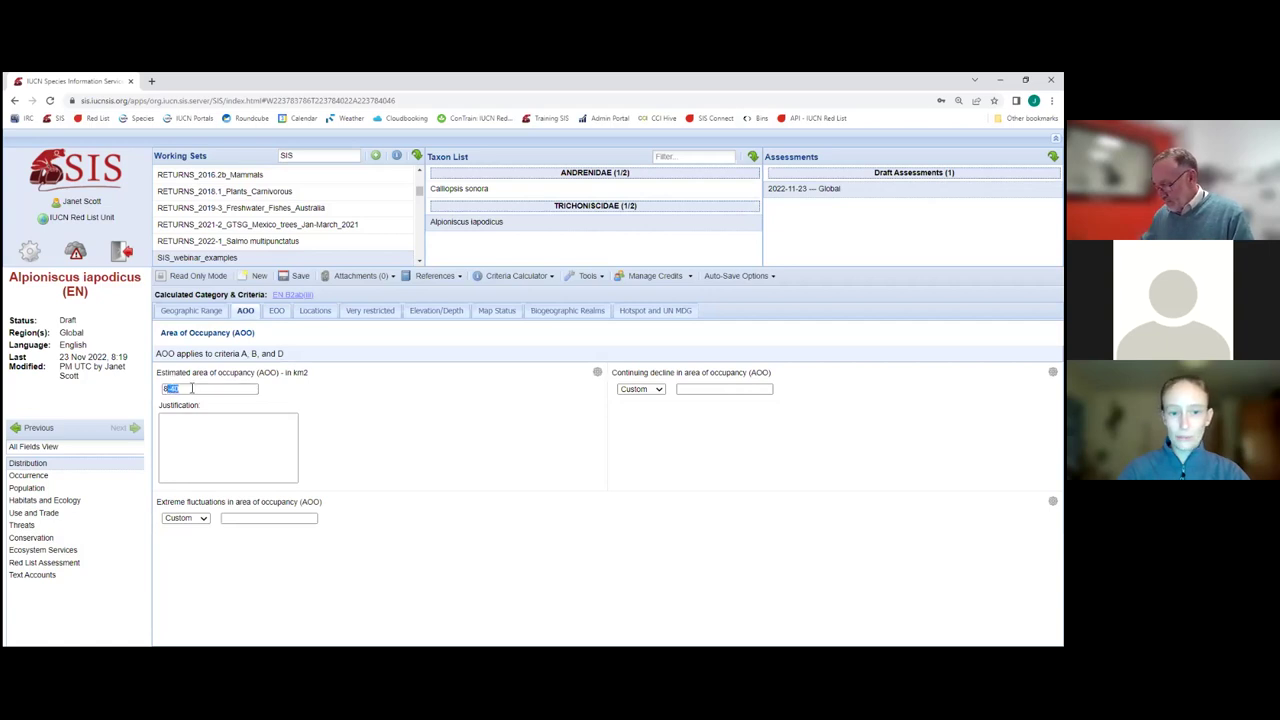
click(191, 388)
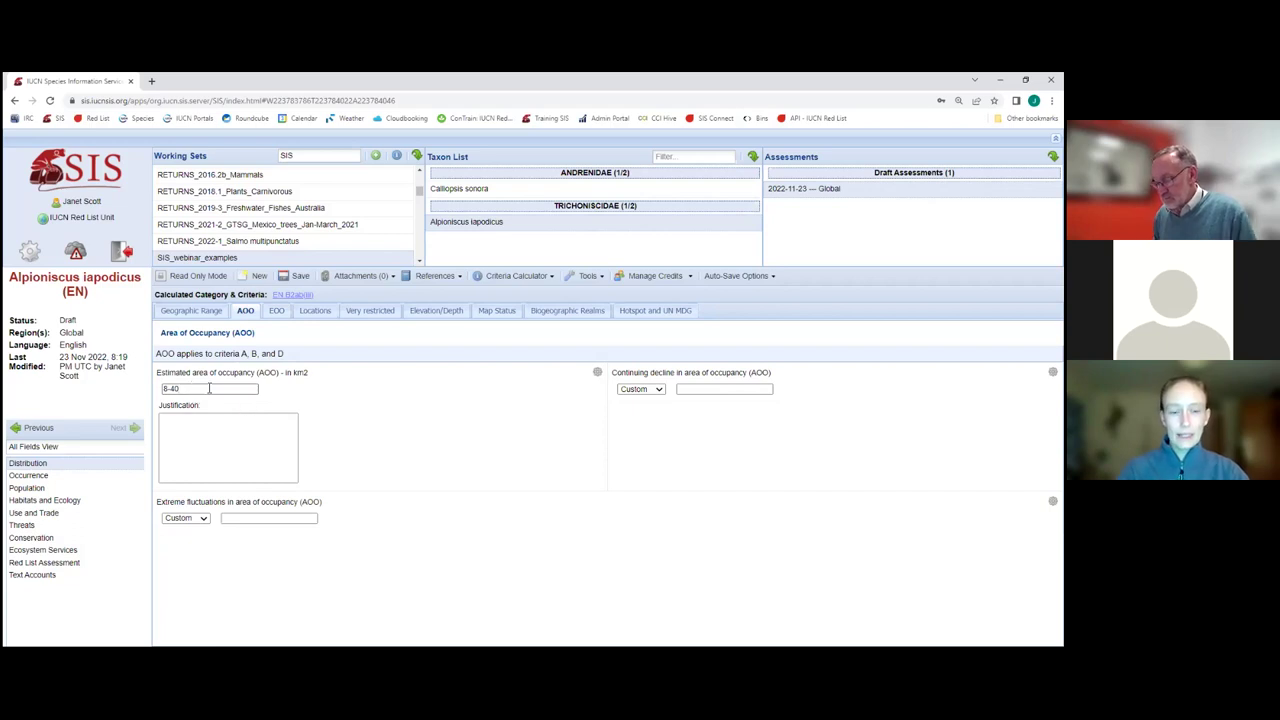
- Reduce the estimated area of occupancy to the single value 8 km2
click(209, 389)
key(BackSpace)
key(BackSpace)
key(BackSpace)
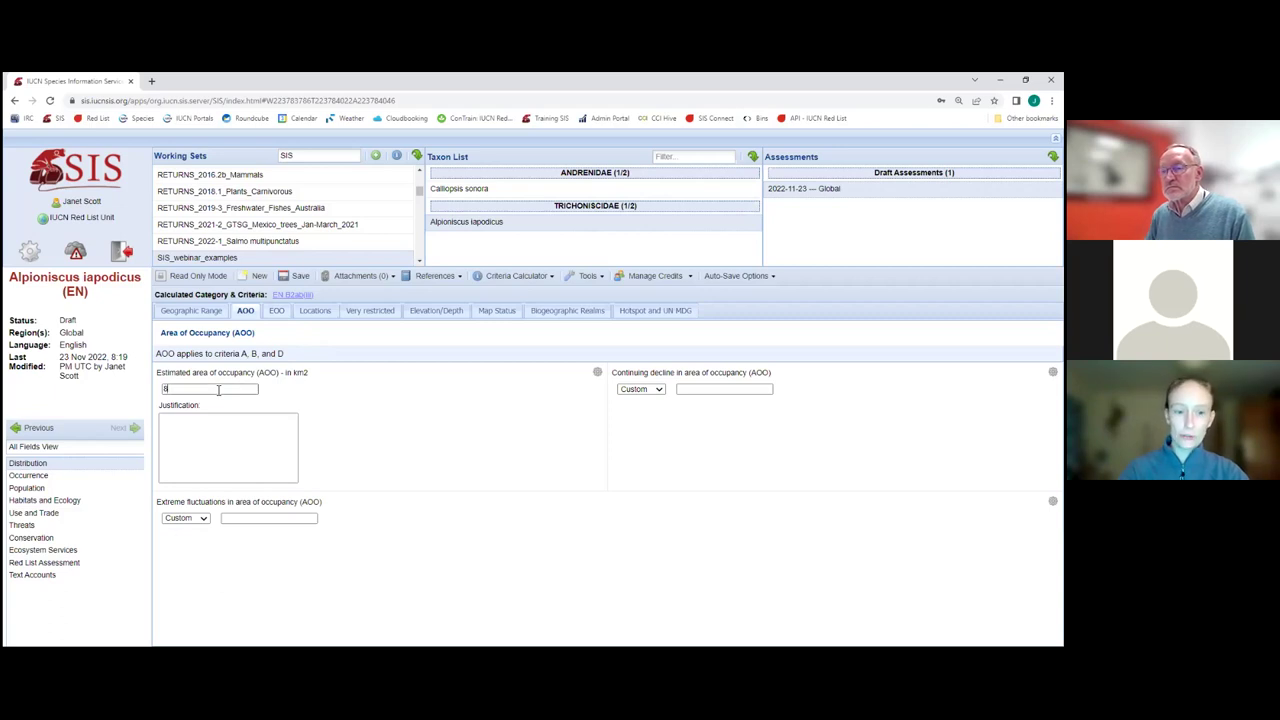
- Enter the estimated area of occupancy as 8-40,8-16 km2
click(218, 390)
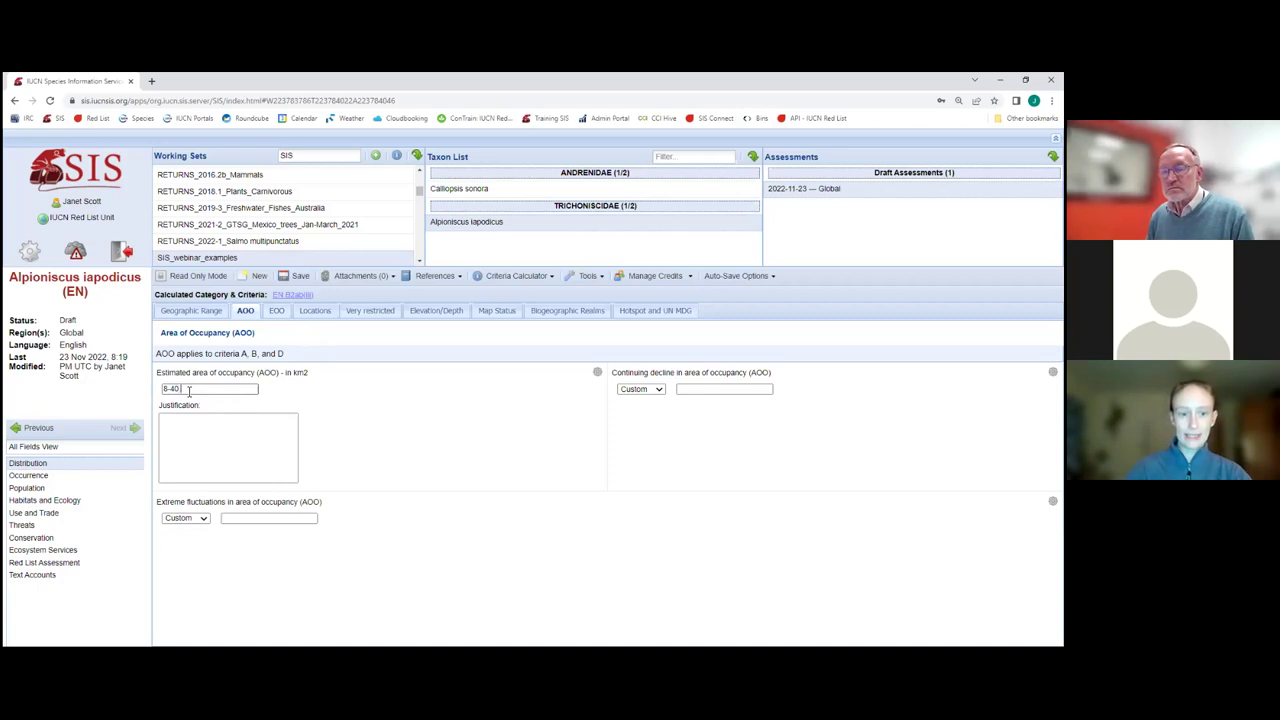
text(8-16)
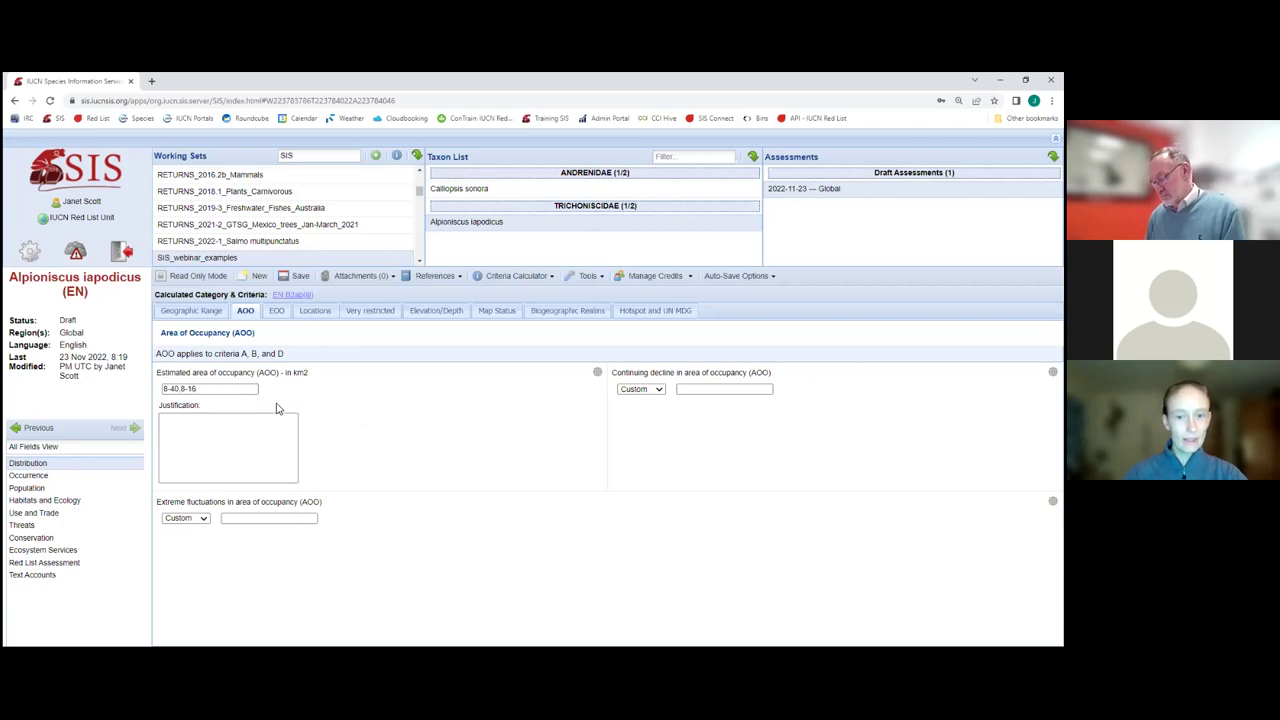
- Remove the range 8-16 and its comma from the end of the estimated area of occupancy
key(BackSpace)
key(BackSpace)
key(BackSpace)
key(BackSpace)
key(BackSpace)
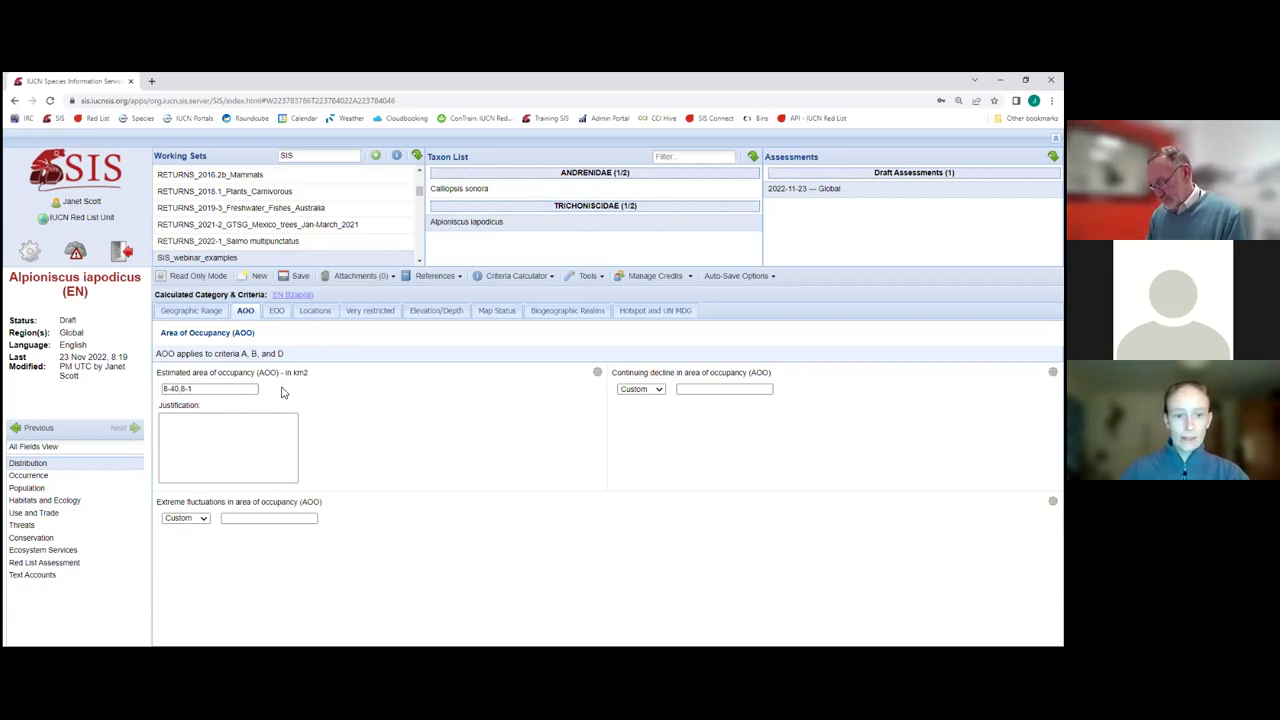
- Review the extent of occurrence fields and the locations fields of the distribution section
click(276, 311)
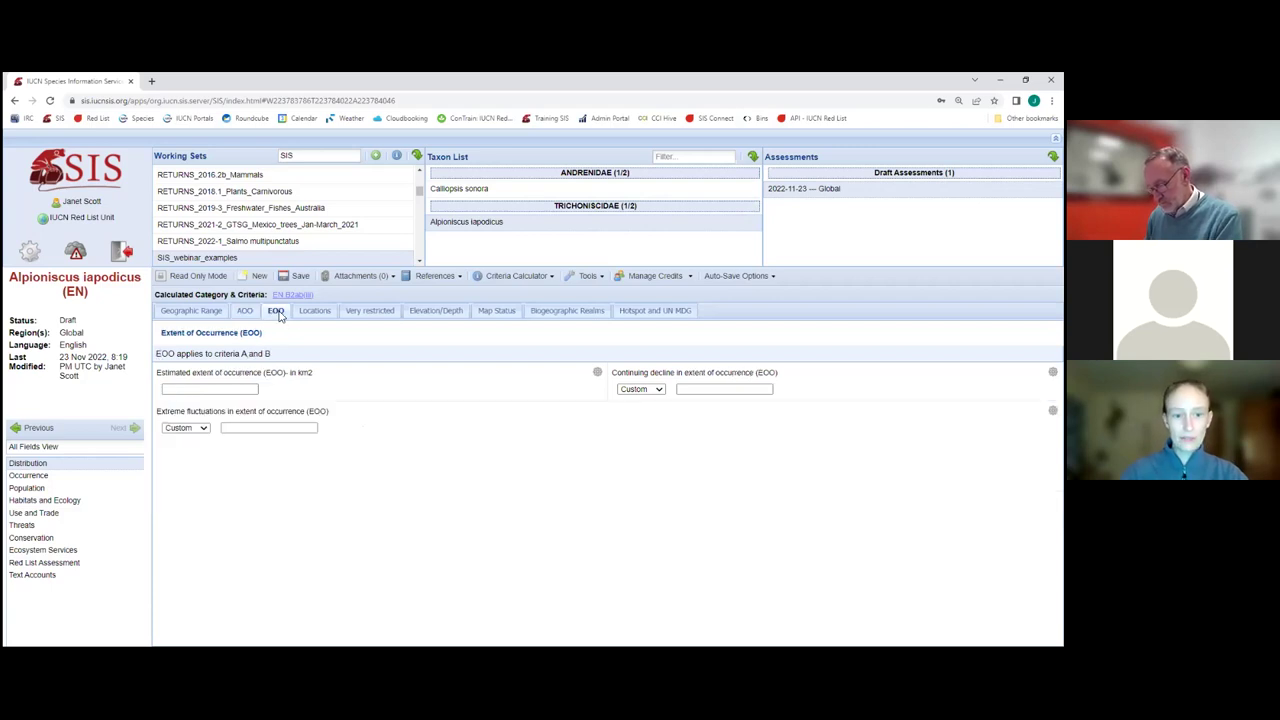
click(312, 311)
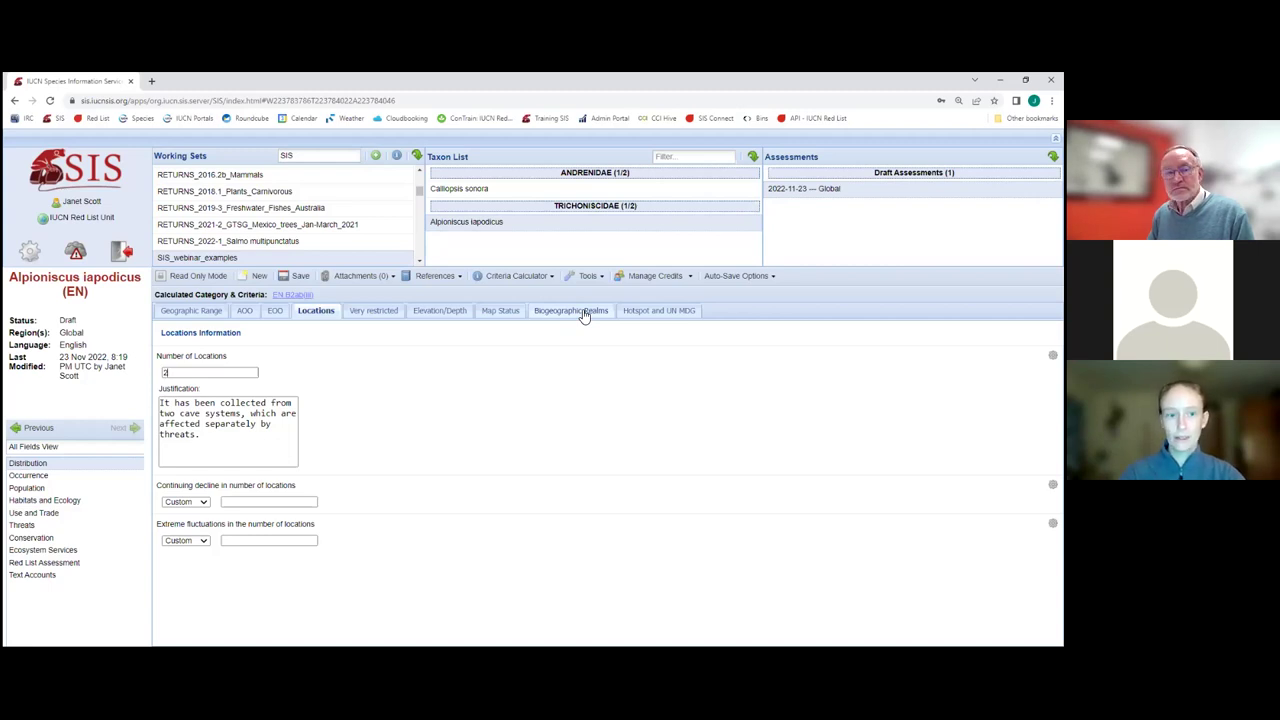
- Open the 2022-11-23 global draft assessment of Calliopsis sonora and inspect the Biogeographic Realm field's options, including the batch change for the working set
click(527, 191)
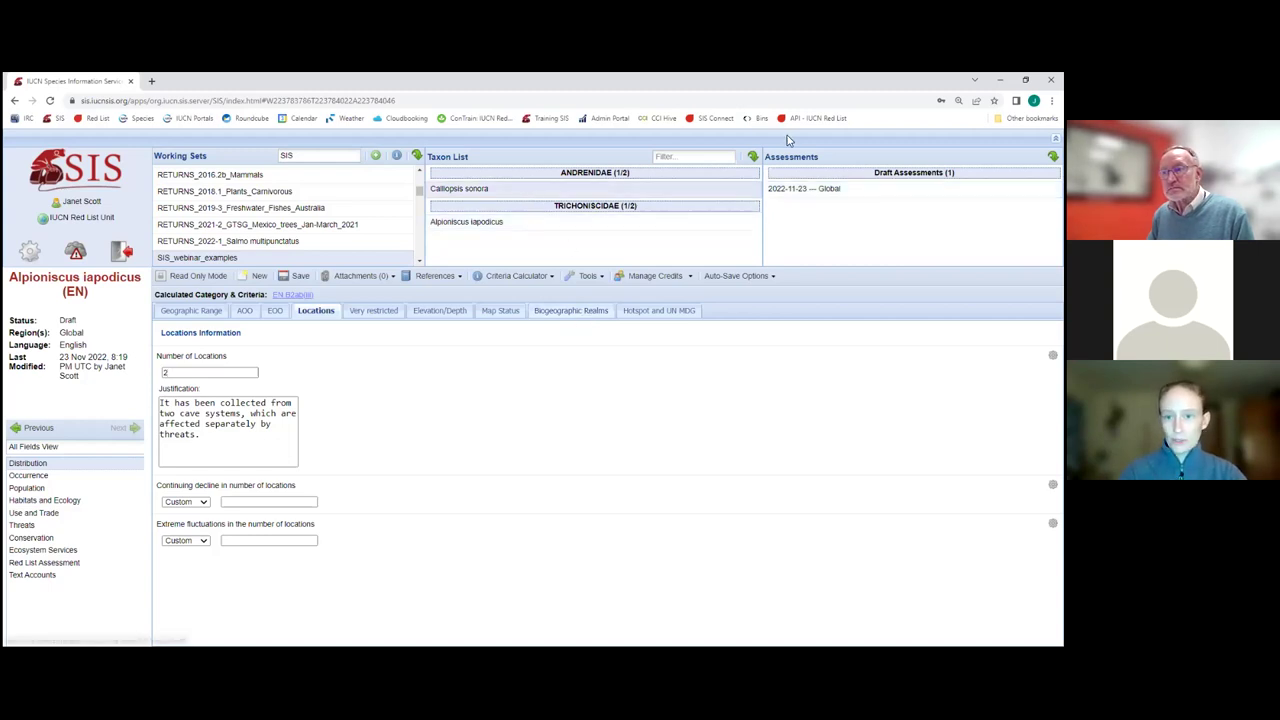
click(795, 190)
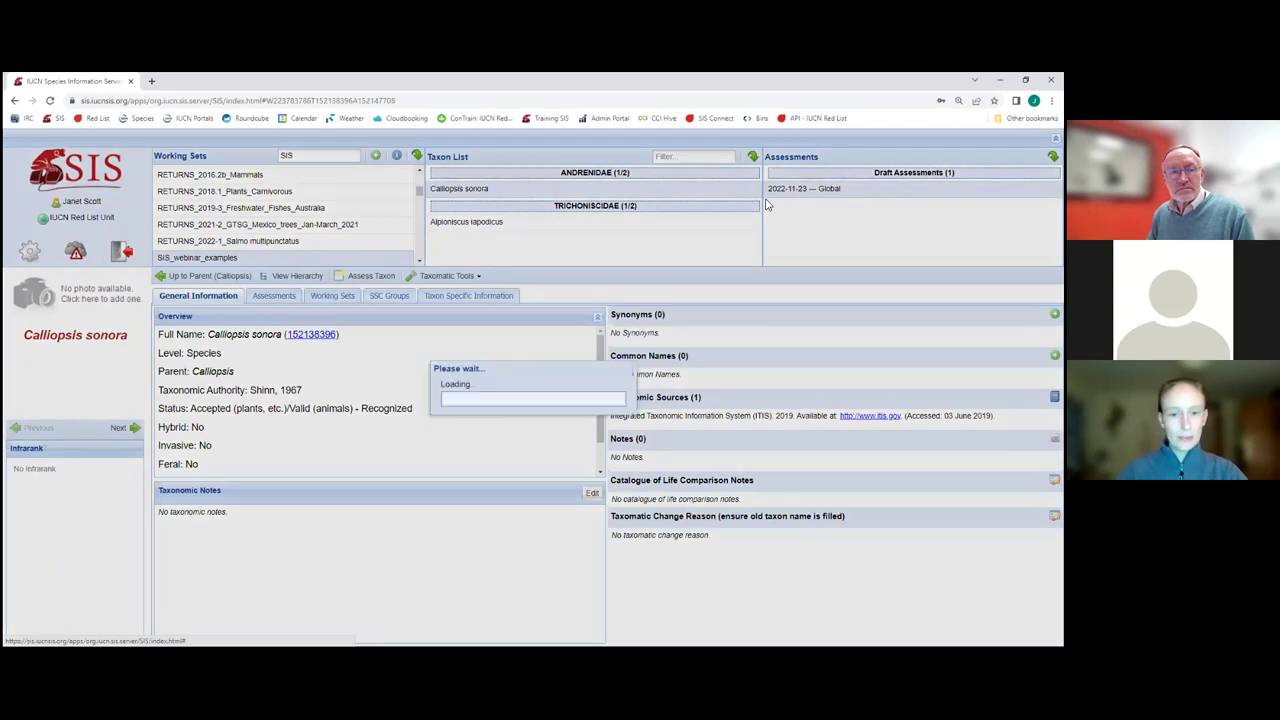
click(578, 313)
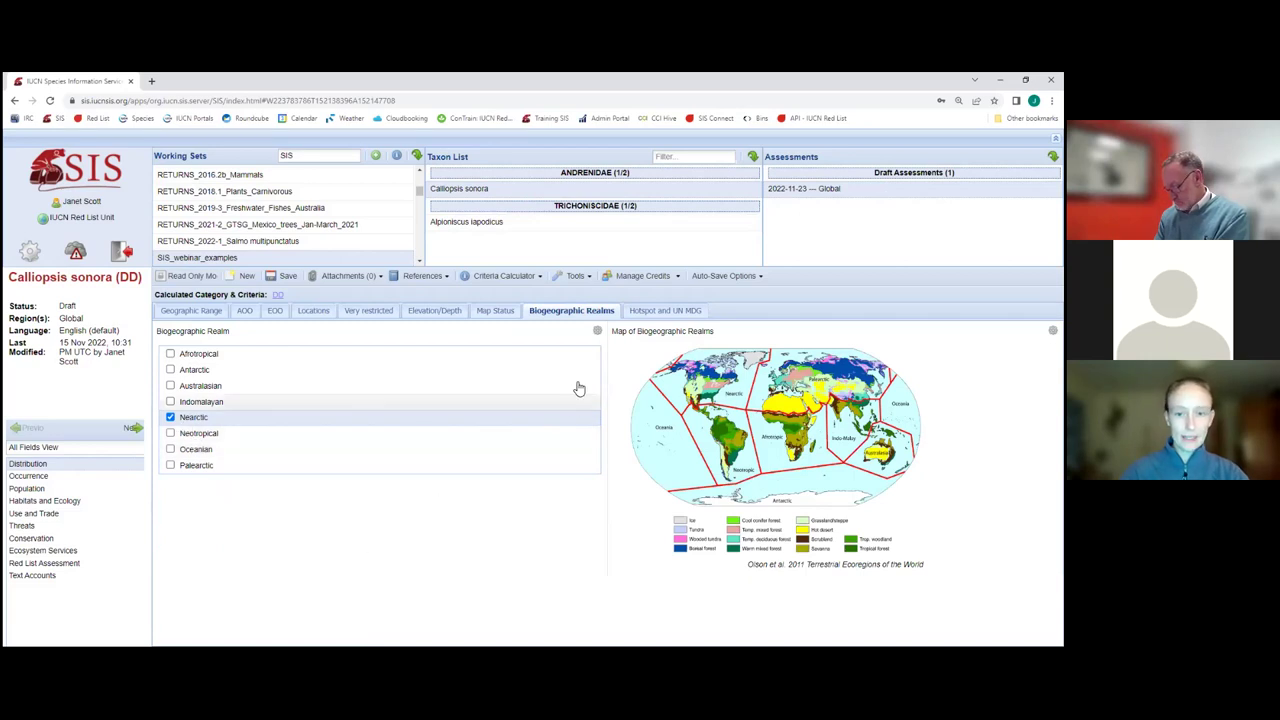
click(597, 331)
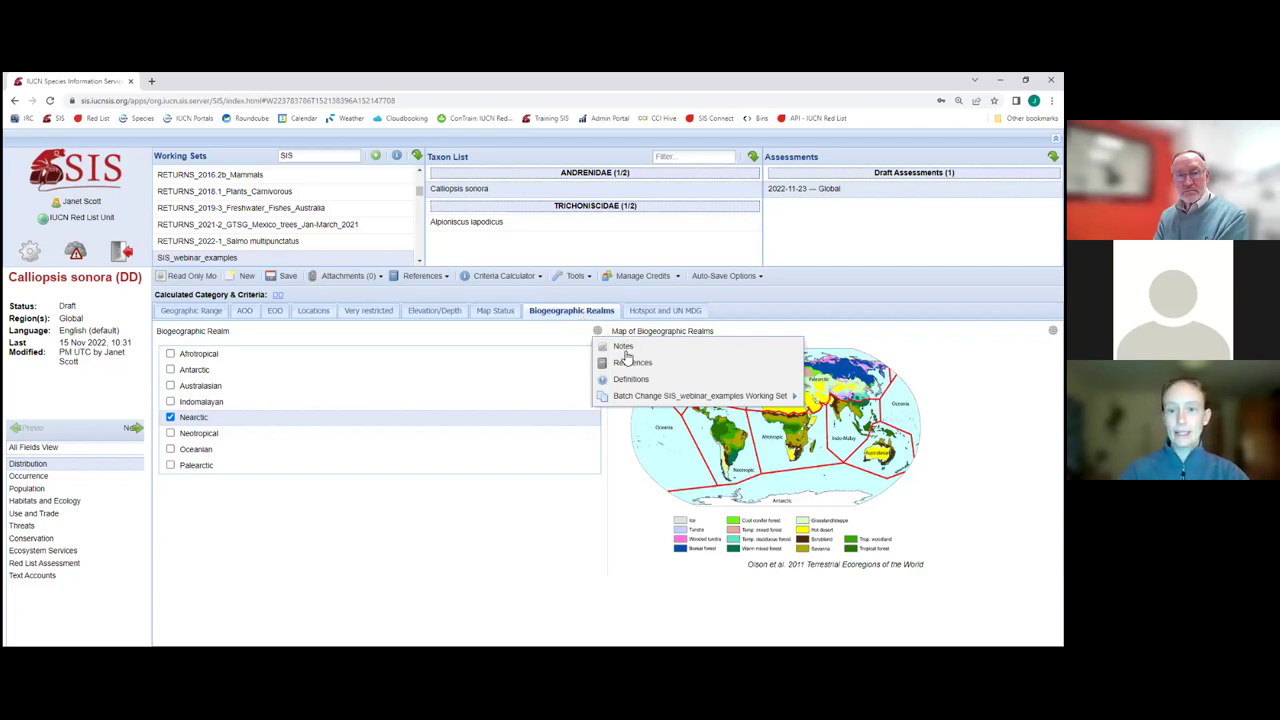
mouse_move(632, 397)
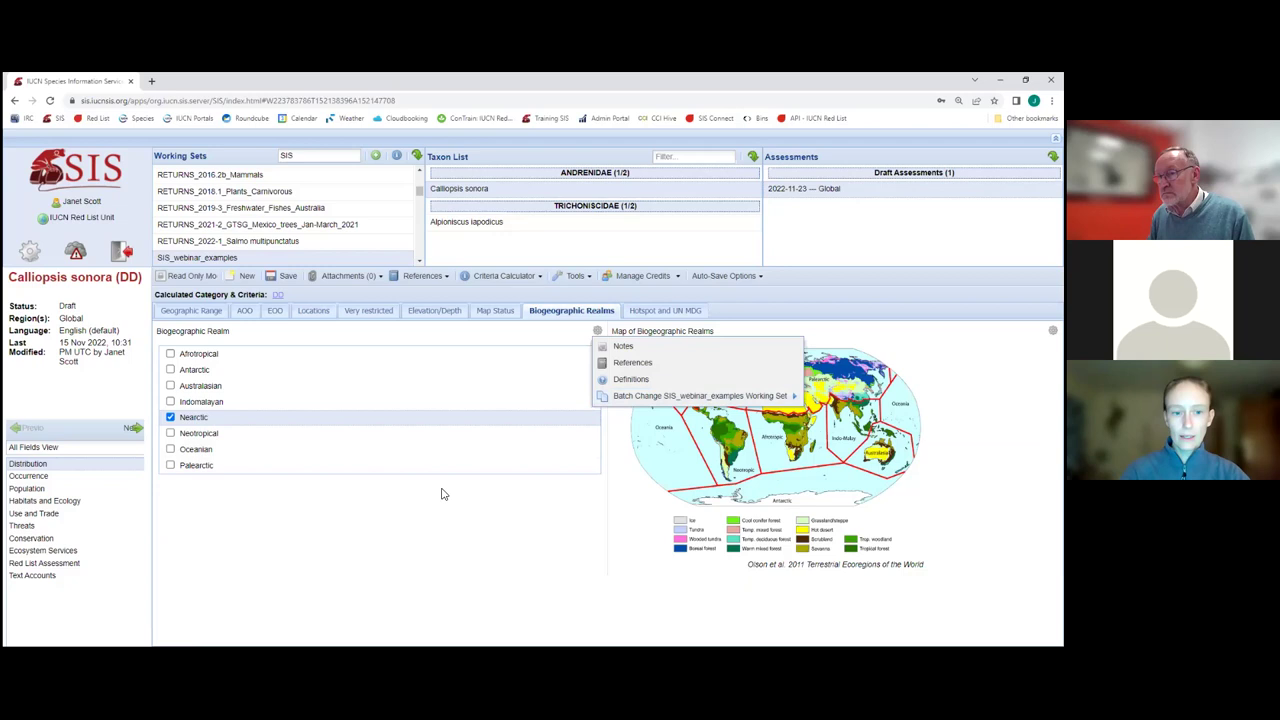
click(357, 543)
- Go to the Alpioniscus iapodicus assessment, set its biogeographic realm to Nearctic and save the assessment
click(132, 429)
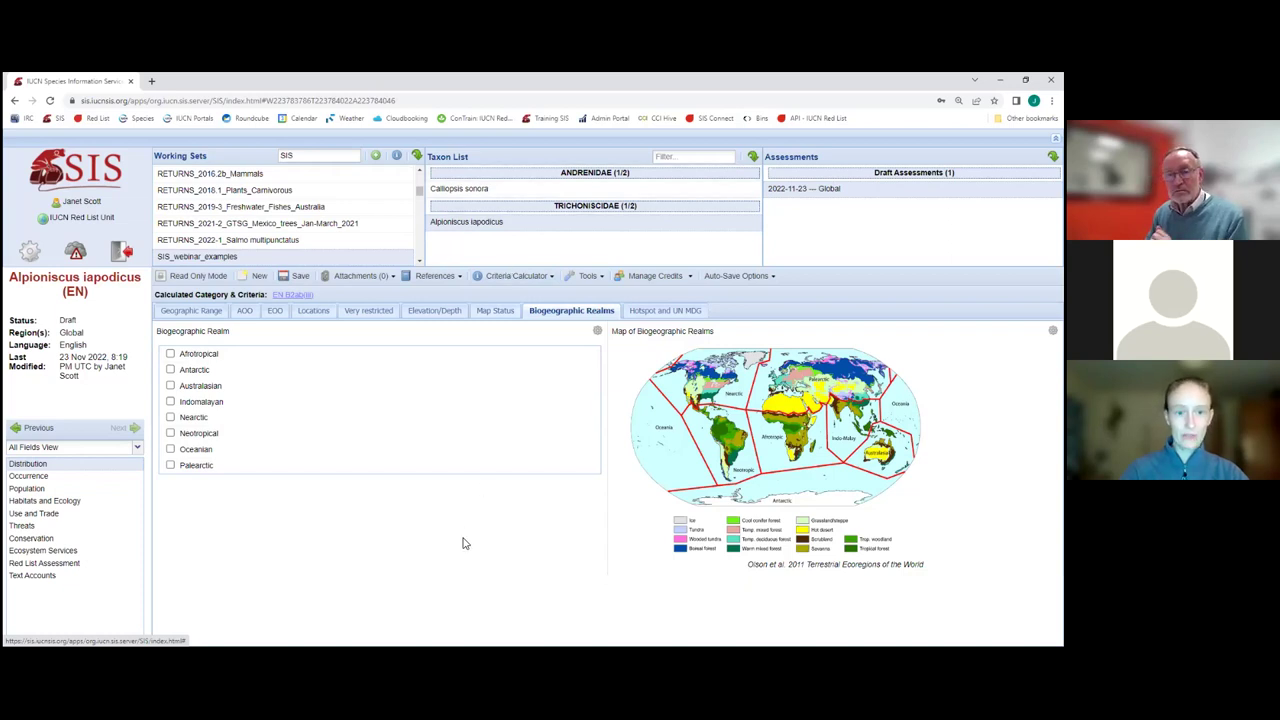
click(170, 418)
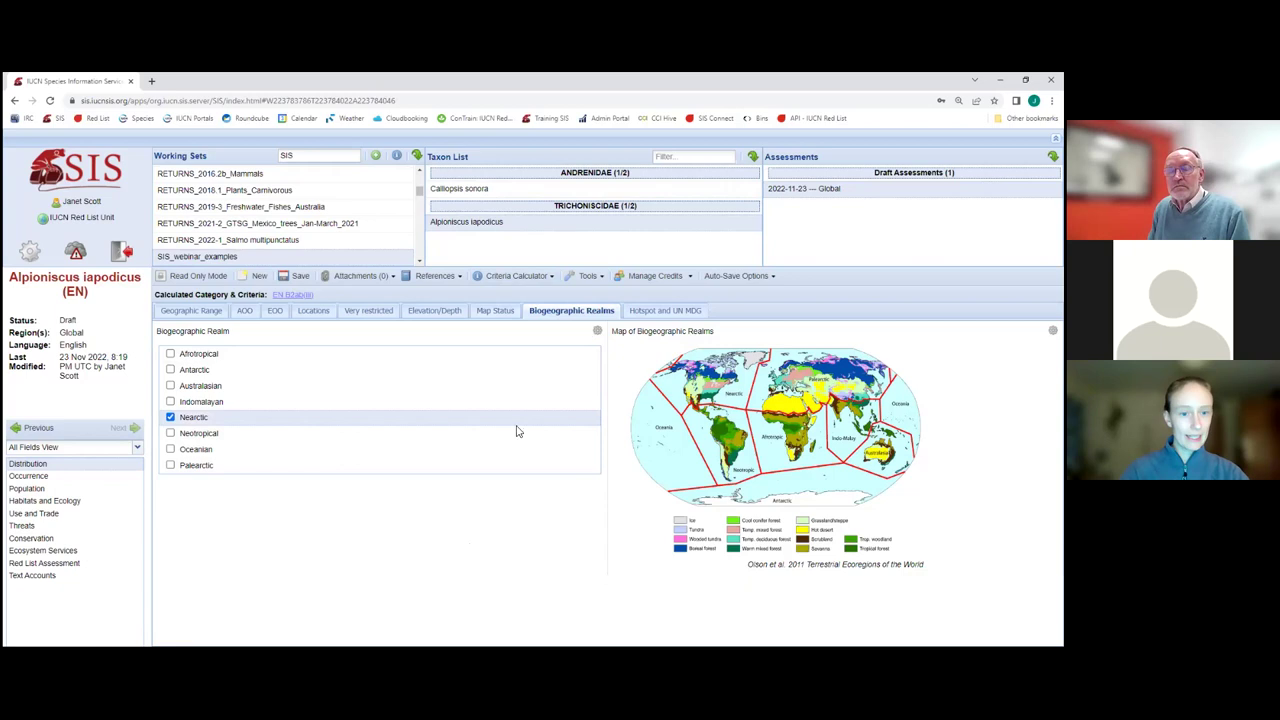
click(598, 333)
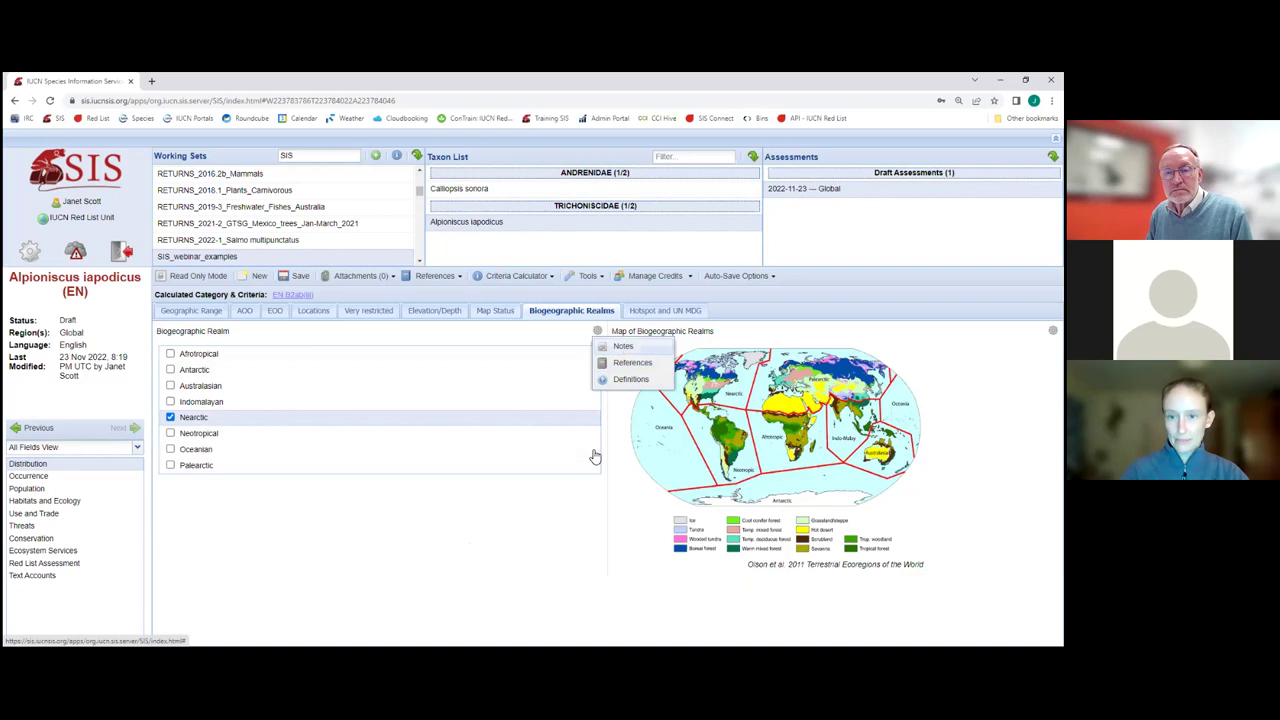
click(531, 505)
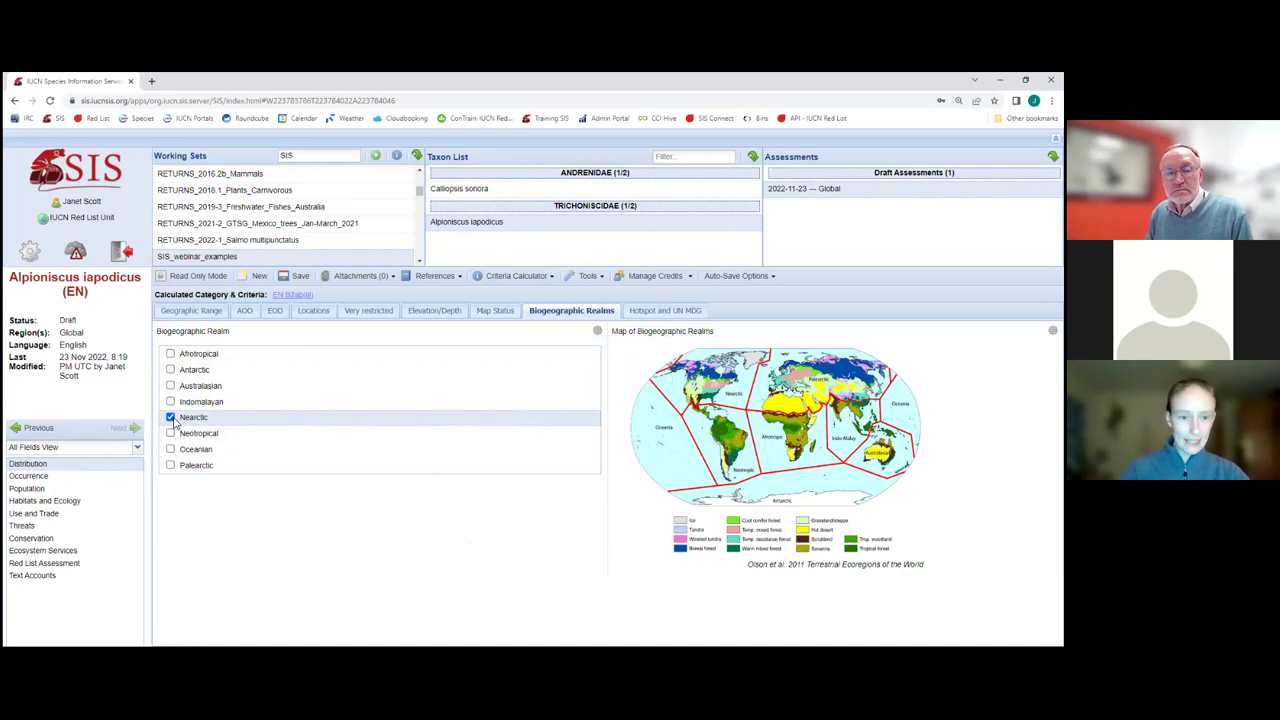
click(298, 280)
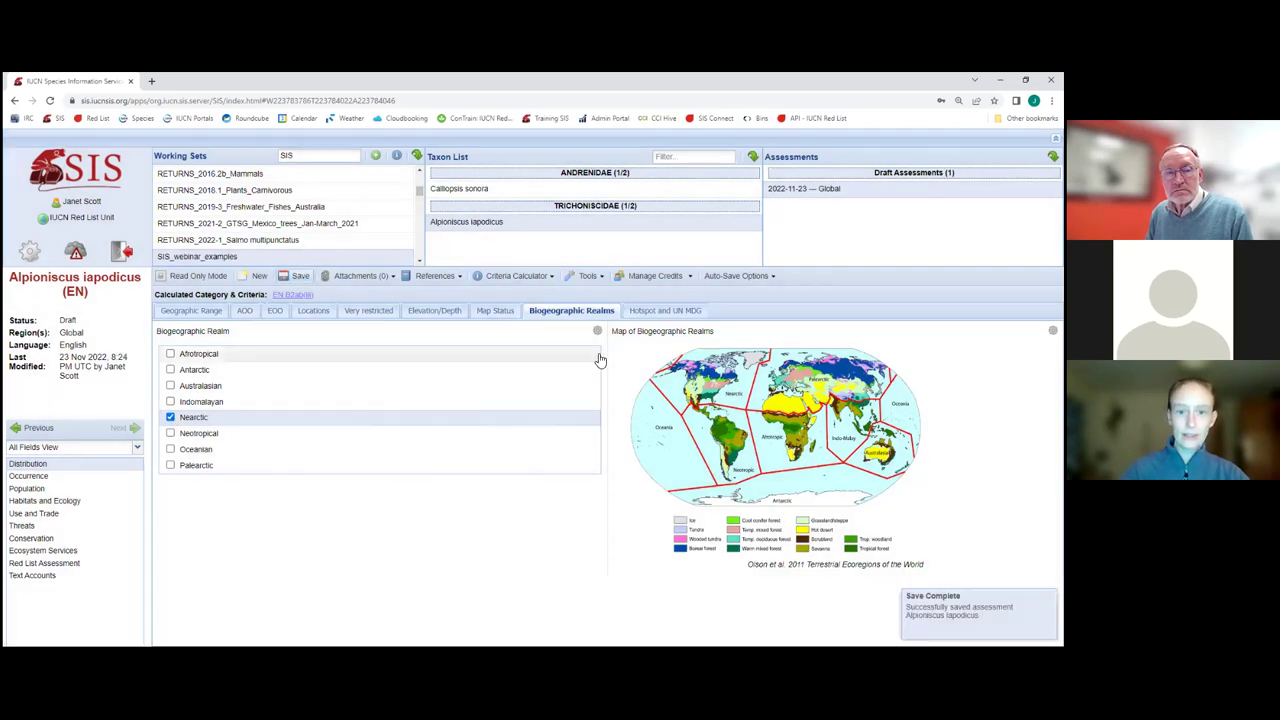
- Check the Biogeographic Realm field's batch change option for the SIS_webinar_examples working set and clear the Nearctic realm
click(598, 331)
mouse_move(642, 400)
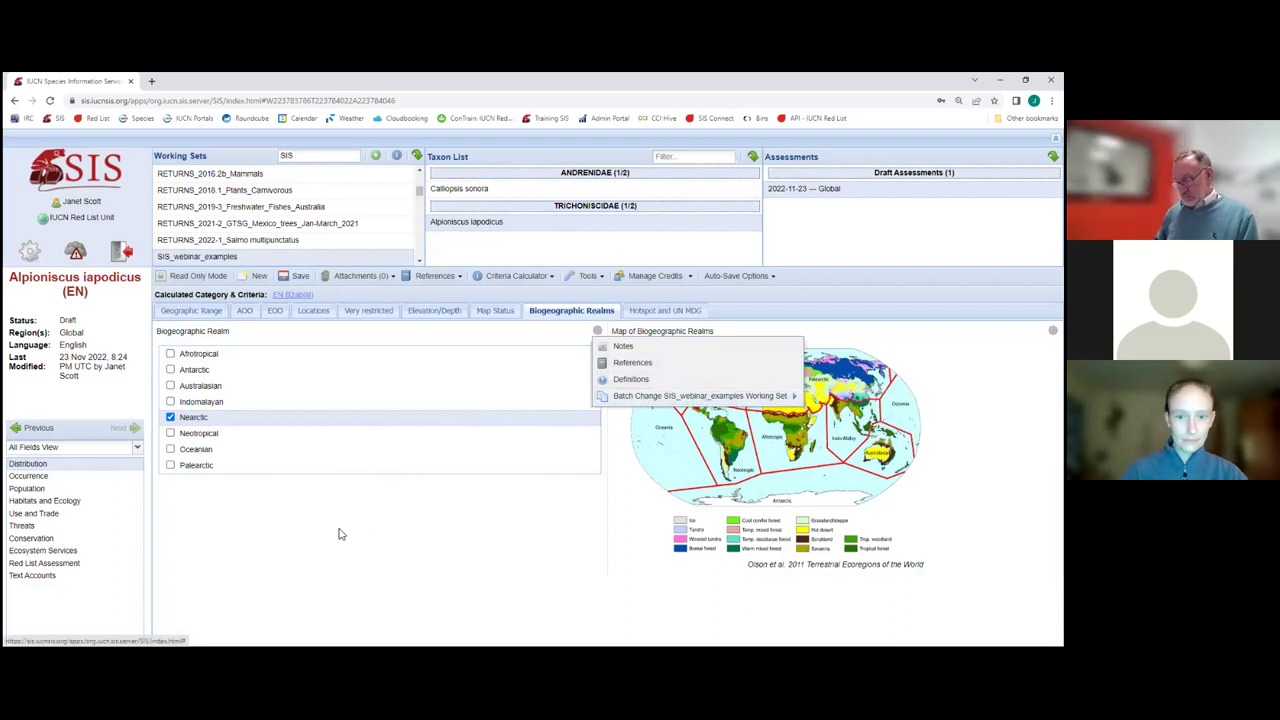
click(170, 417)
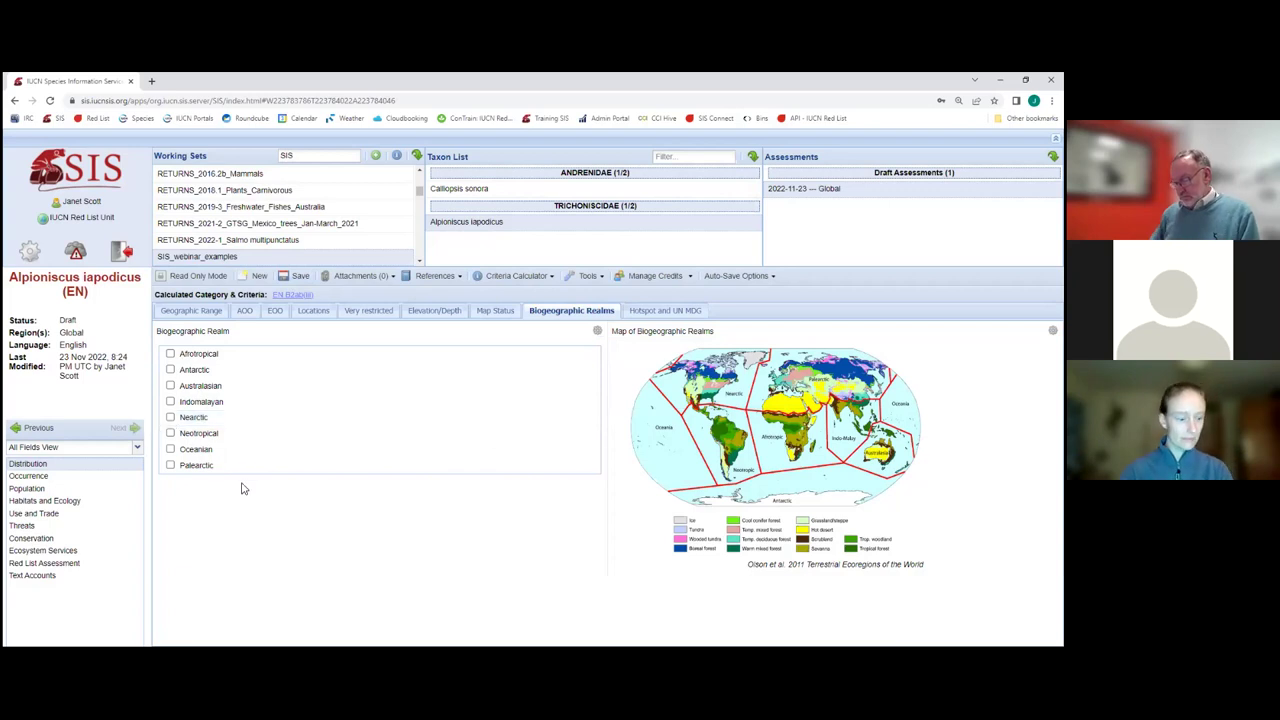
- Return to the geographic range text and view the list of references attached to the assessment
click(214, 313)
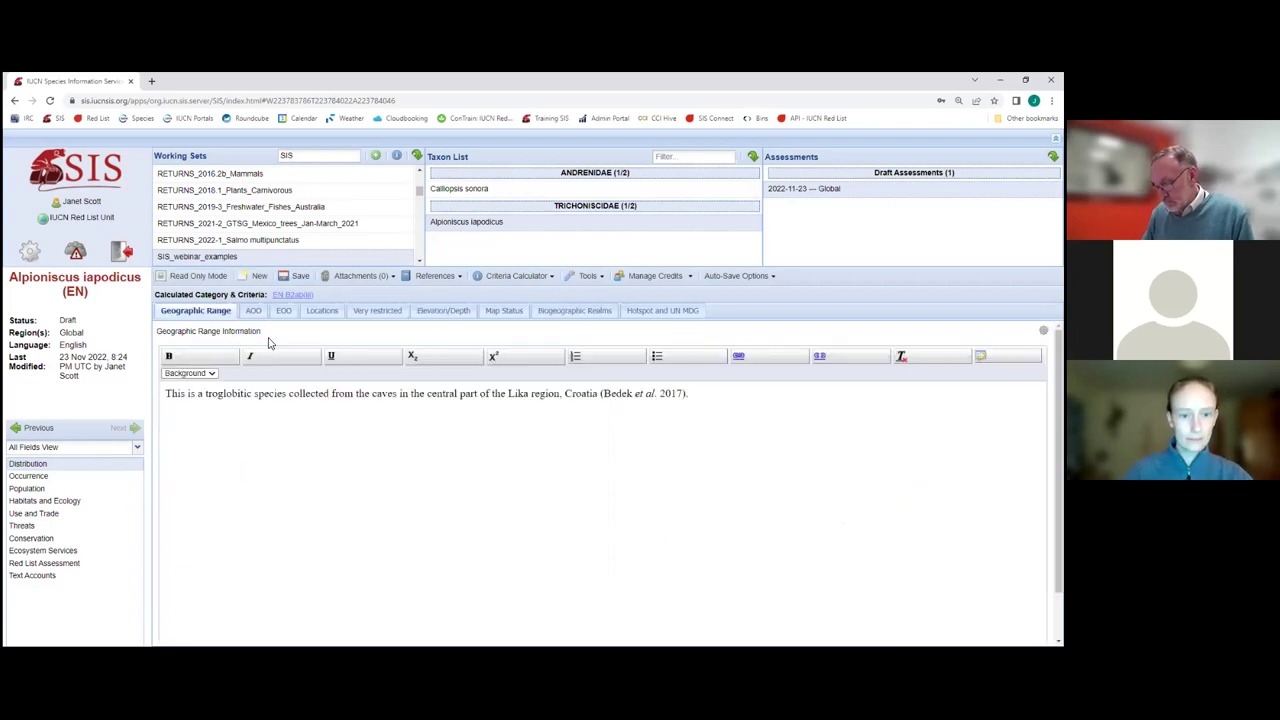
click(748, 409)
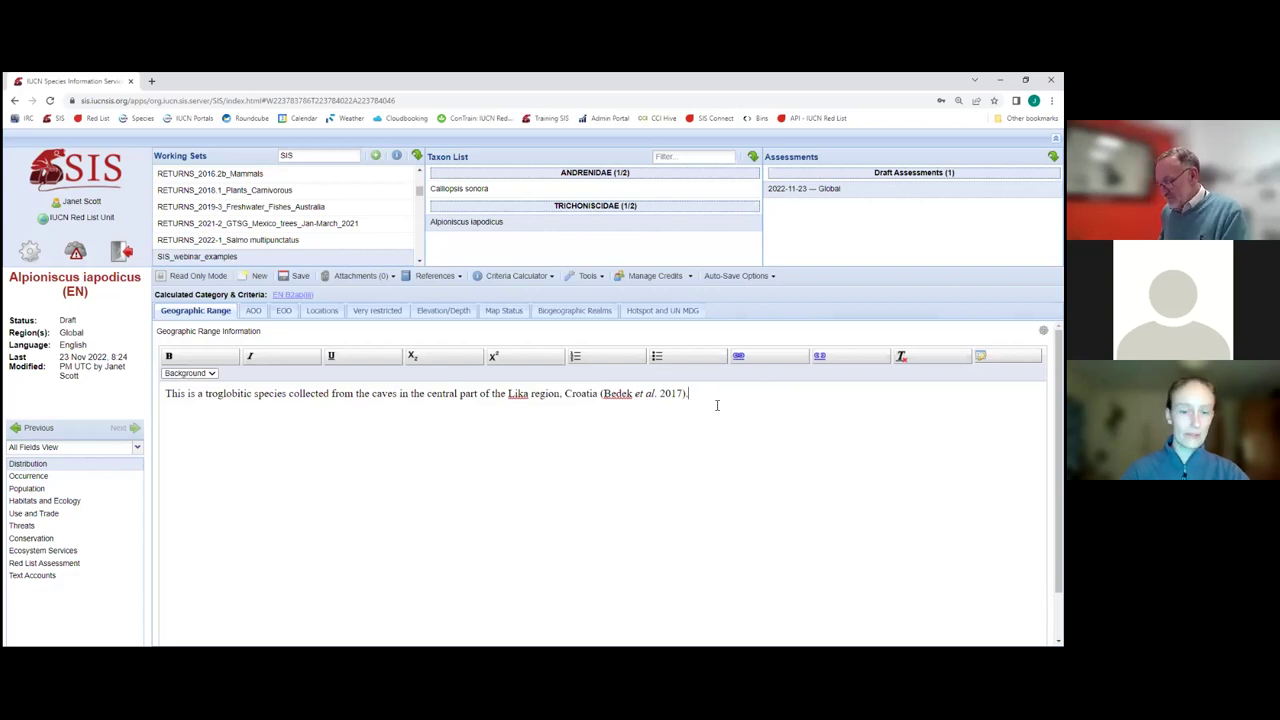
click(459, 277)
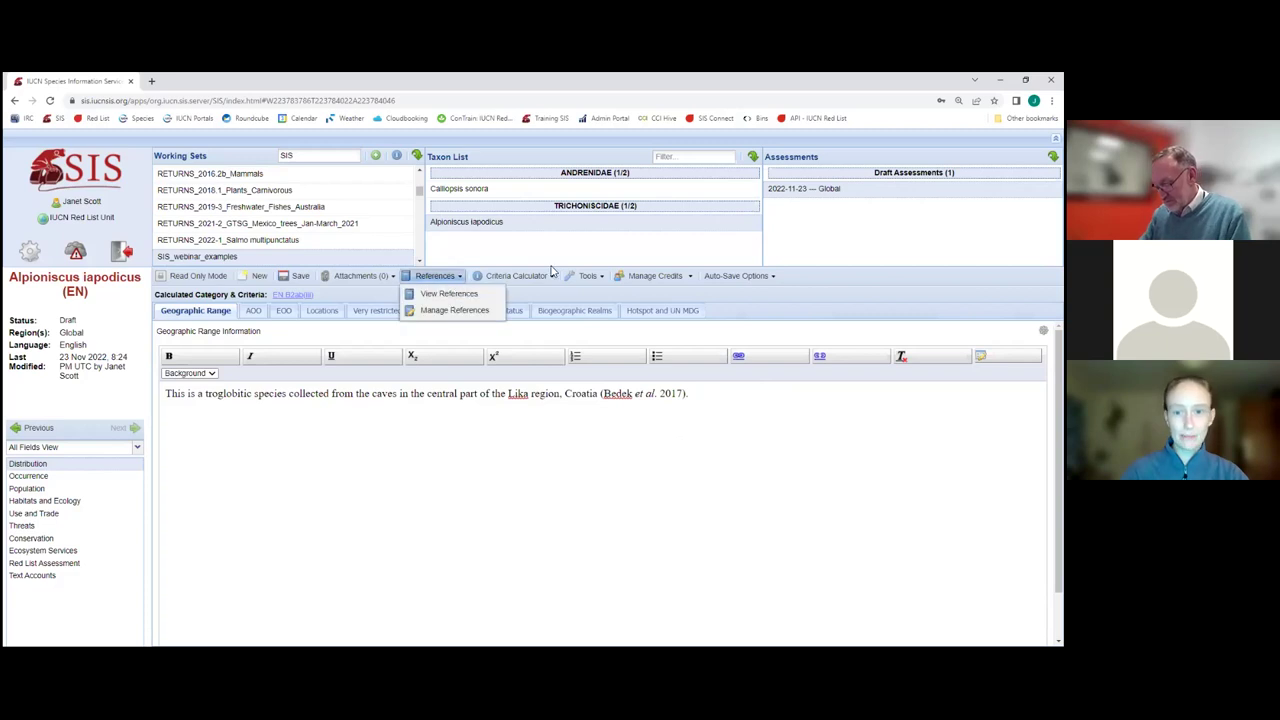
click(601, 279)
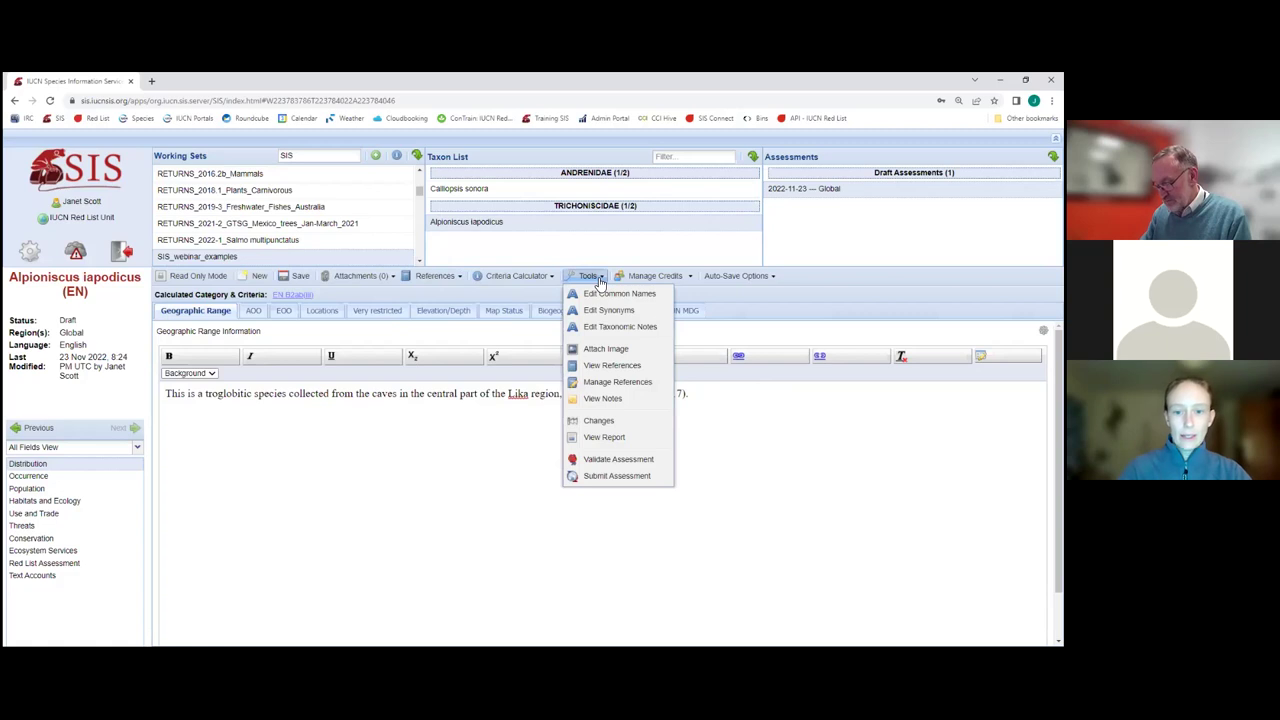
click(612, 366)
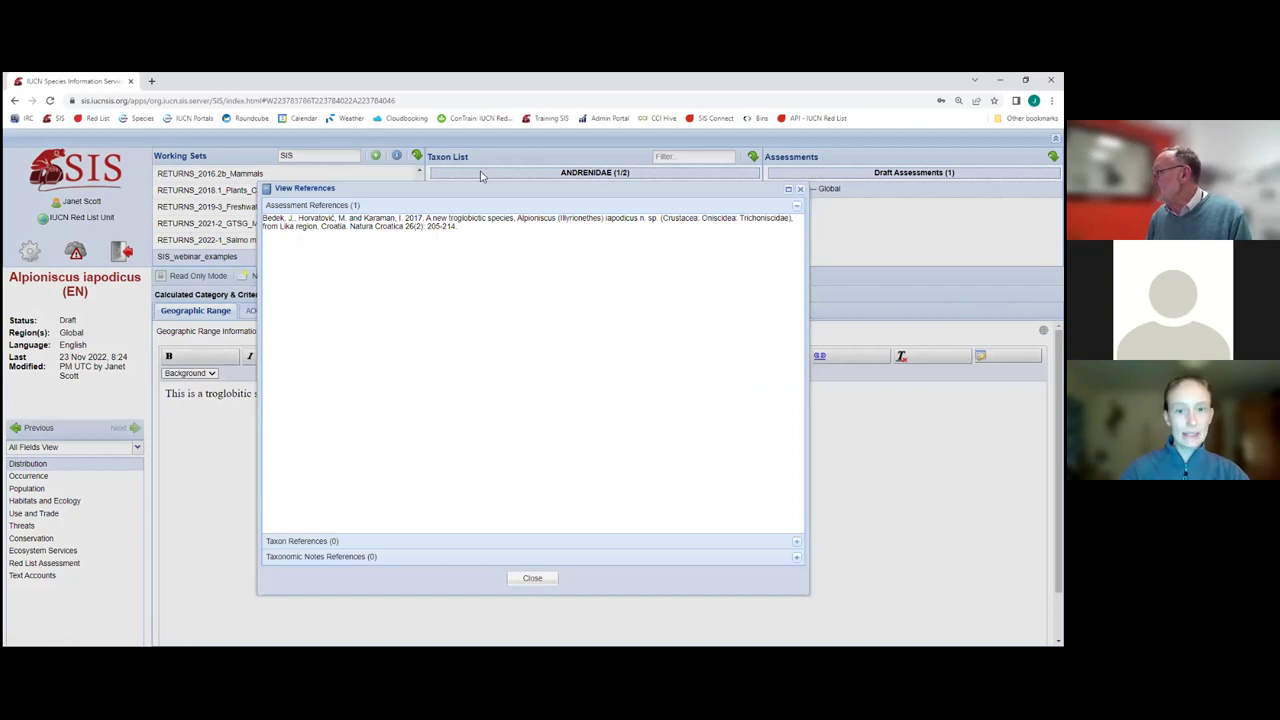
drag(369, 192, 321, 163)
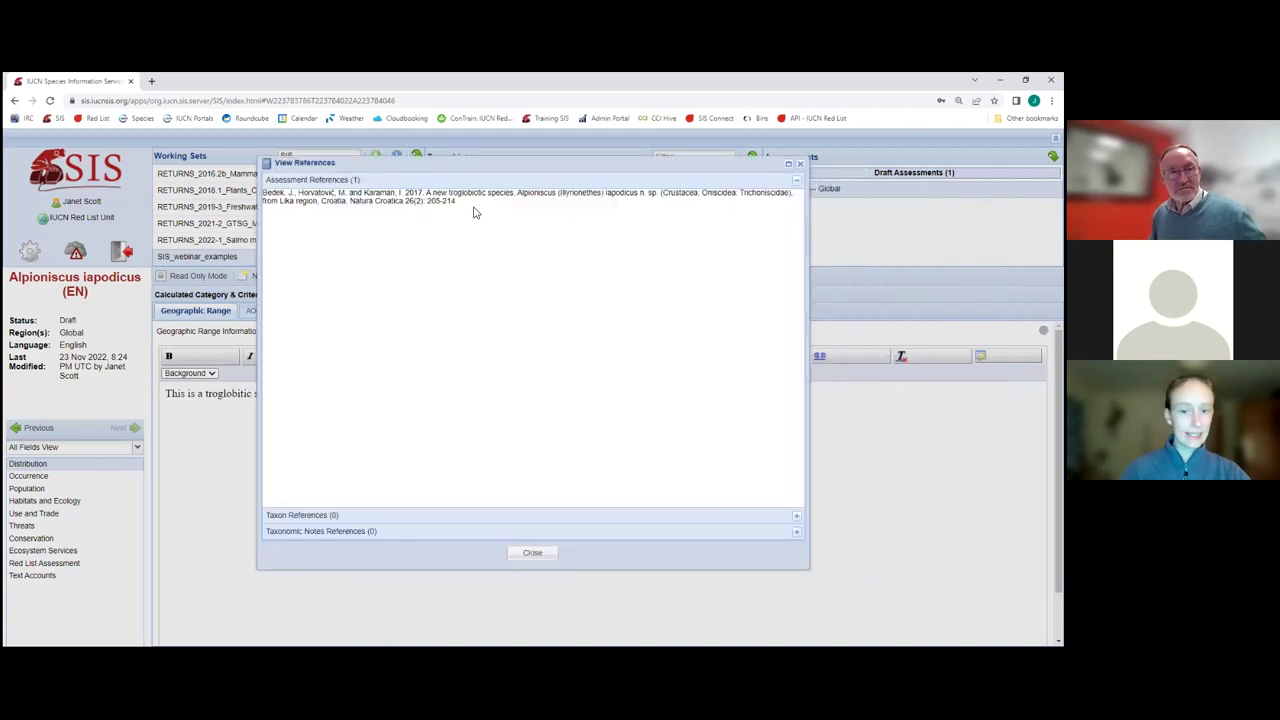
click(540, 554)
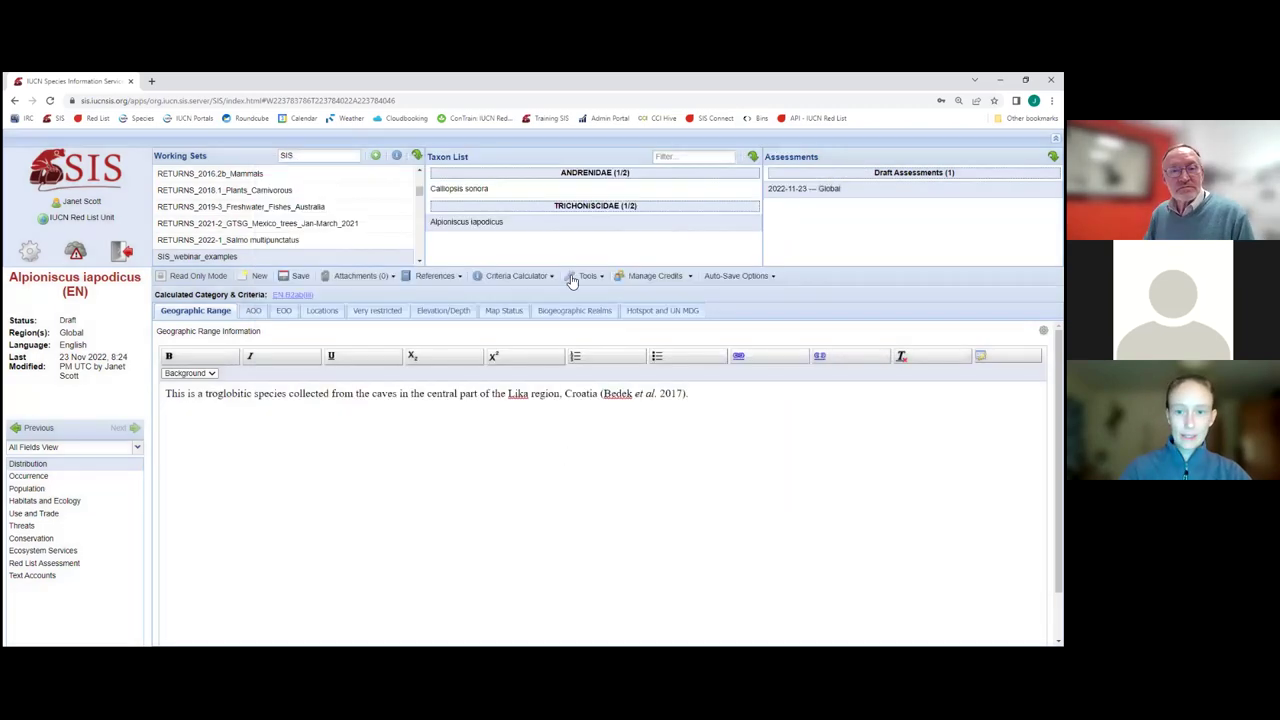
- Open the 2017 reference for editing through Manage References, examine its author field and citation, and close it without changes
click(585, 280)
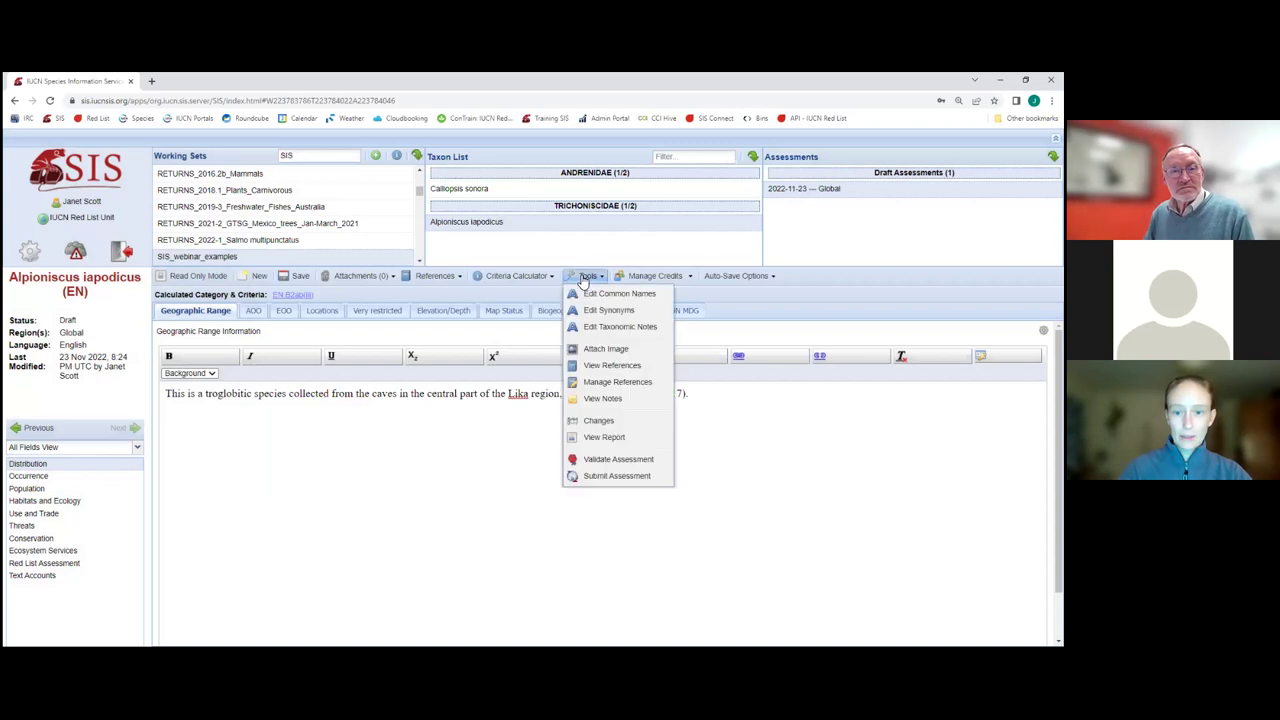
click(625, 383)
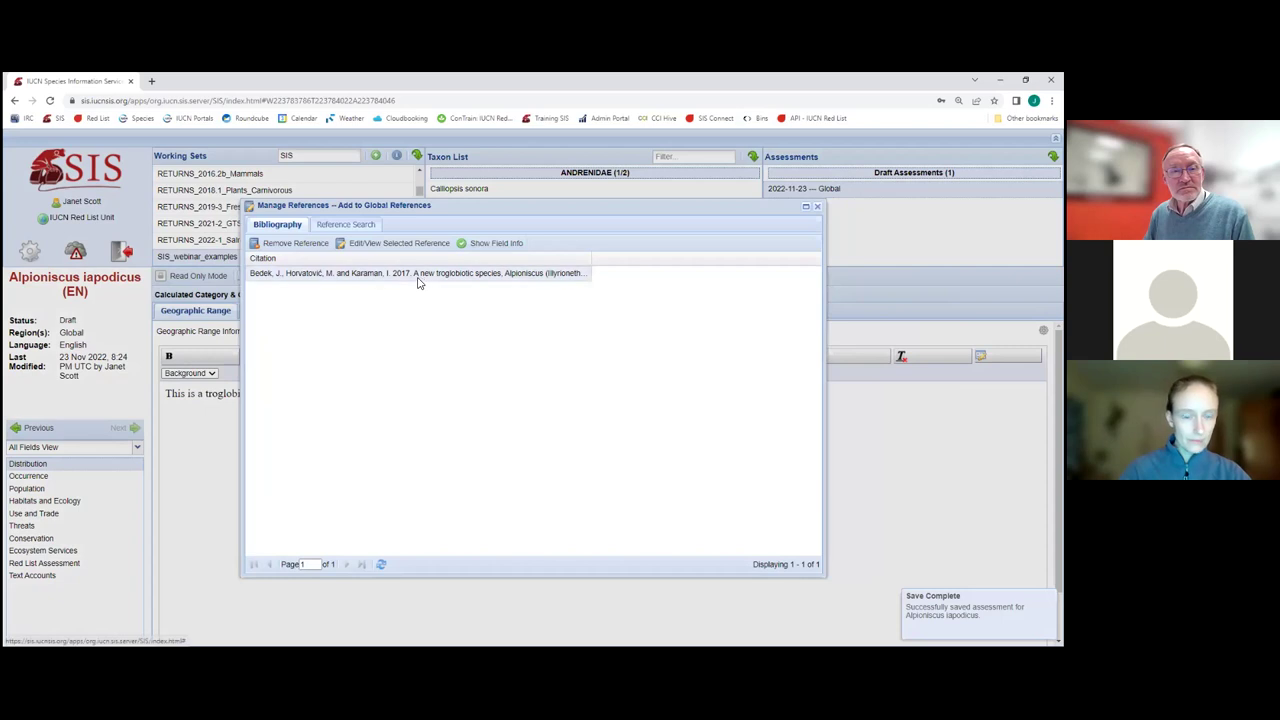
double_click(347, 275)
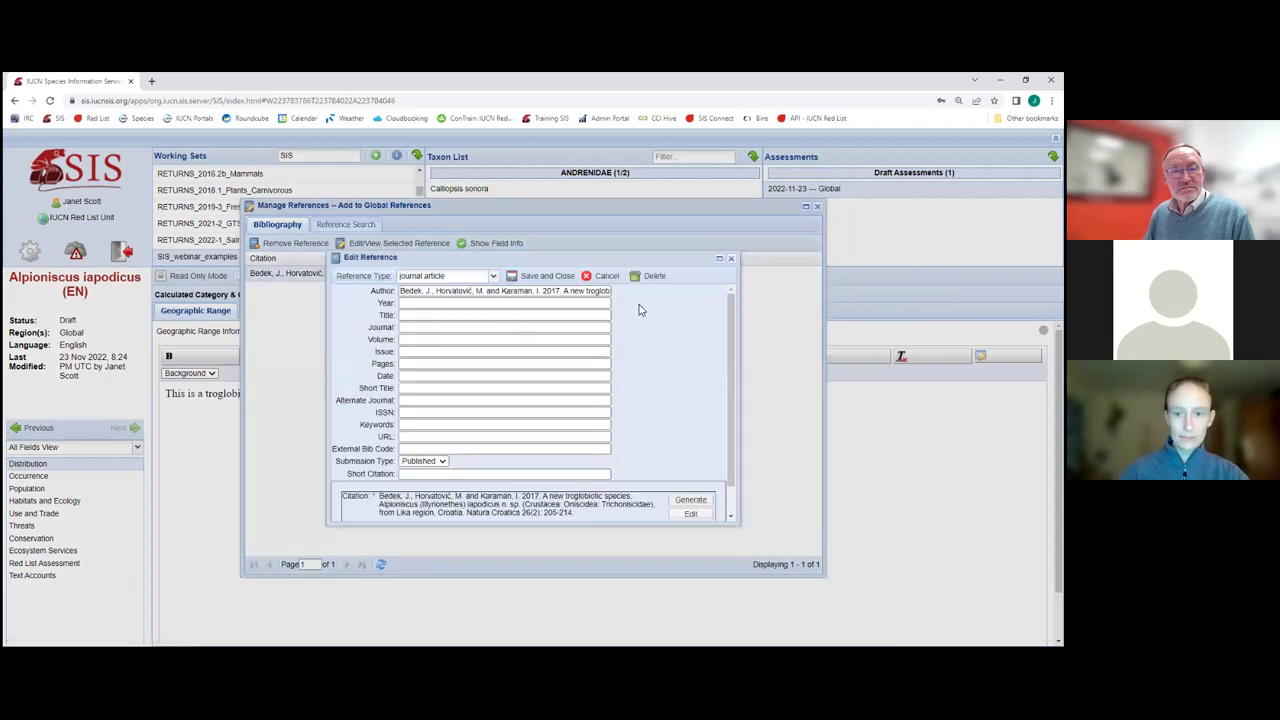
drag(731, 318, 735, 350)
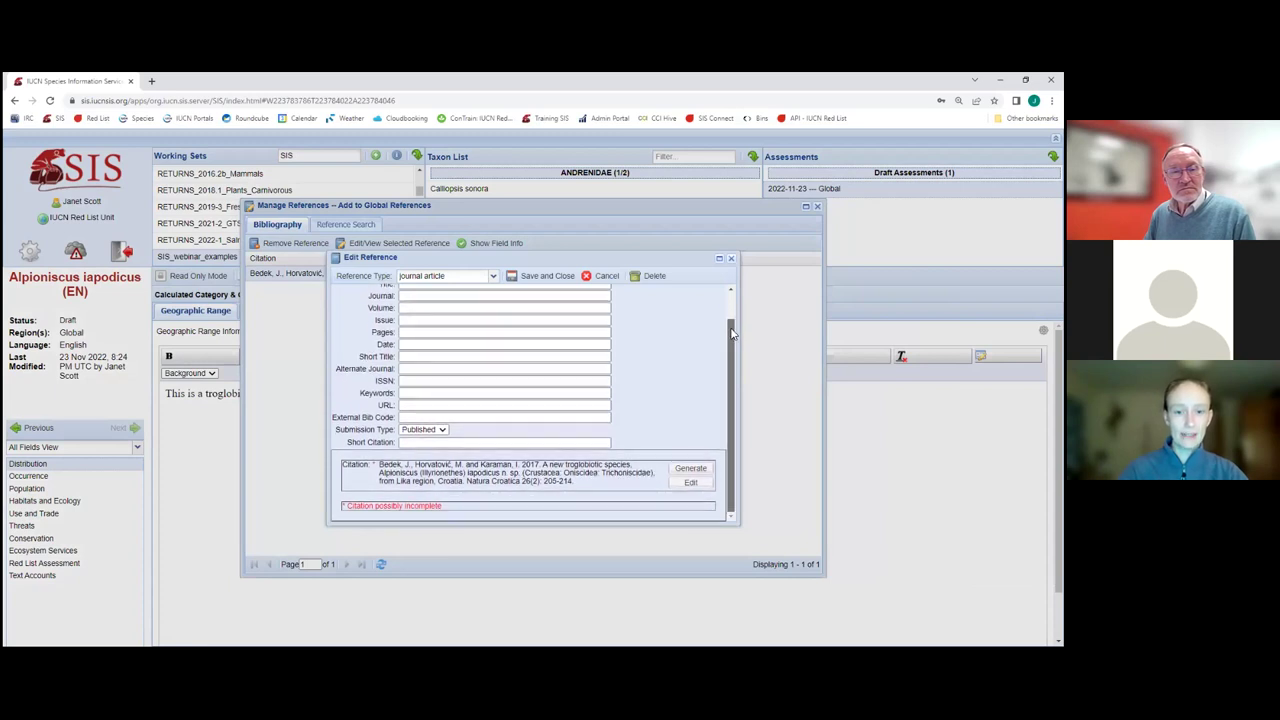
mouse_move(733, 335)
mouse_down()
mouse_move(733, 300)
mouse_move(732, 325)
mouse_up()
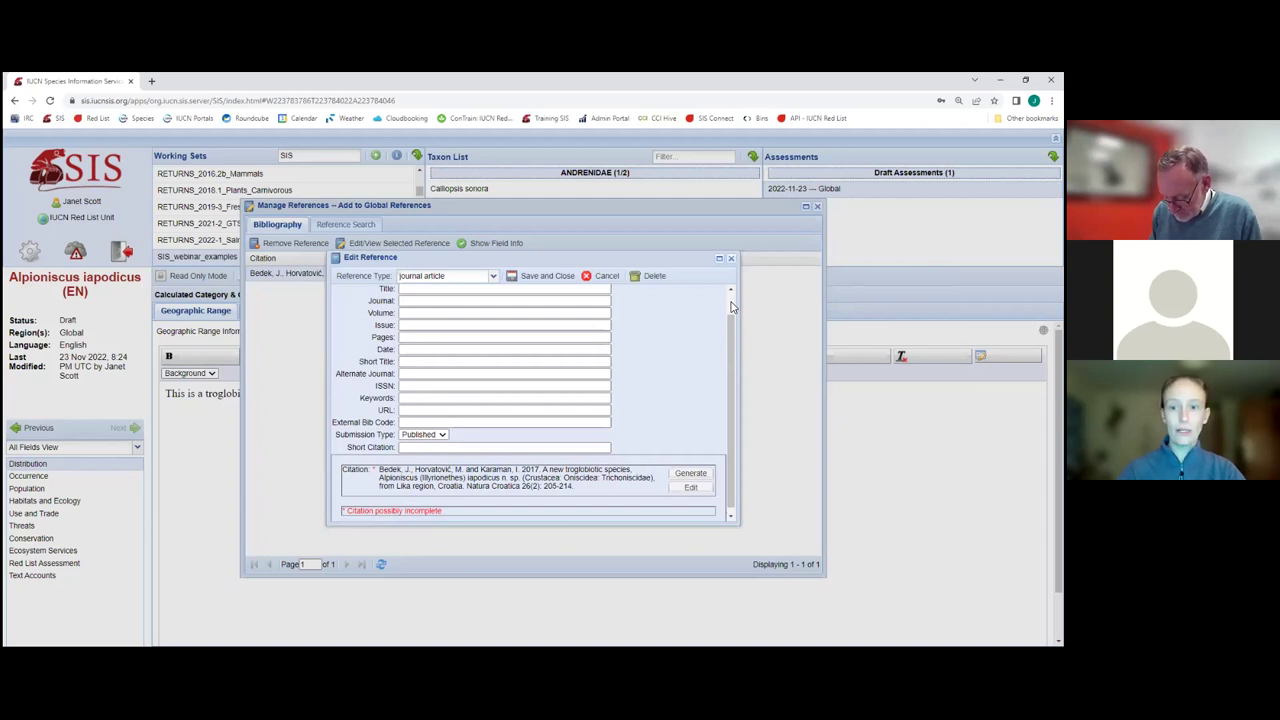
scroll(731, 306, up, 2)
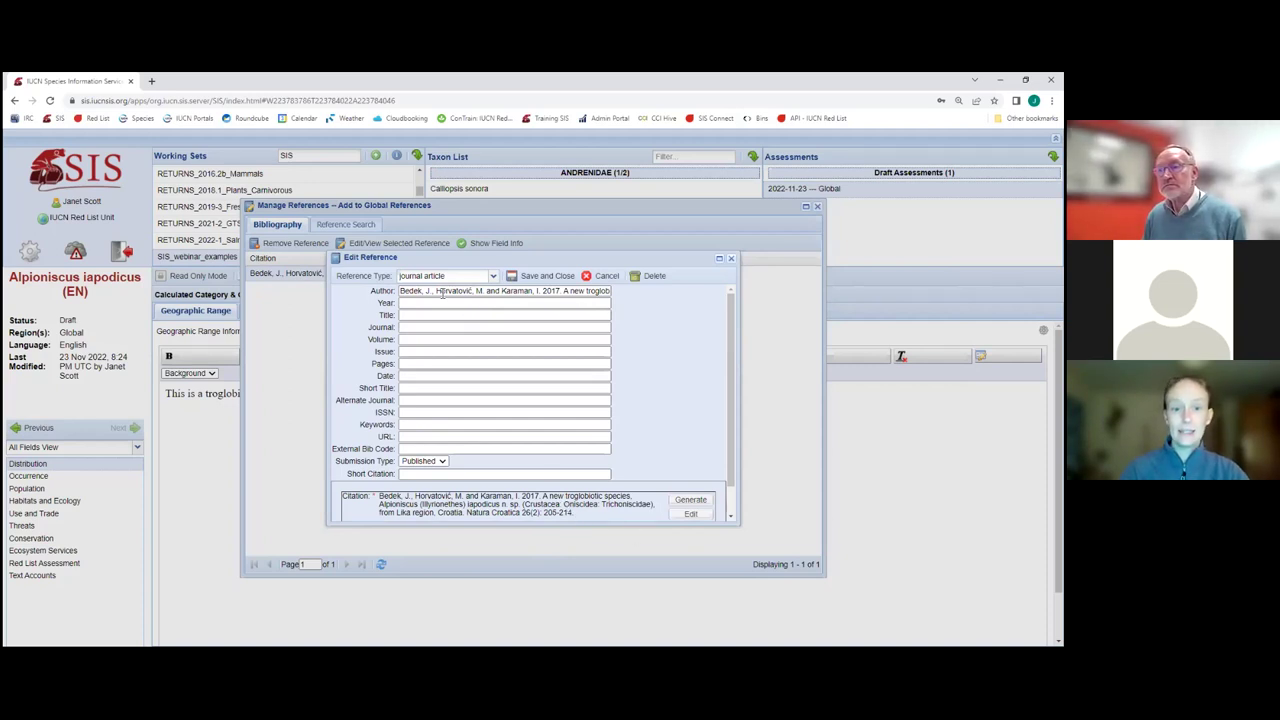
drag(402, 292, 651, 309)
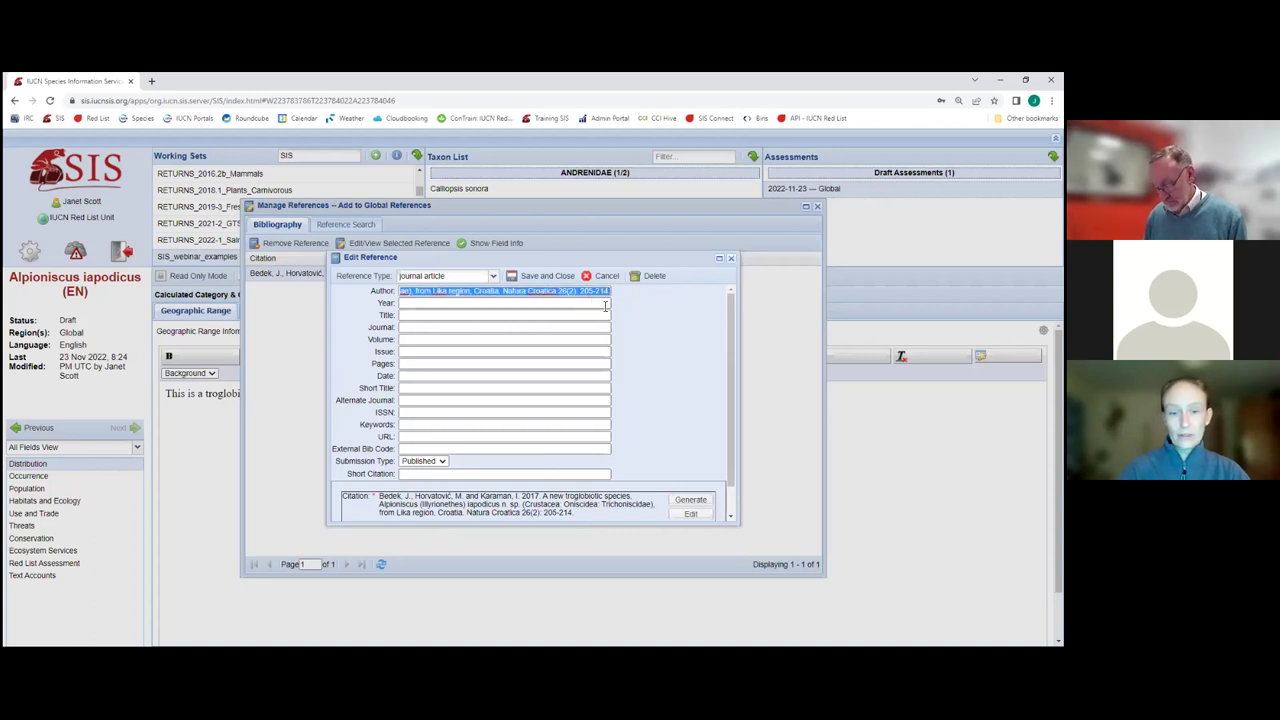
click(605, 306)
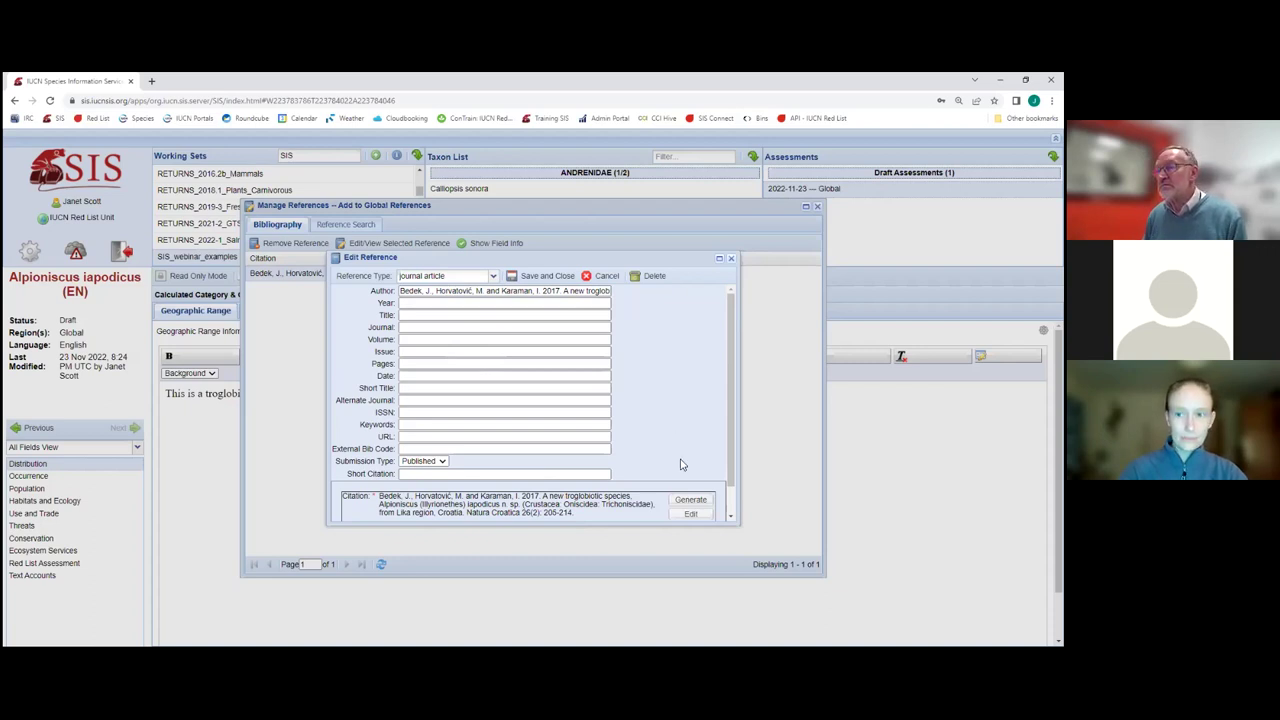
click(732, 261)
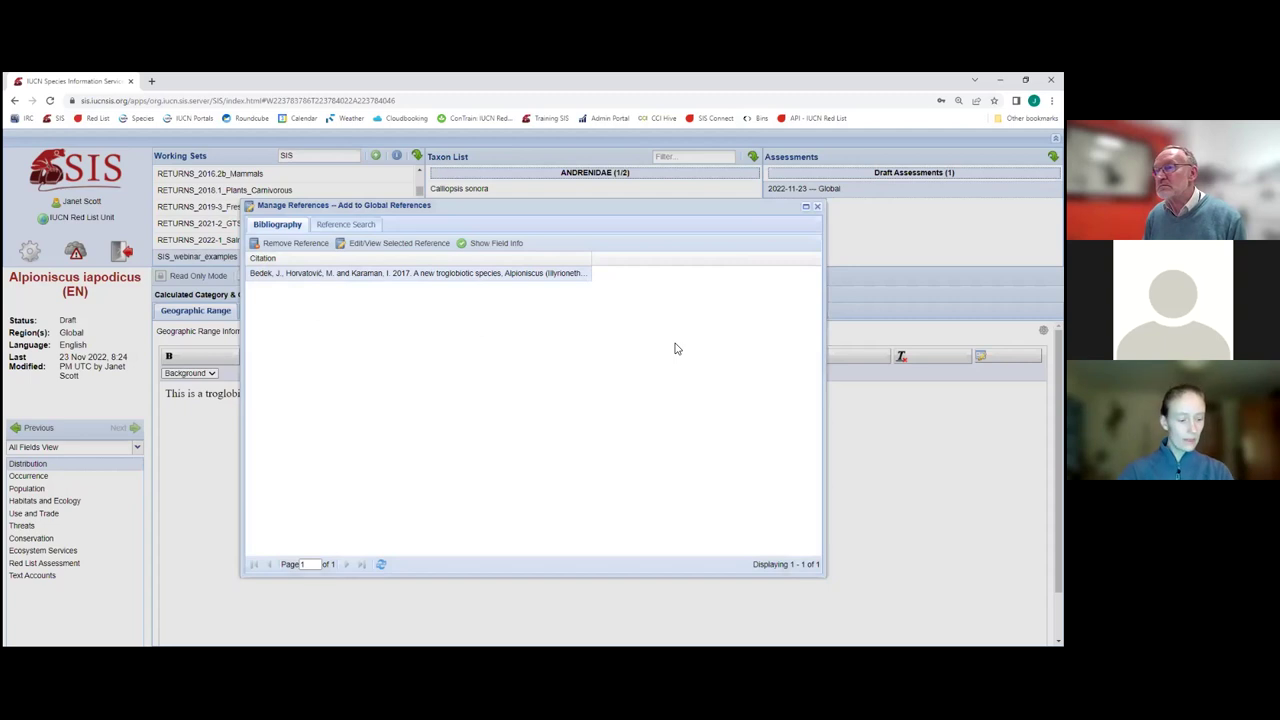
- Check the reference search list, then reopen the 2017 reference from the bibliography and change its reference type to electronic source
click(347, 226)
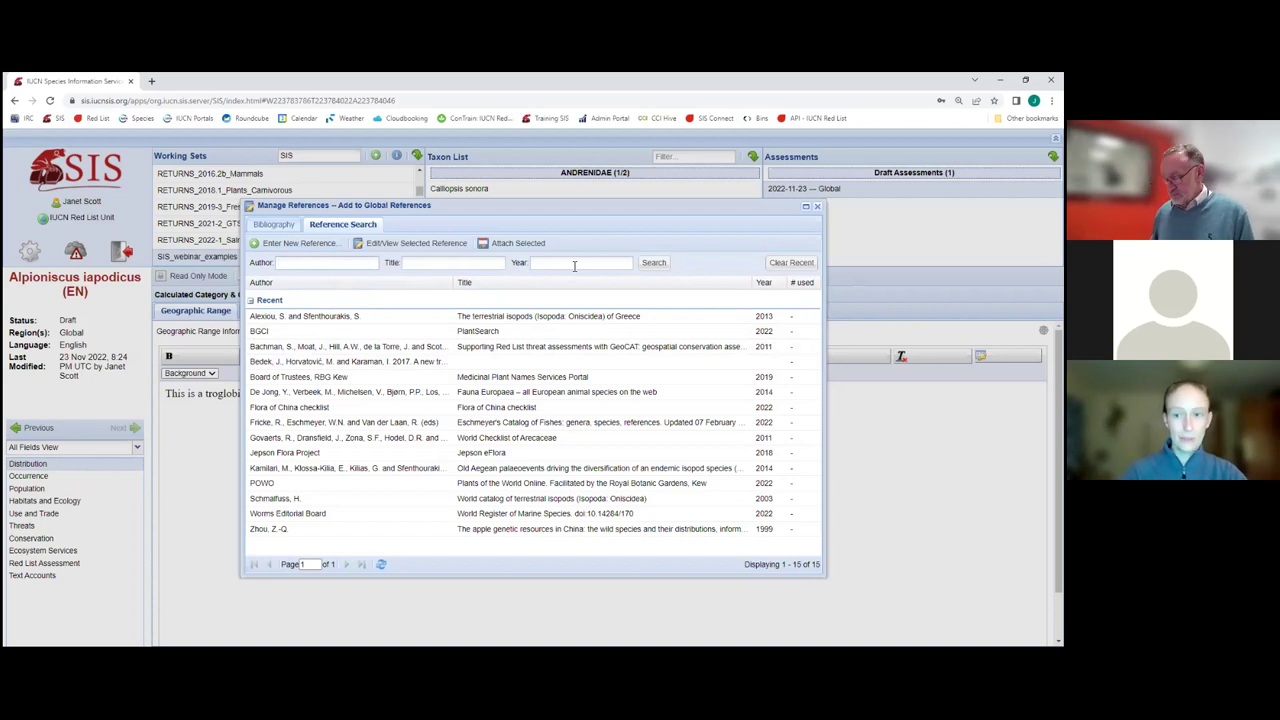
click(277, 226)
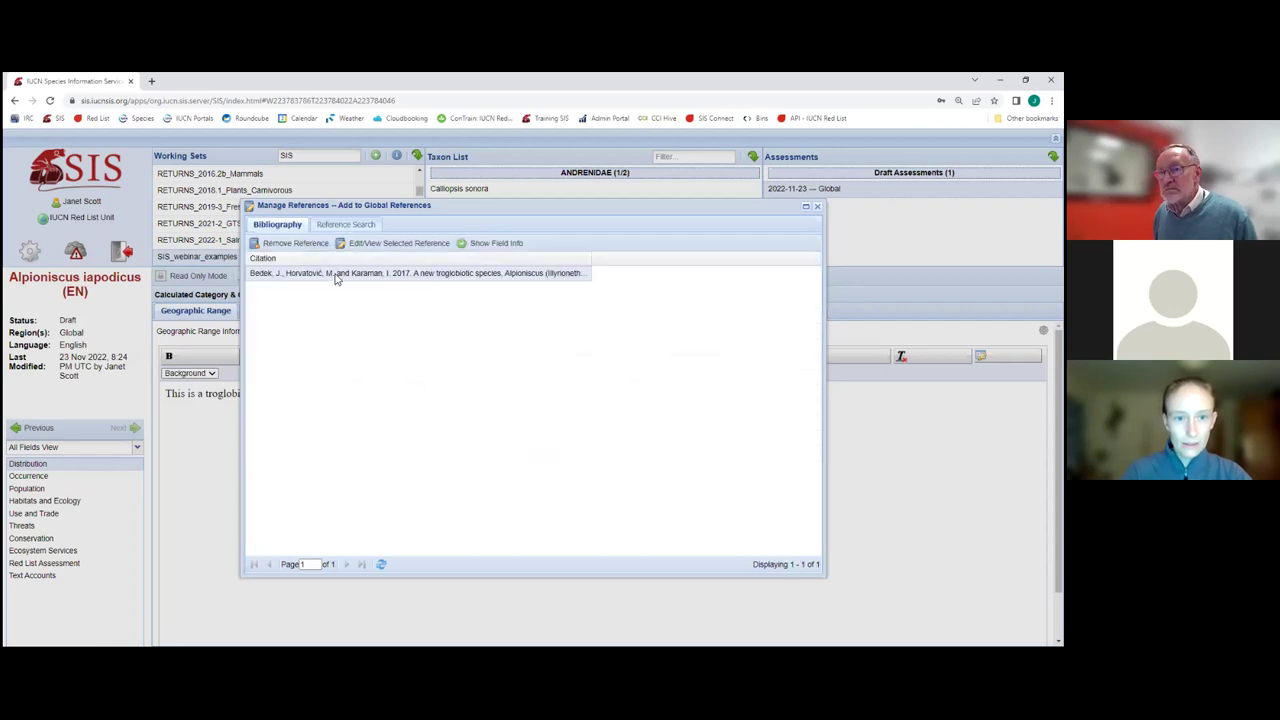
double_click(335, 276)
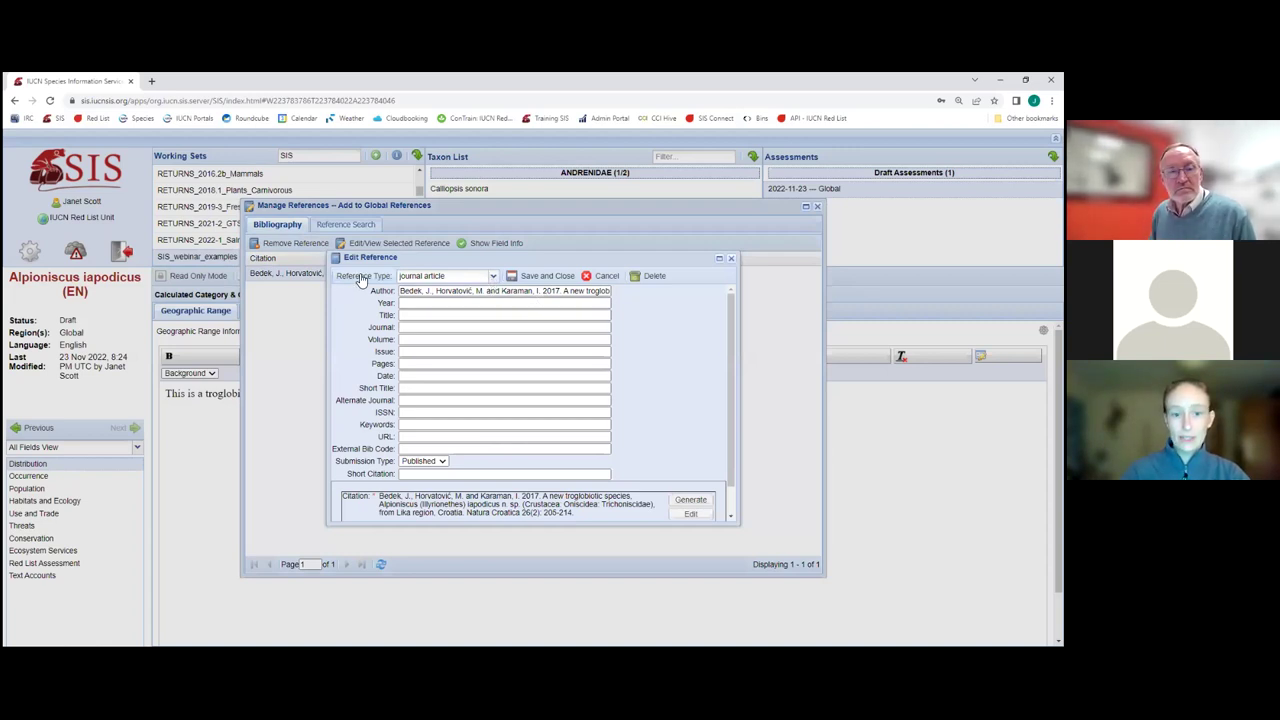
click(494, 278)
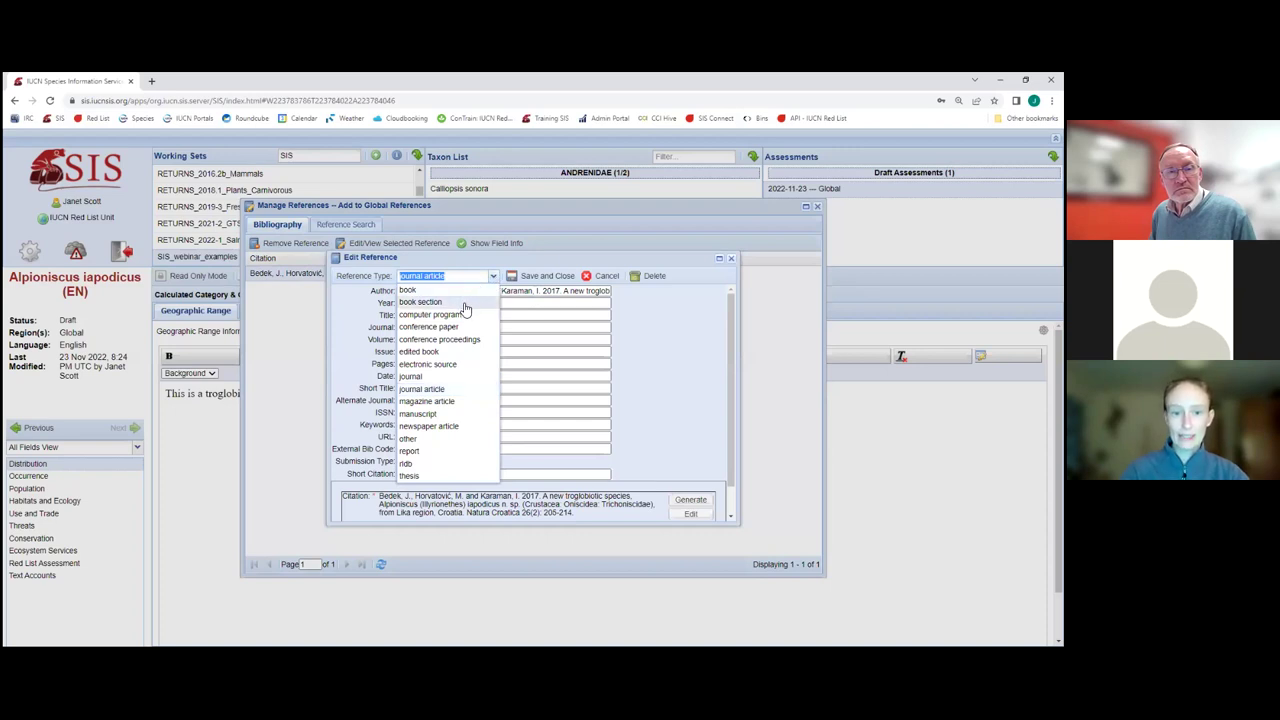
click(457, 369)
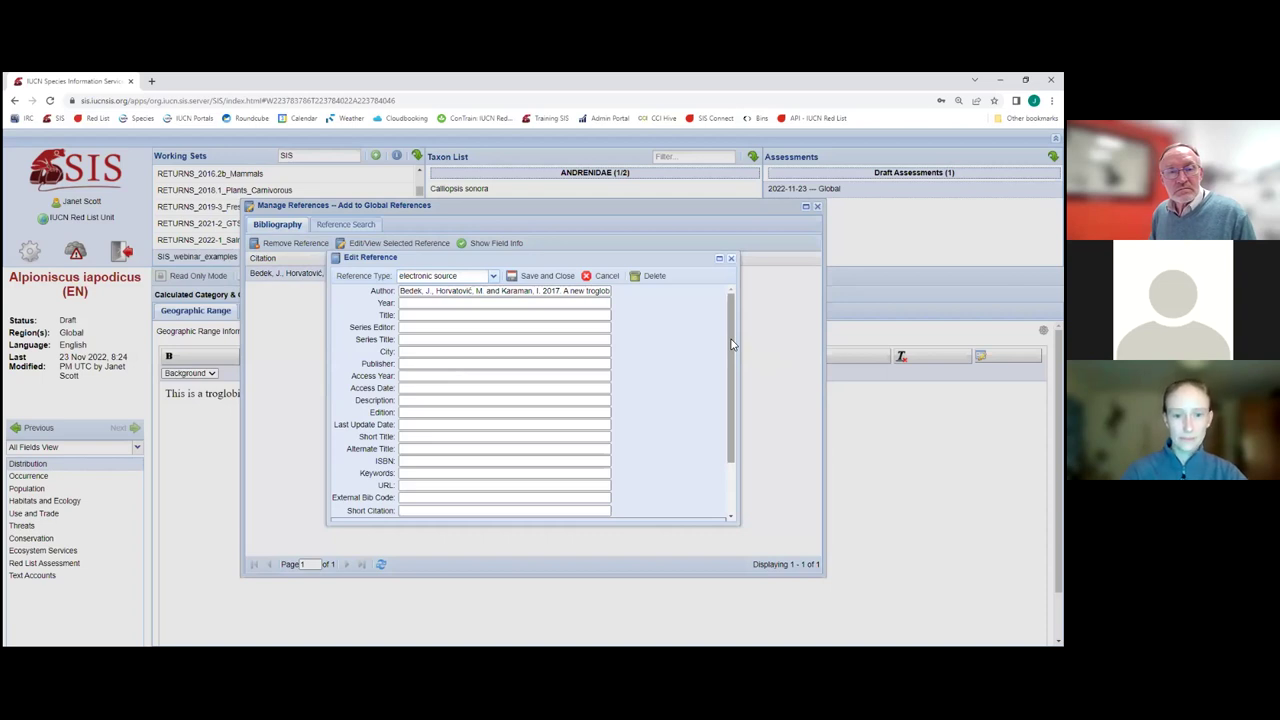
- Enter 2022 as the reference's access year and 23rd November as its access date, and generate the citation
drag(731, 344, 731, 387)
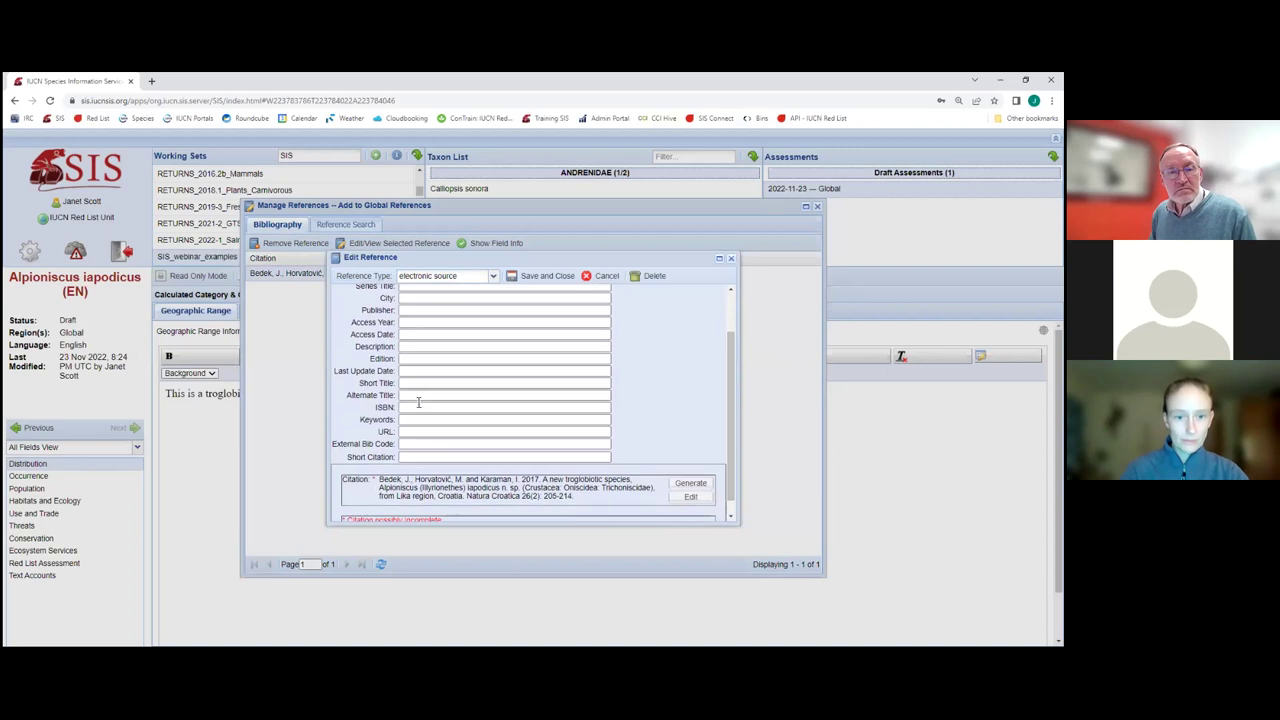
click(415, 333)
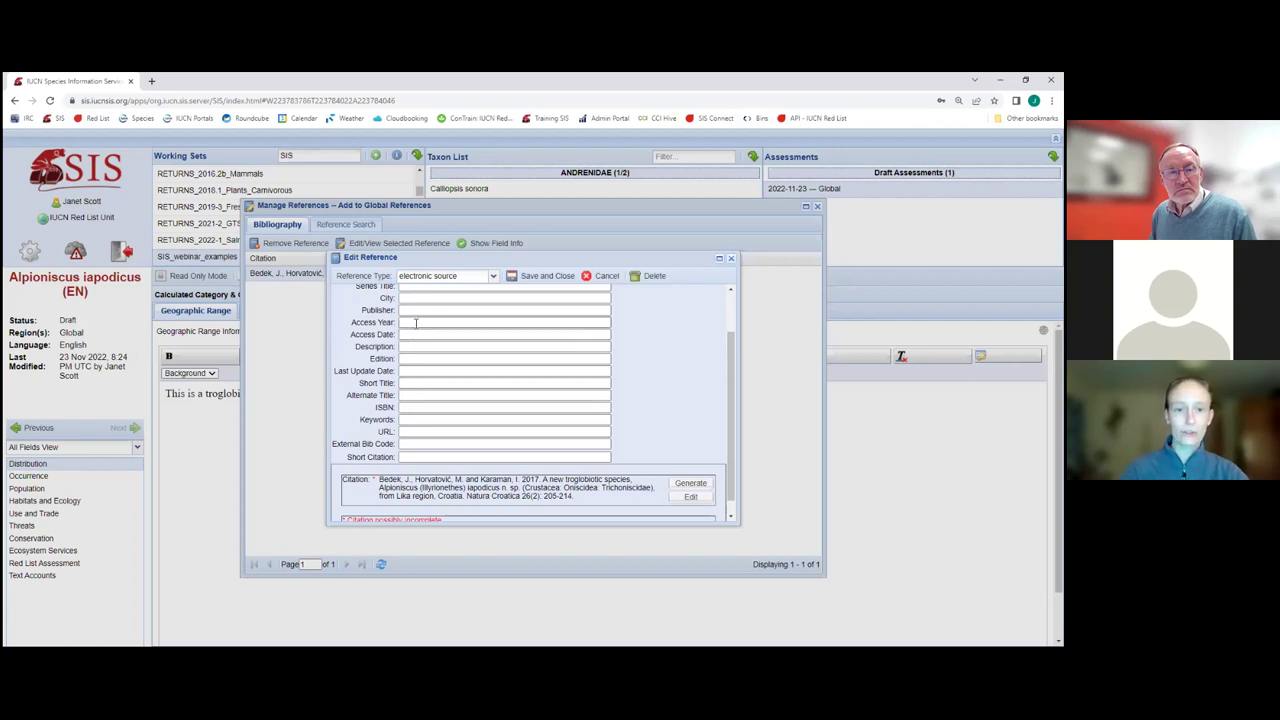
click(415, 322)
text(2022)
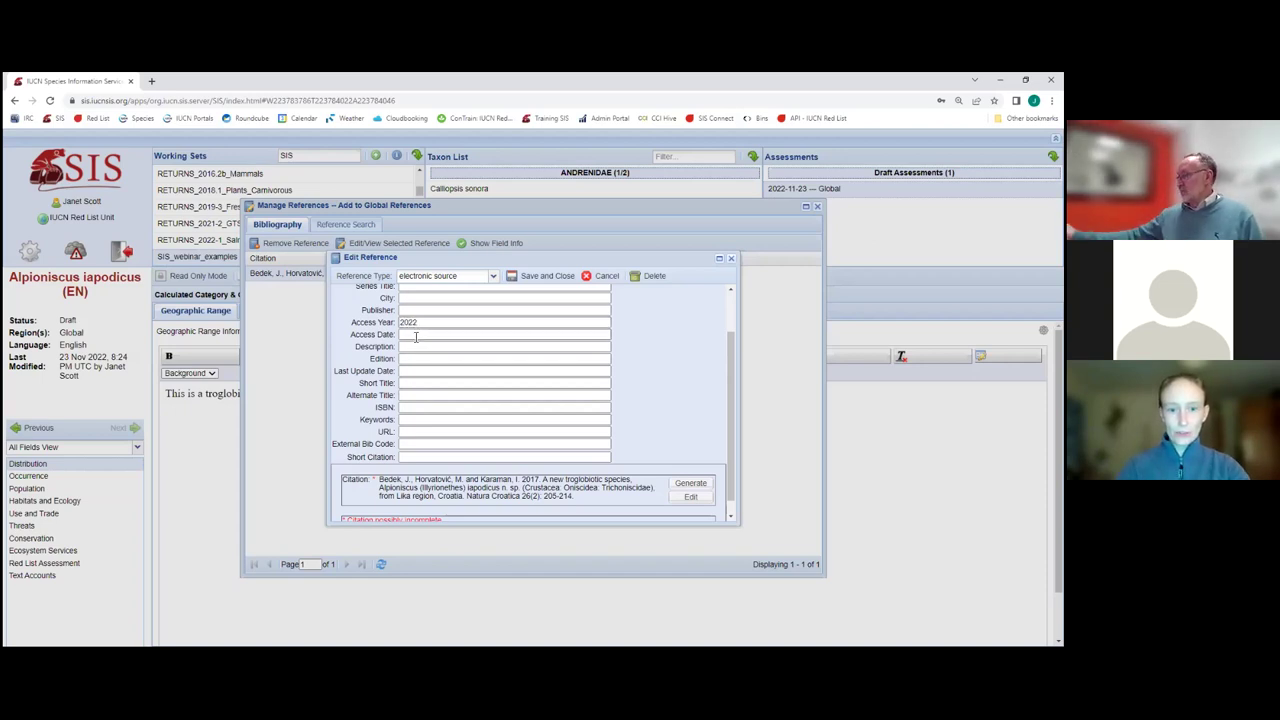
click(415, 336)
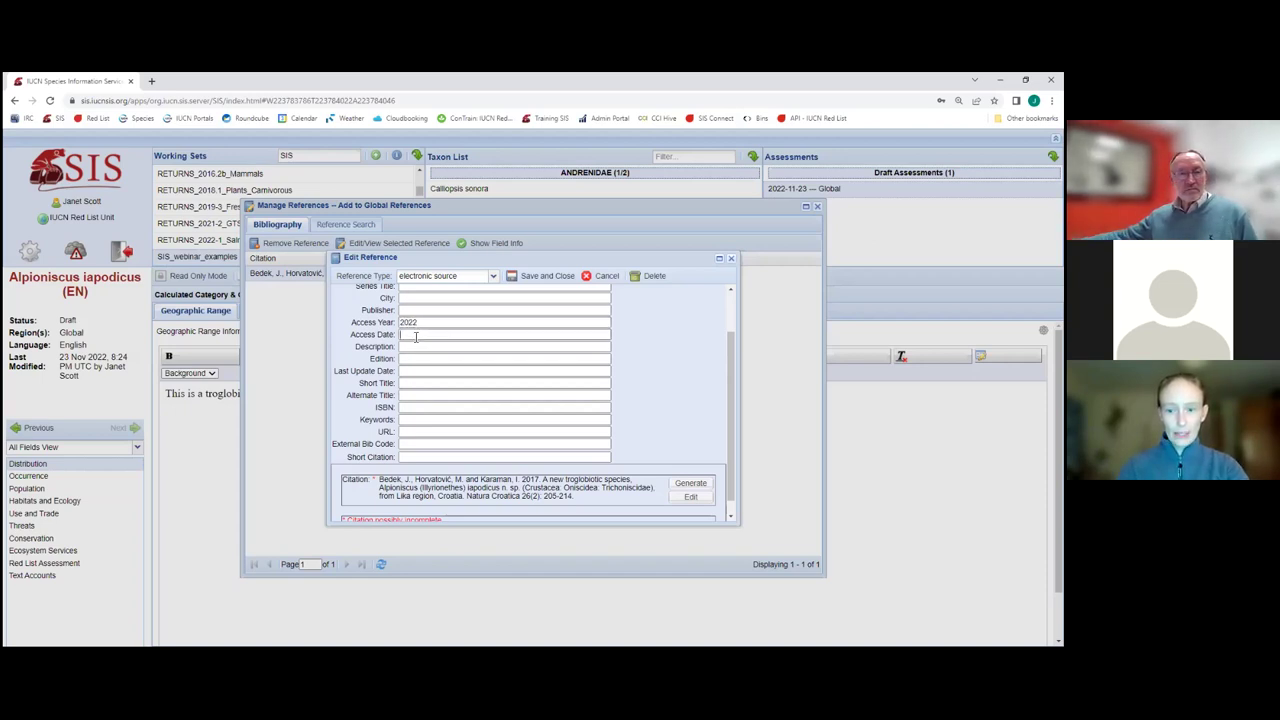
text(23rd)
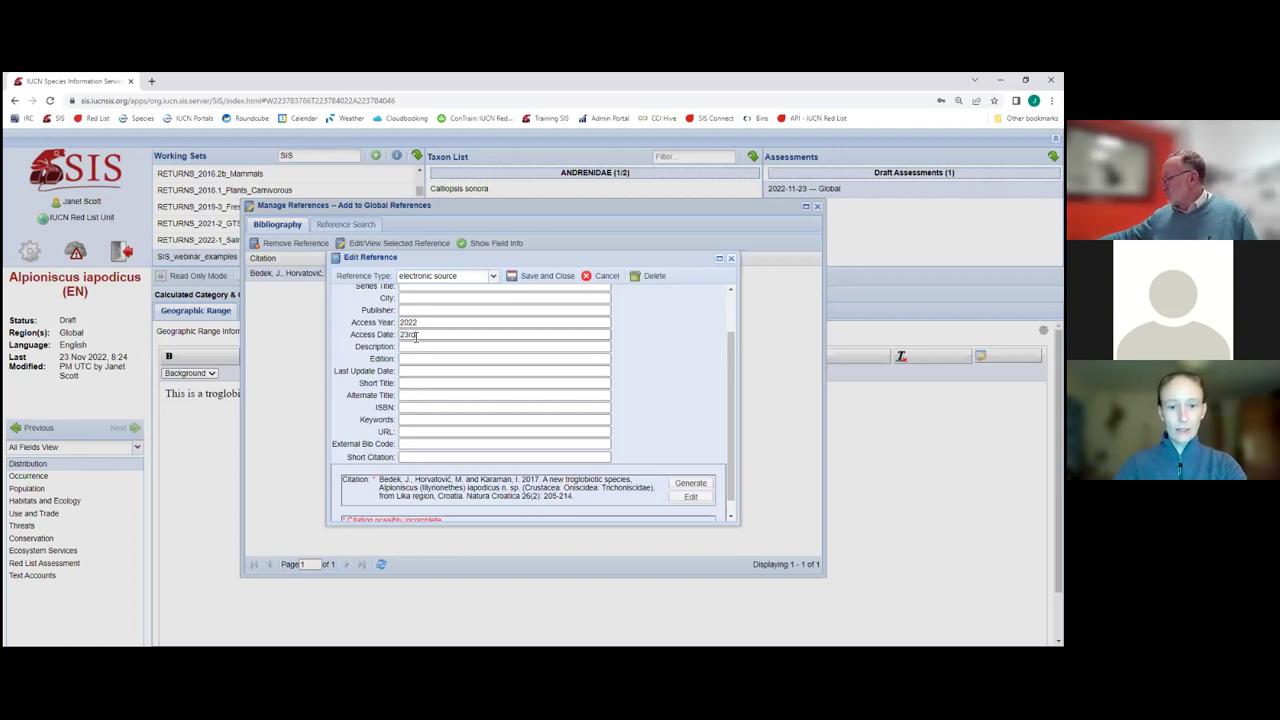
text( No)
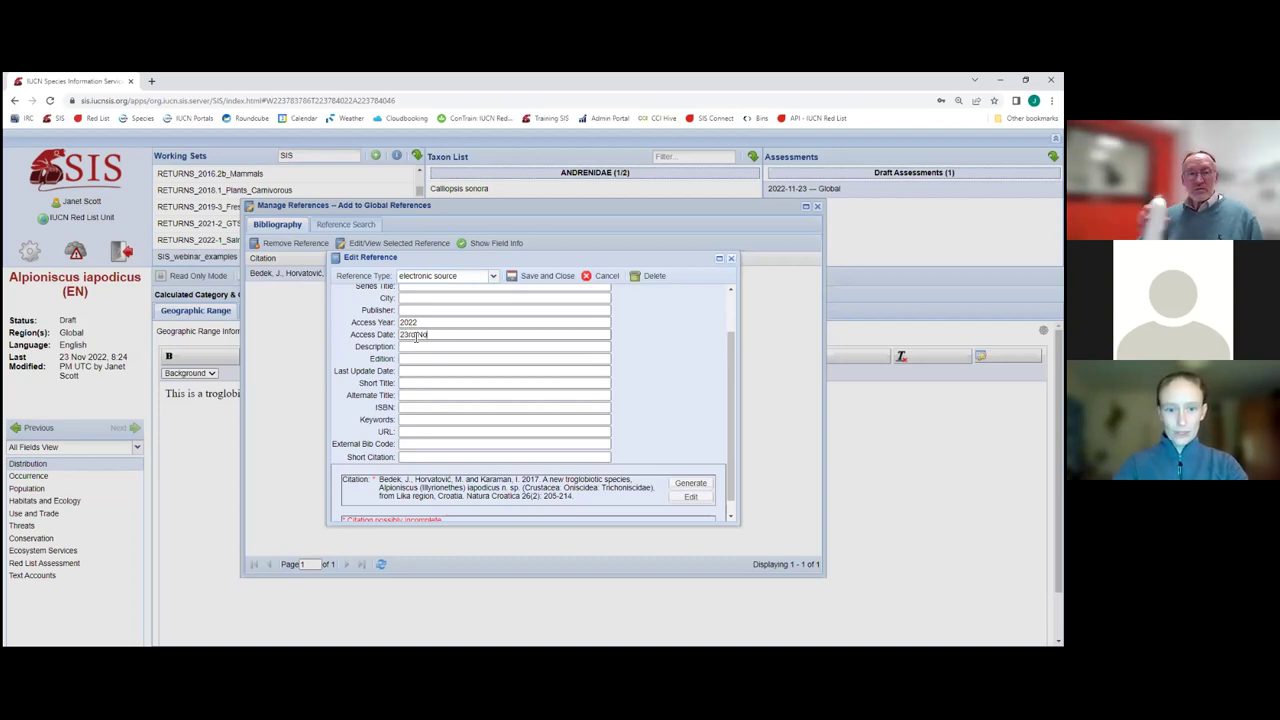
text(vember)
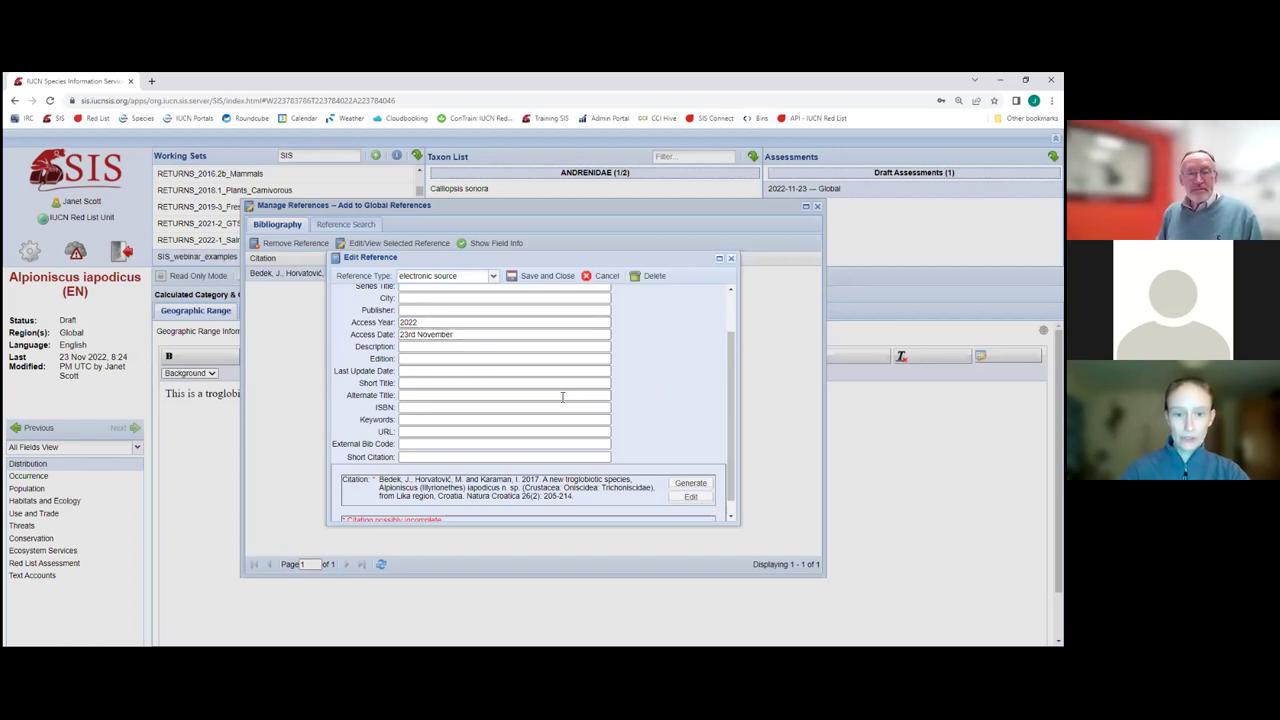
drag(462, 337, 398, 335)
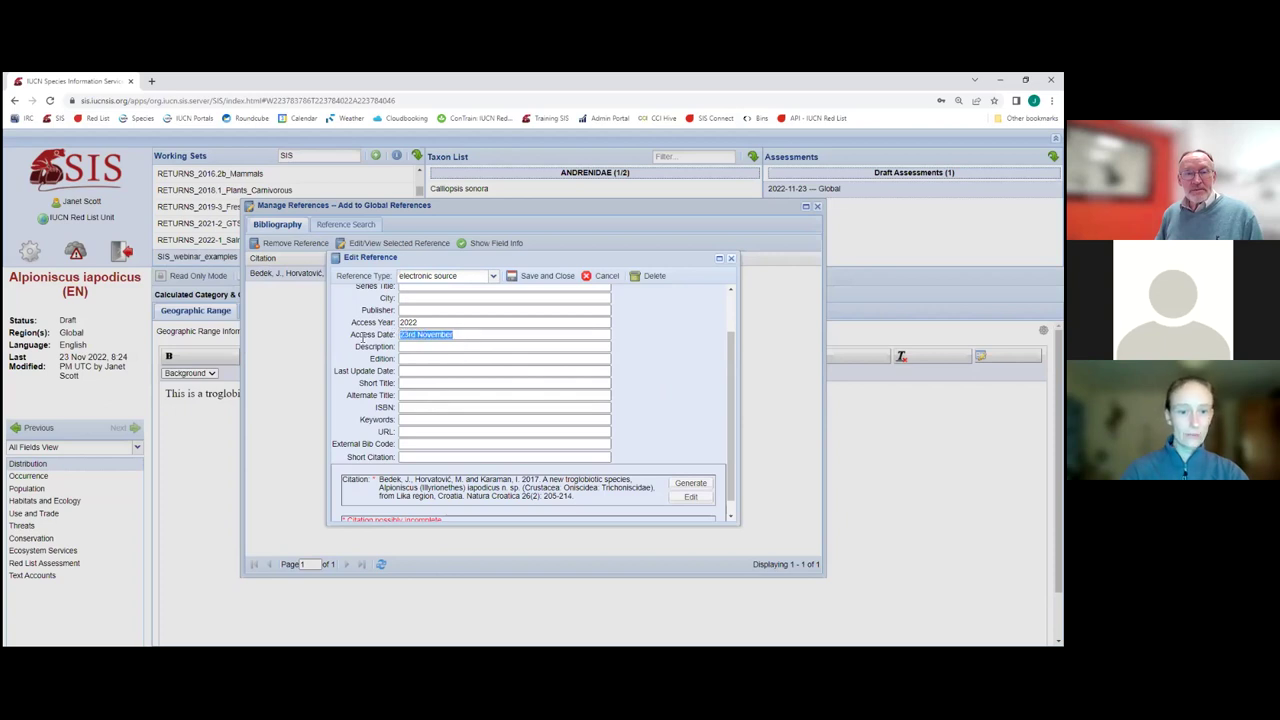
click(431, 322)
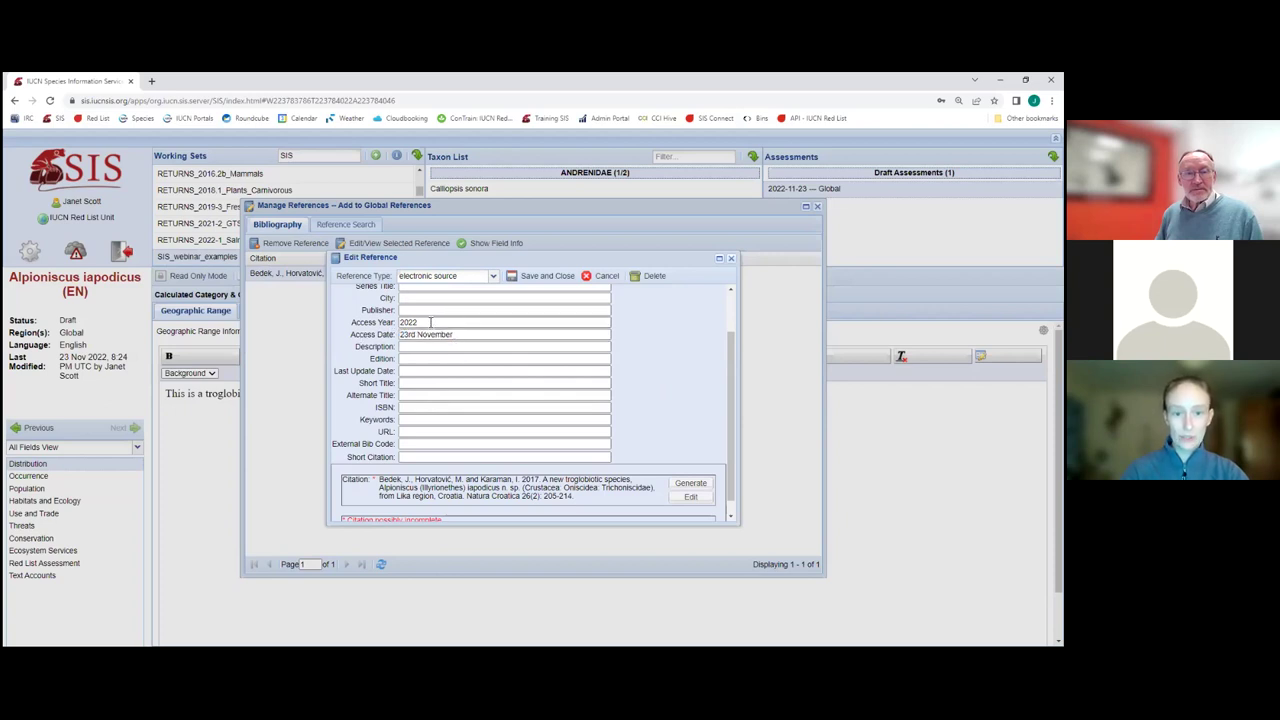
click(459, 334)
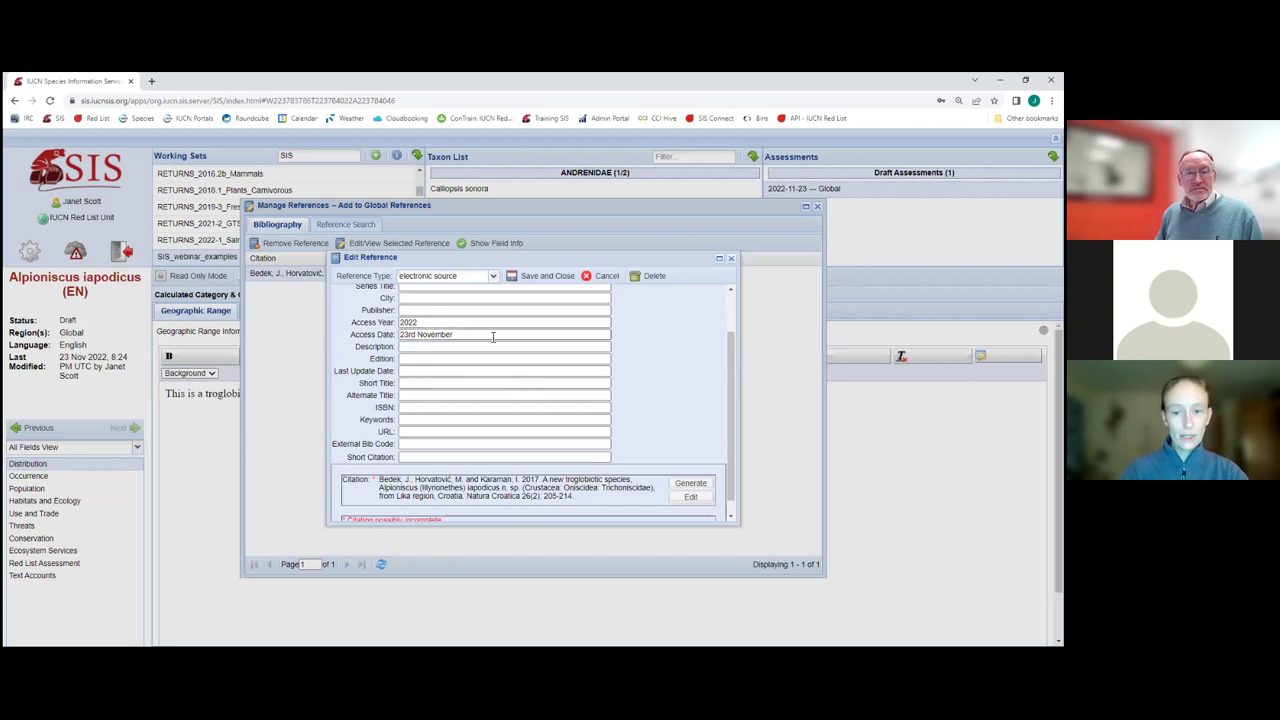
click(694, 483)
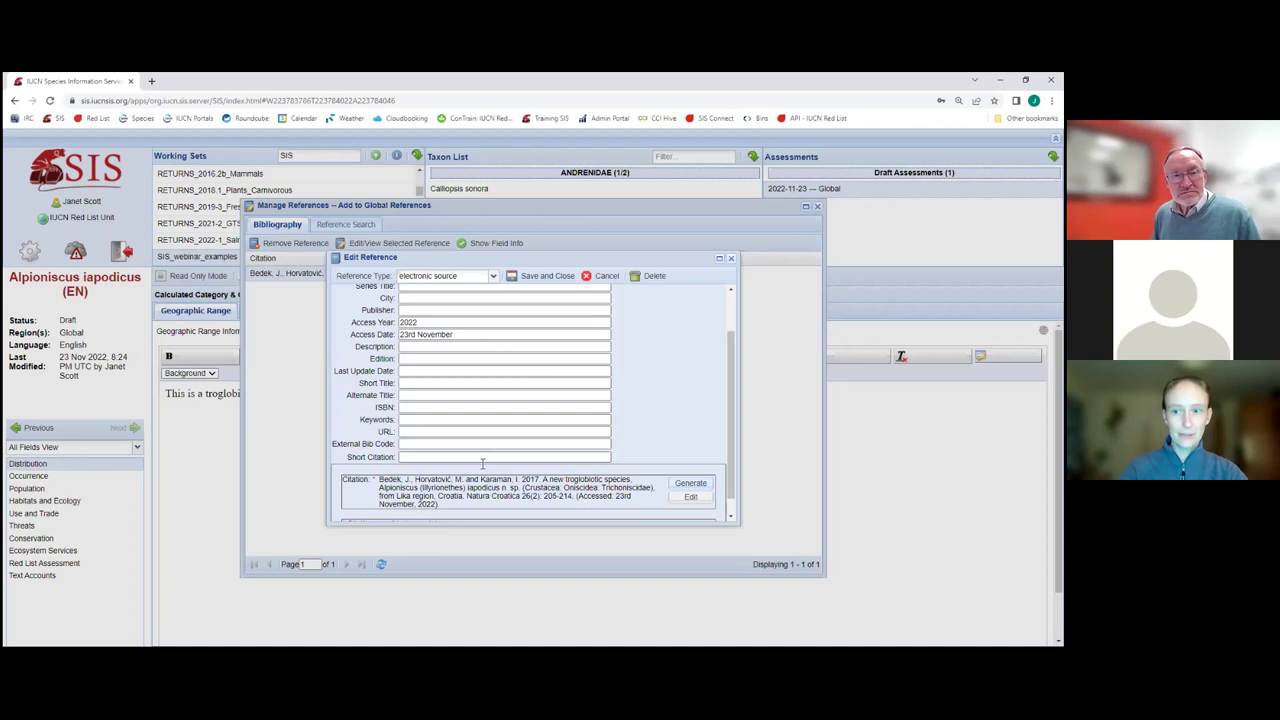
- Clear the access year, set the access date to 23rd November 2022 and regenerate the reference's citation
click(482, 335)
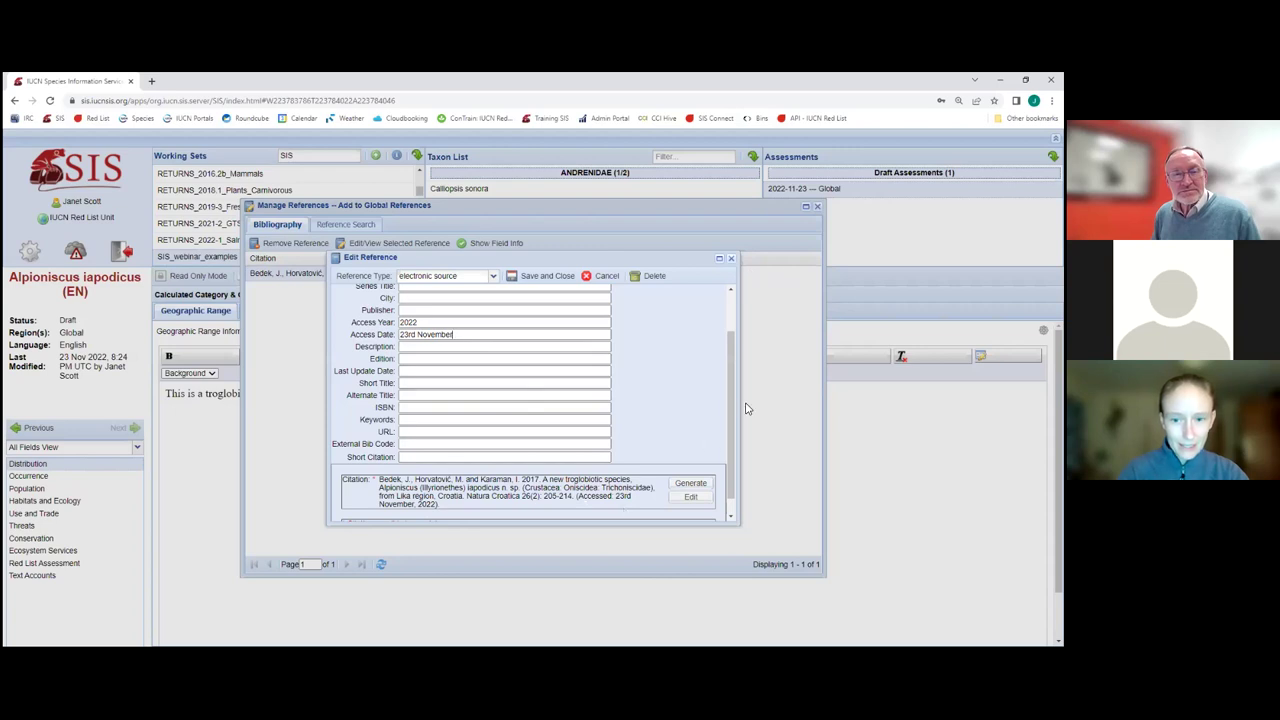
drag(729, 403, 731, 451)
scroll(731, 451, up, 3)
scroll(731, 451, down, 3)
drag(439, 303, 354, 309)
key(BackSpace)
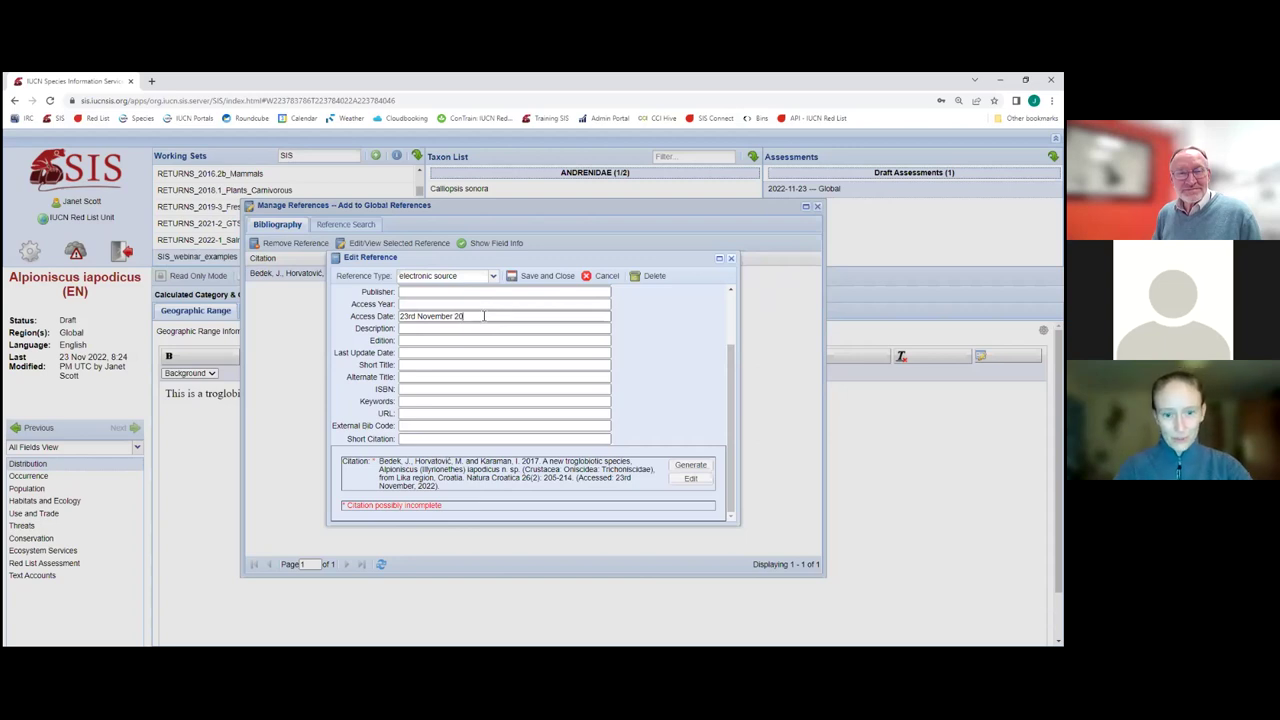
click(690, 465)
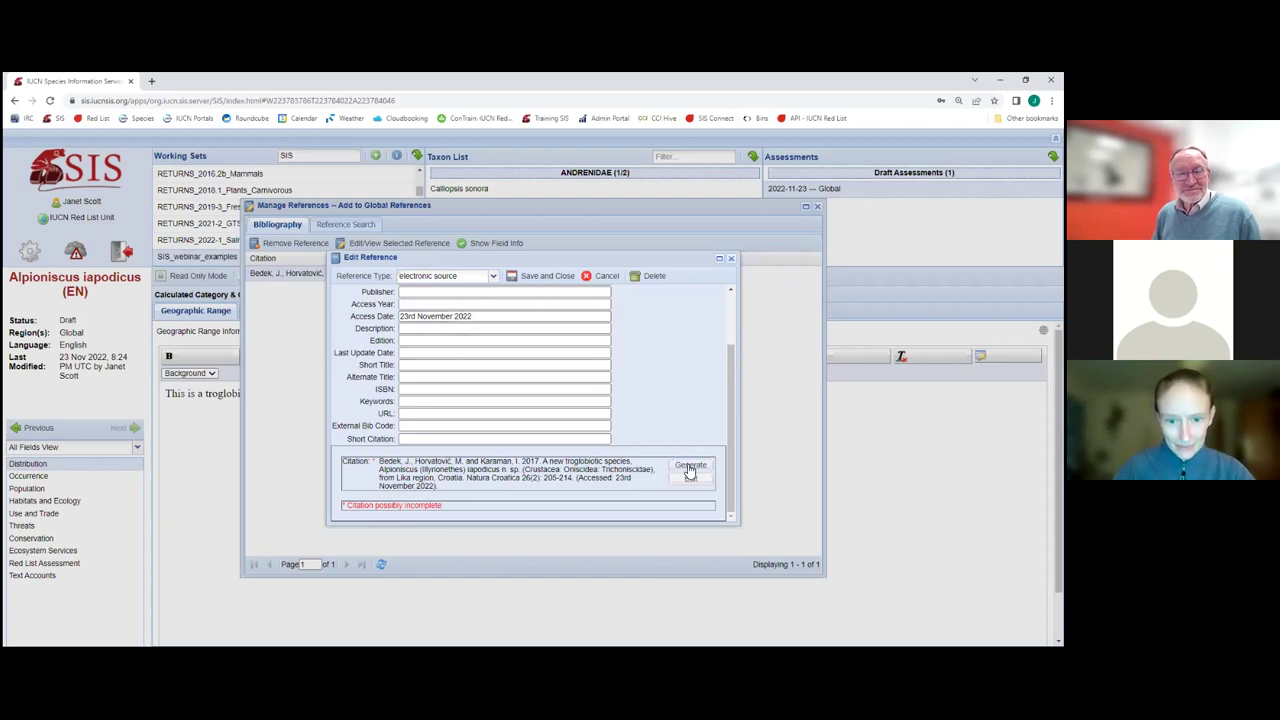
- Look over the electronic source fields and generated citation, and discard the edits to the reference
scroll(733, 348, up, 2)
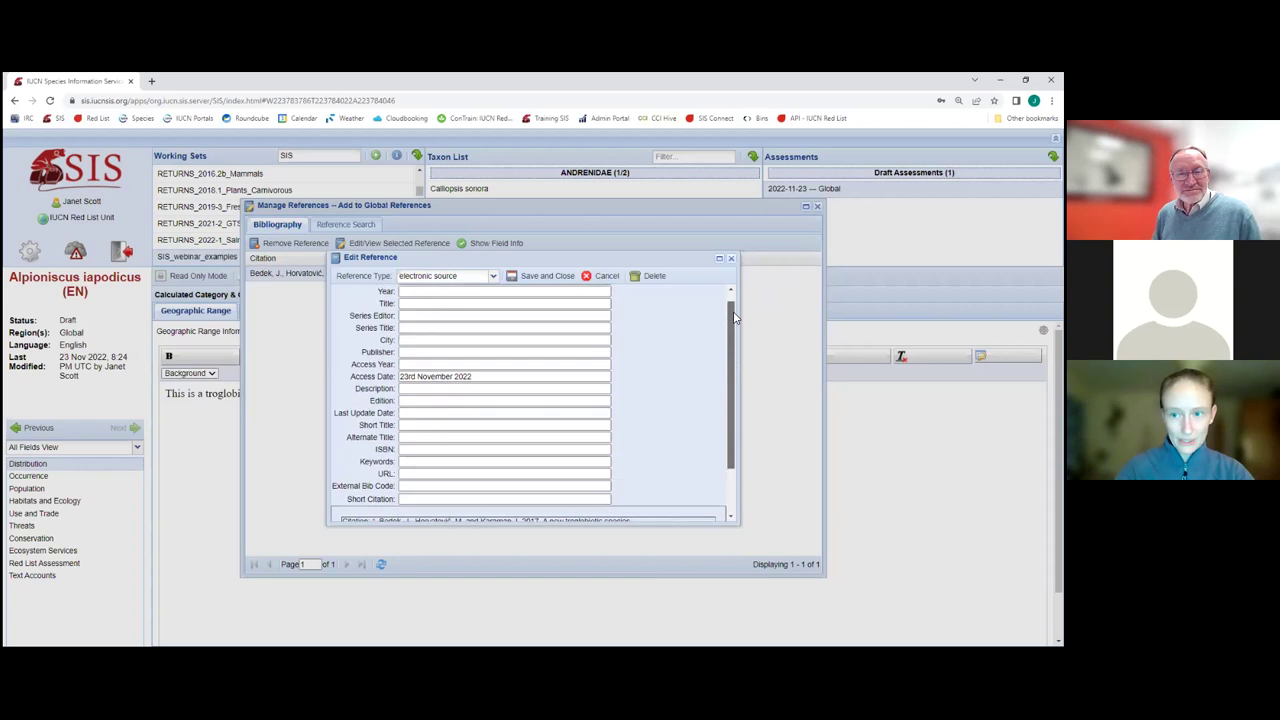
scroll(733, 345, down, 2)
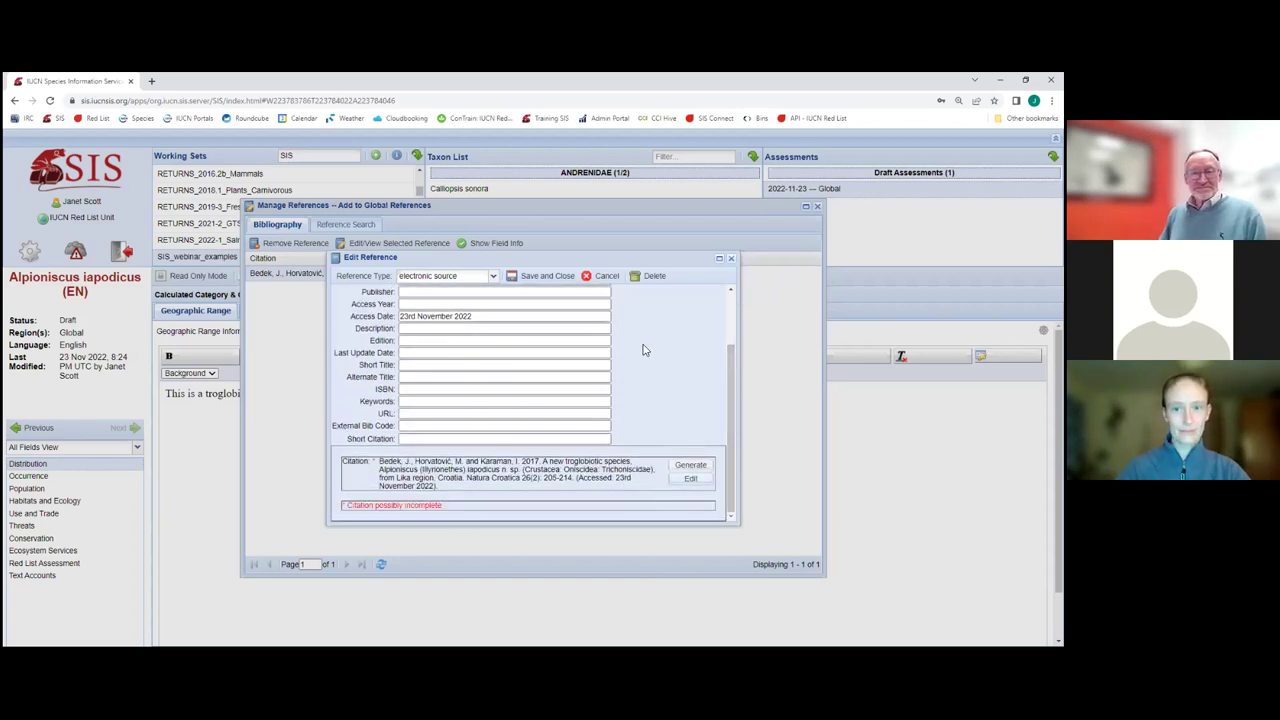
scroll(644, 345, up, 4)
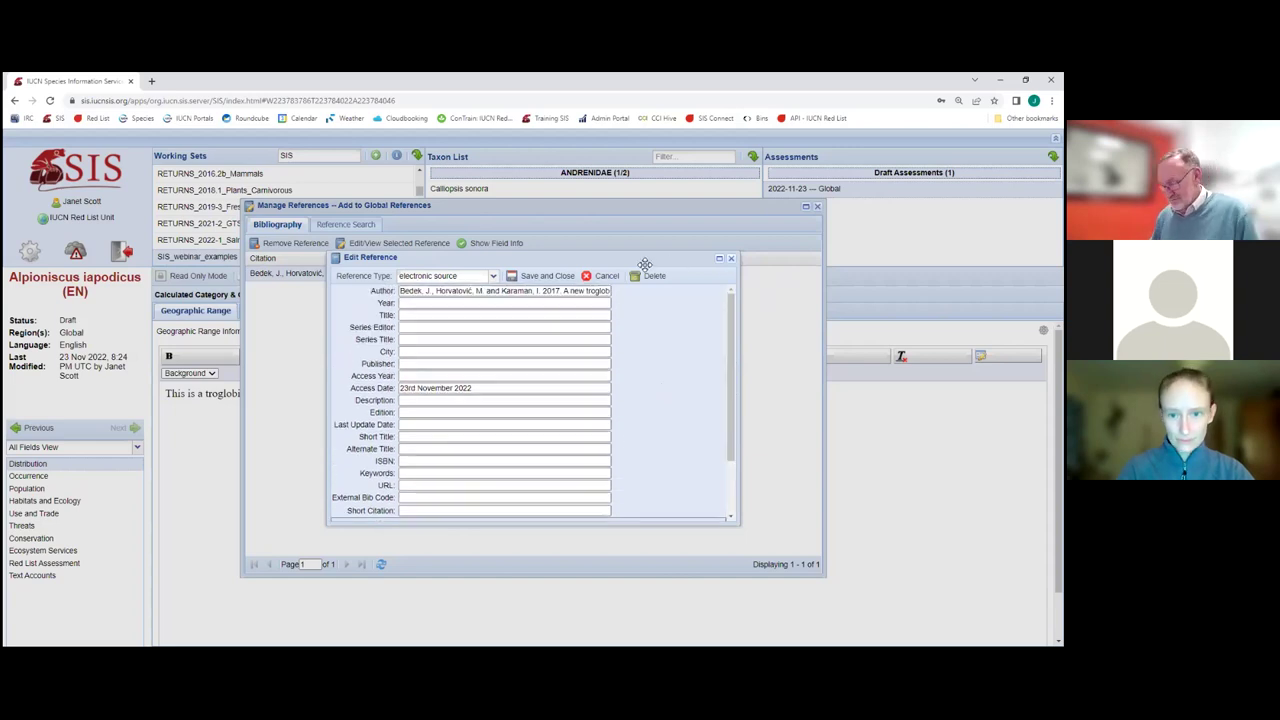
click(603, 276)
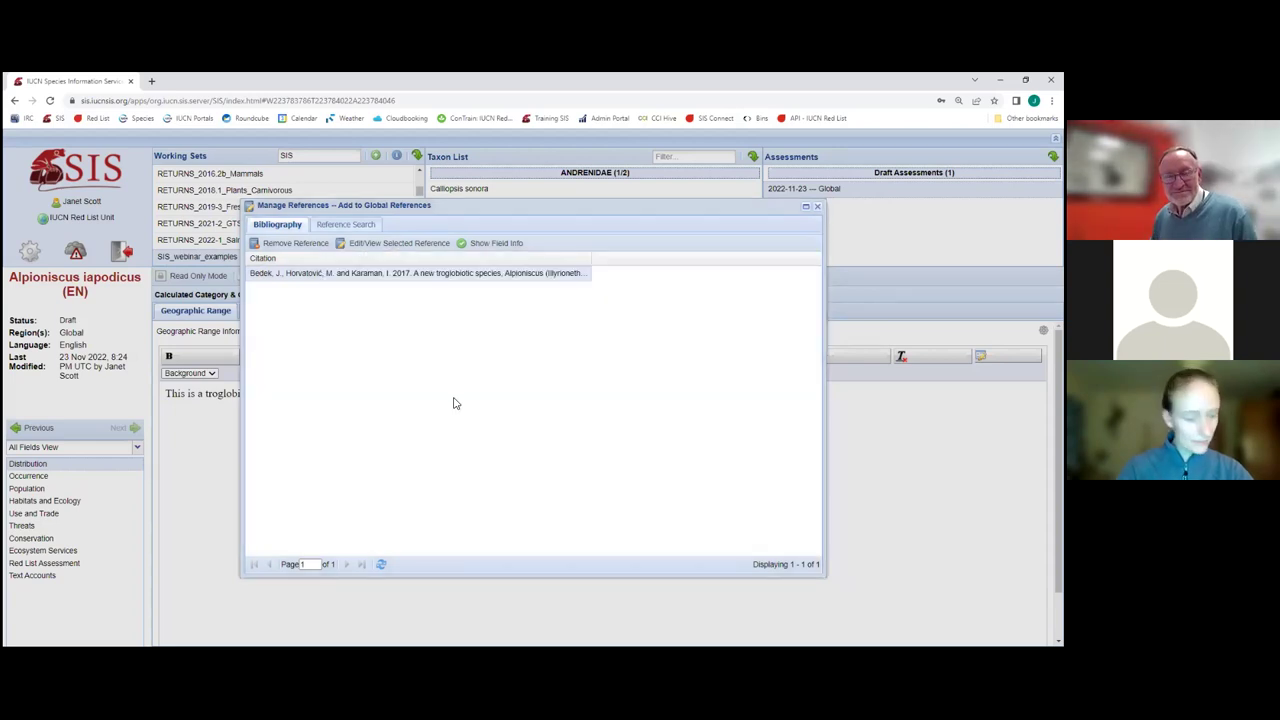
- View the recent references available for searching, return to the bibliography and close the reference manager
click(344, 227)
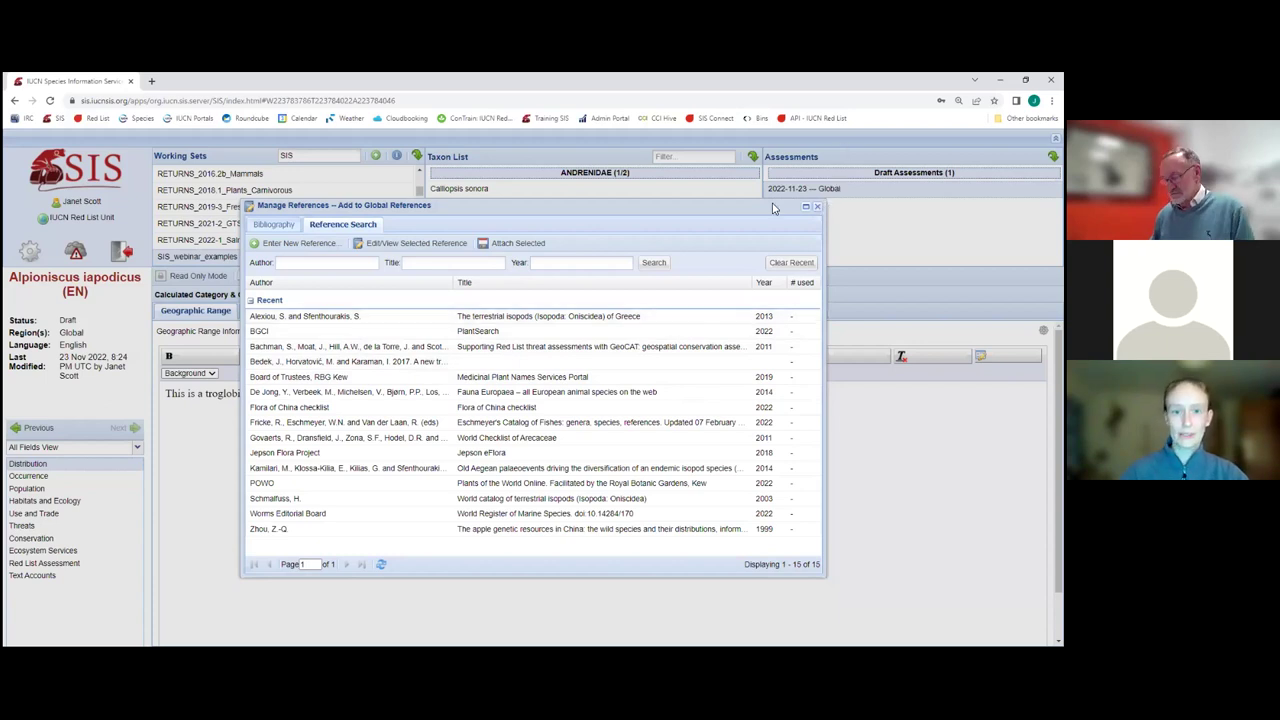
click(270, 226)
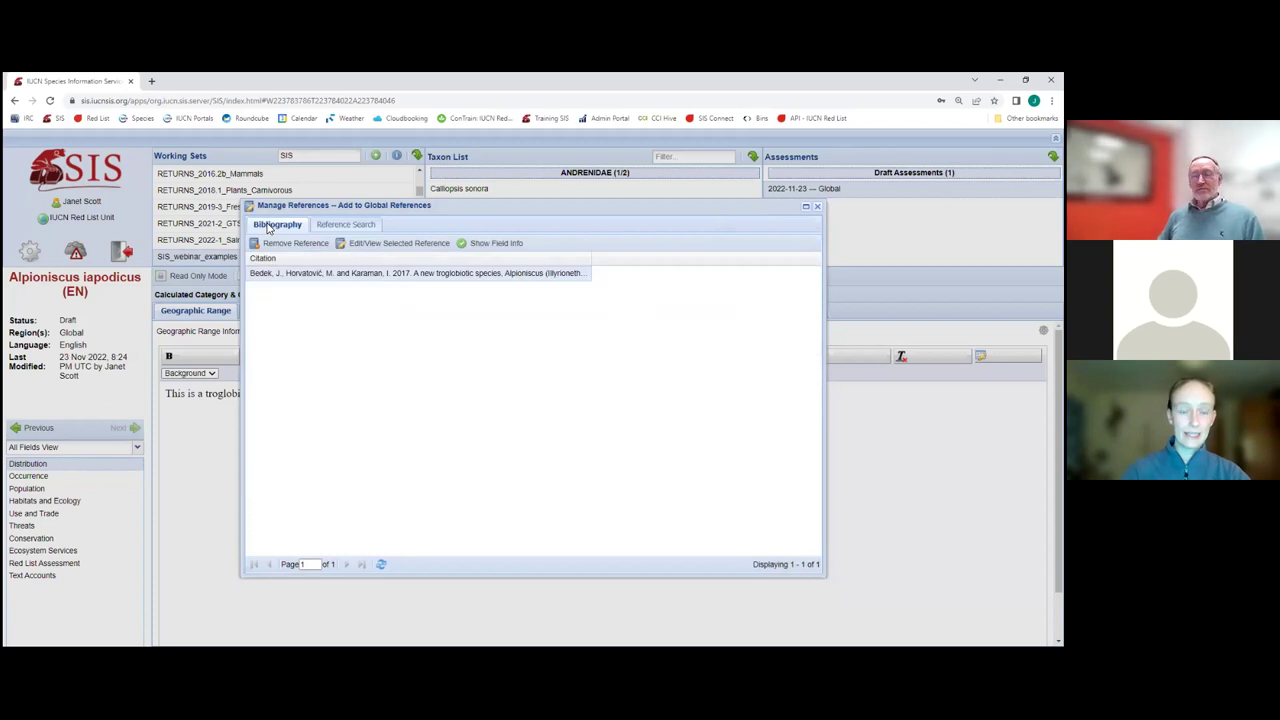
click(818, 208)
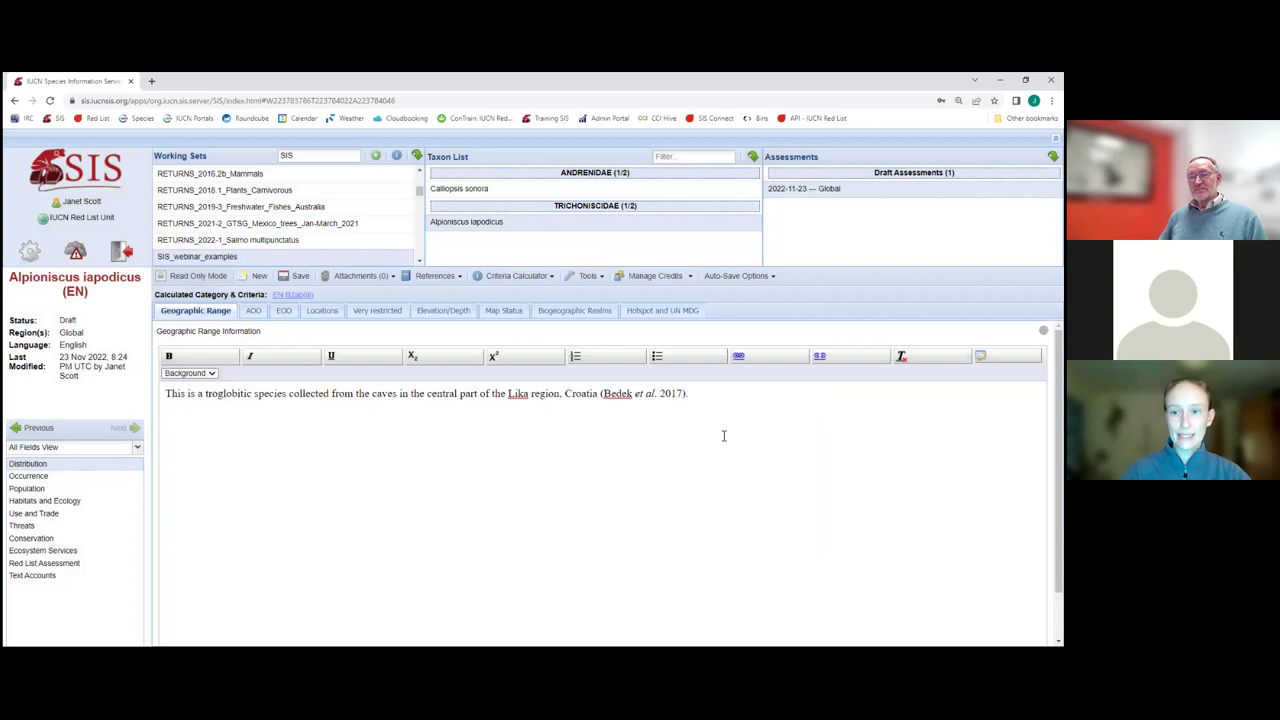
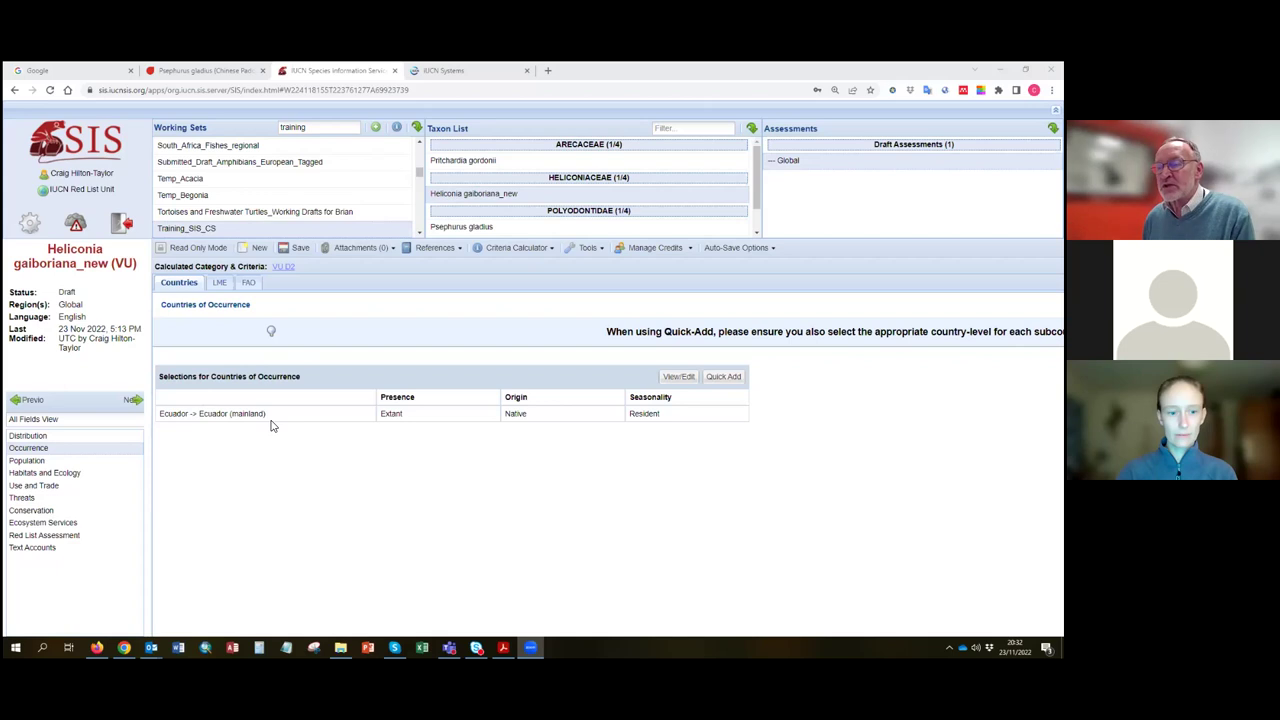
- In the Heliconia gaiboriana_new assessment, inspect the quick-add form and country list for Countries of Occurrence and cancel it
click(735, 380)
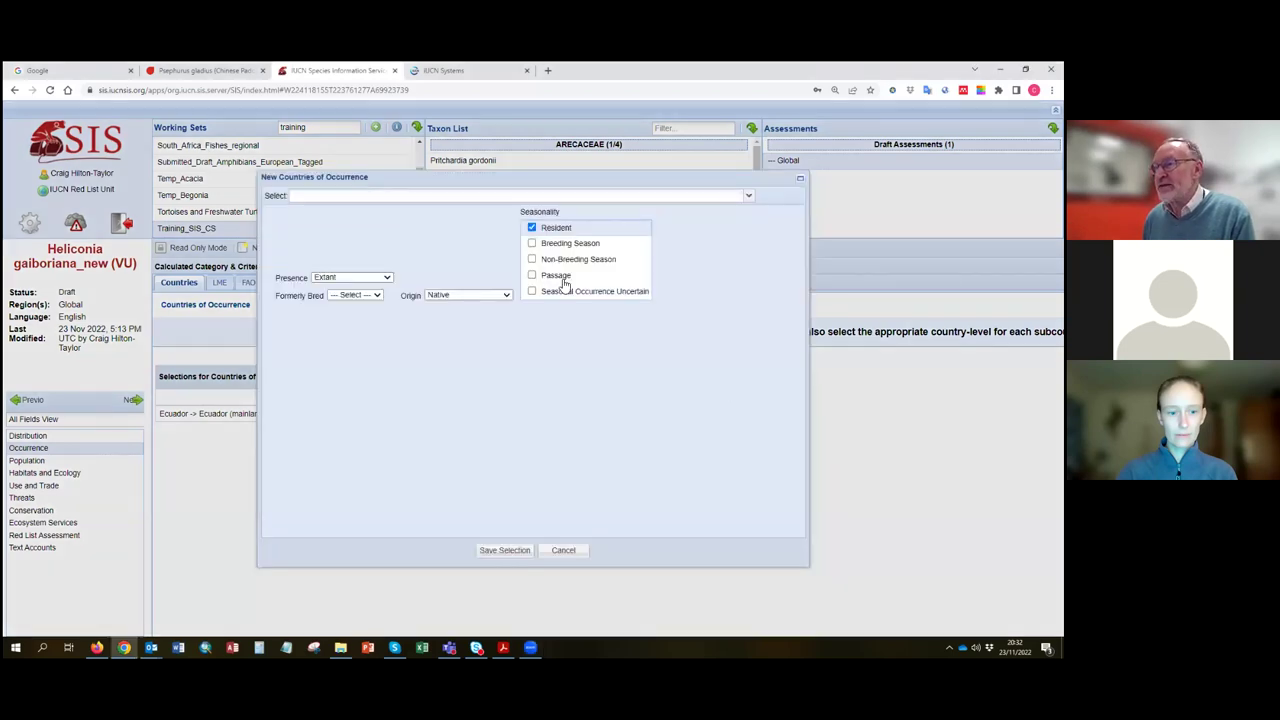
click(748, 196)
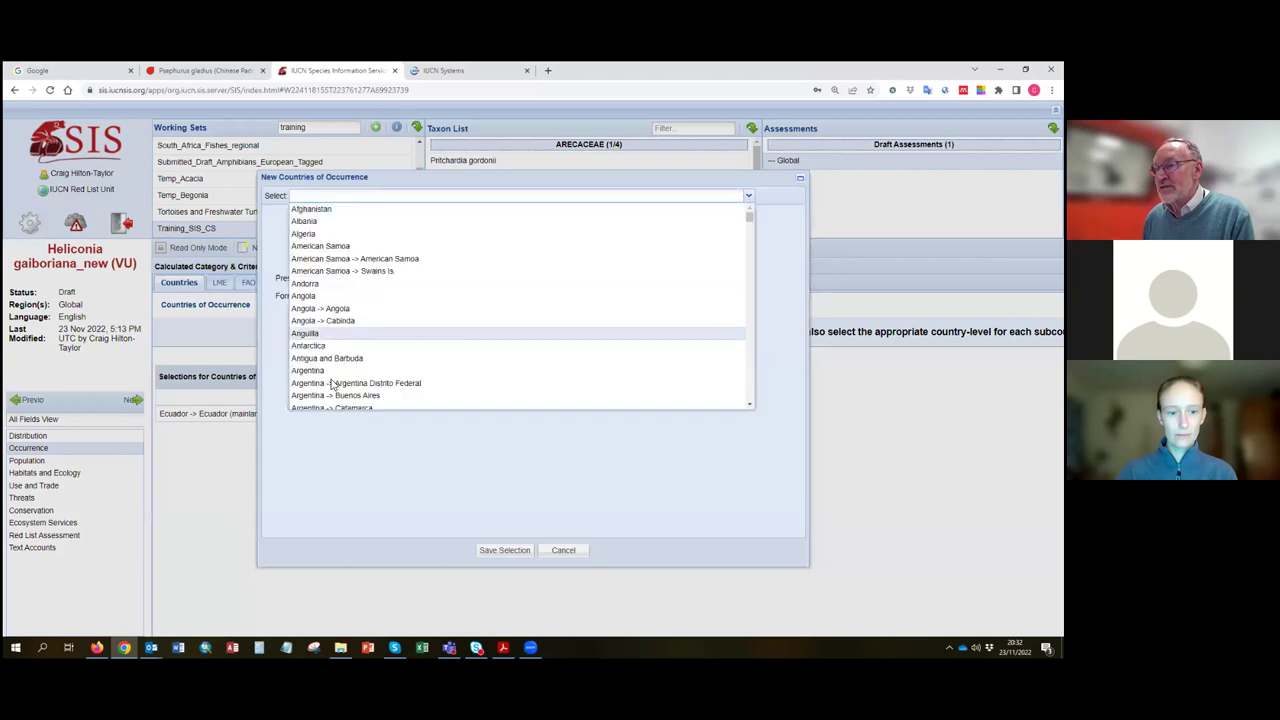
click(580, 551)
click(580, 551)
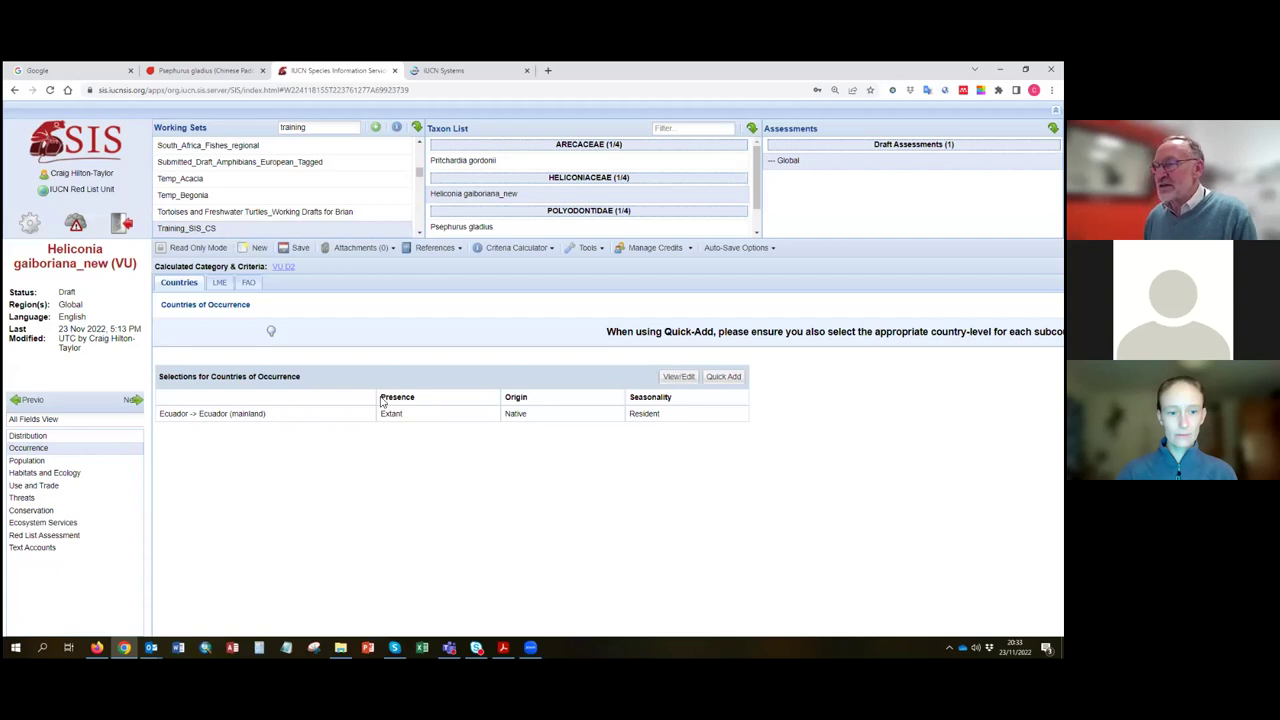
- Add the country-level Ecuador entry to the Countries of Occurrence and set its seasonality to Resident
click(680, 377)
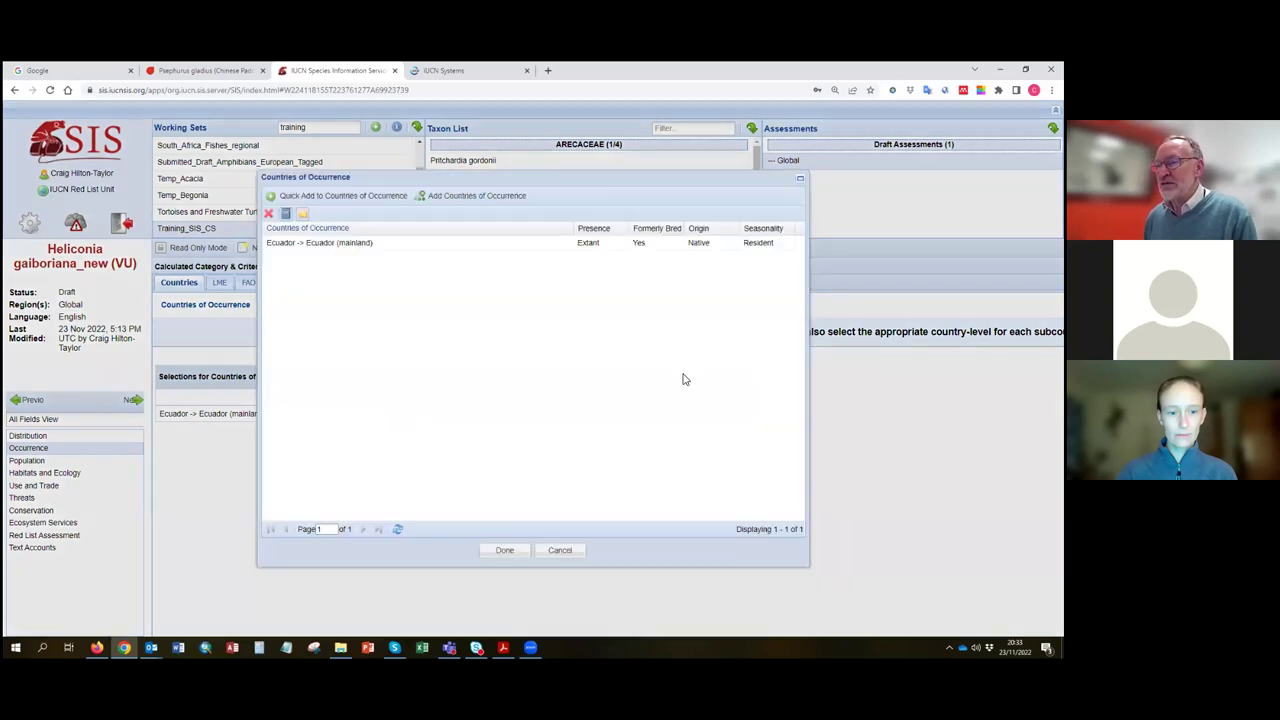
click(465, 199)
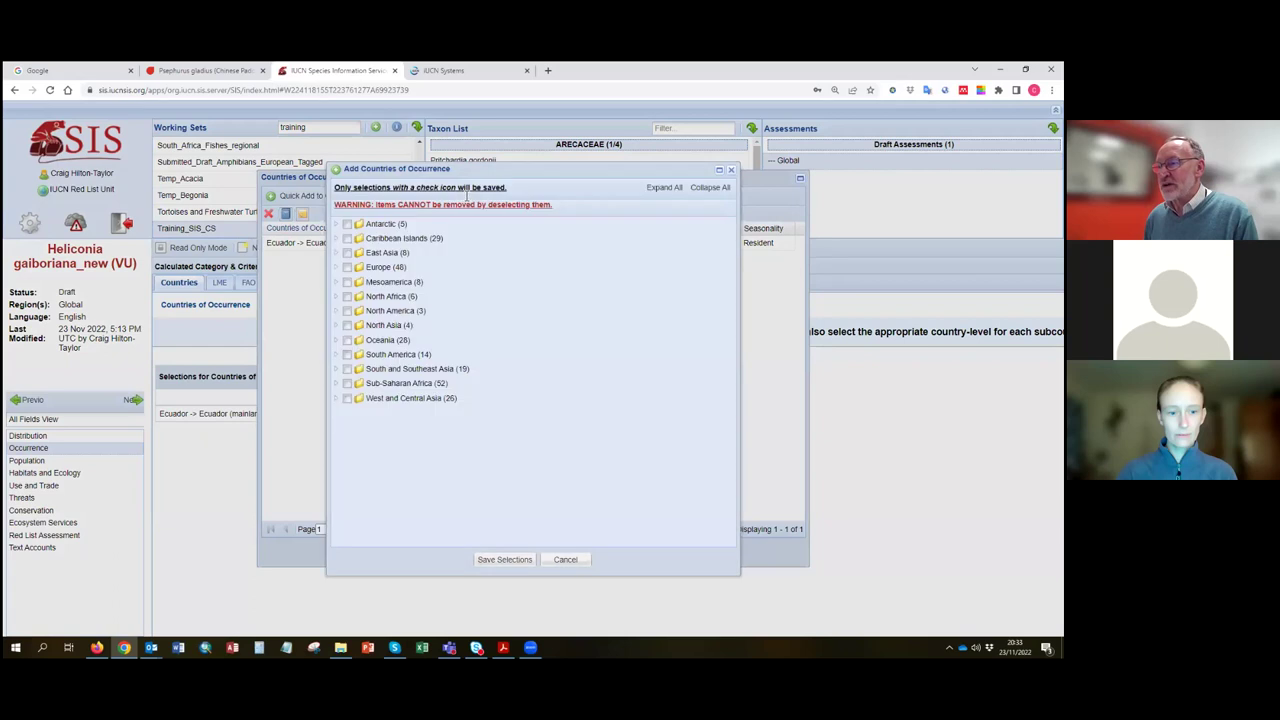
click(504, 560)
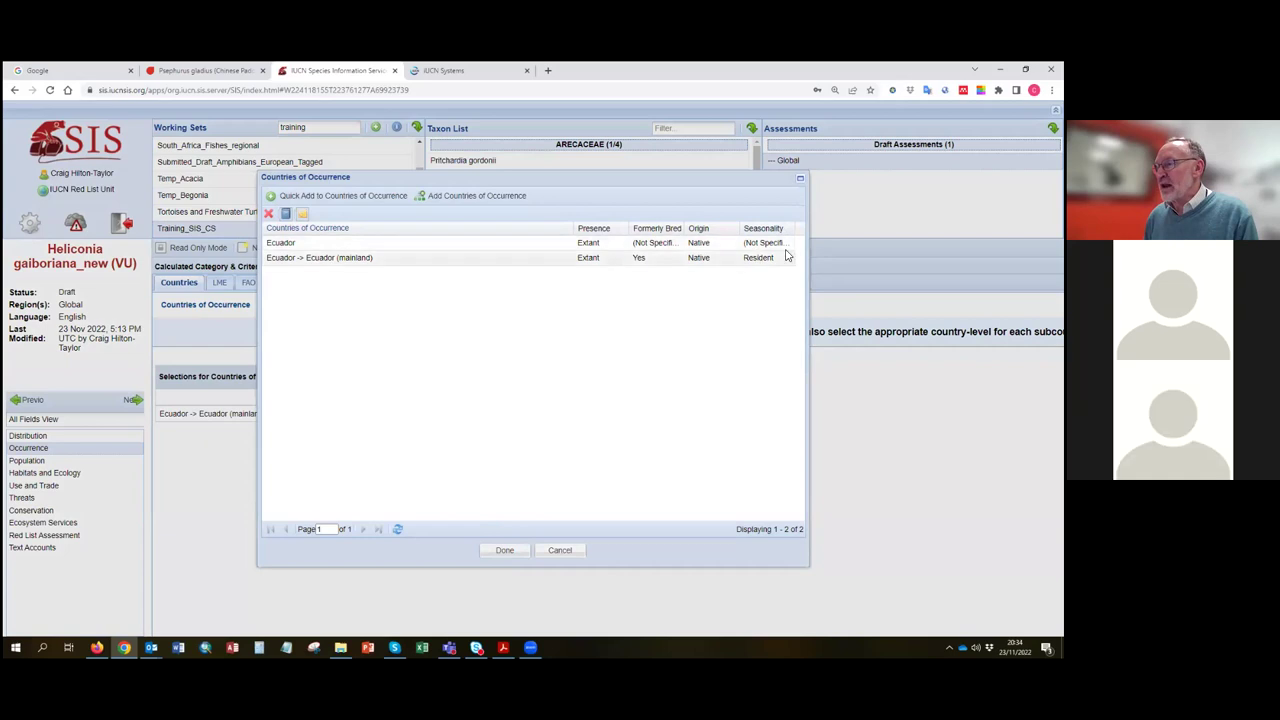
double_click(342, 244)
click(533, 228)
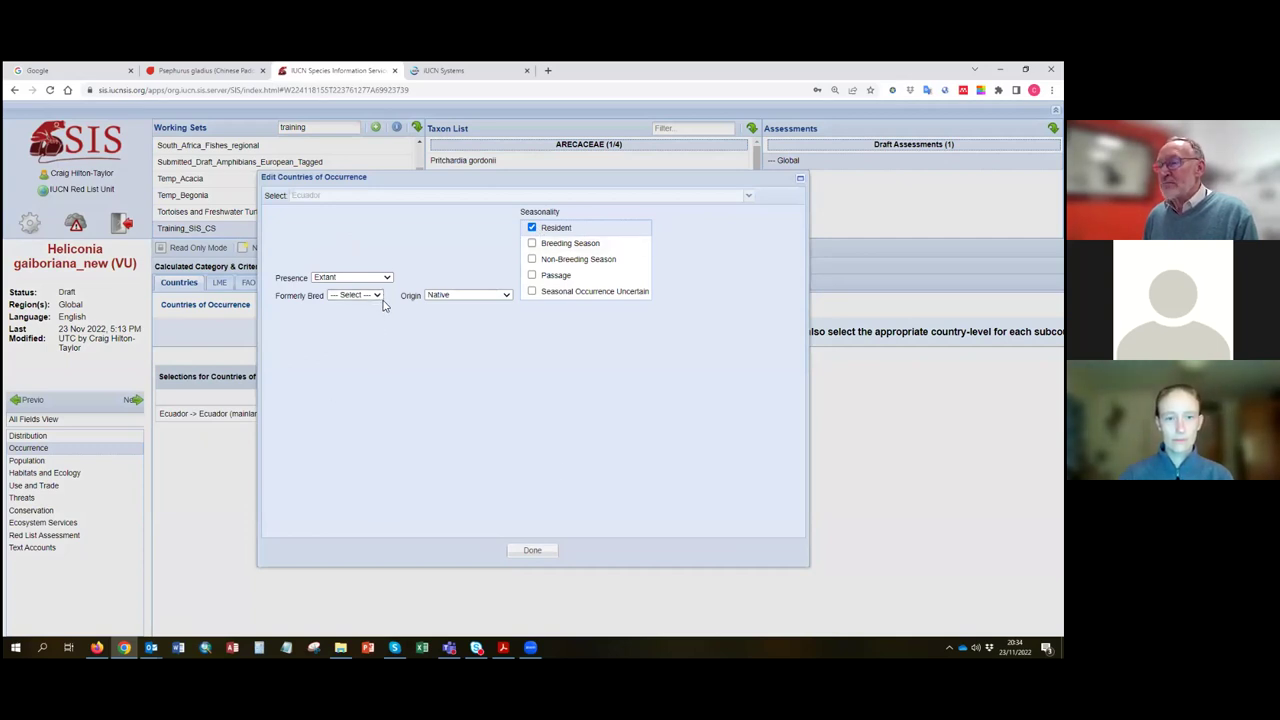
click(555, 558)
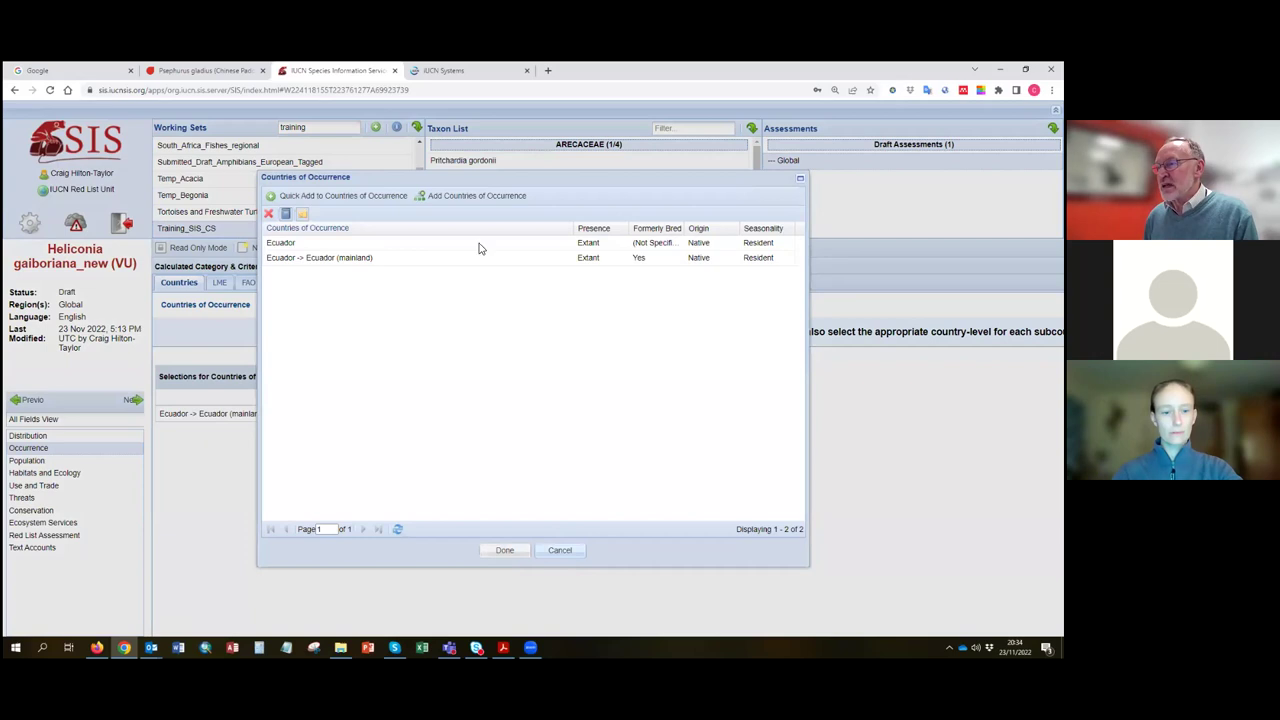
- Clear the Formerly Bred value of the Ecuador (mainland) occurrence, accept the Countries of Occurrence and save the assessment
double_click(357, 259)
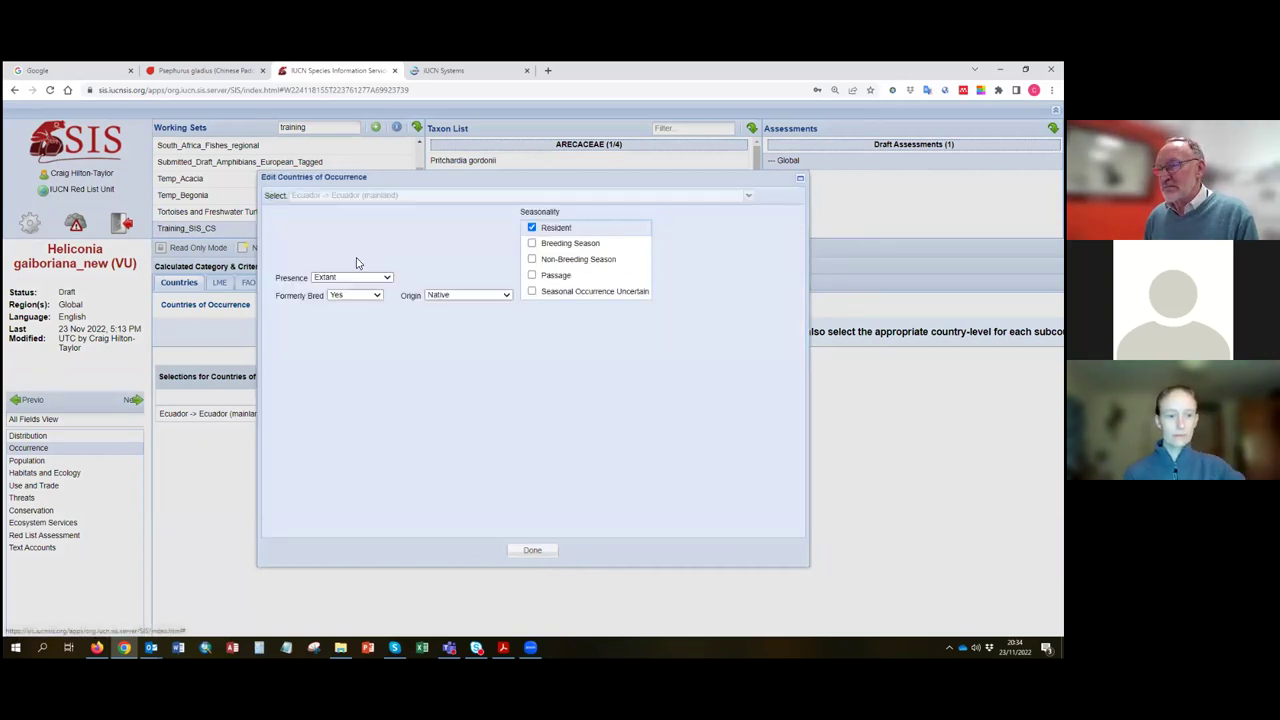
click(378, 297)
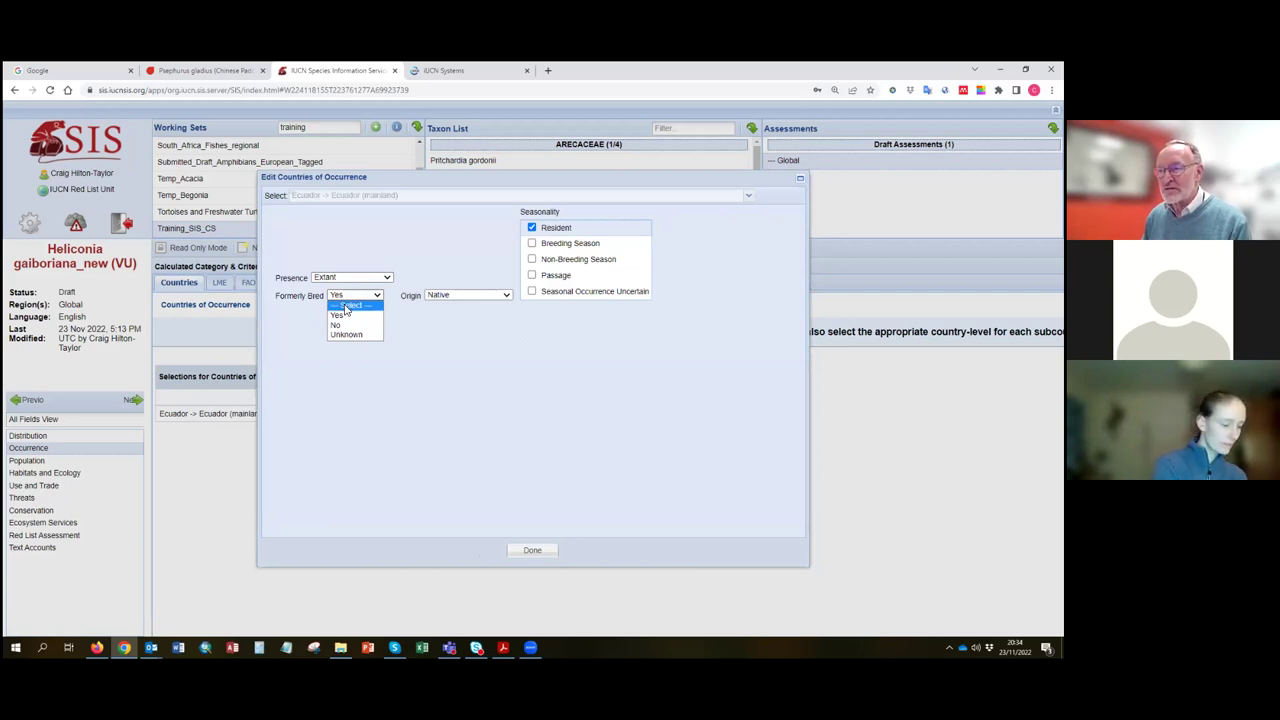
click(346, 306)
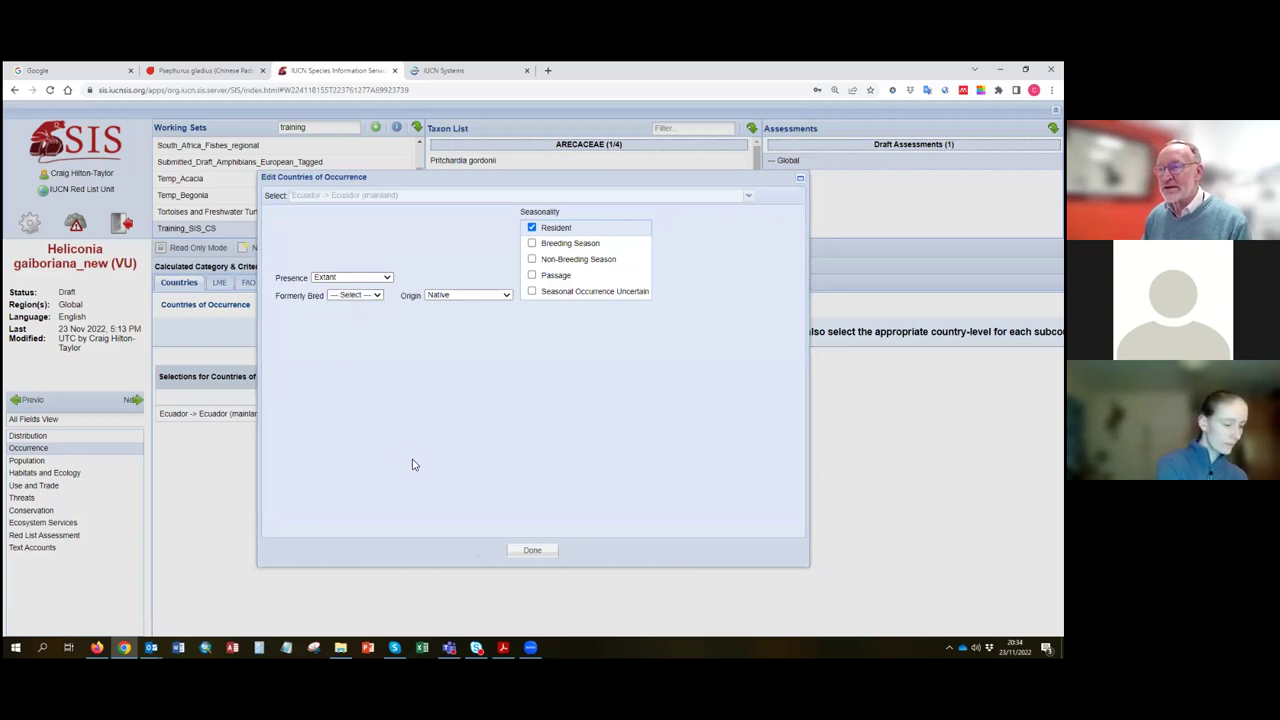
click(524, 551)
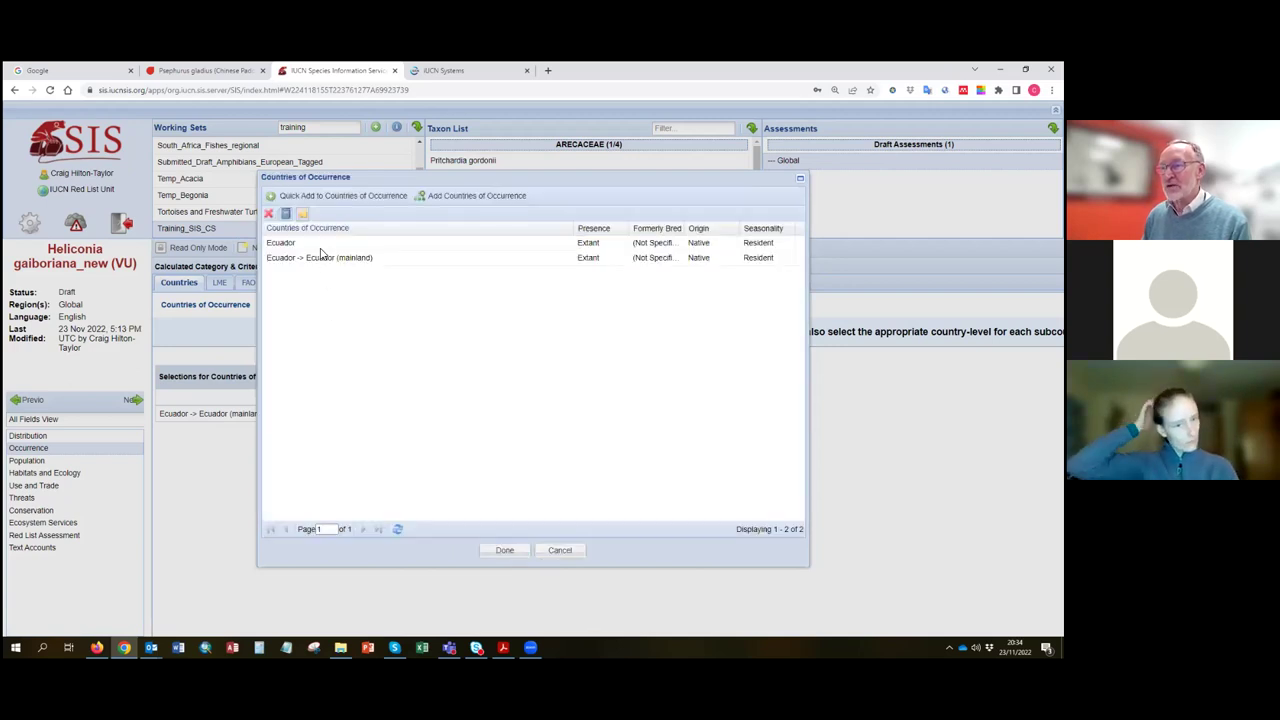
click(505, 551)
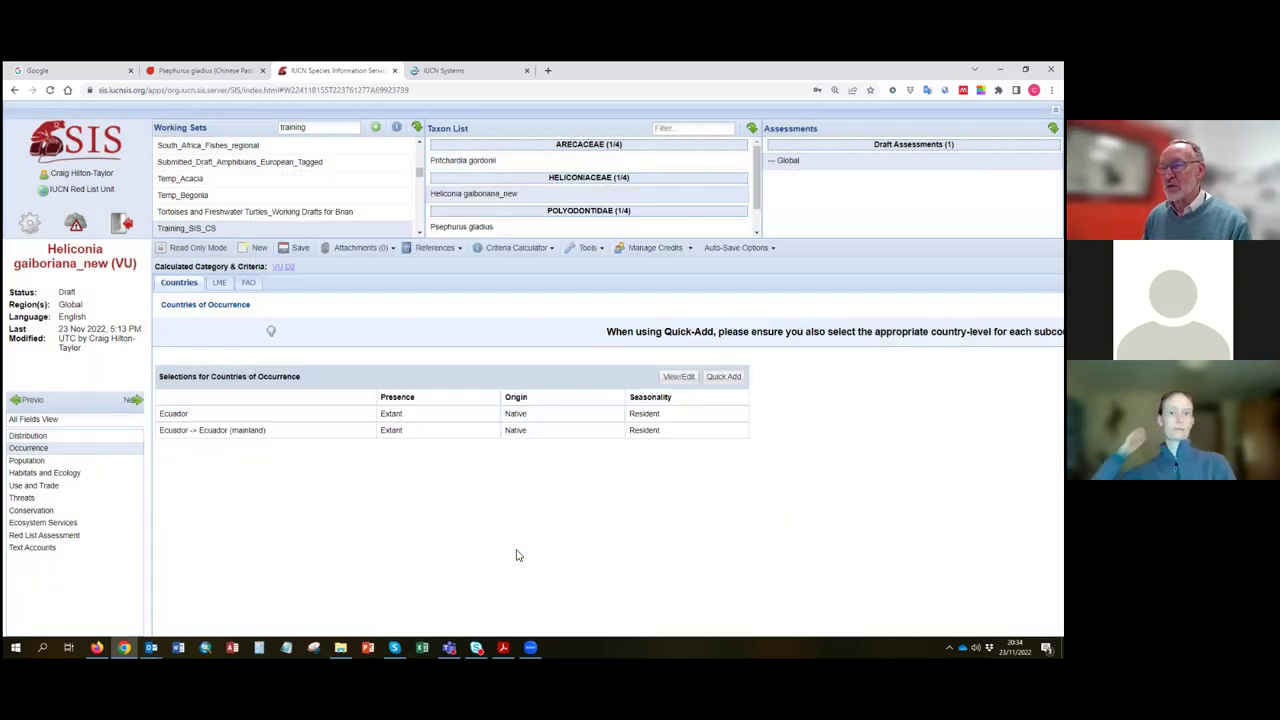
click(299, 250)
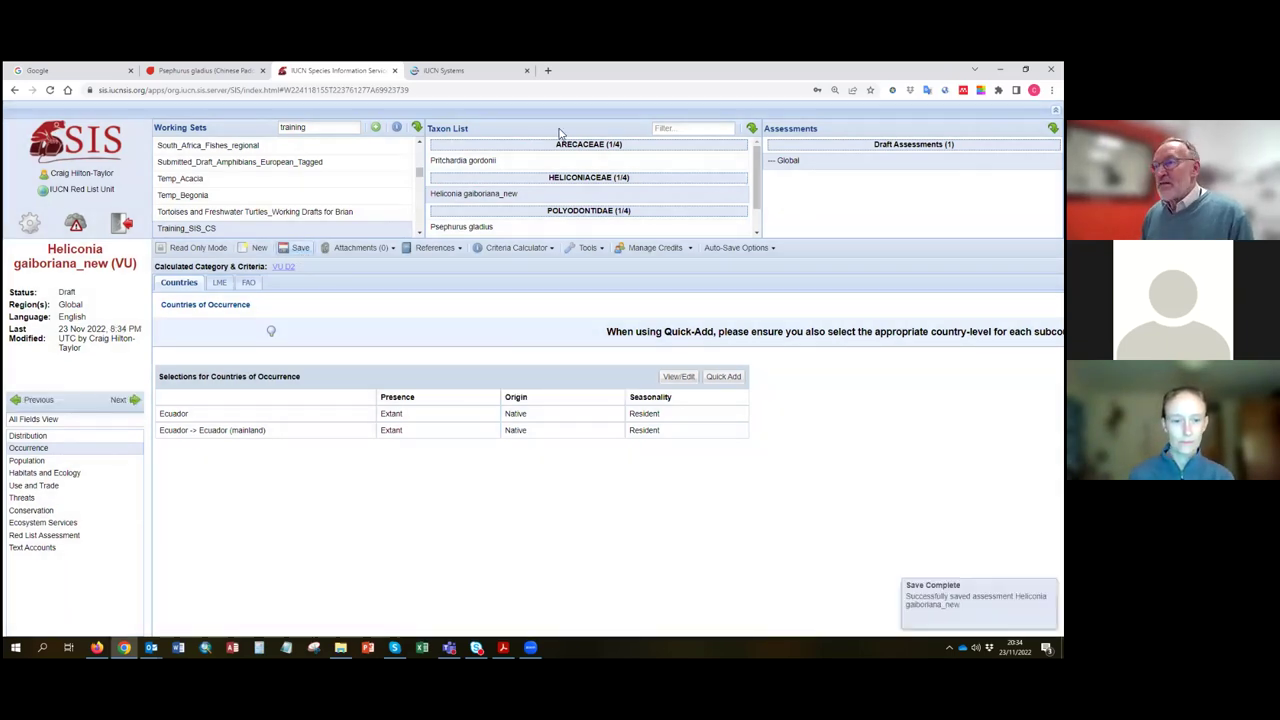
- Open the published 2019-09-14 assessment of Psephurus gladius and review its Red List status and countries of occurrence
click(445, 228)
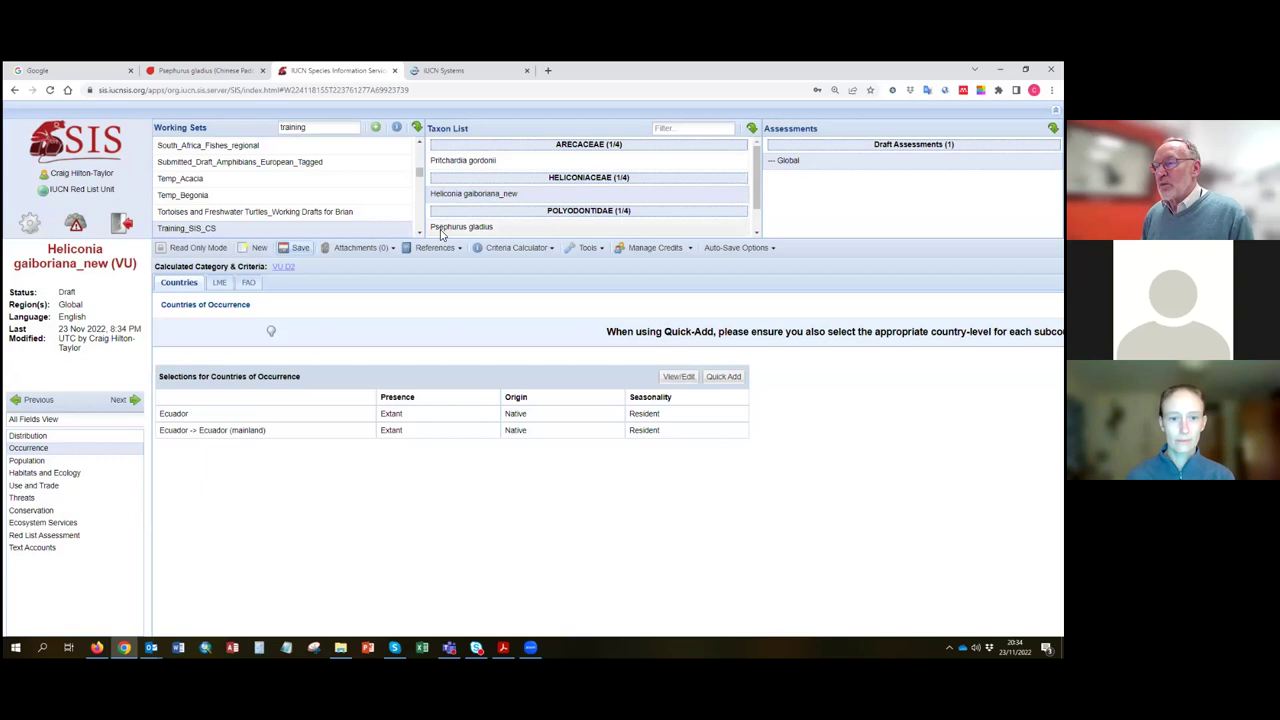
click(285, 270)
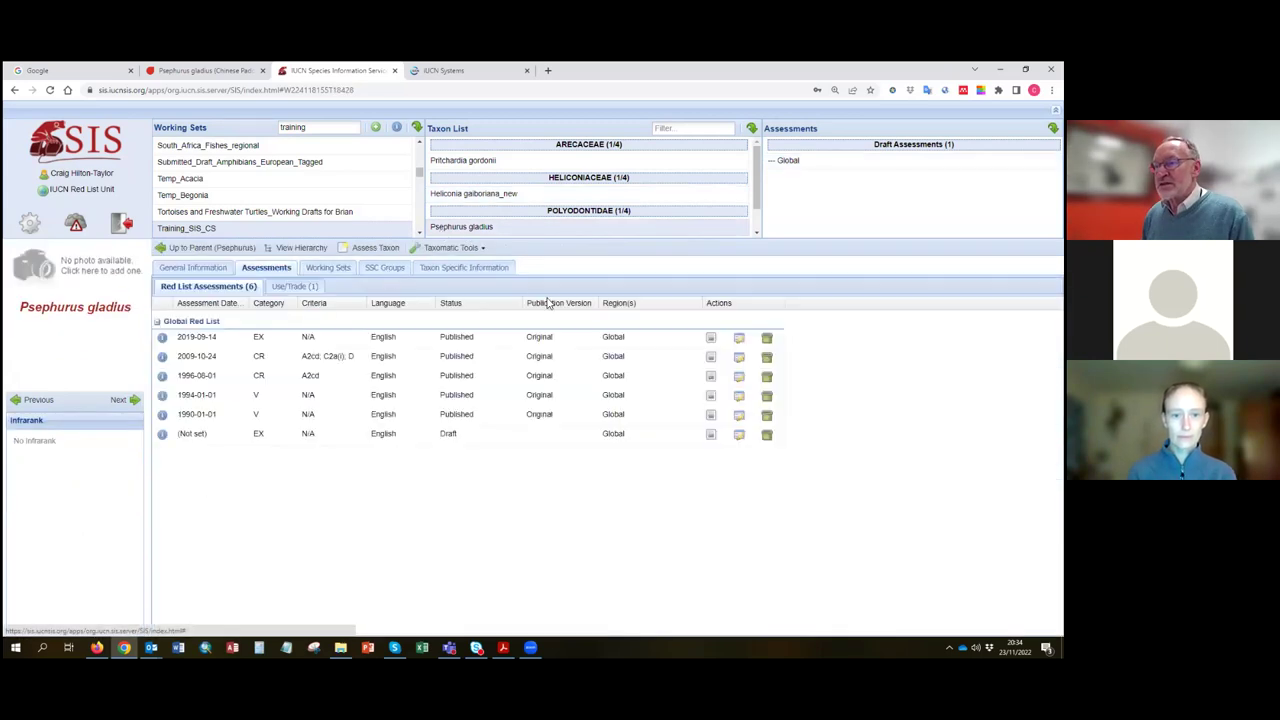
click(739, 340)
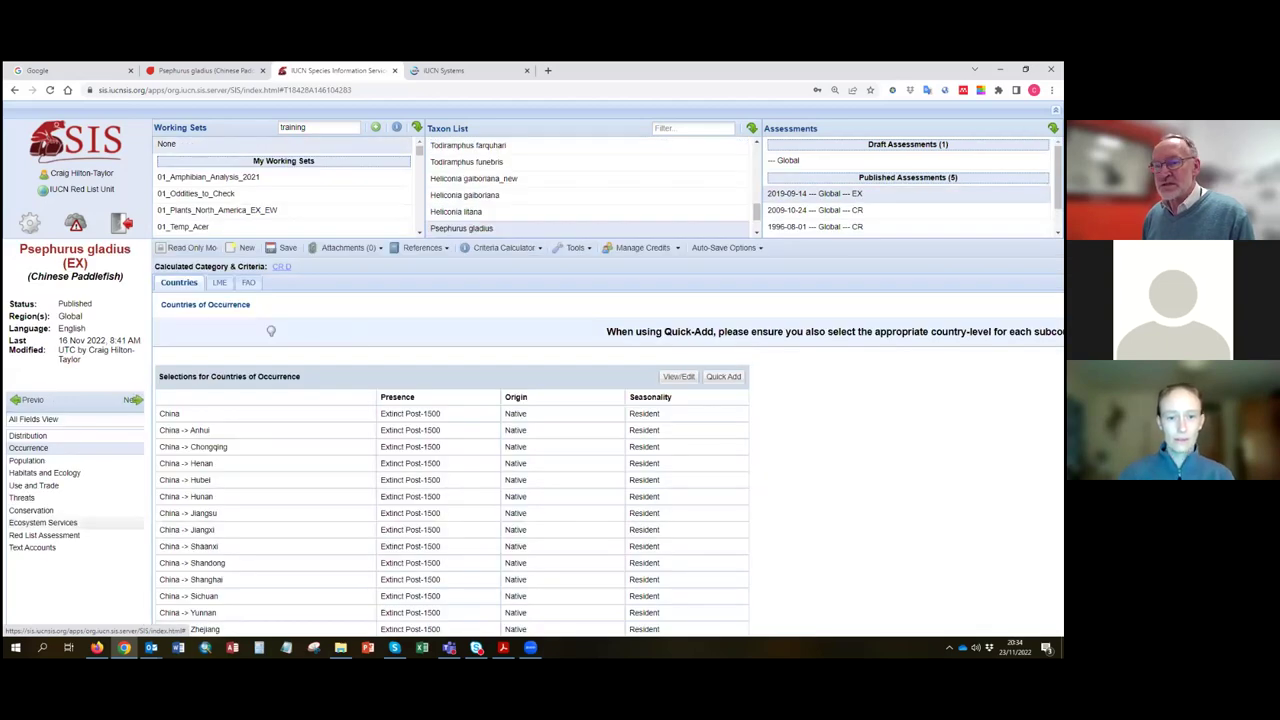
click(44, 535)
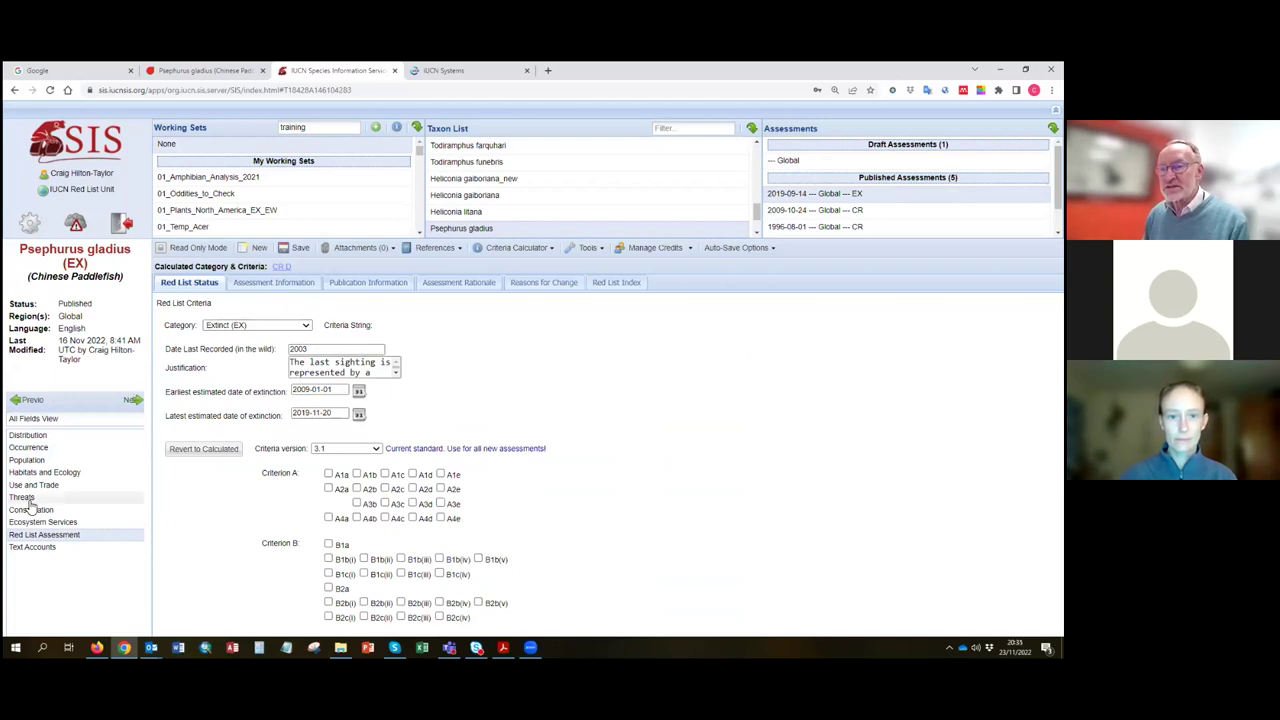
click(29, 449)
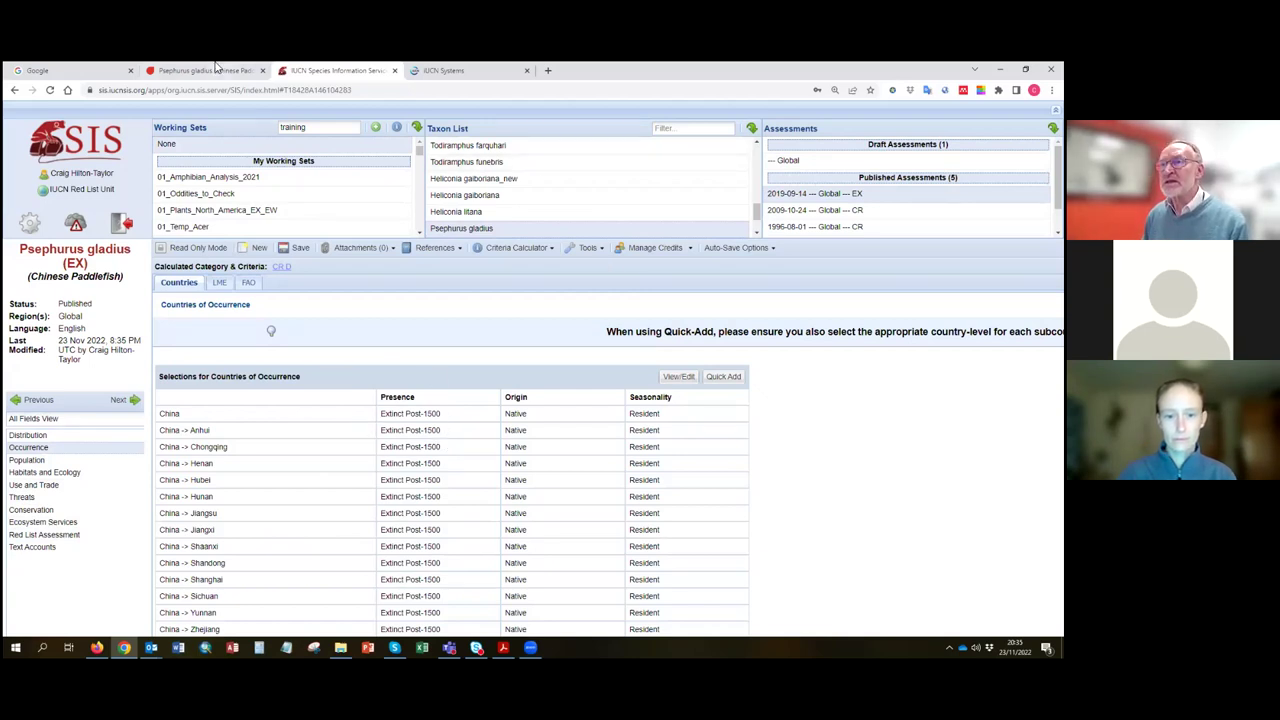
- View the published Chinese Paddlefish page on the IUCN Red List website, including its range map, and close it
click(206, 71)
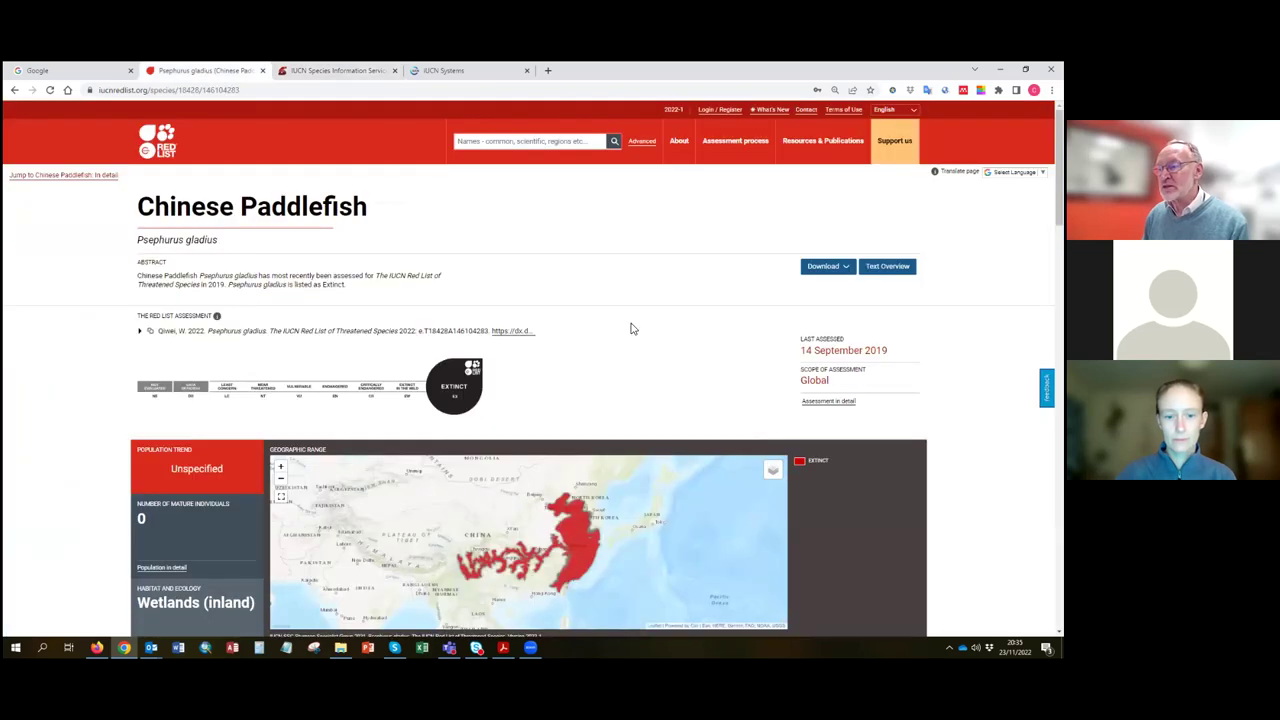
scroll(629, 329, down, 1)
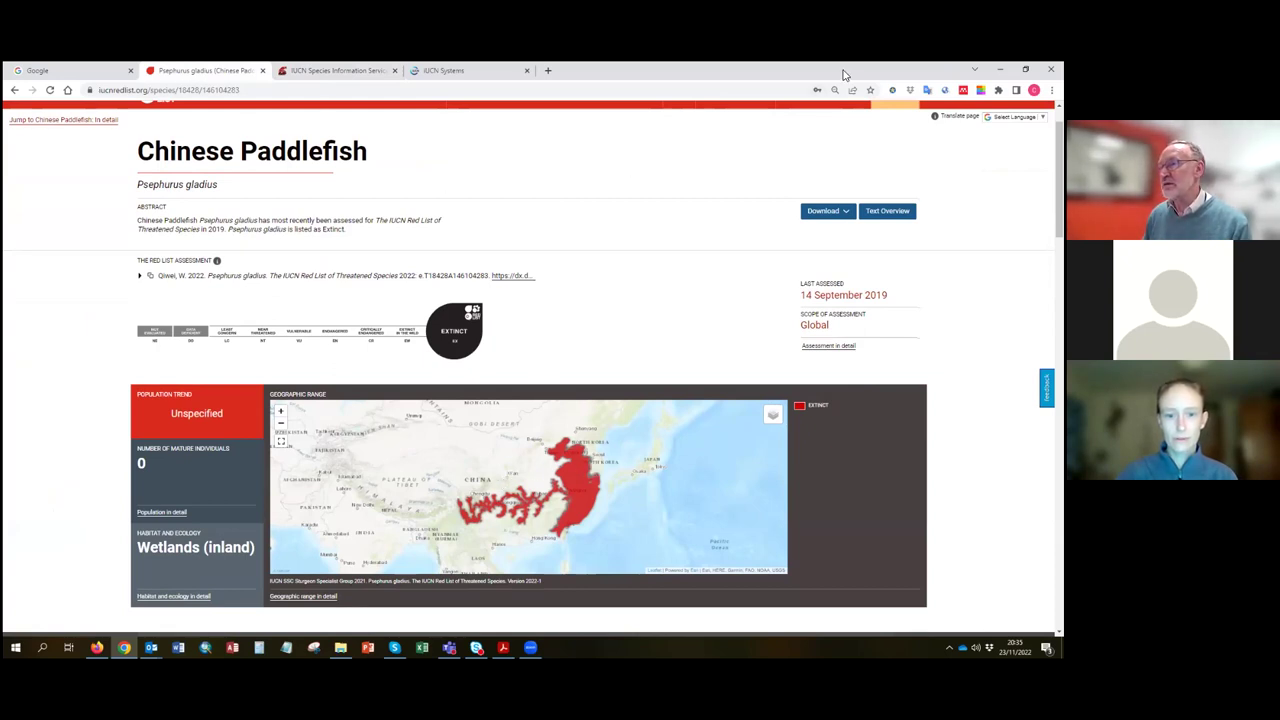
click(262, 71)
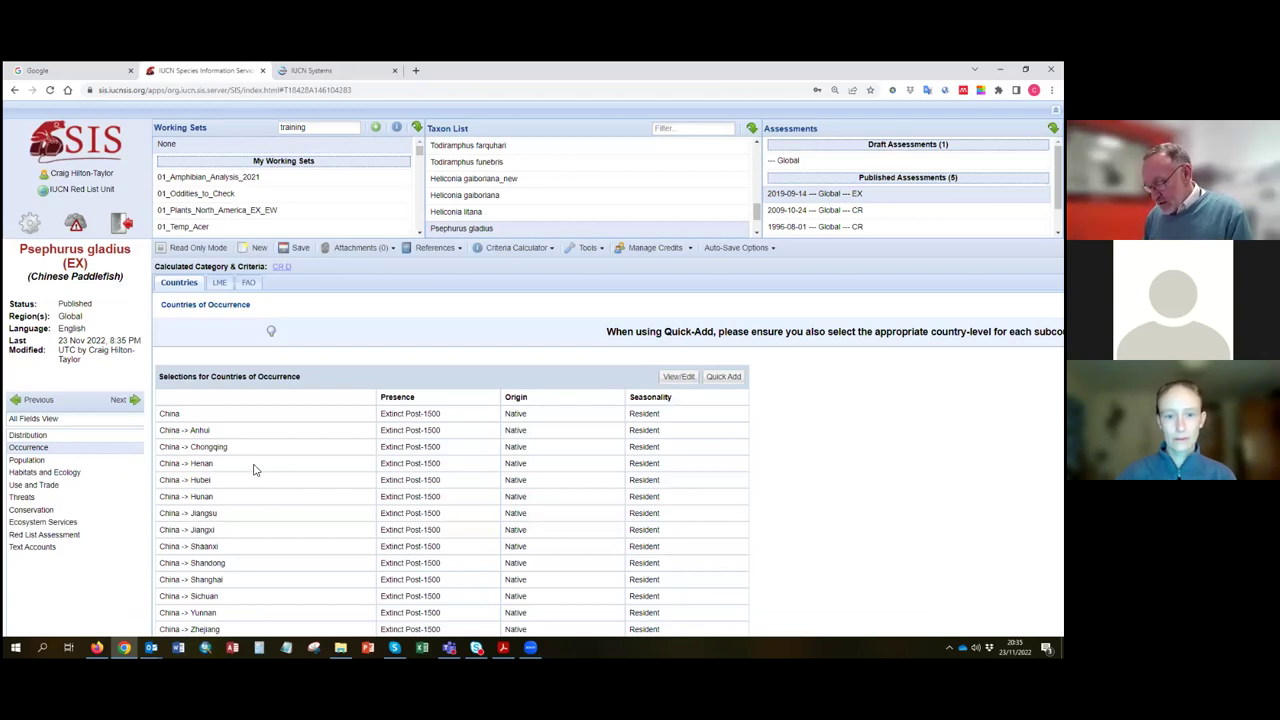
- Compare the coded threats of Psephurus gladius with its threats documentation text
click(22, 497)
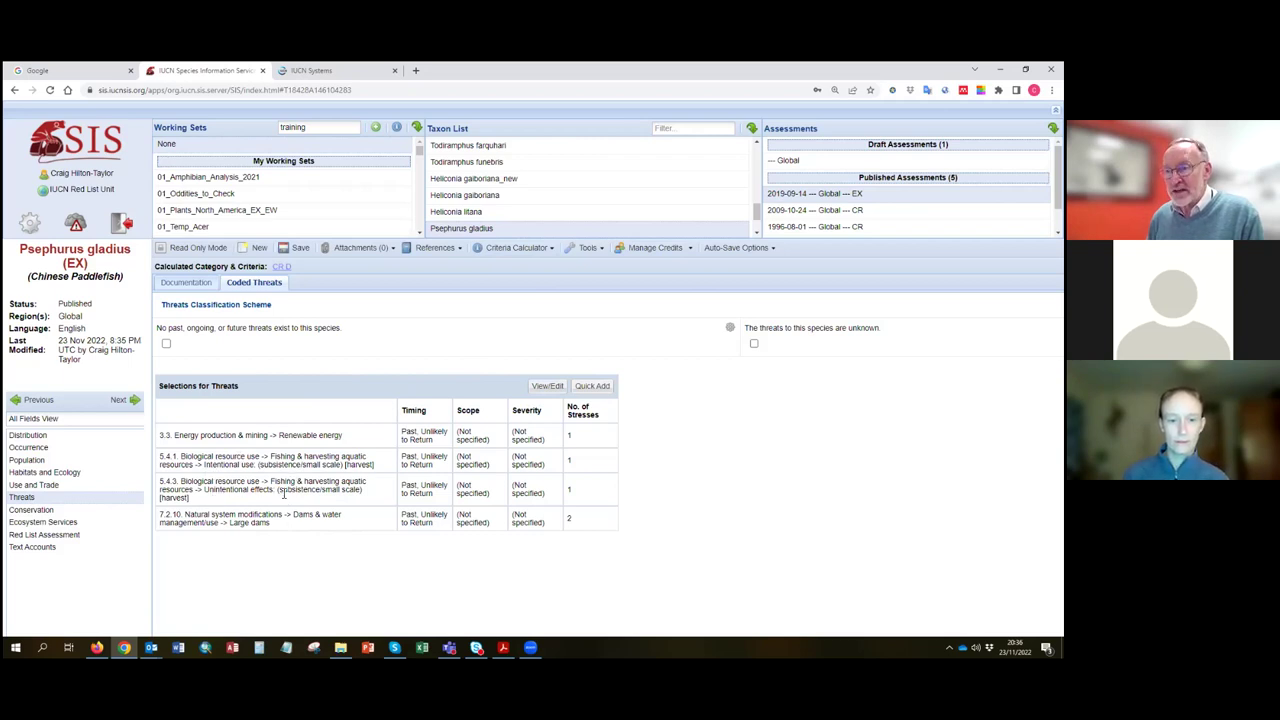
click(198, 282)
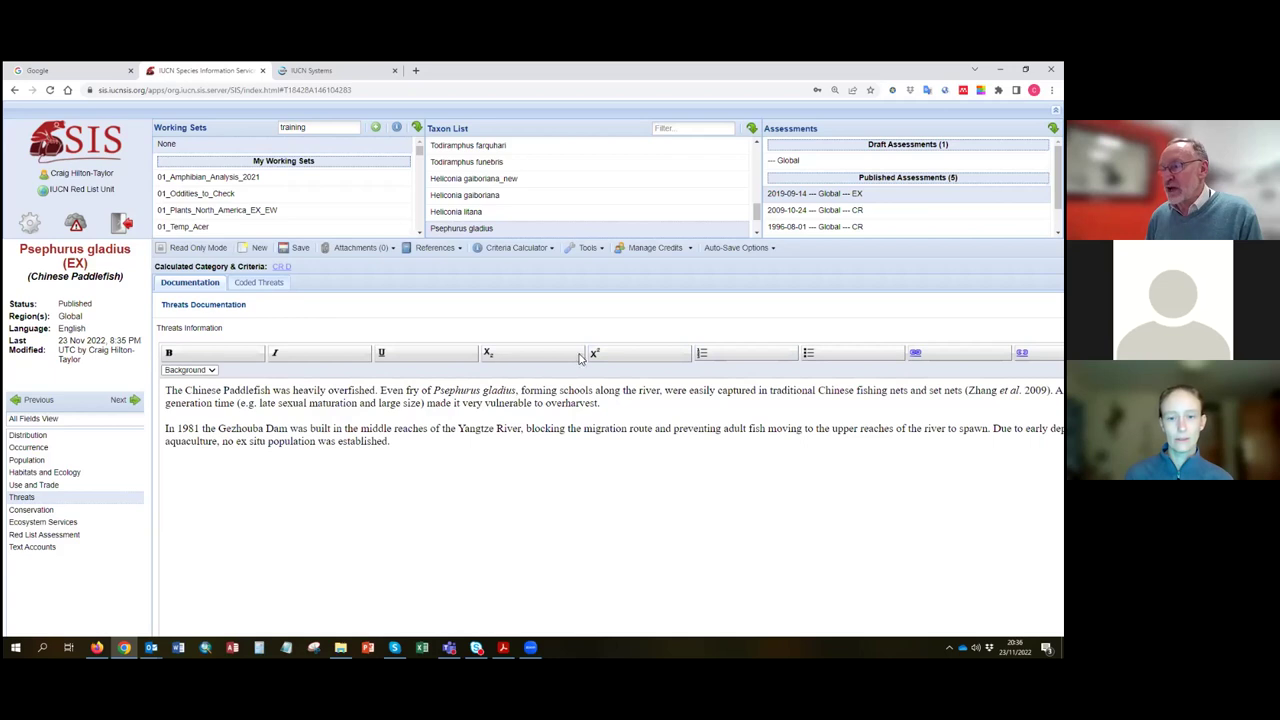
click(271, 284)
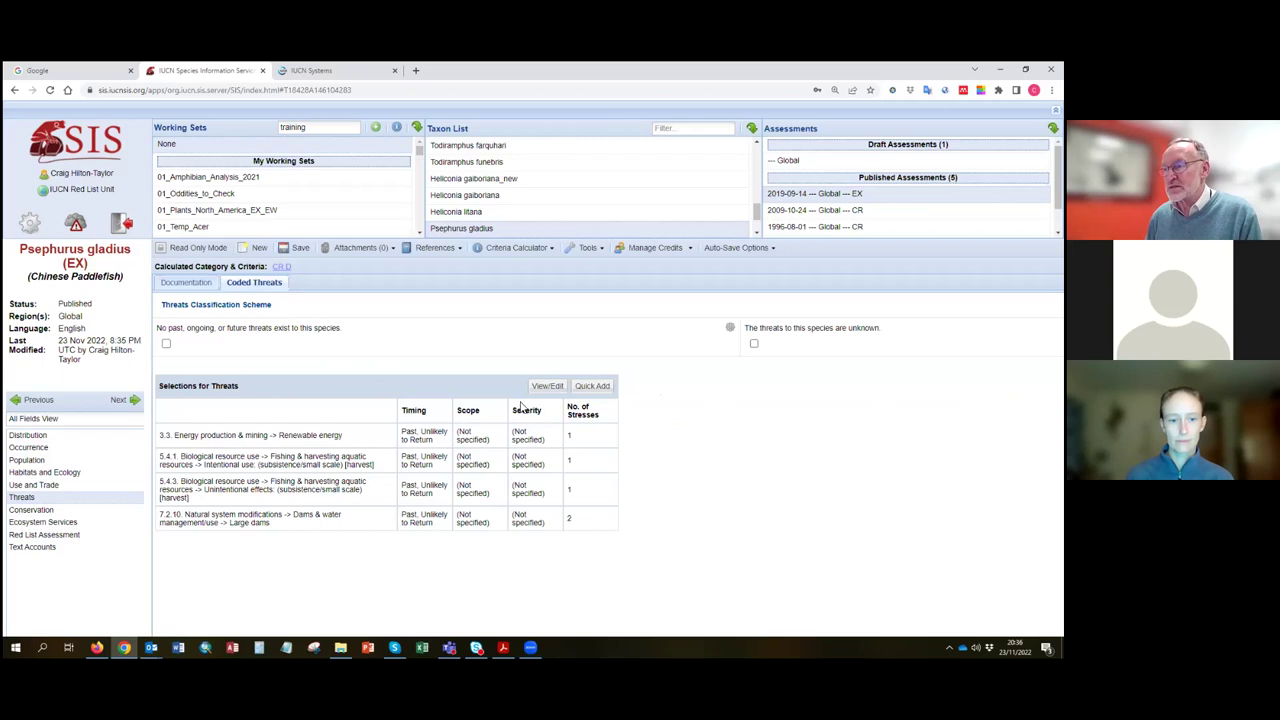
- Inspect the international trade driver options of threat 5.4.1 Intentional use and close the threat entries without changing them
click(546, 387)
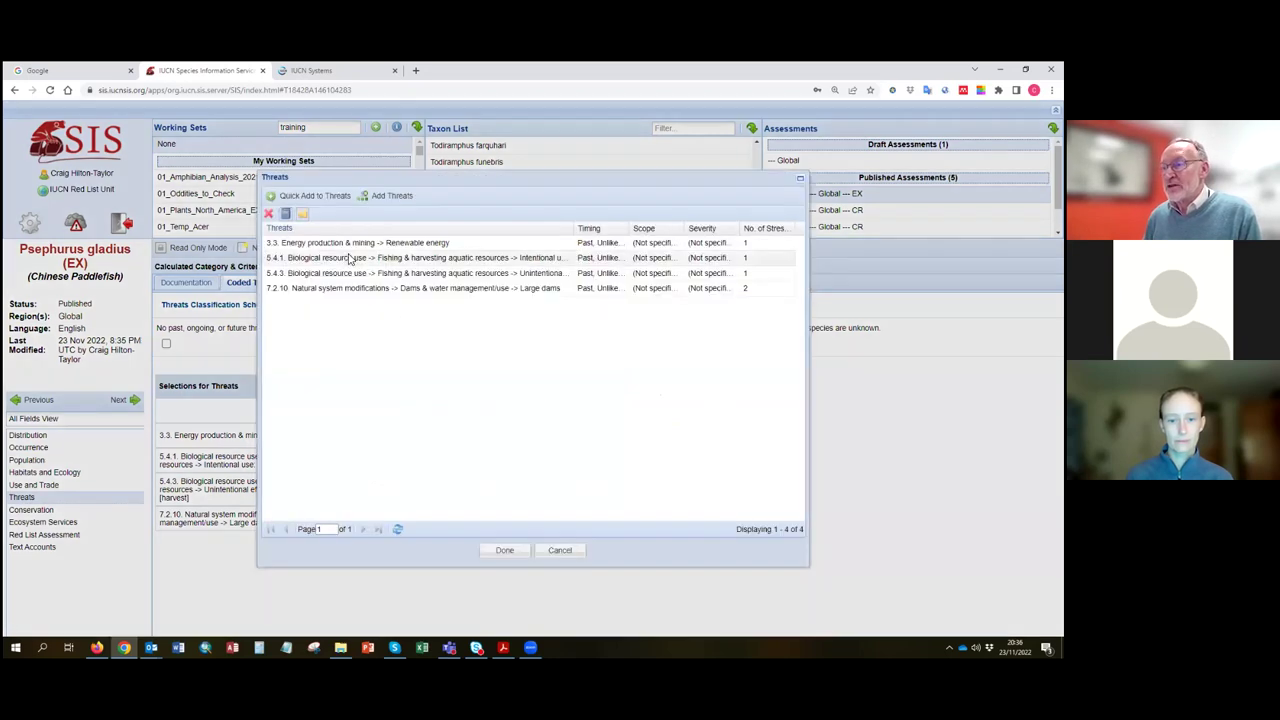
double_click(327, 259)
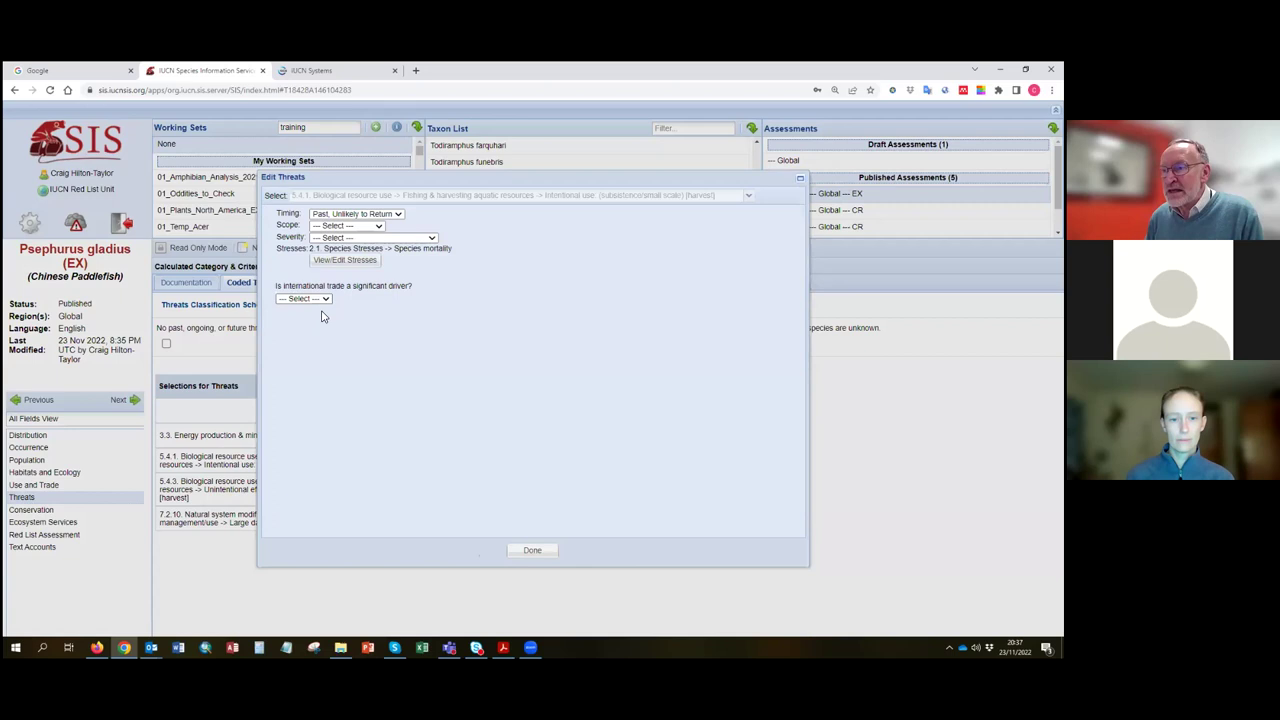
click(325, 300)
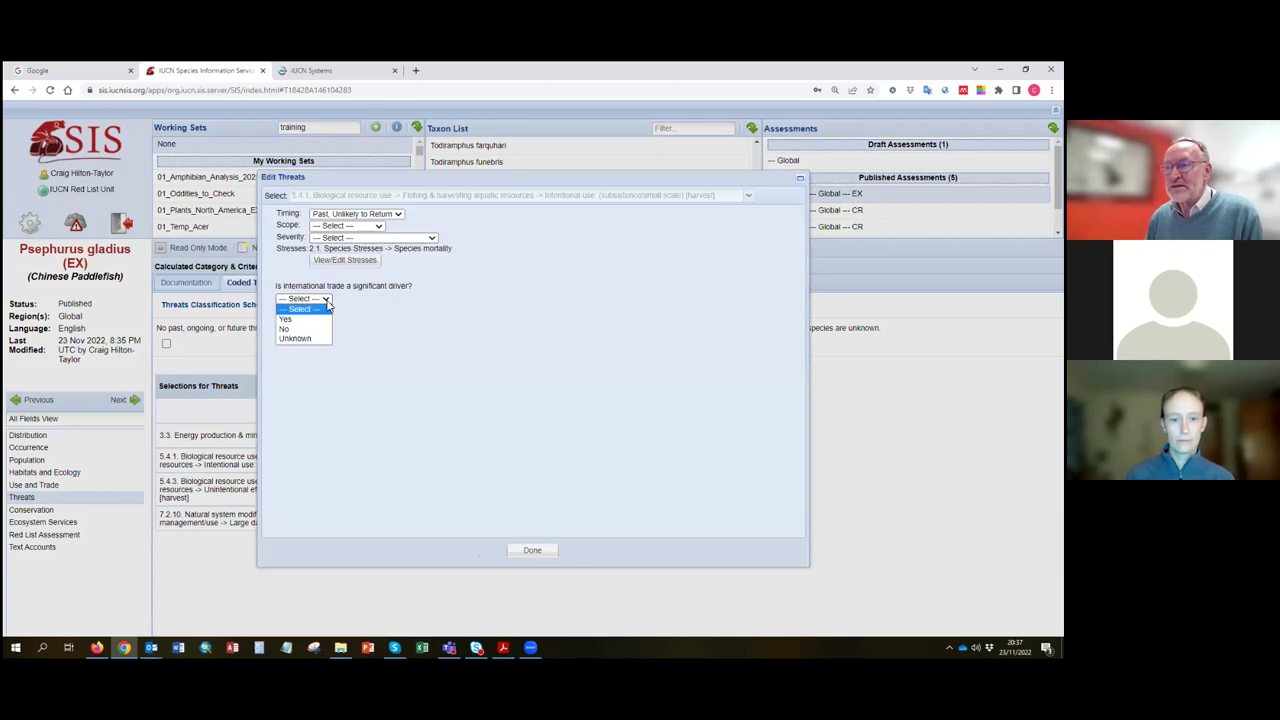
click(390, 318)
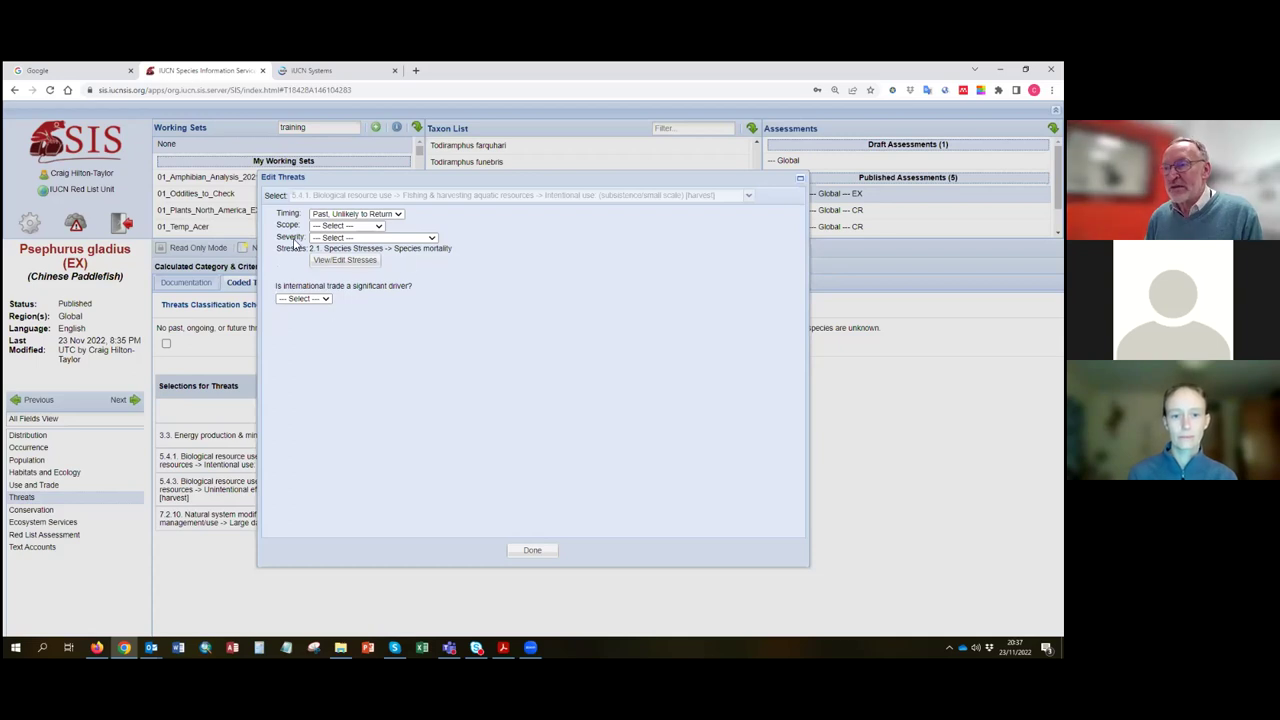
click(538, 551)
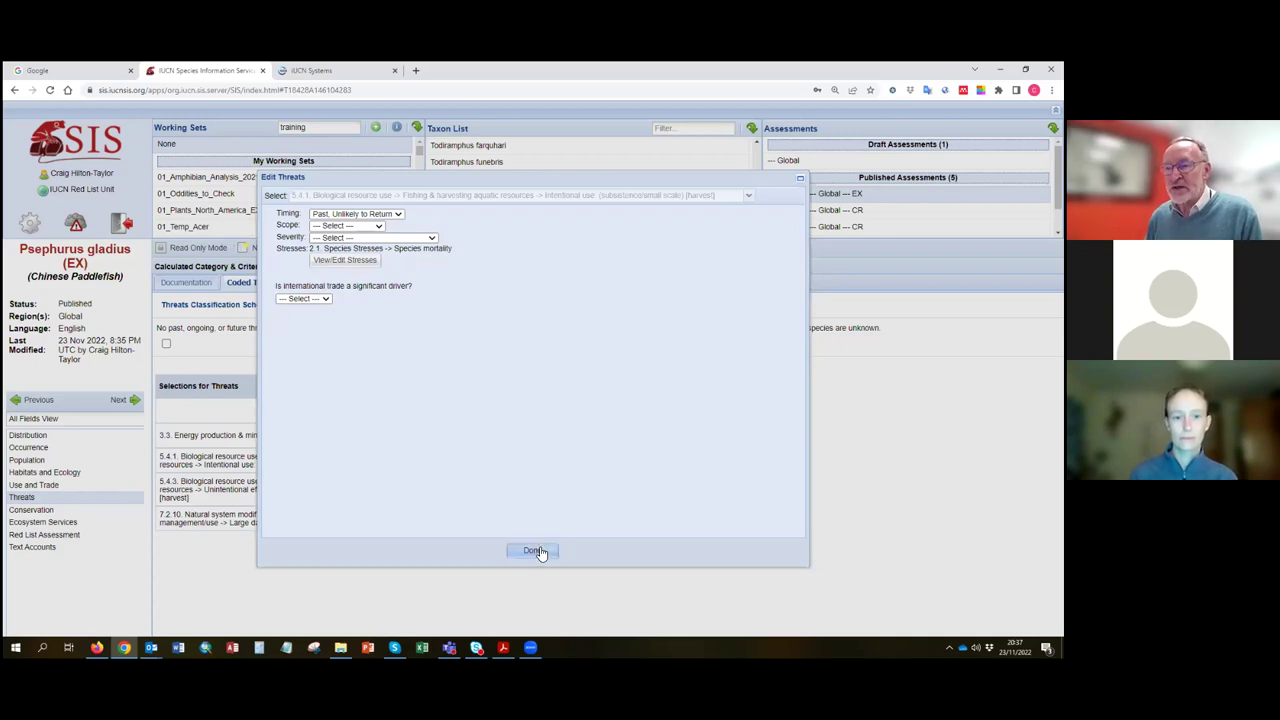
click(506, 552)
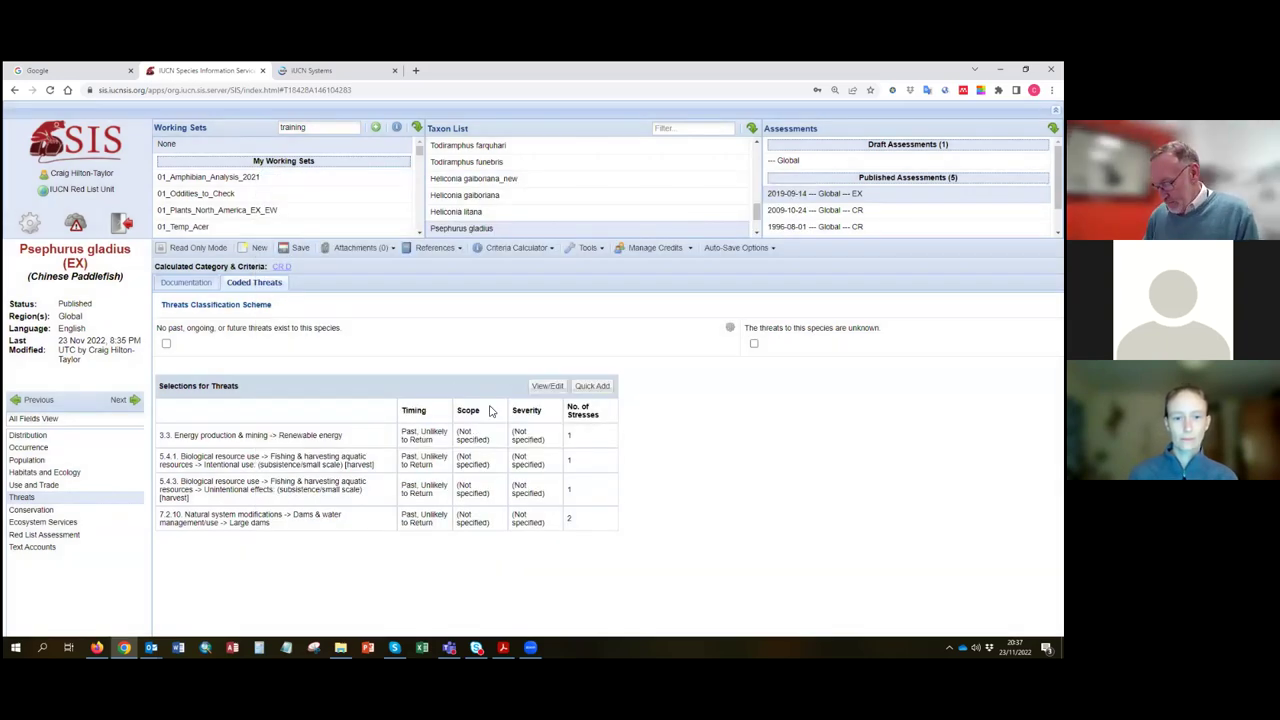
- Review the Use and Trade information for Psephurus gladius, inspect the list of End Use options and cancel it
click(35, 486)
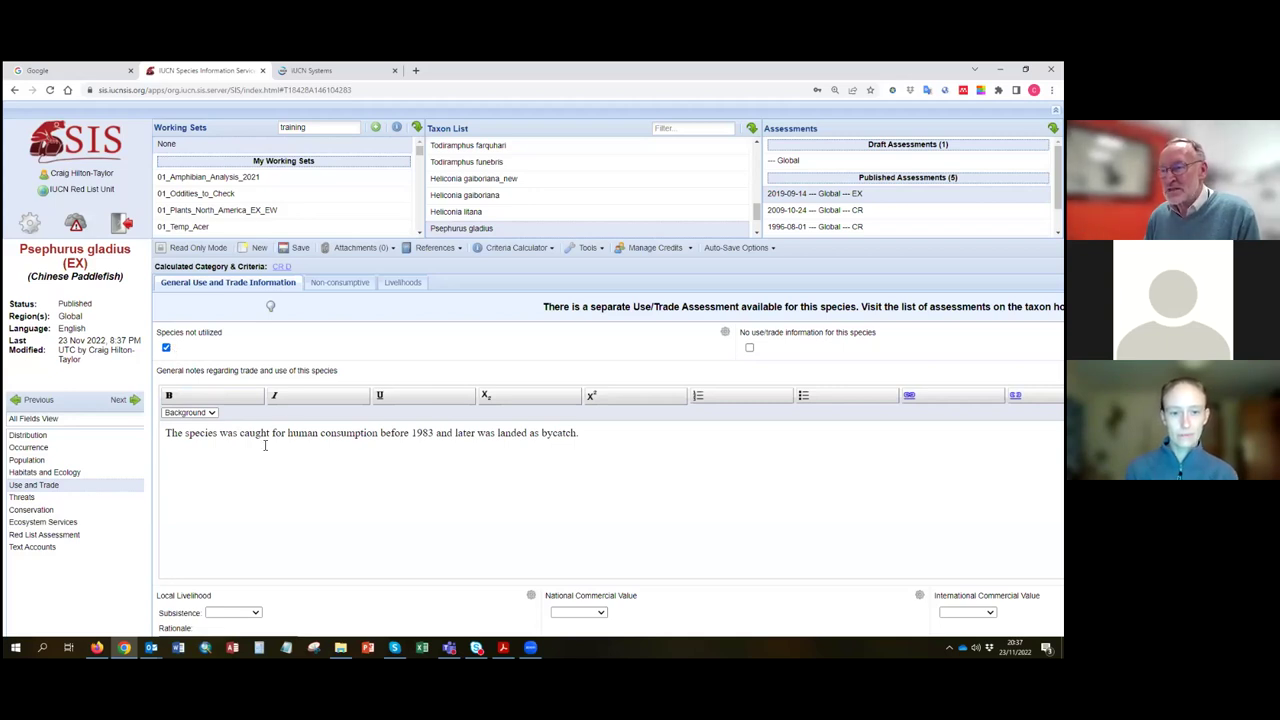
scroll(318, 501, down, 5)
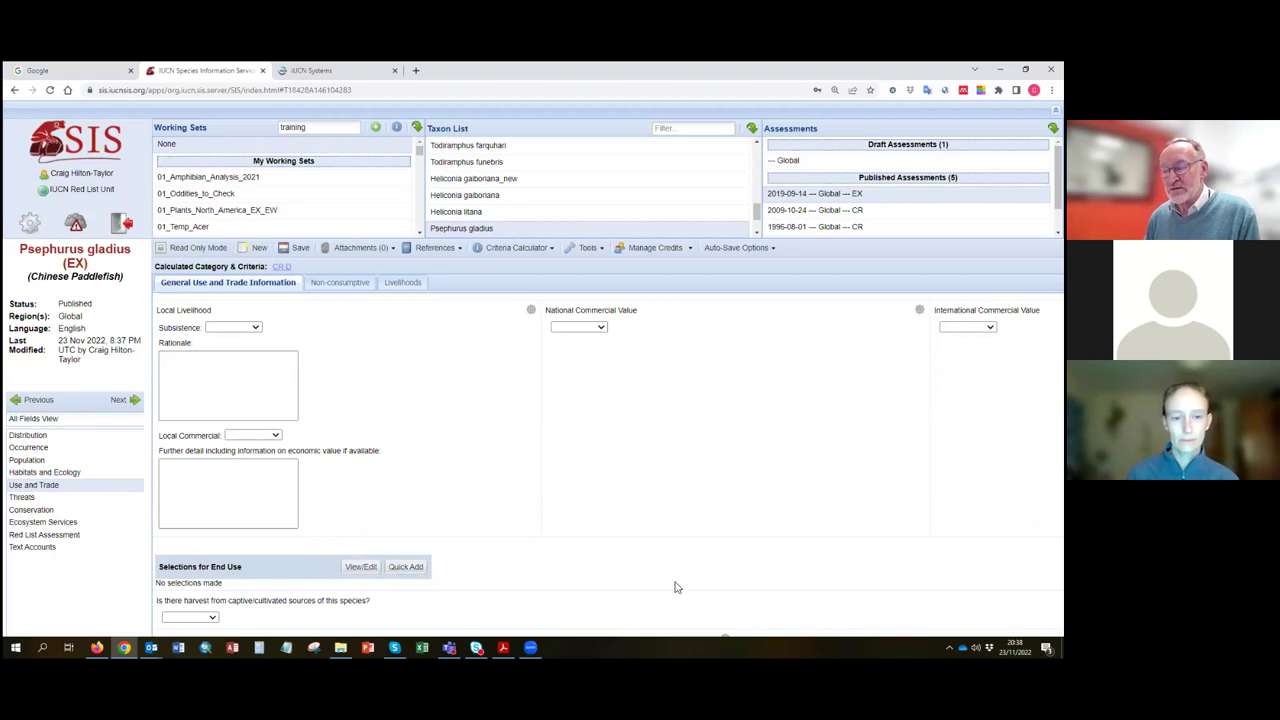
click(361, 567)
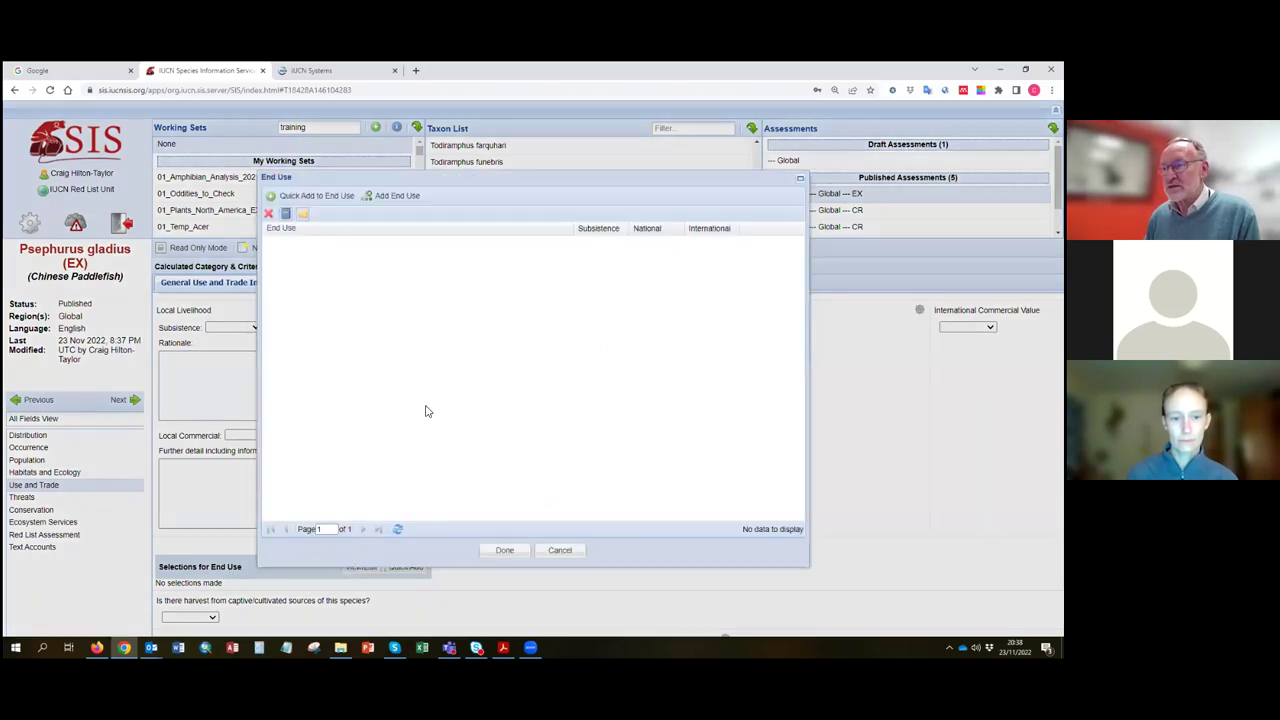
click(397, 197)
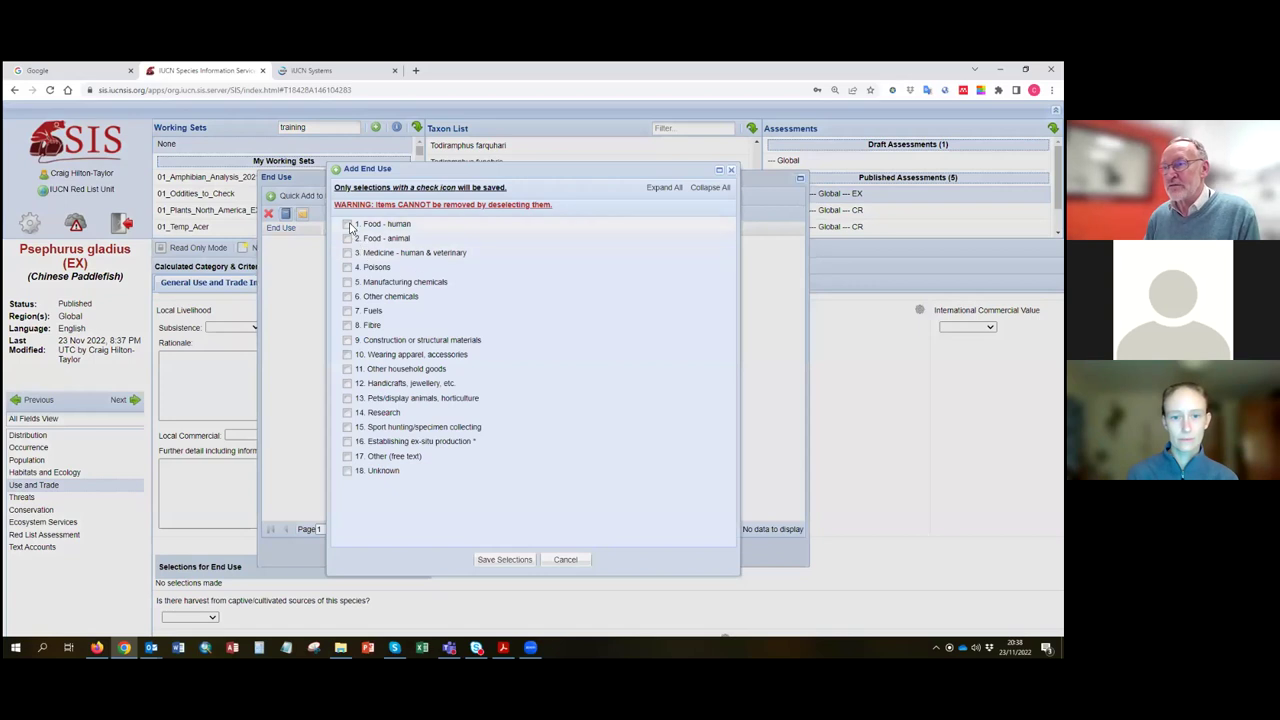
click(565, 559)
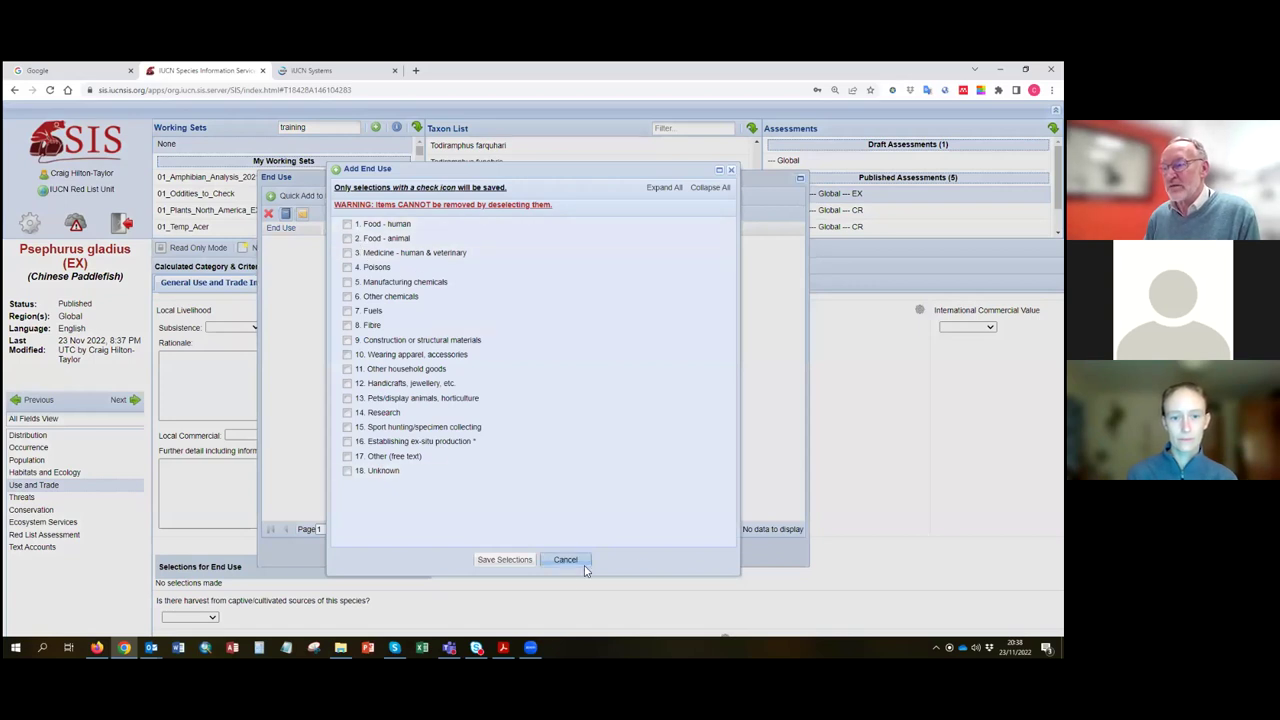
click(559, 550)
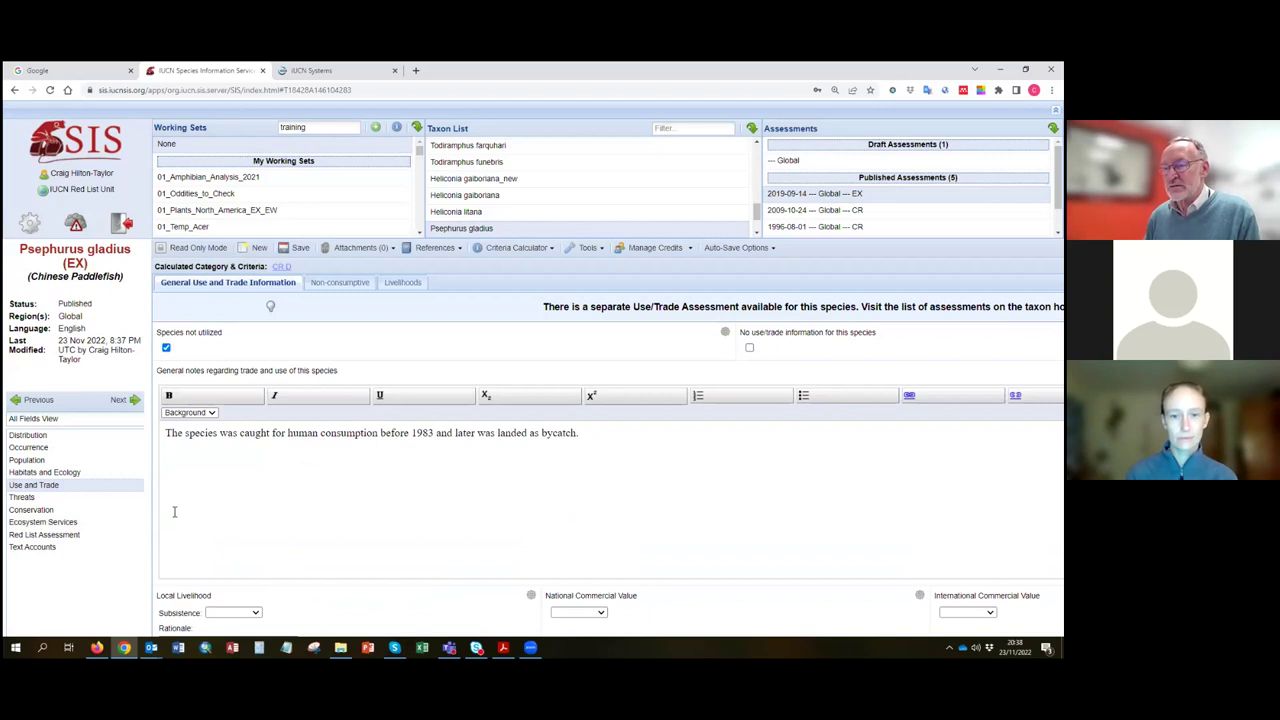
- Recheck the coded threats and Use and Trade notes, and open the draft Global assessment of Psephurus gladius
click(33, 498)
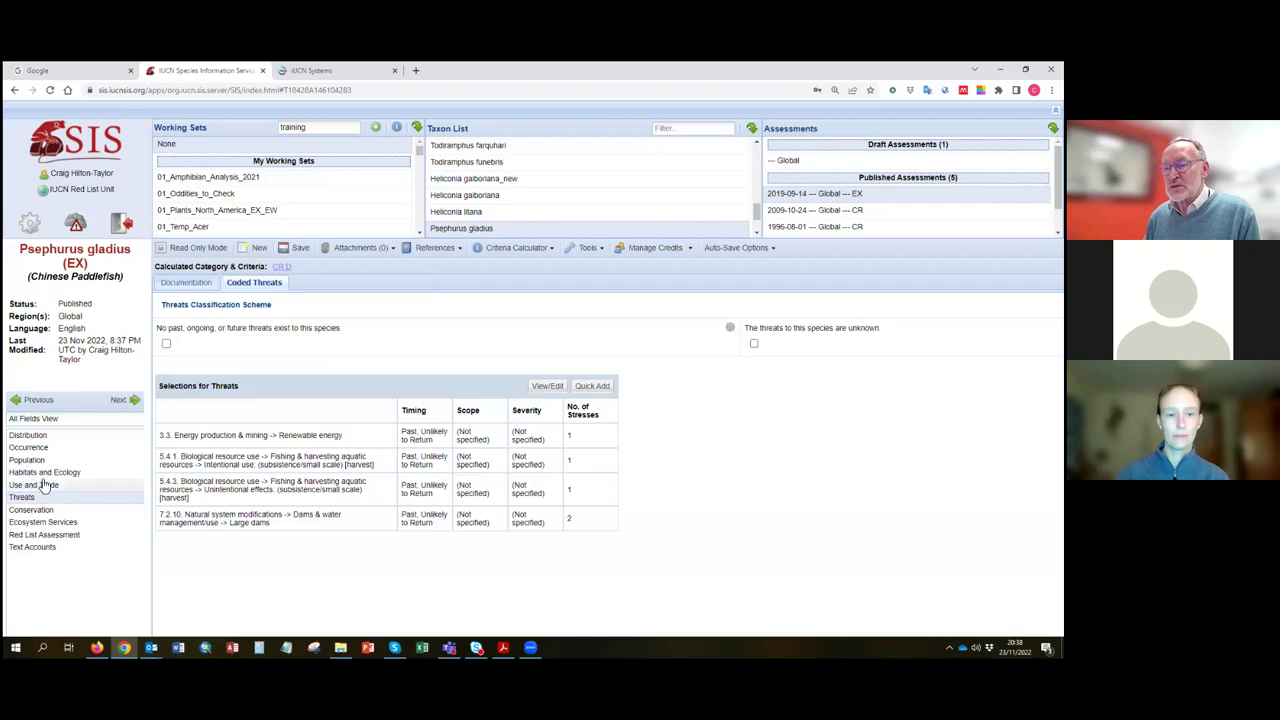
click(43, 486)
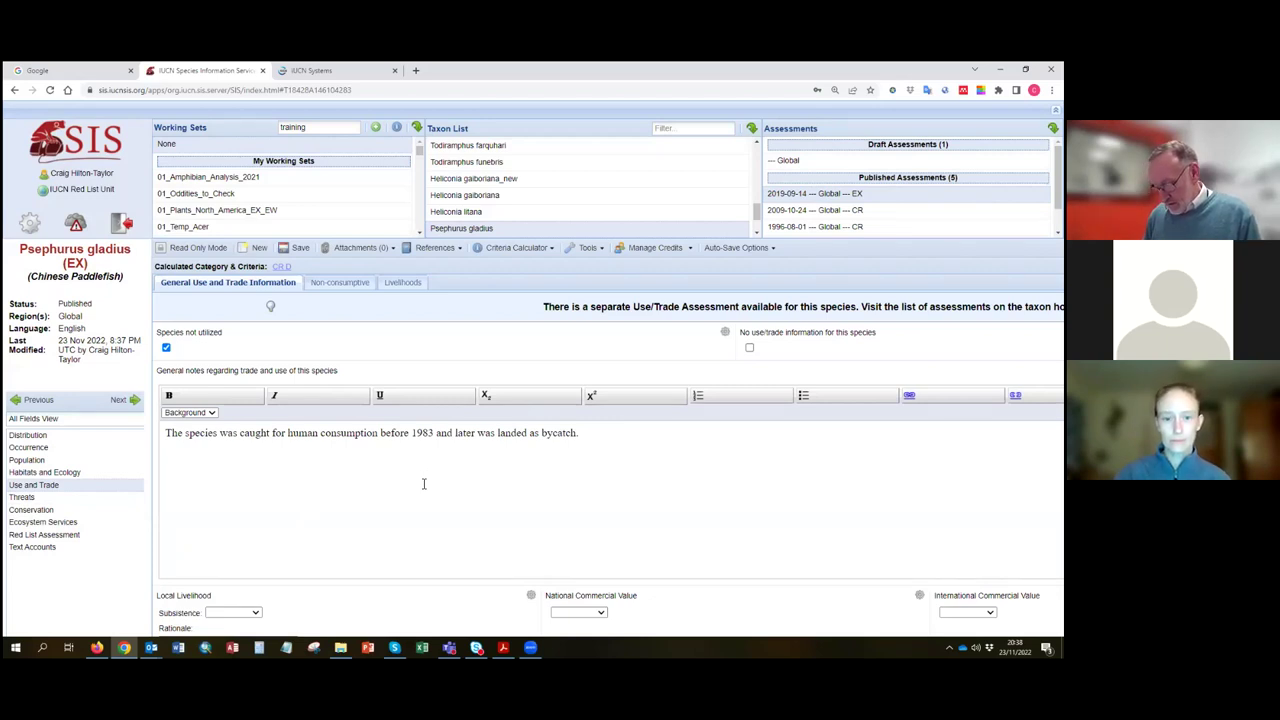
click(35, 400)
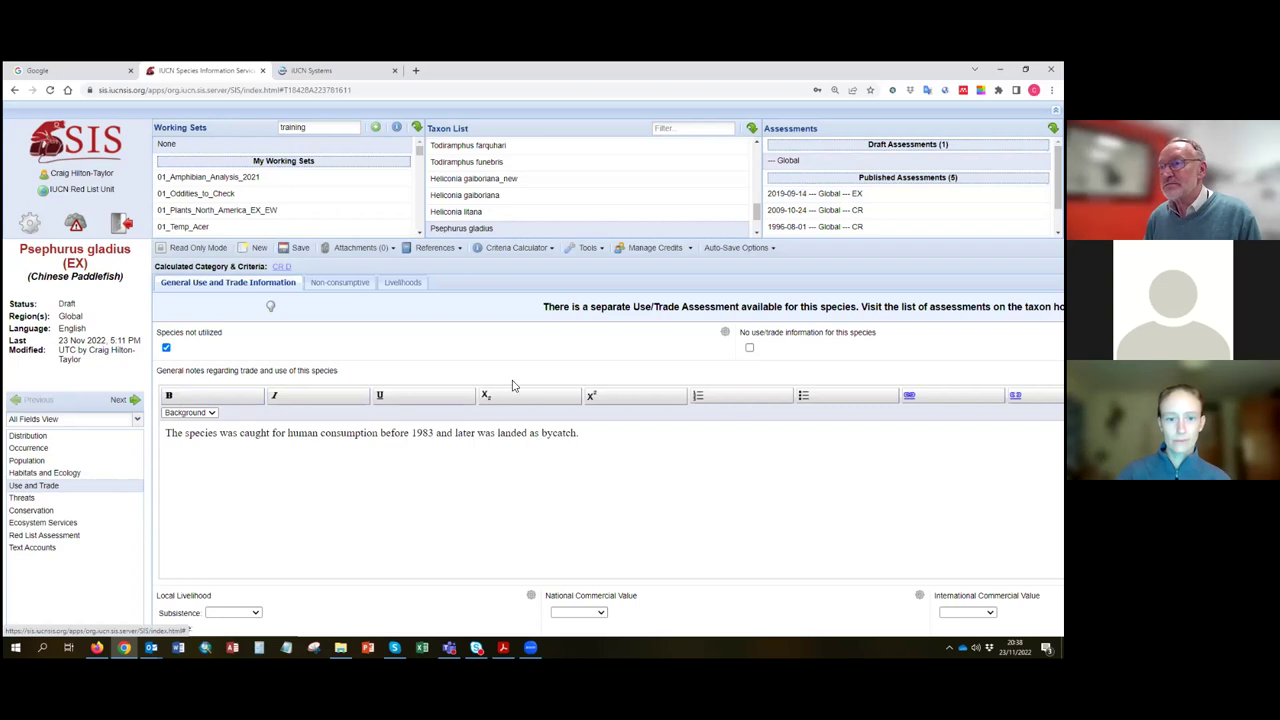
- Open the draft Global assessment of Heliconia gaiboriana_new and mark it as having no use/trade information for this species
click(493, 180)
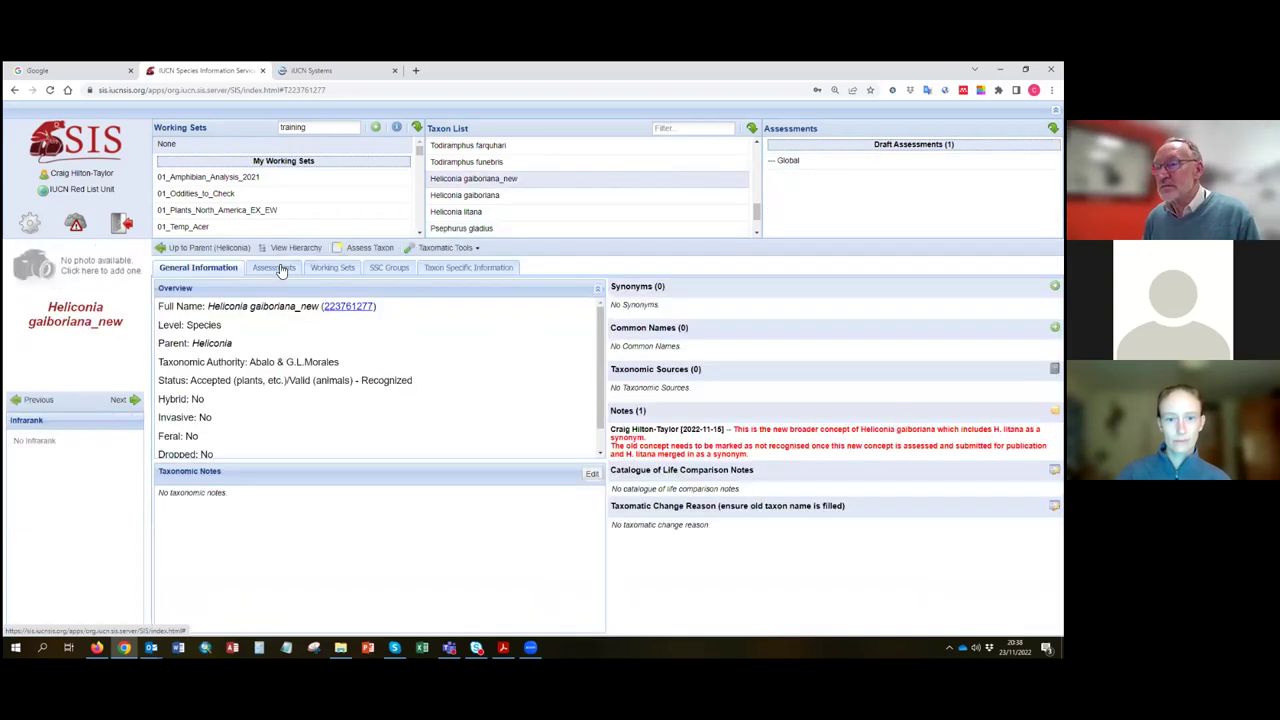
click(282, 268)
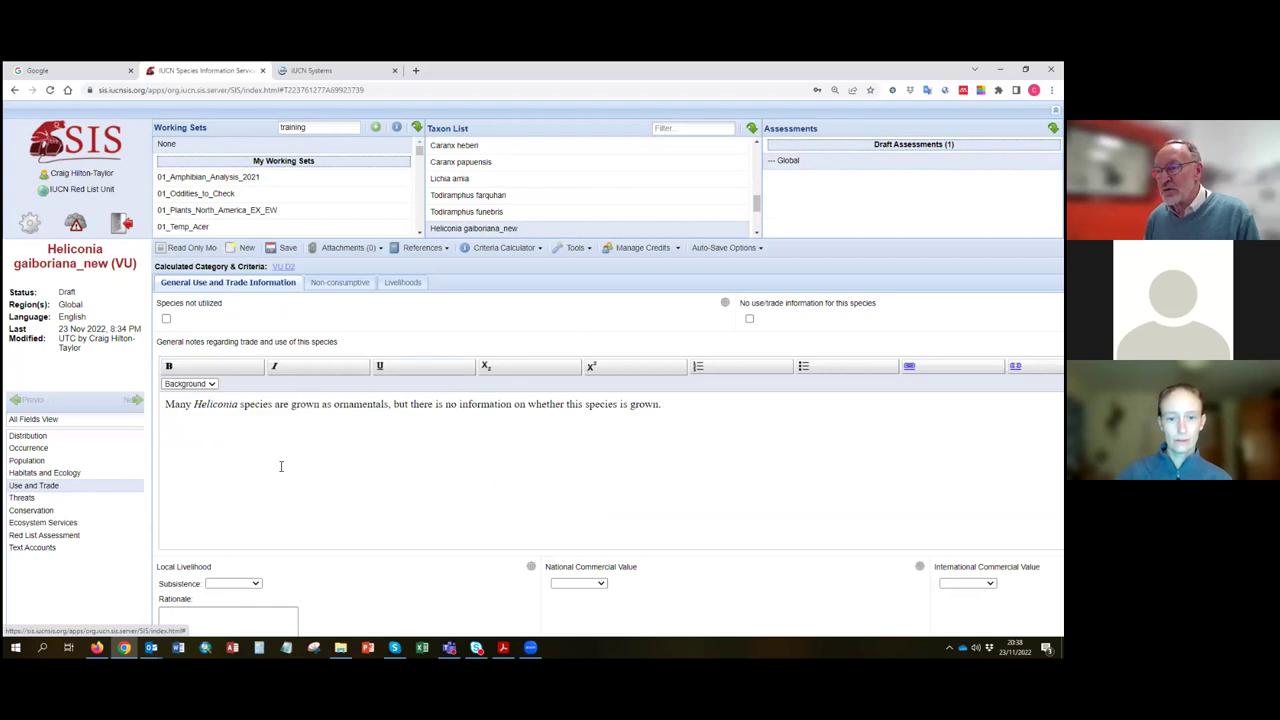
click(750, 320)
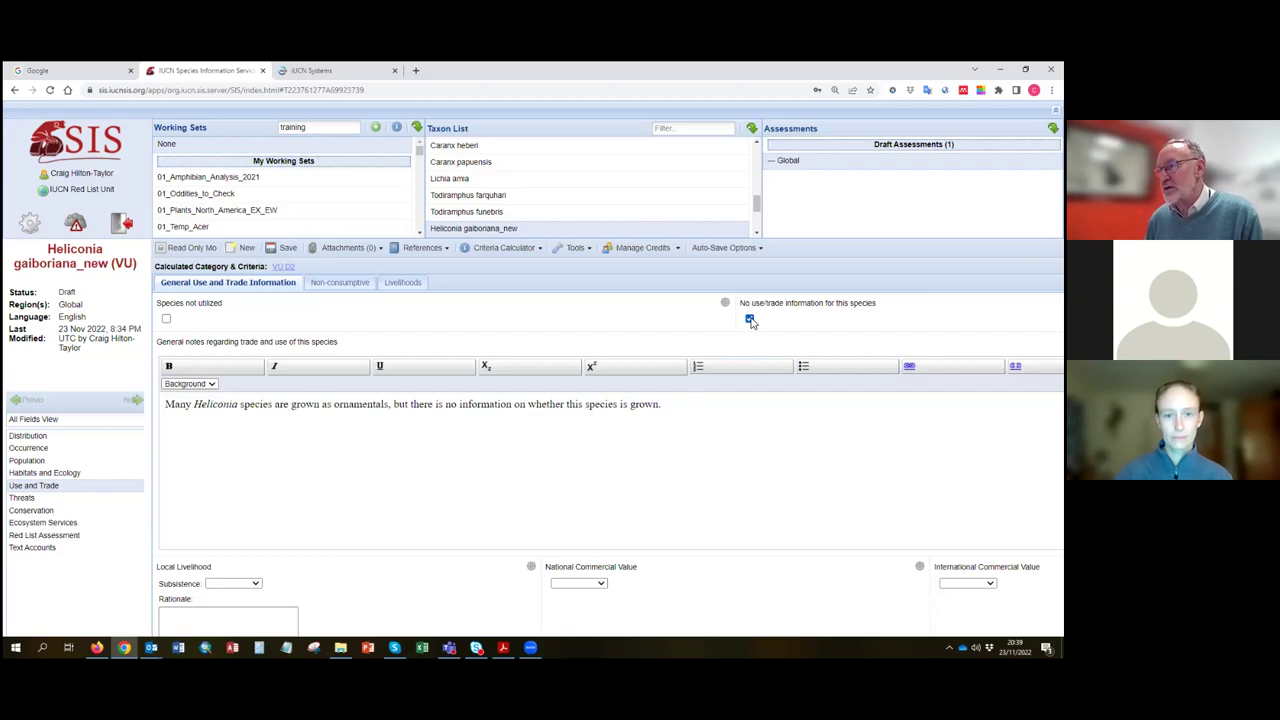
- Clear the mark for no use/trade information for this species, and try marking the species as not utilized before clearing that too
click(750, 320)
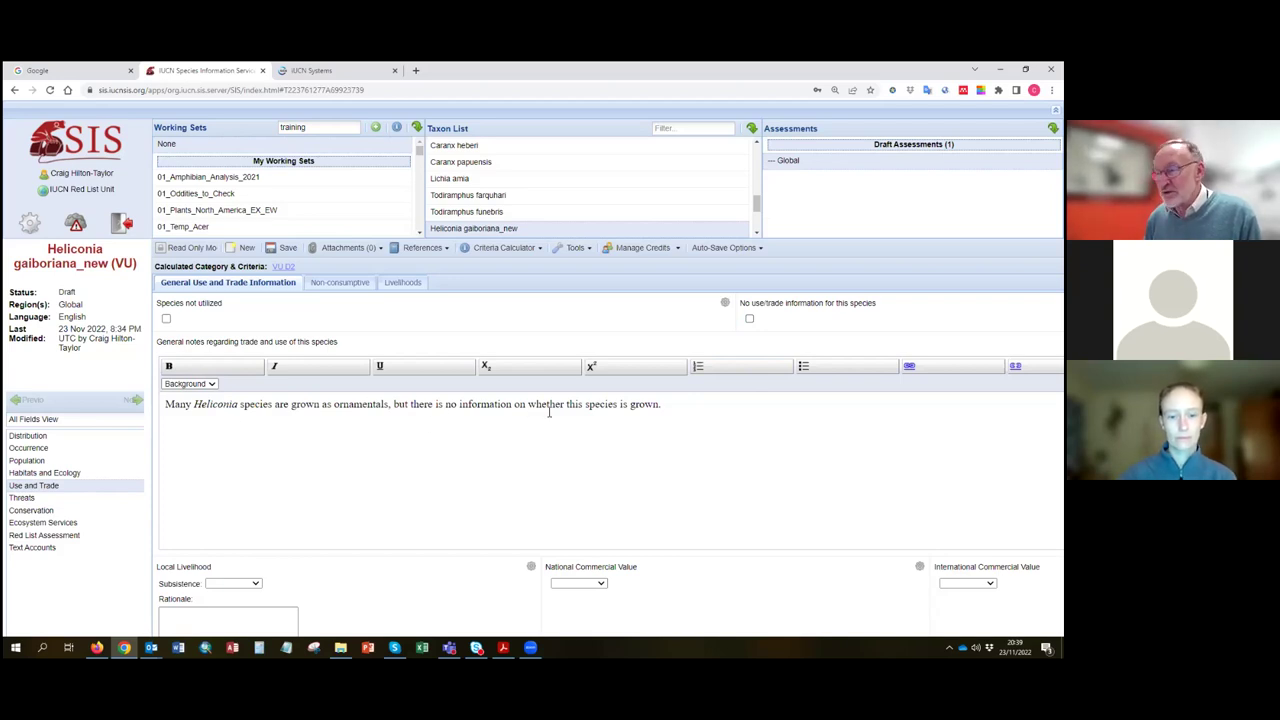
click(166, 319)
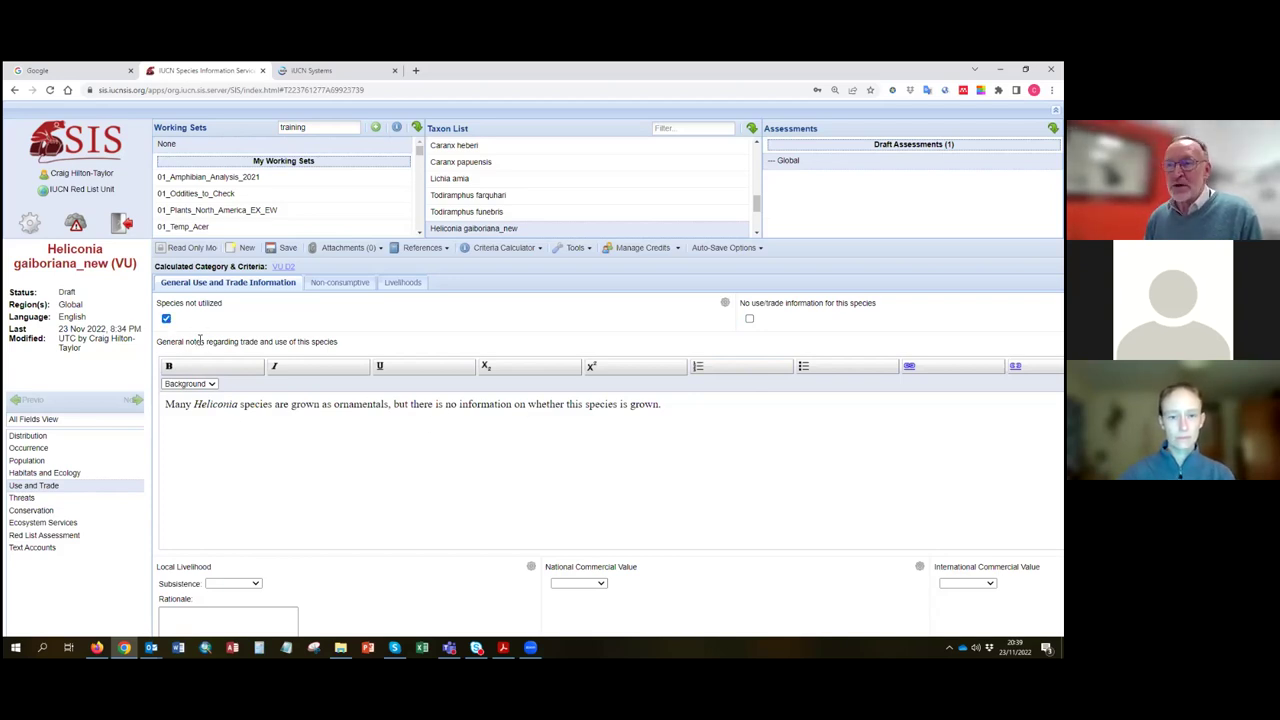
click(166, 319)
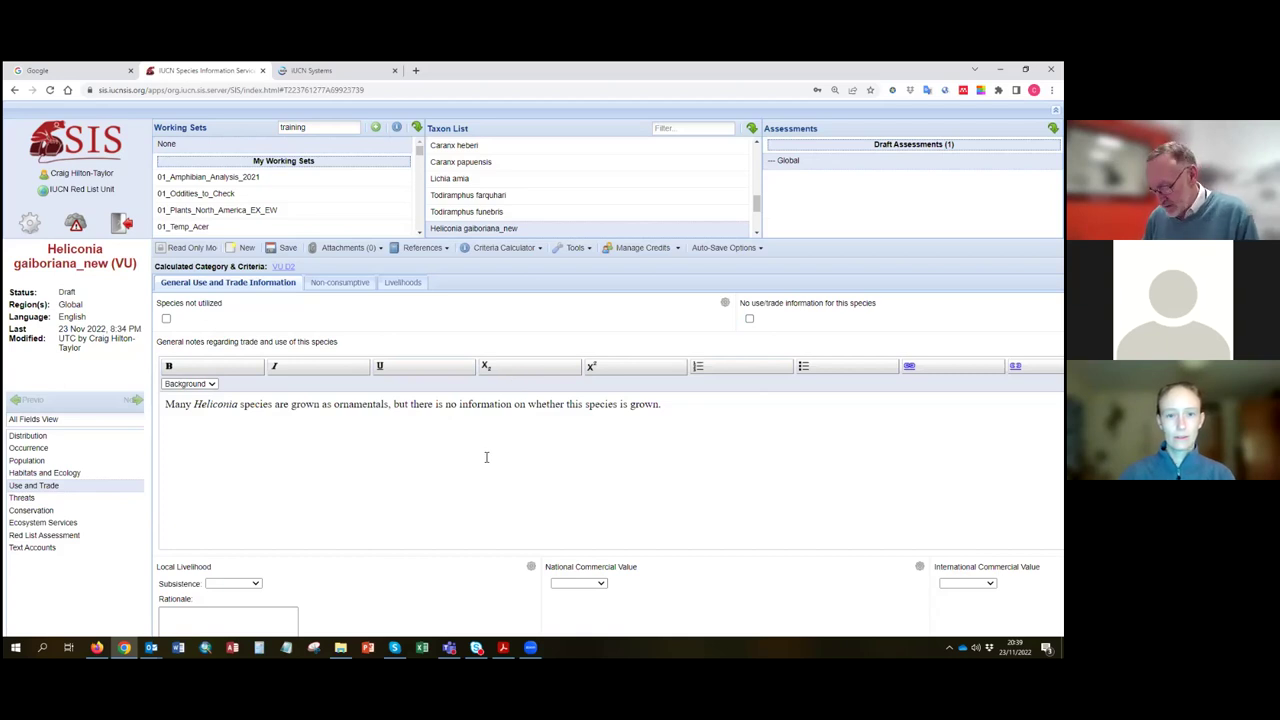
- Try adding threat 5.3.4 Unintentional effects: (large scale) [harvest] to the coded threats of Heliconia gaiboriana_new and discard the selection
click(24, 498)
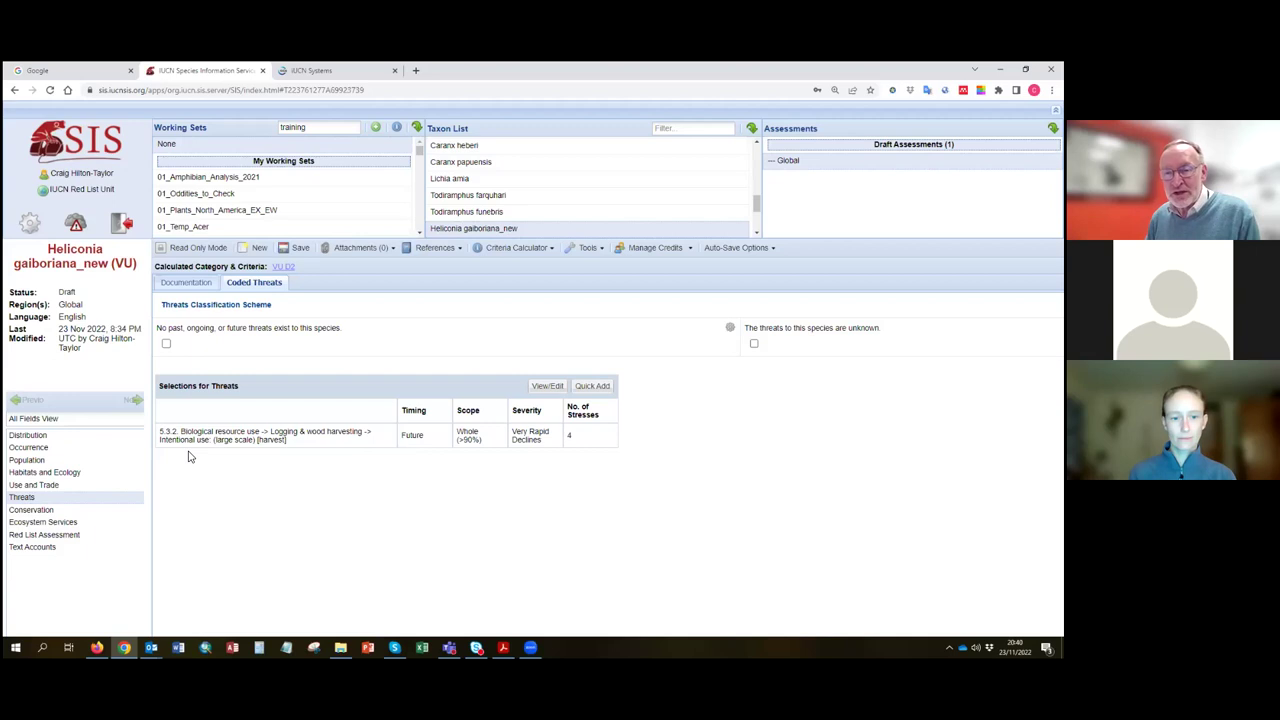
click(547, 386)
click(390, 196)
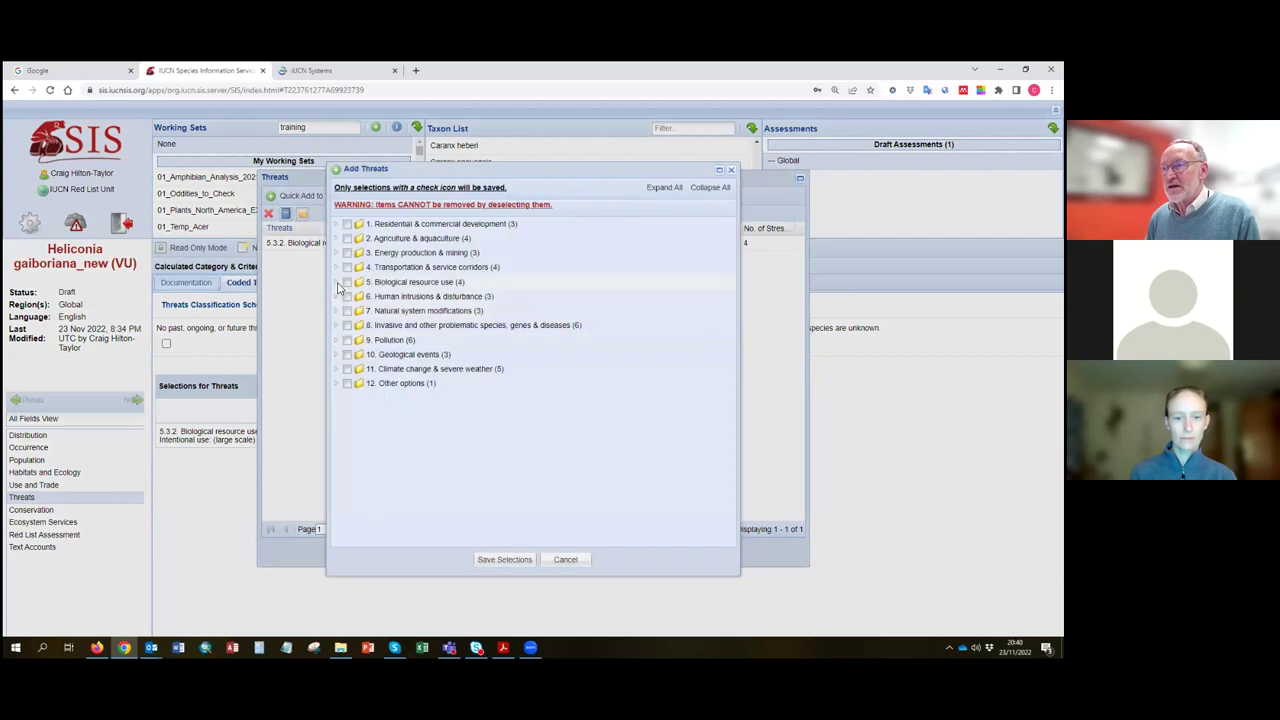
click(347, 282)
click(348, 325)
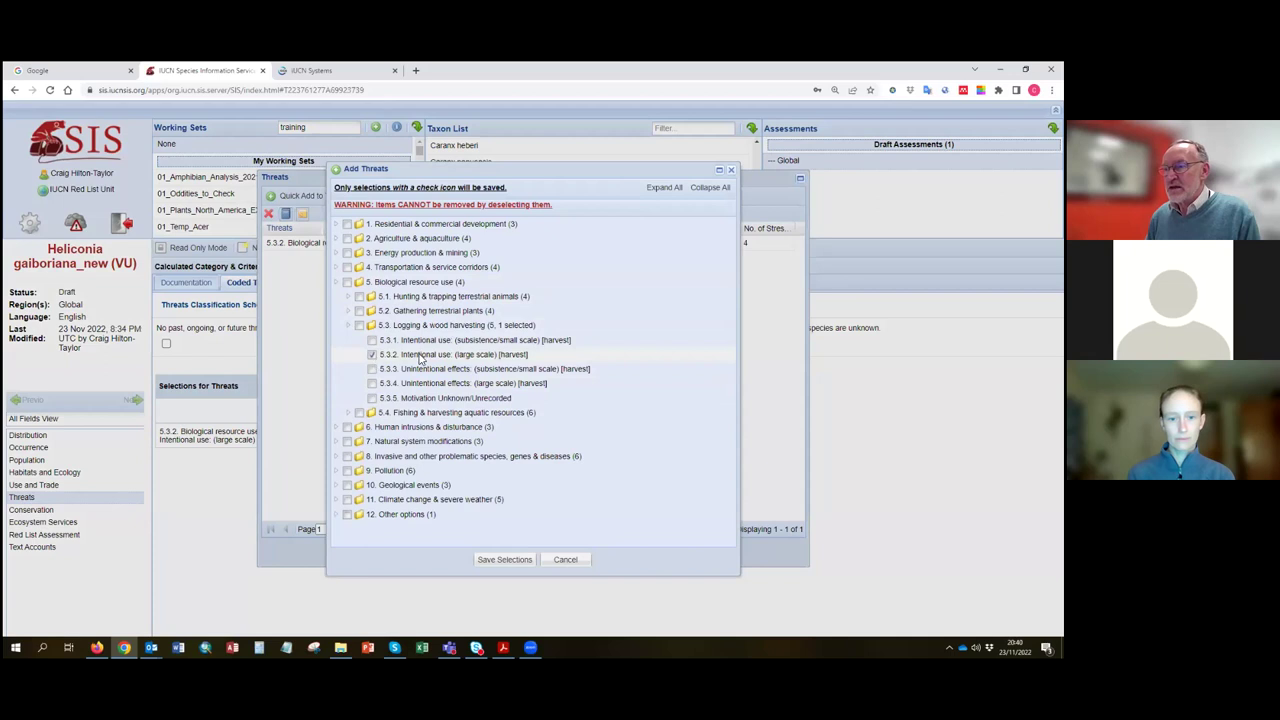
click(372, 385)
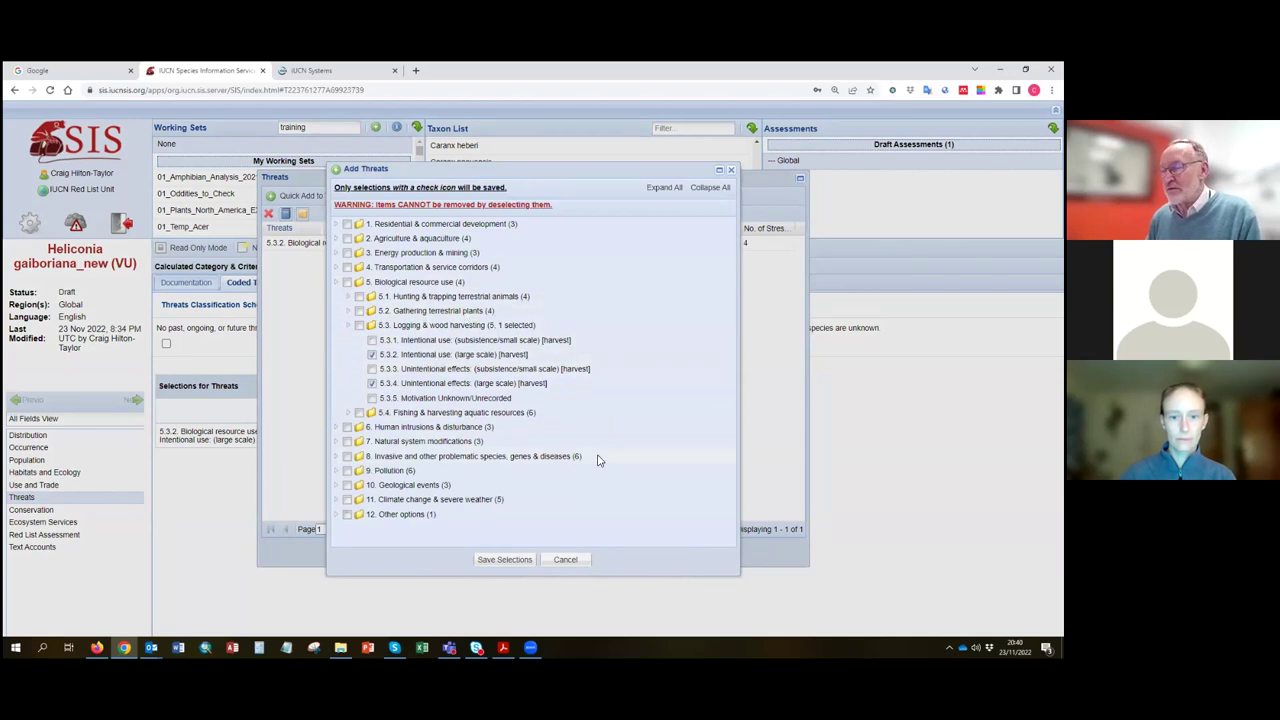
click(566, 561)
click(557, 551)
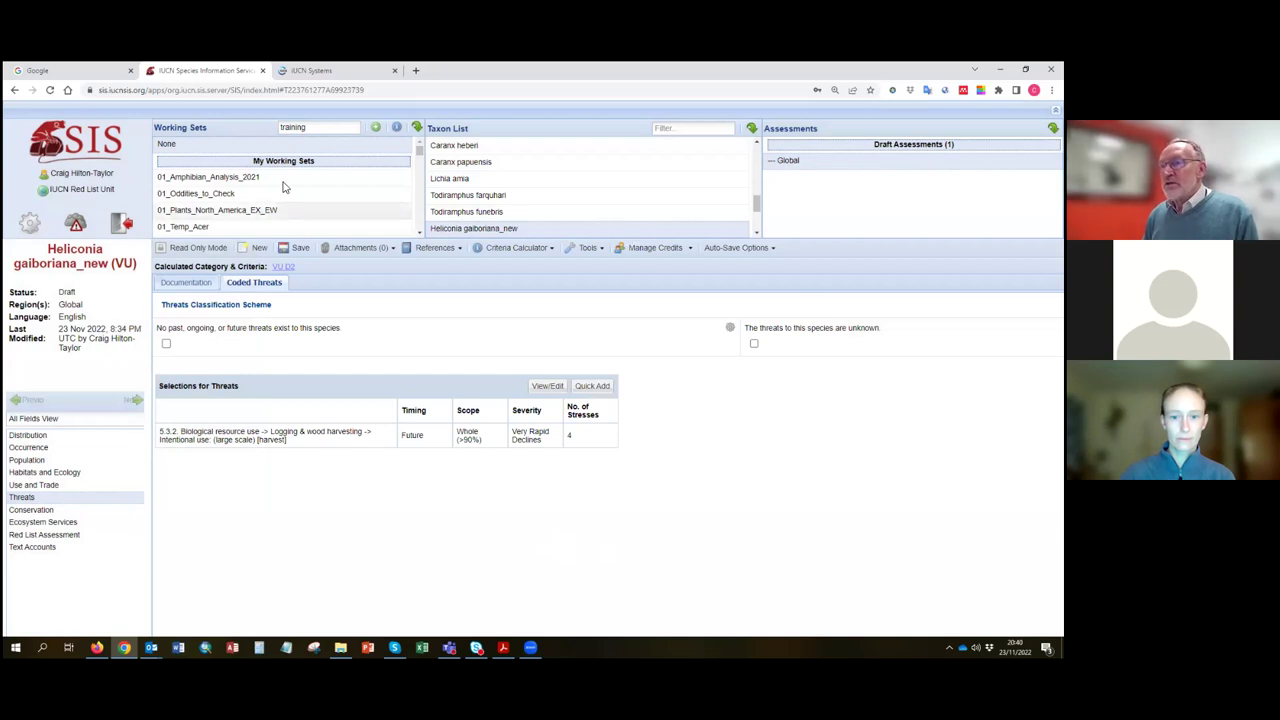
- Open the draft Global assessment of Pritchardia gordonii from the Training_SIS_CS working set and review its threats documentation and coded threats
key(Return)
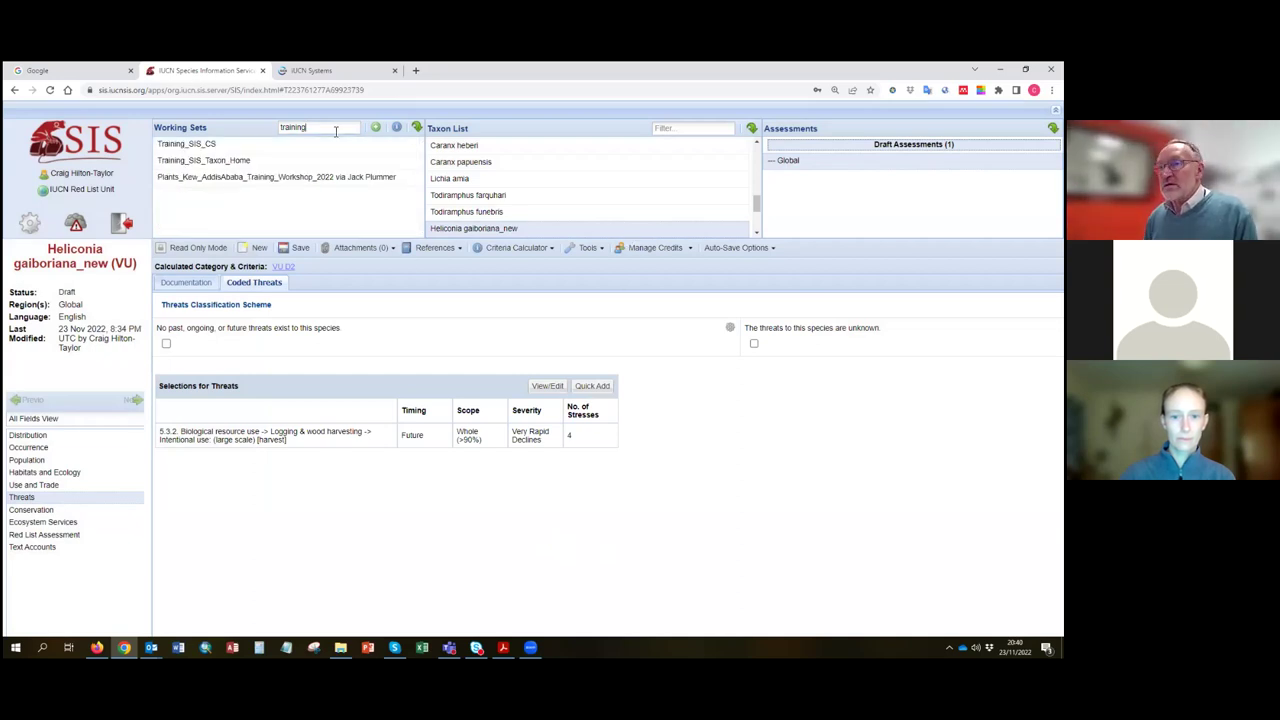
click(210, 144)
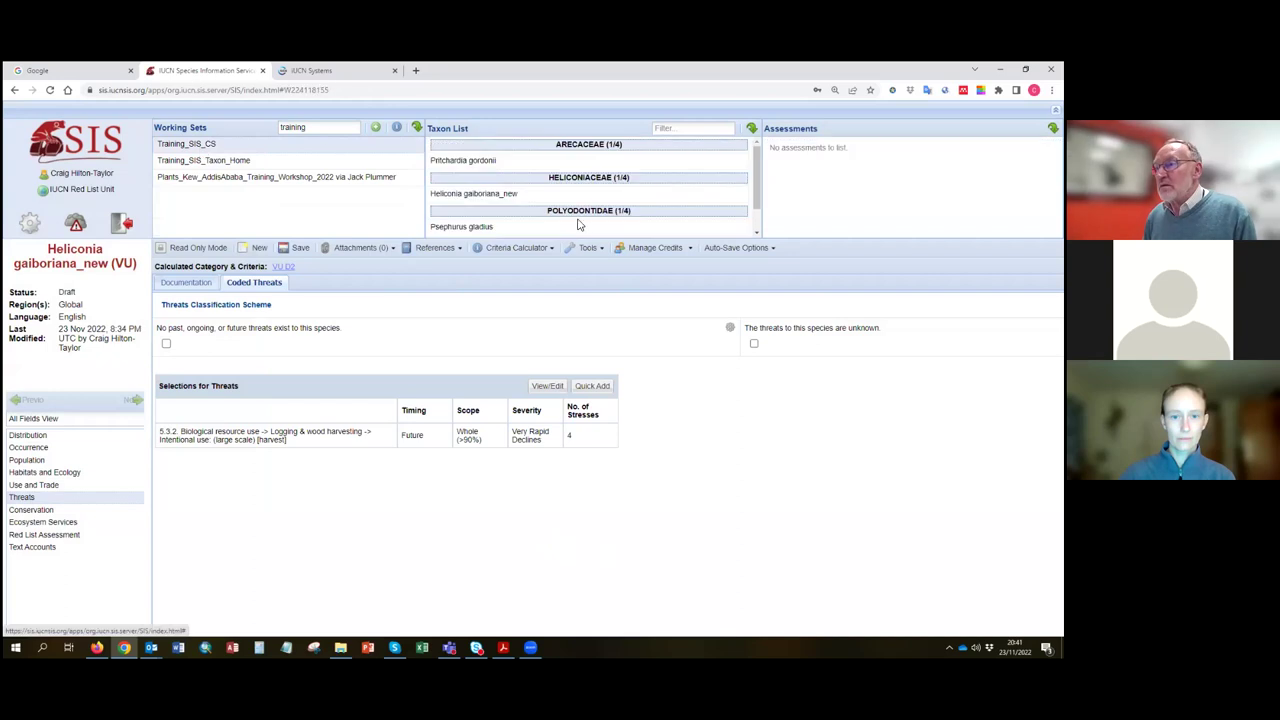
click(507, 162)
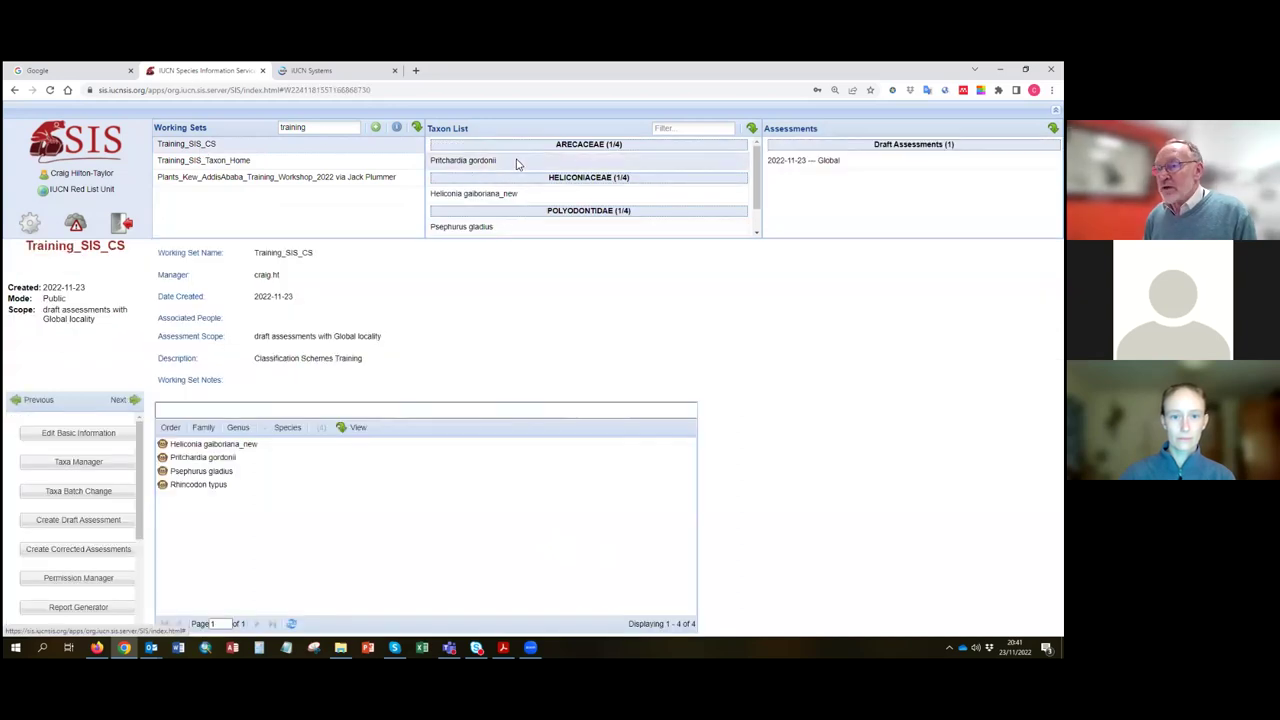
click(272, 268)
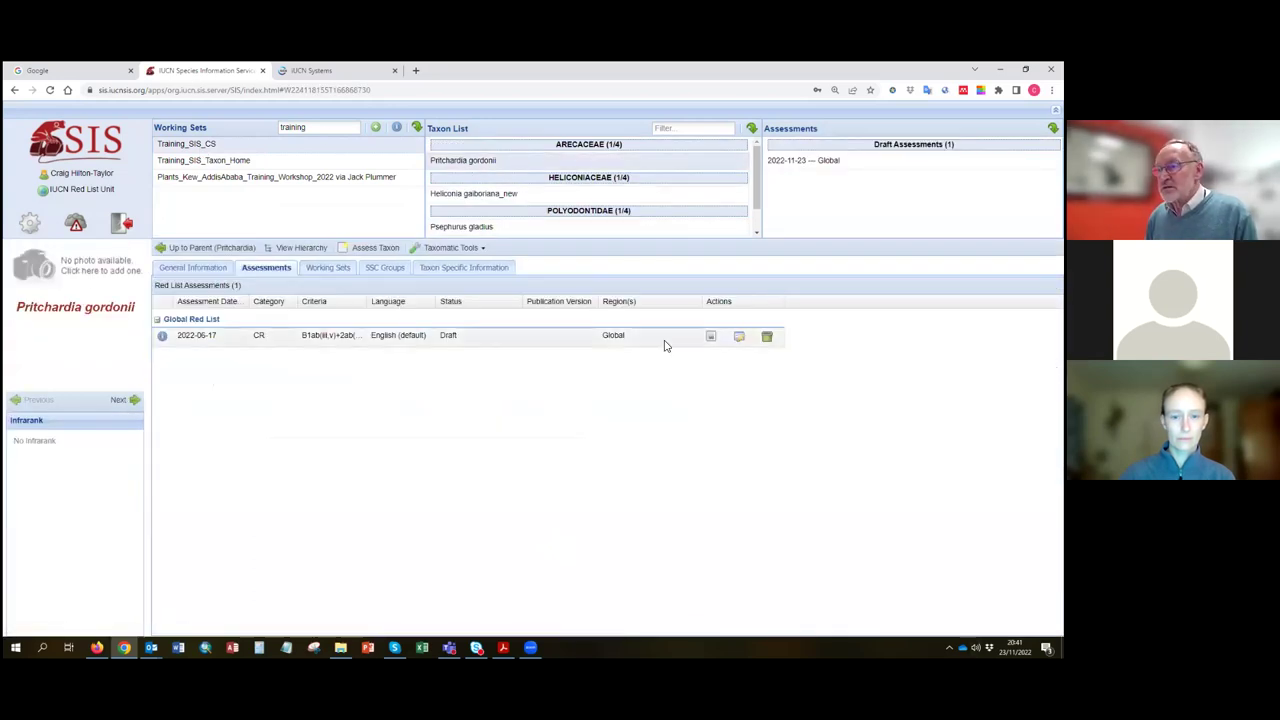
click(741, 337)
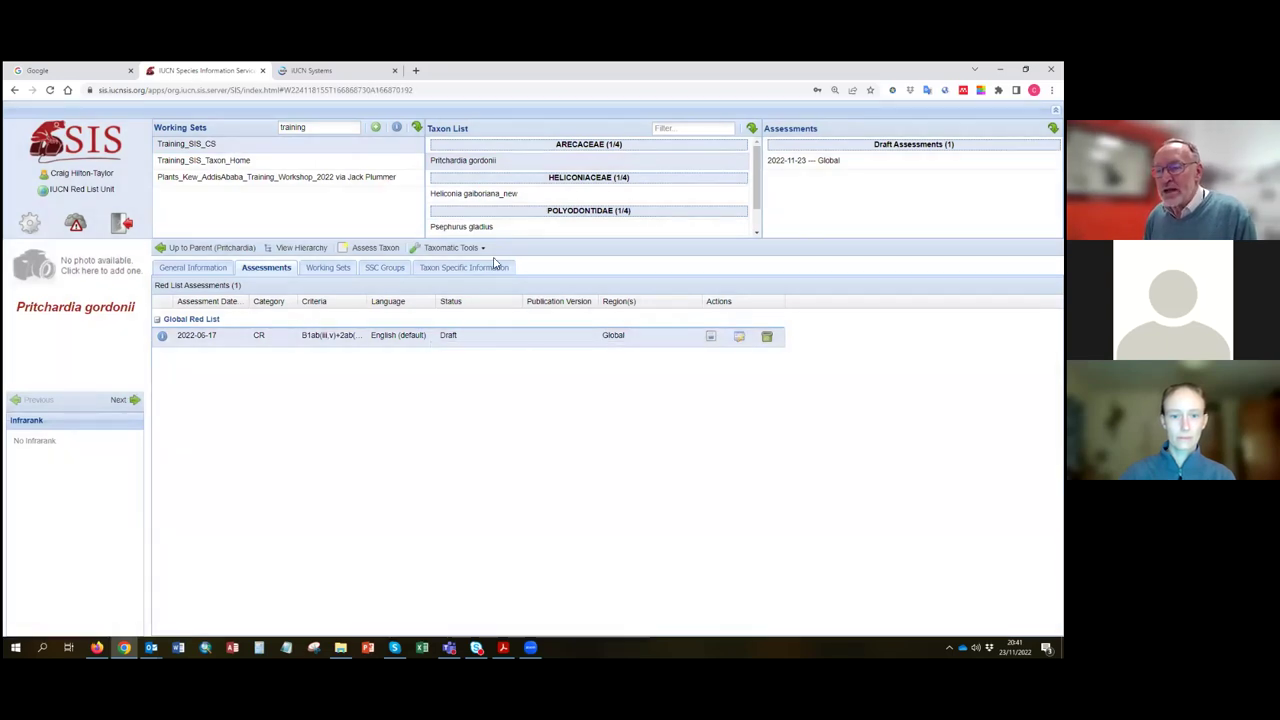
click(186, 282)
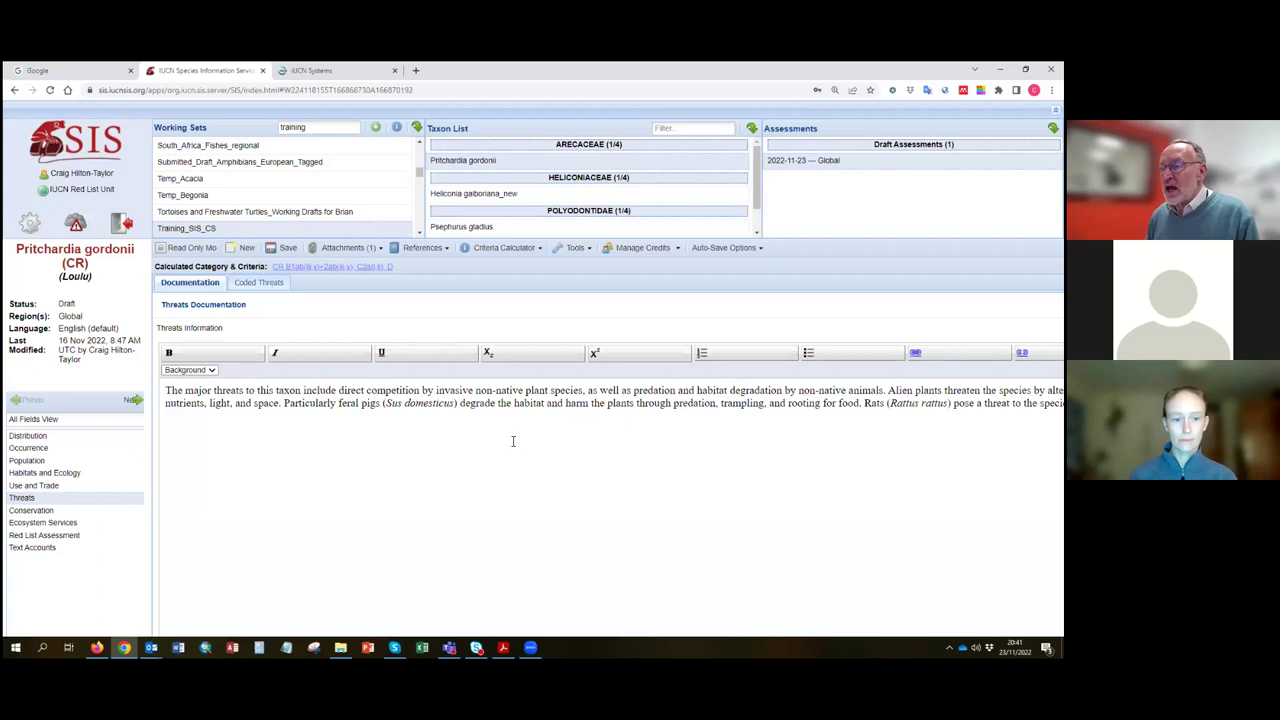
click(276, 285)
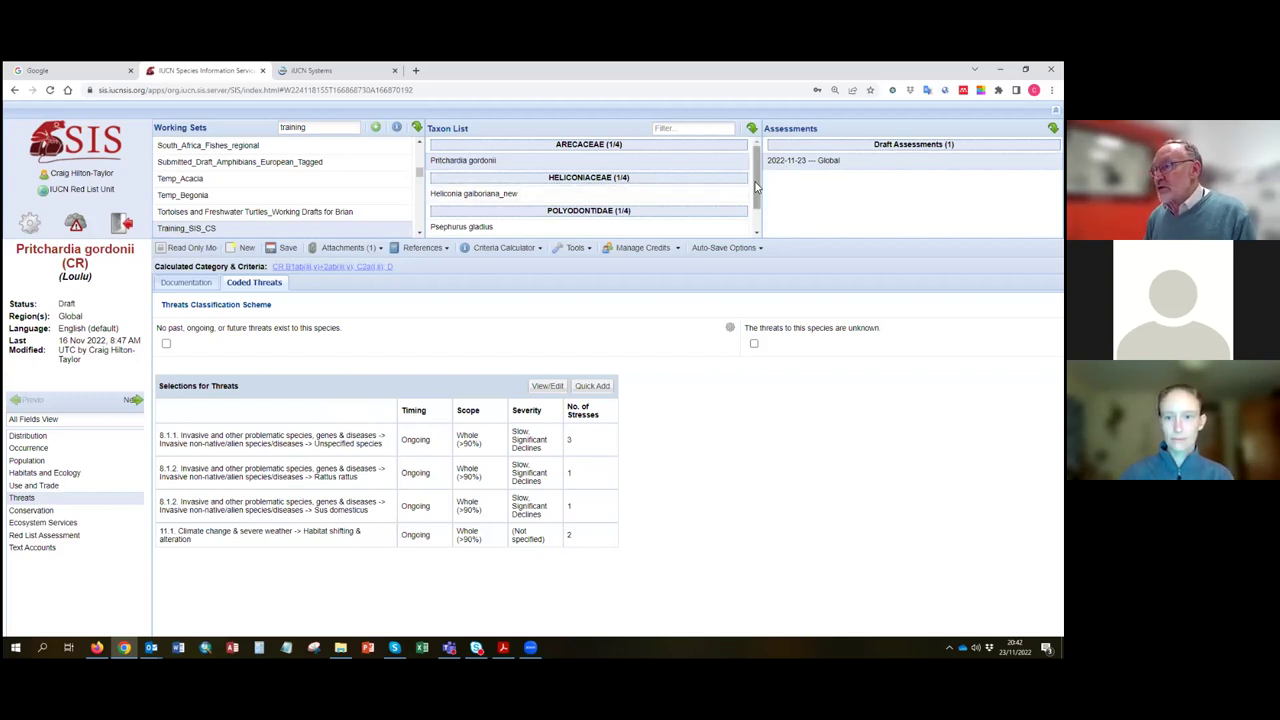
- Open the draft Global assessment of Rhincodon typus from the same working set for editing
scroll(757, 186, down, 1)
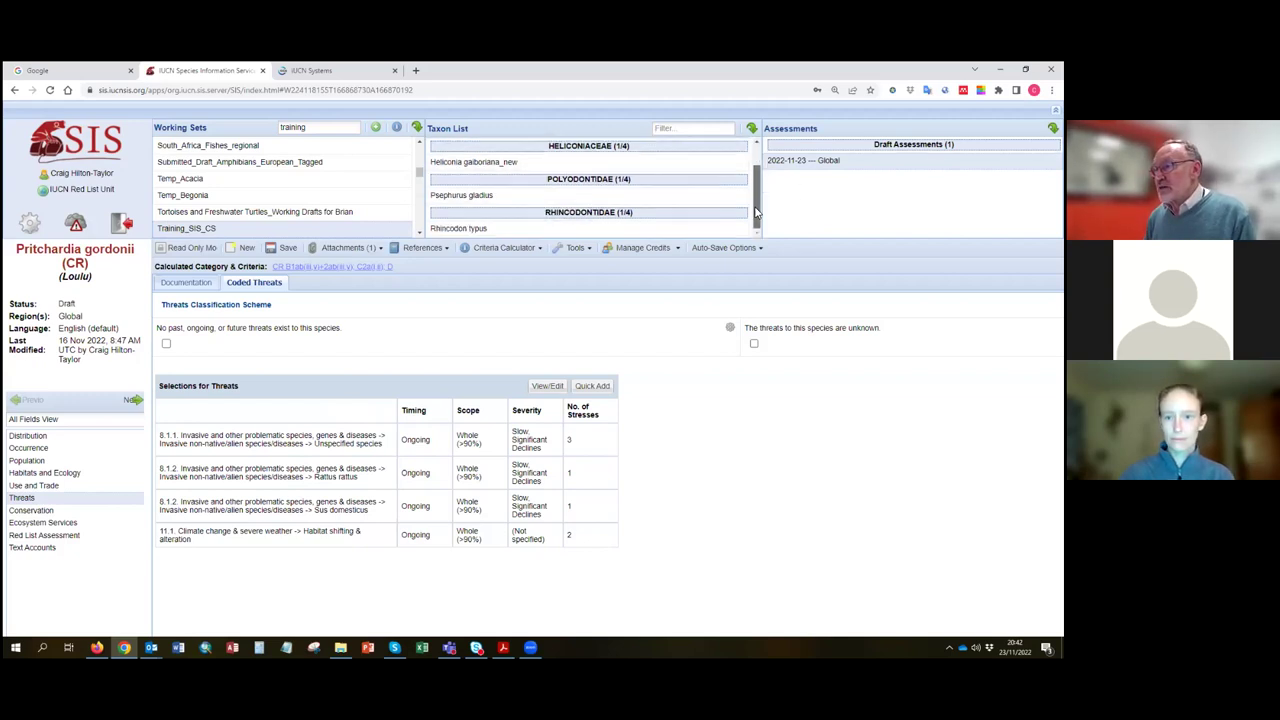
click(474, 229)
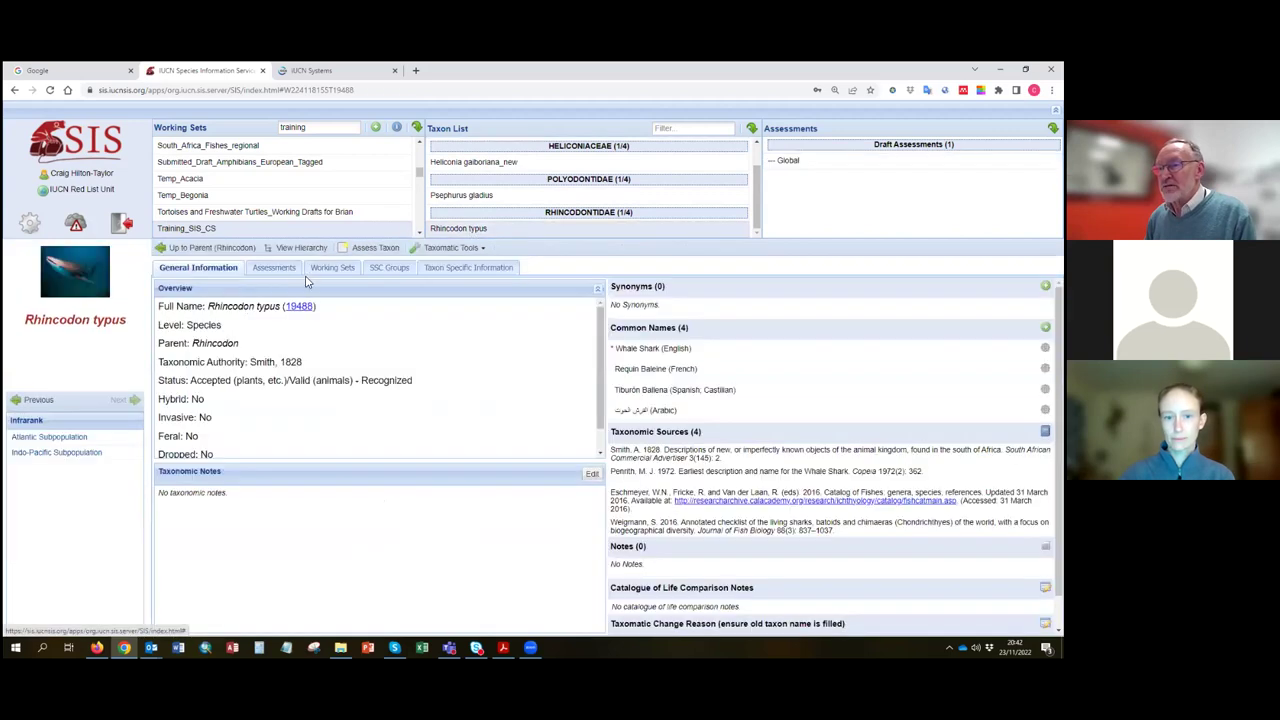
click(280, 270)
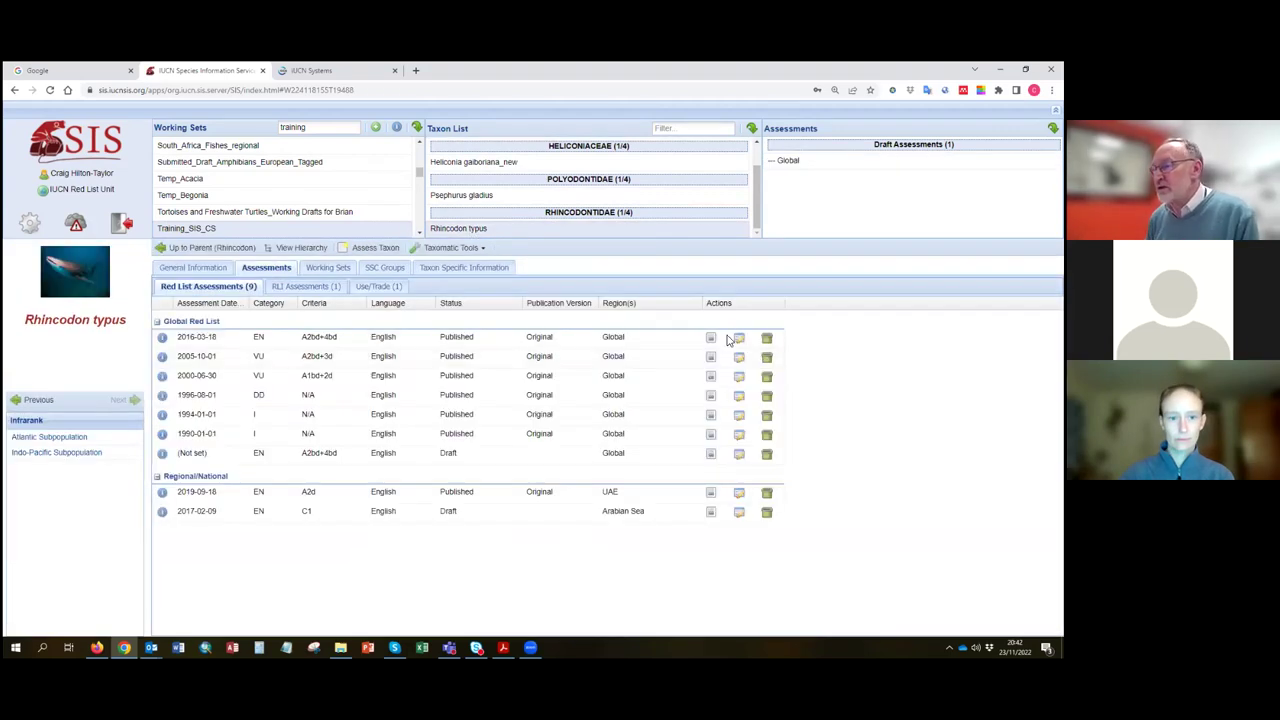
click(738, 456)
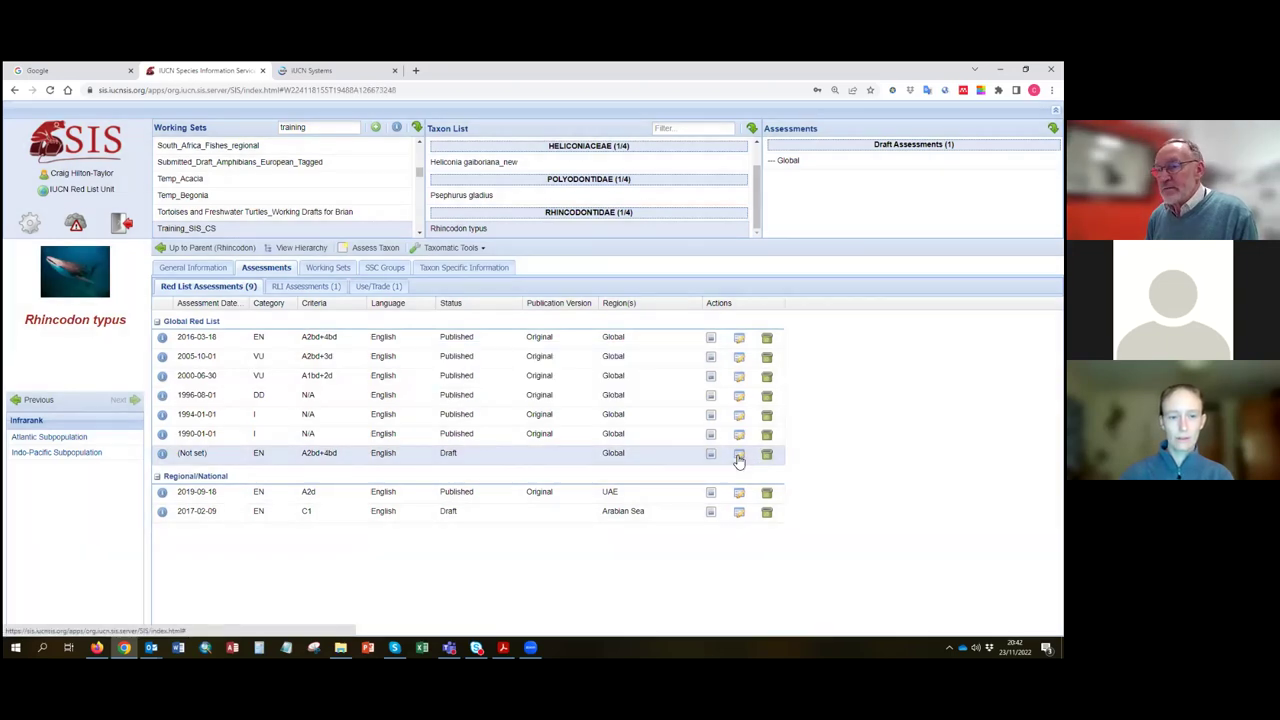
click(738, 456)
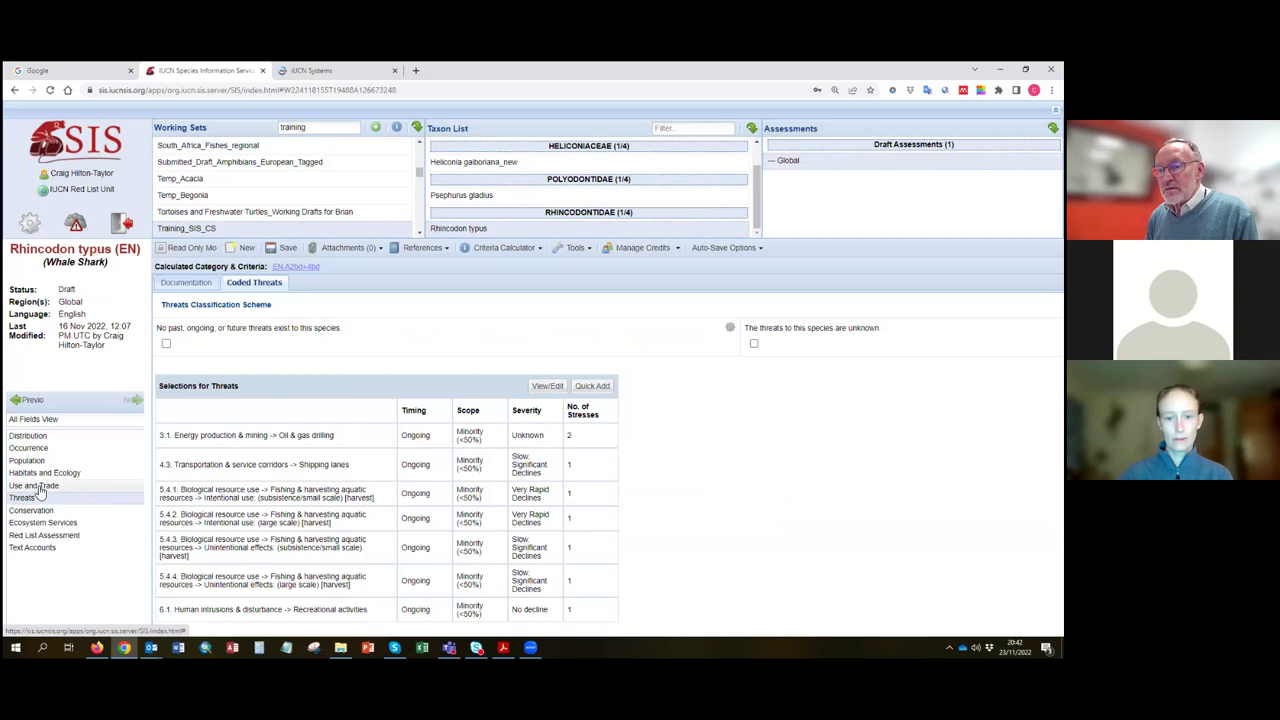
- Read through the general use and trade notes for Rhincodon typus and check its non-consumptive use entry
click(40, 488)
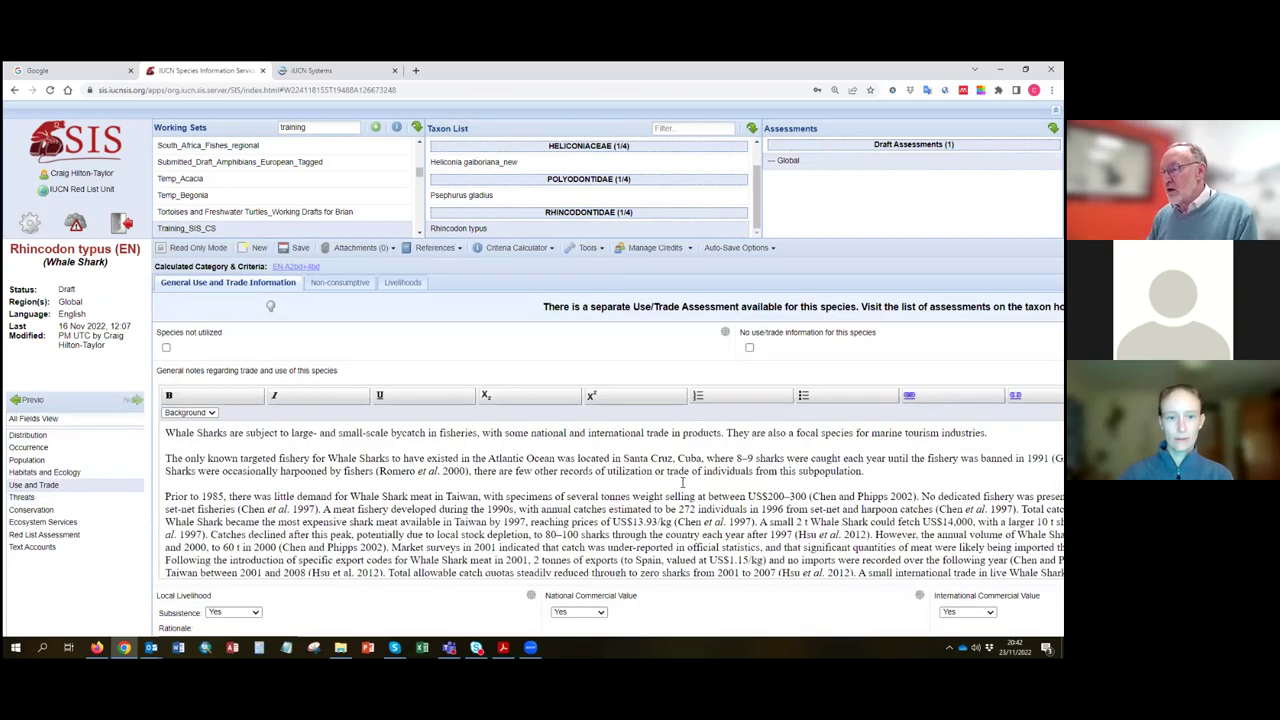
scroll(552, 474, down, 1)
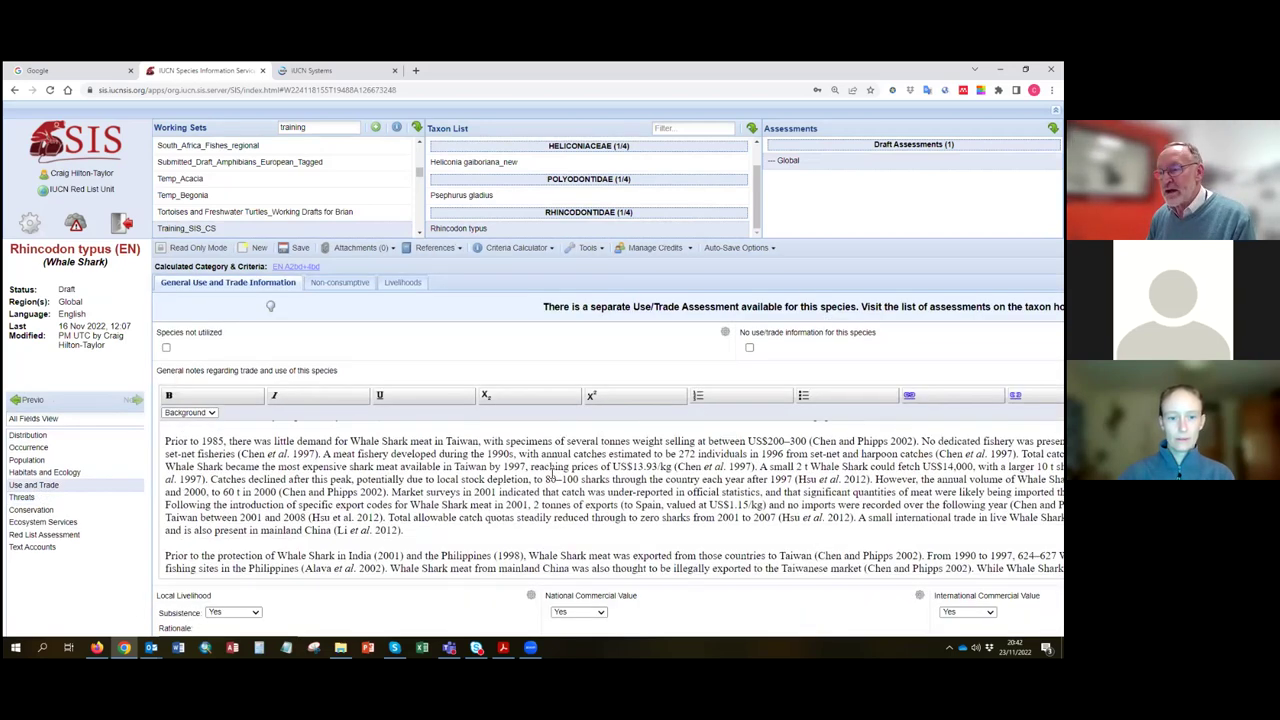
scroll(551, 472, down, 2)
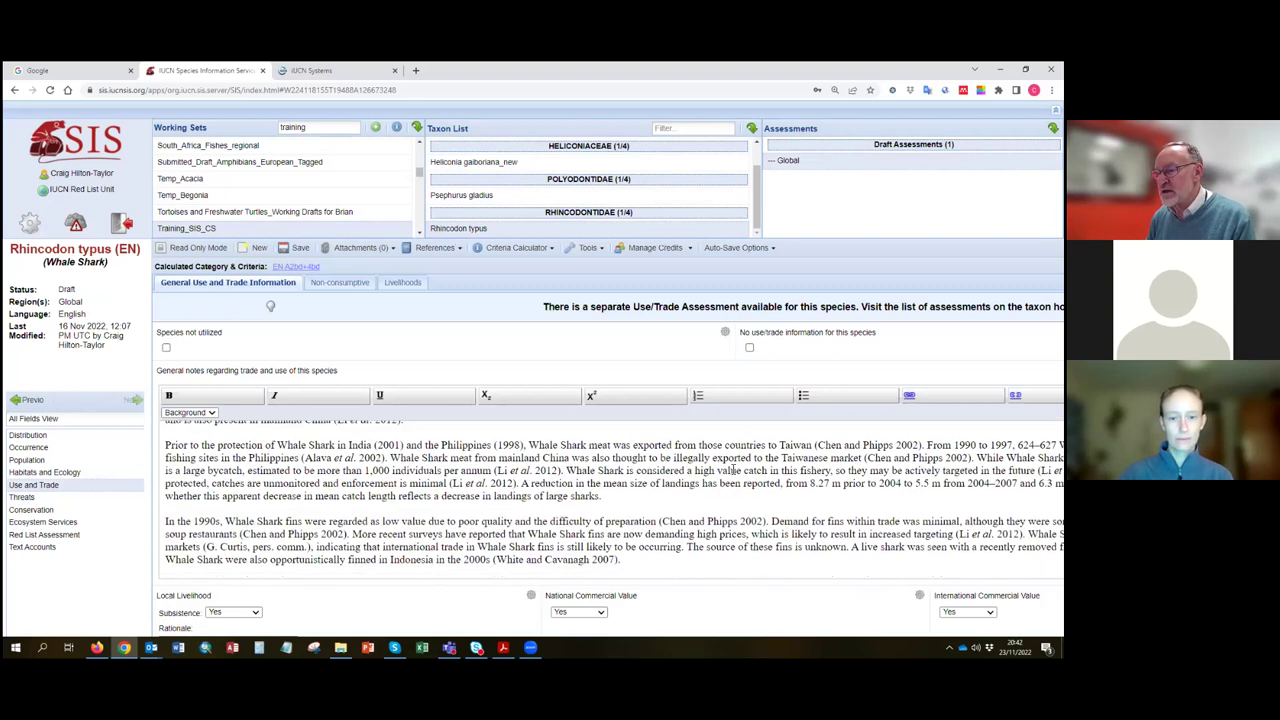
scroll(766, 484, down, 3)
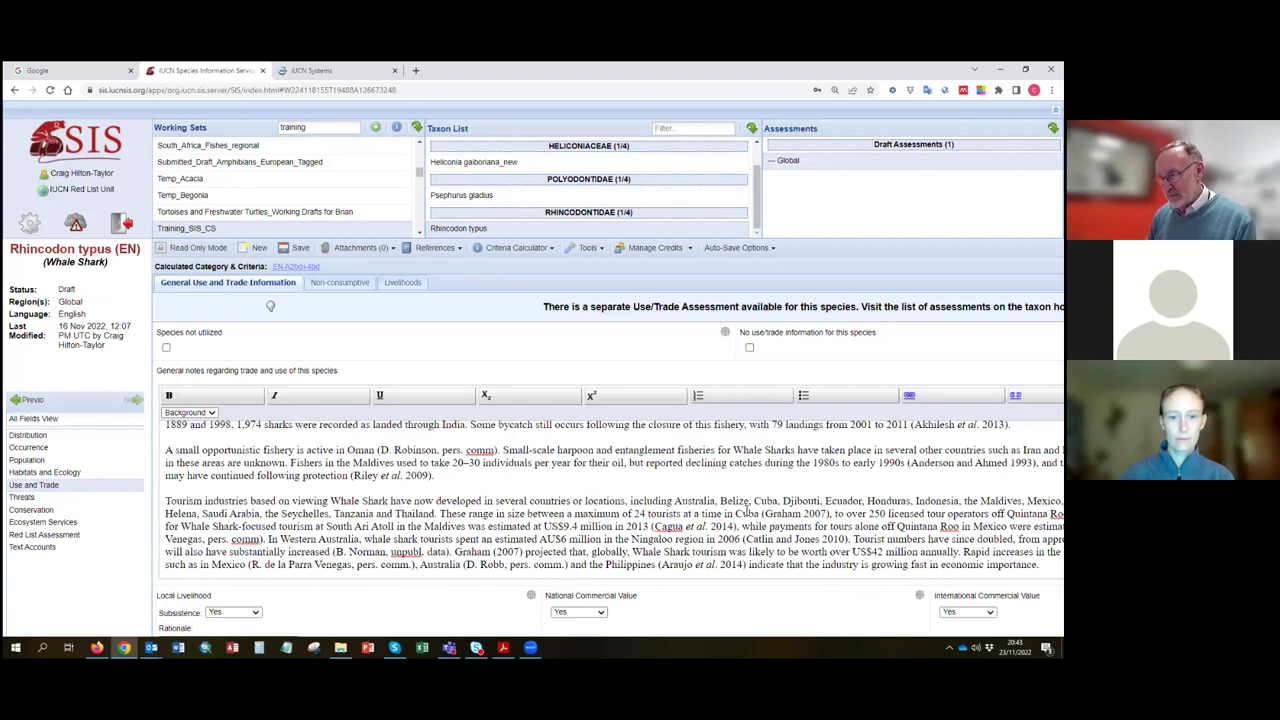
click(338, 284)
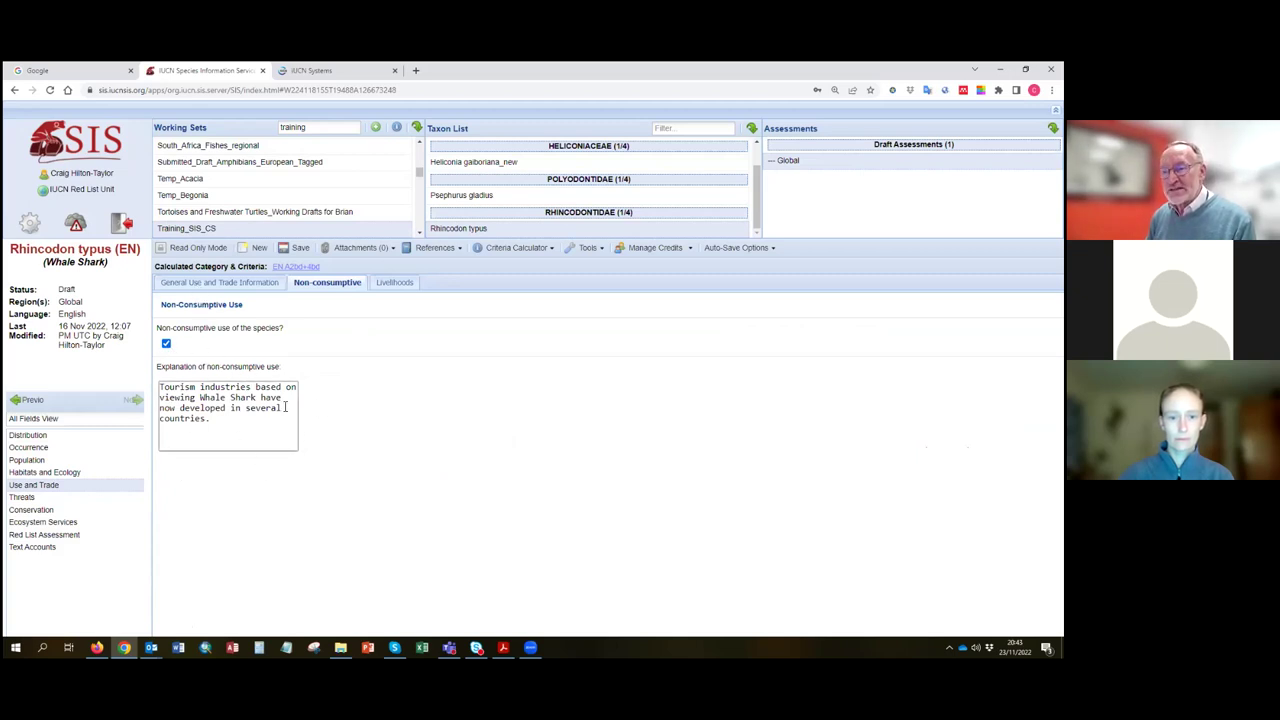
click(268, 284)
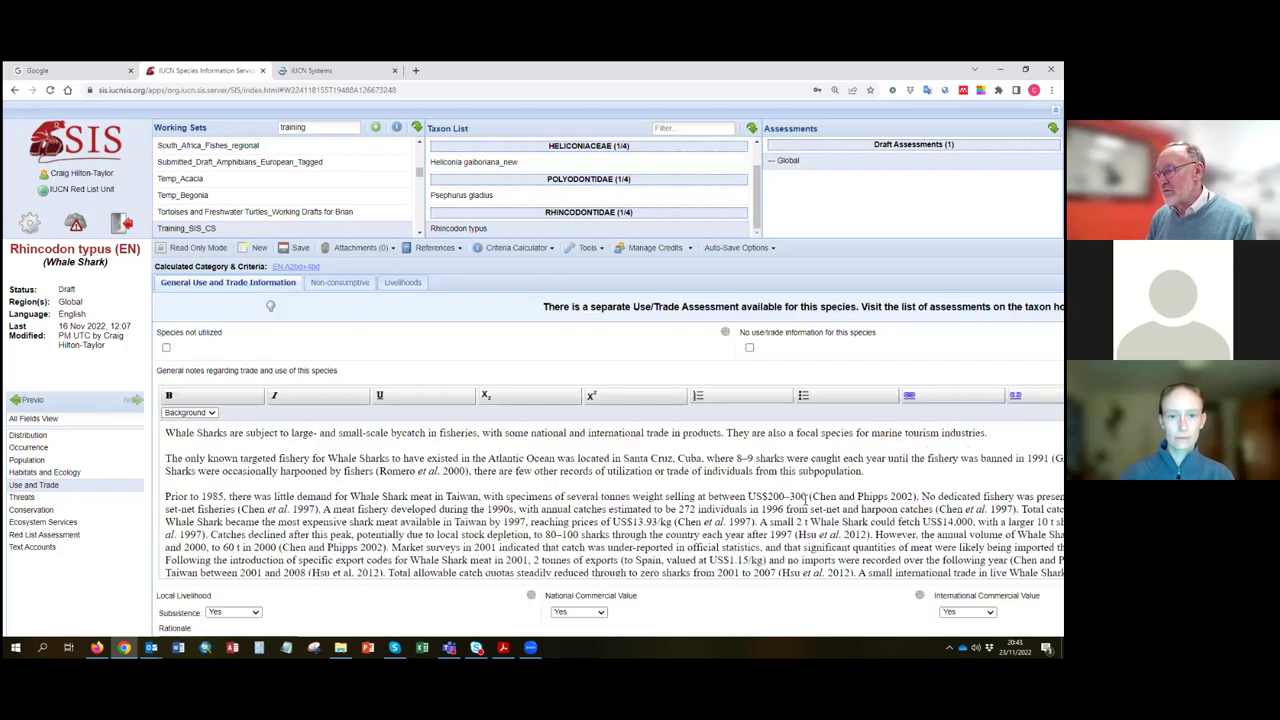
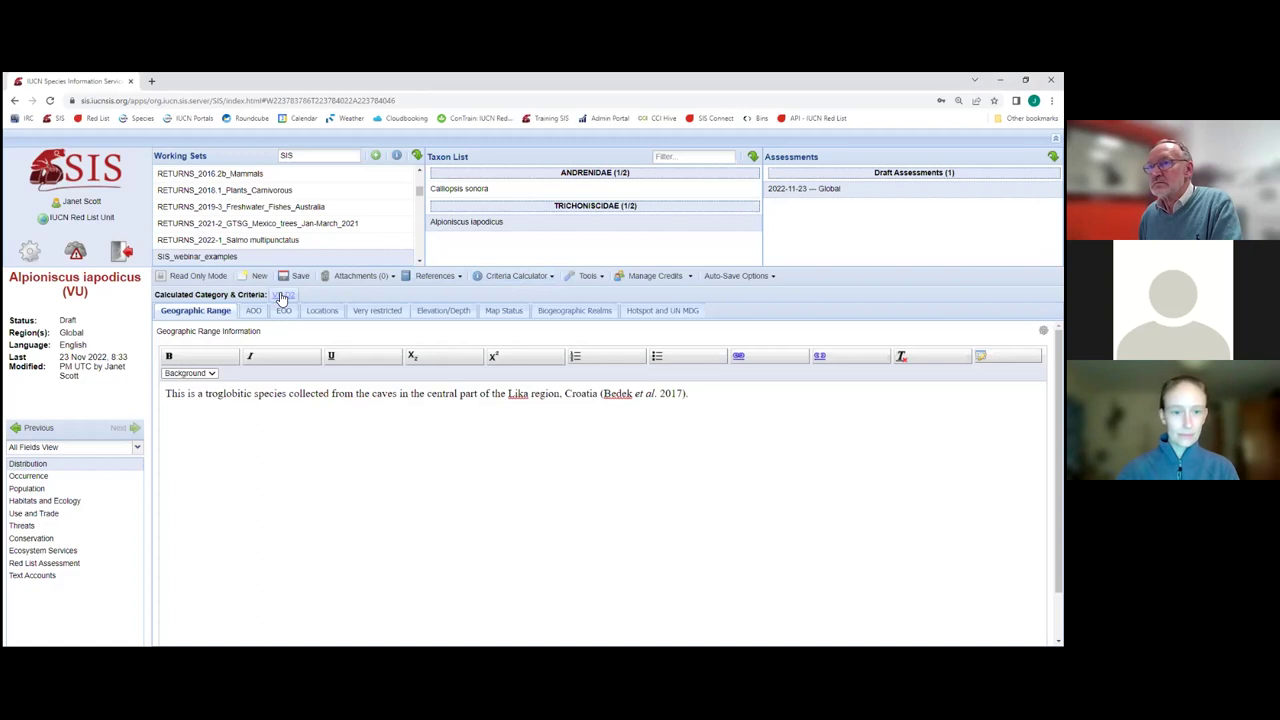
- Review the assessment rationale of Alpioniscus iapodicus and compare it with the AOO and EOO entries in the distribution data
click(96, 552)
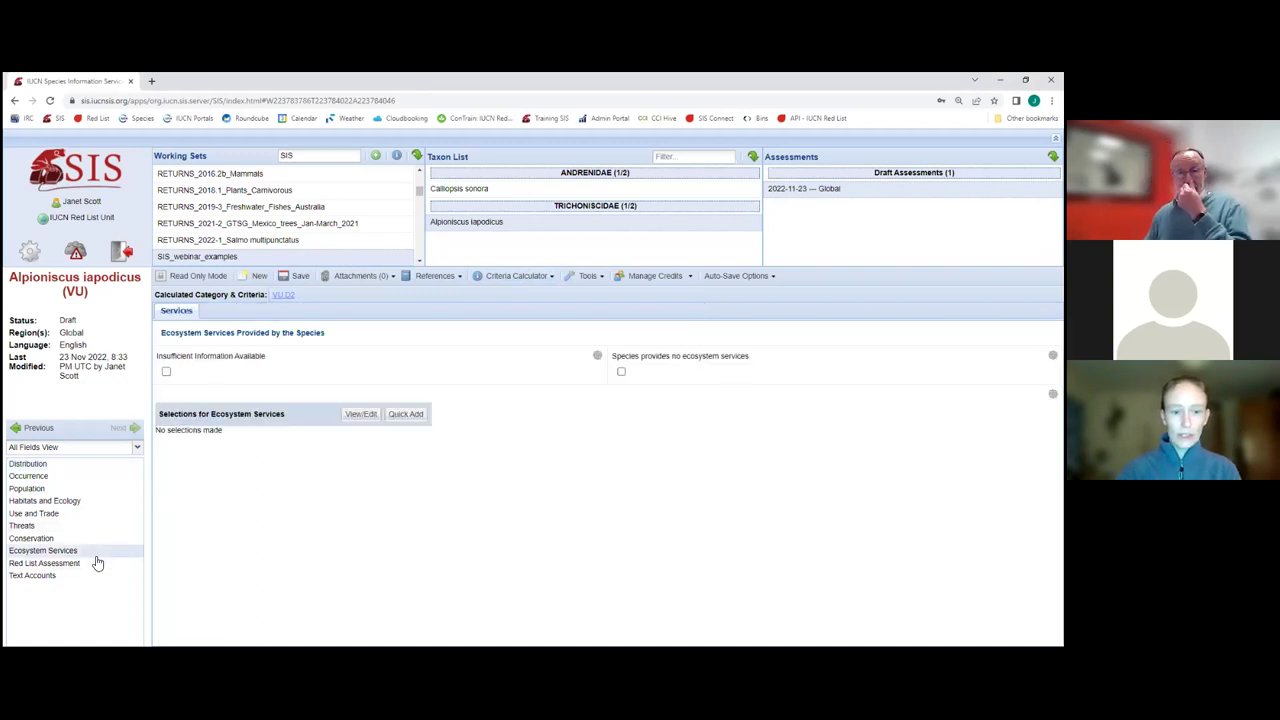
click(97, 563)
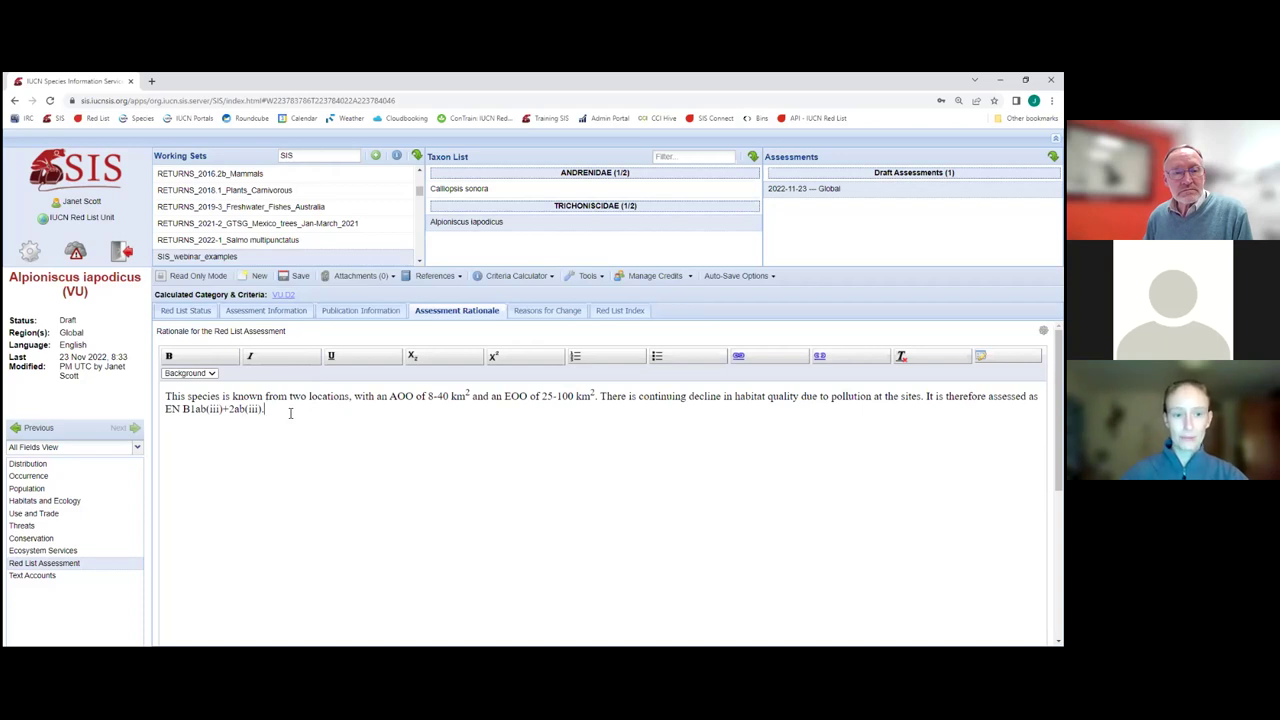
click(70, 463)
click(255, 313)
click(278, 313)
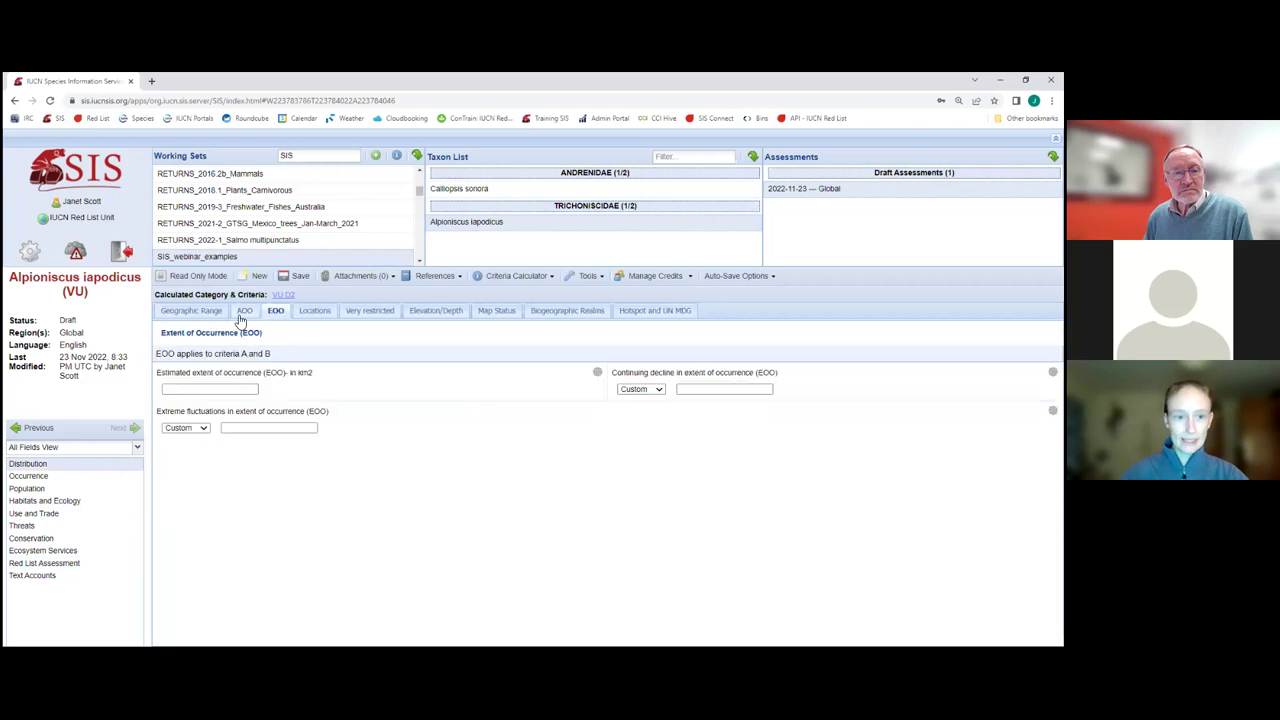
click(245, 314)
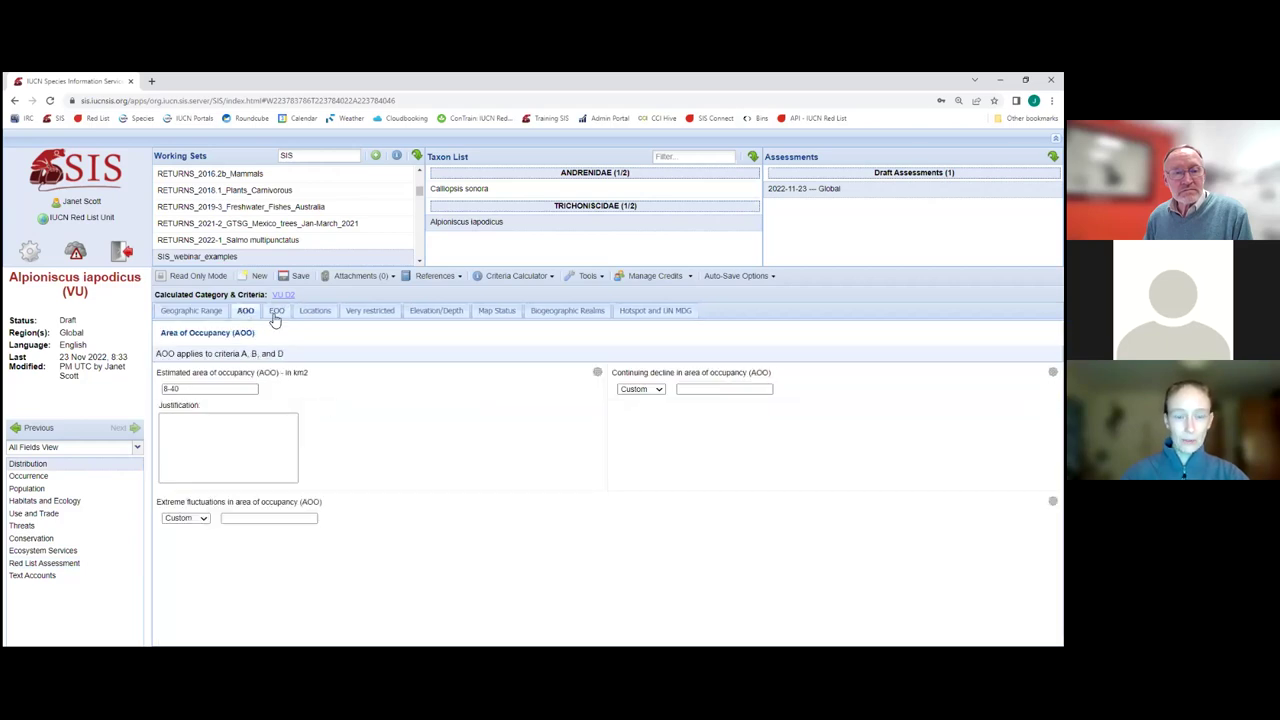
click(277, 314)
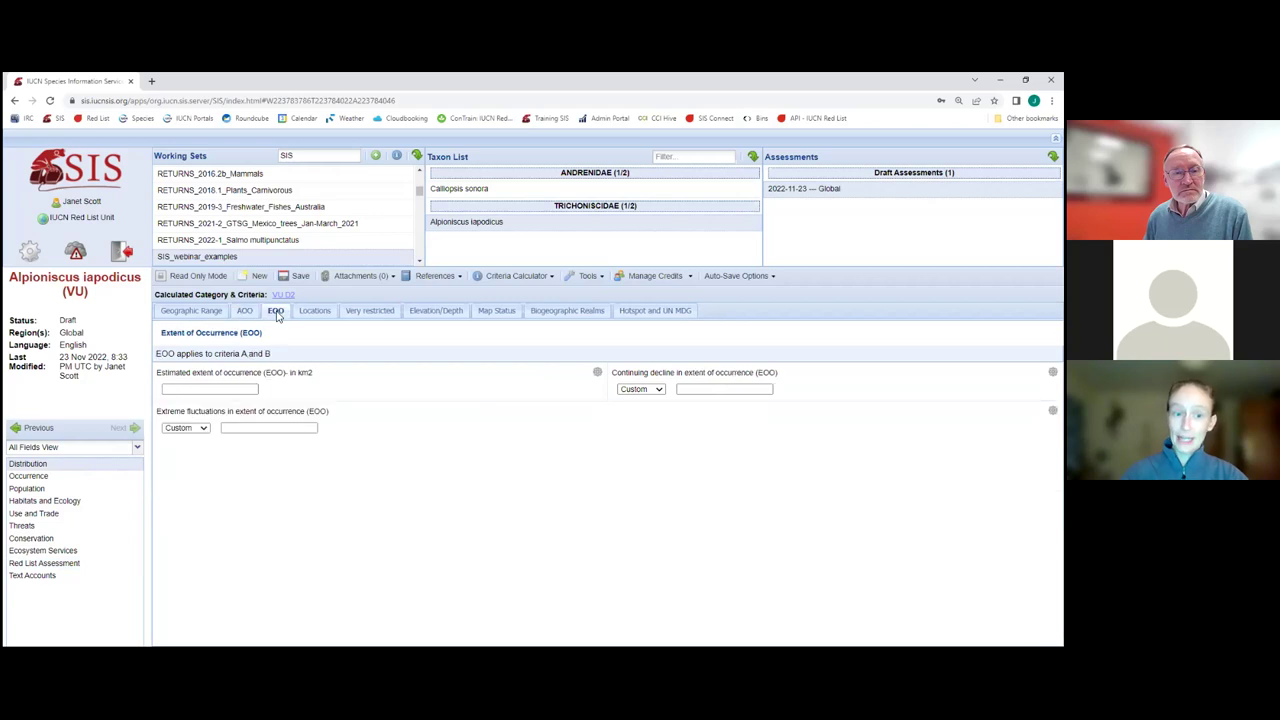
- Recheck the assessment rationale and set the estimated extent of occurrence (EOO) of Alpioniscus iapodicus to 25-100 km2
click(106, 563)
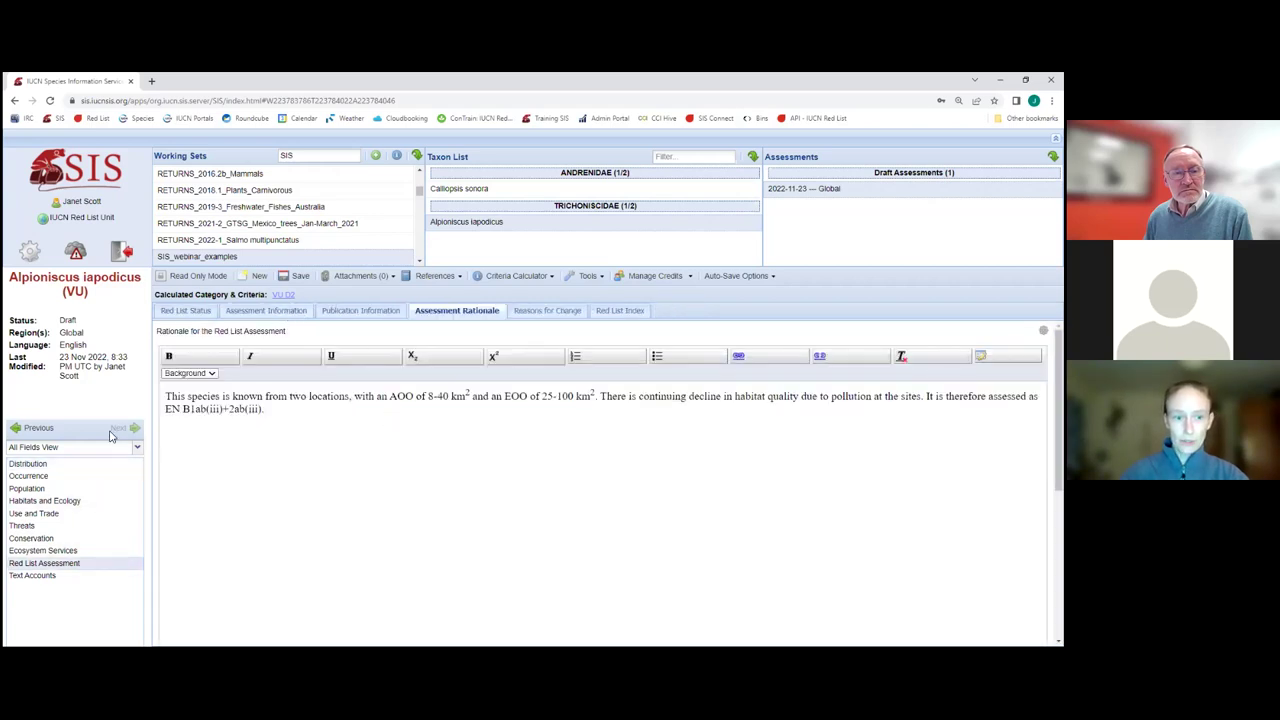
click(98, 467)
click(222, 388)
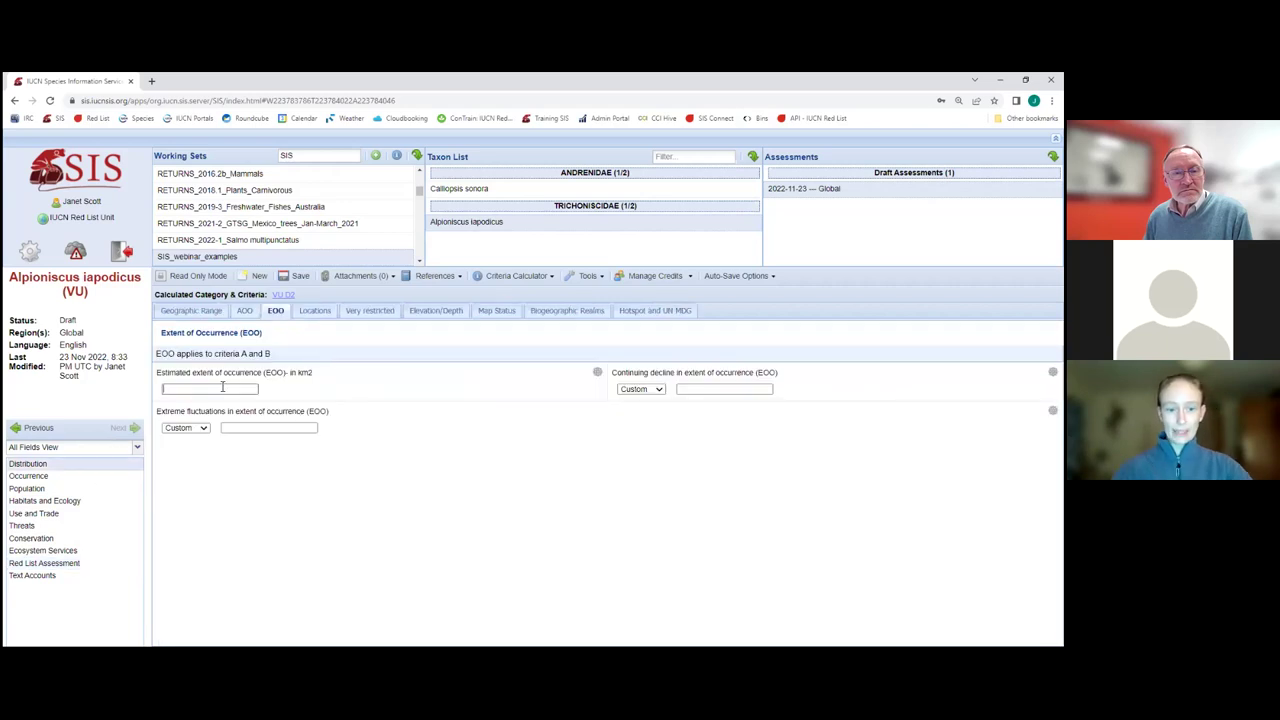
text(25-100)
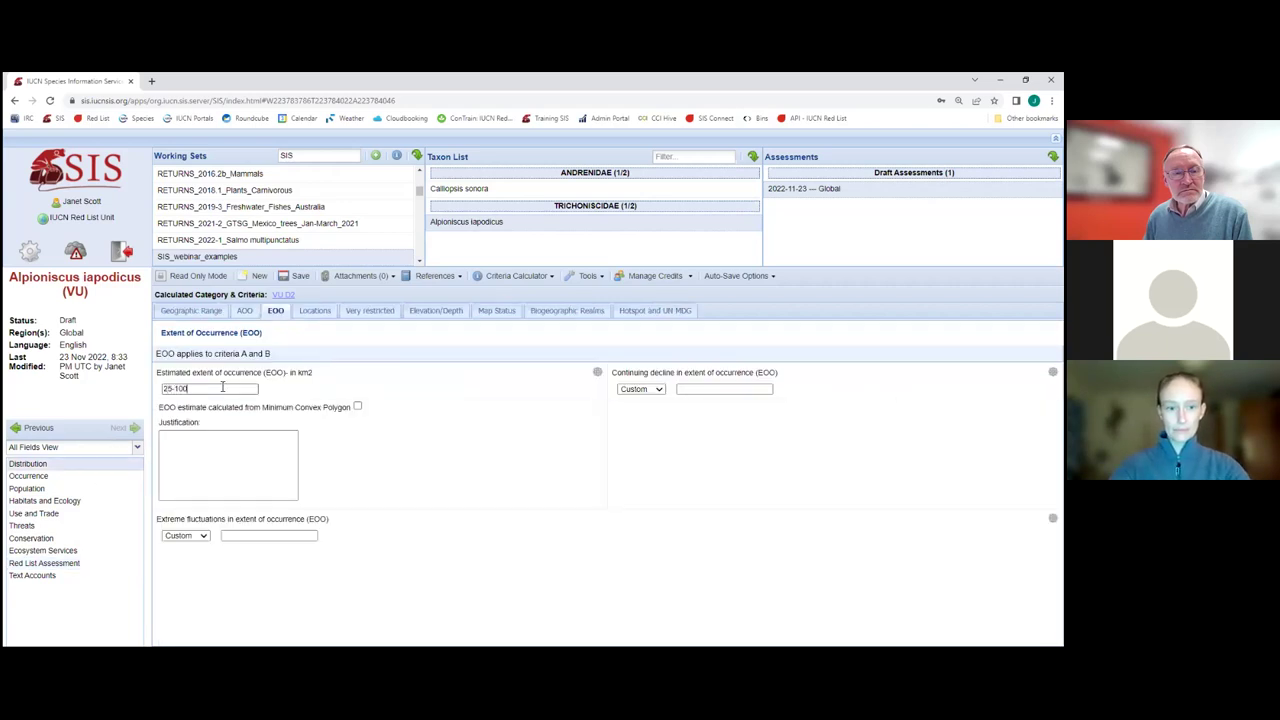
- Check the number of locations against the rationale and set continuing decline in area, extent and/or quality of habitat to Yes
click(322, 312)
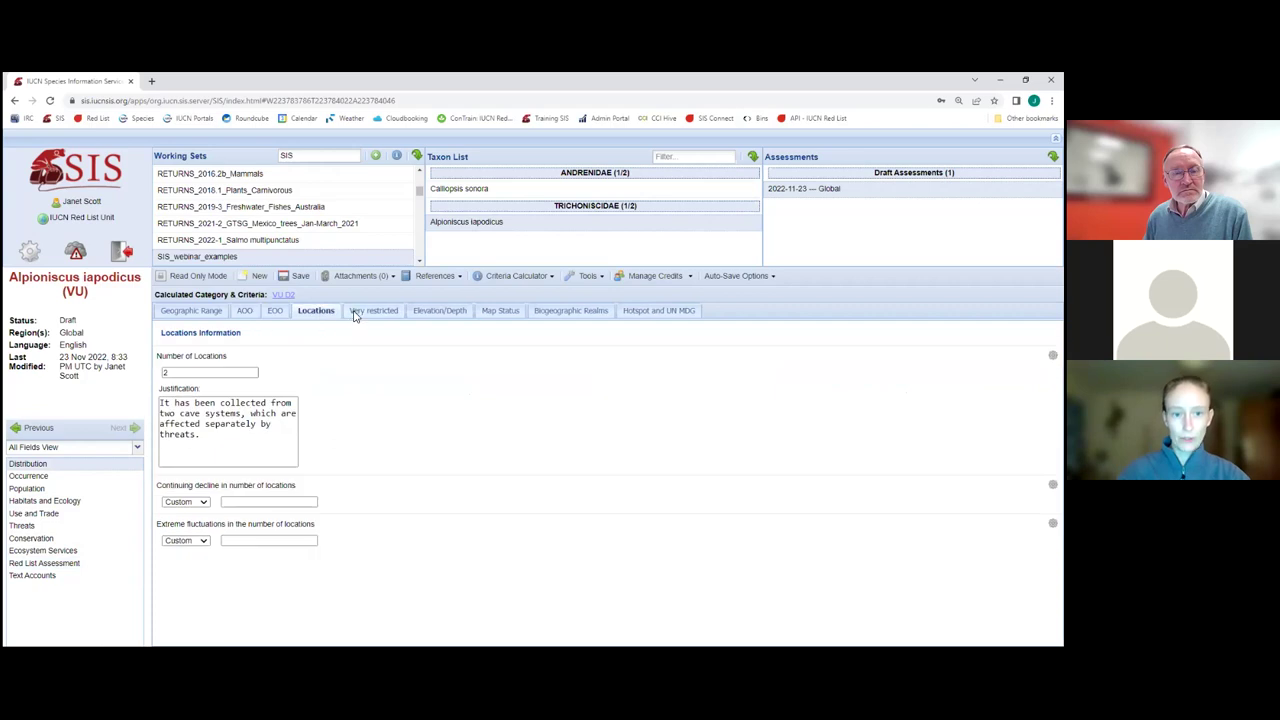
click(95, 563)
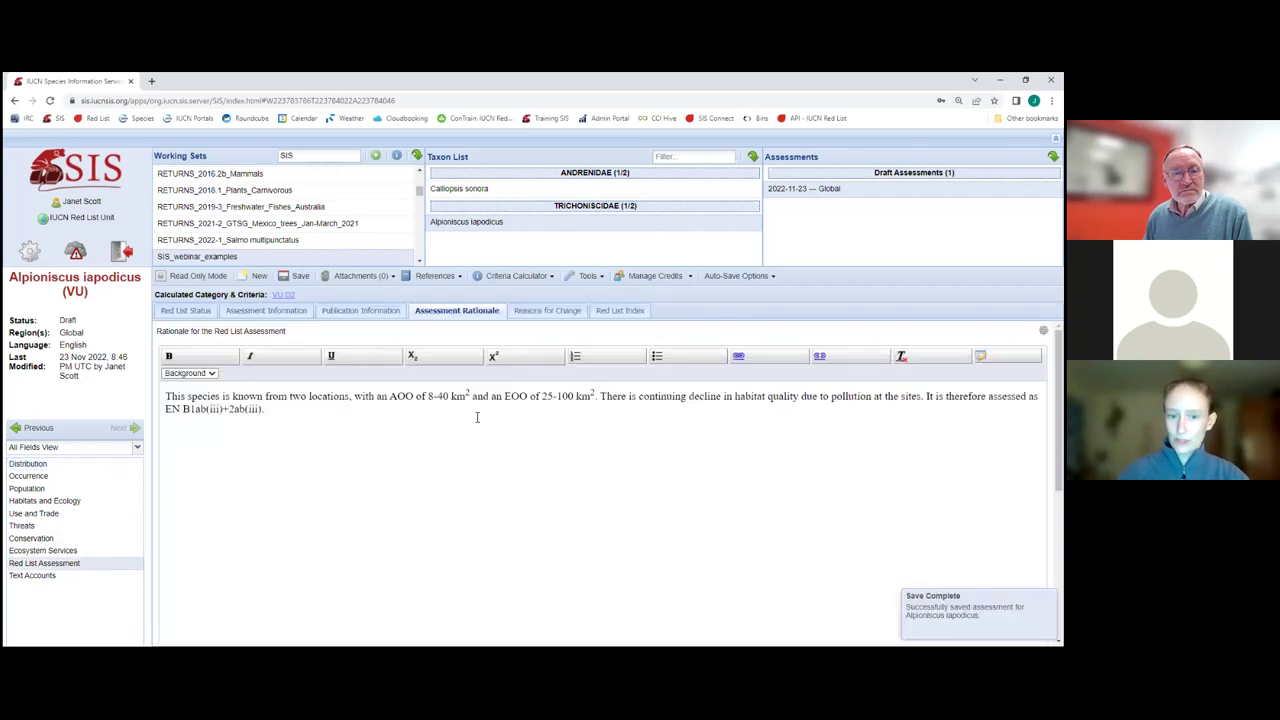
click(99, 503)
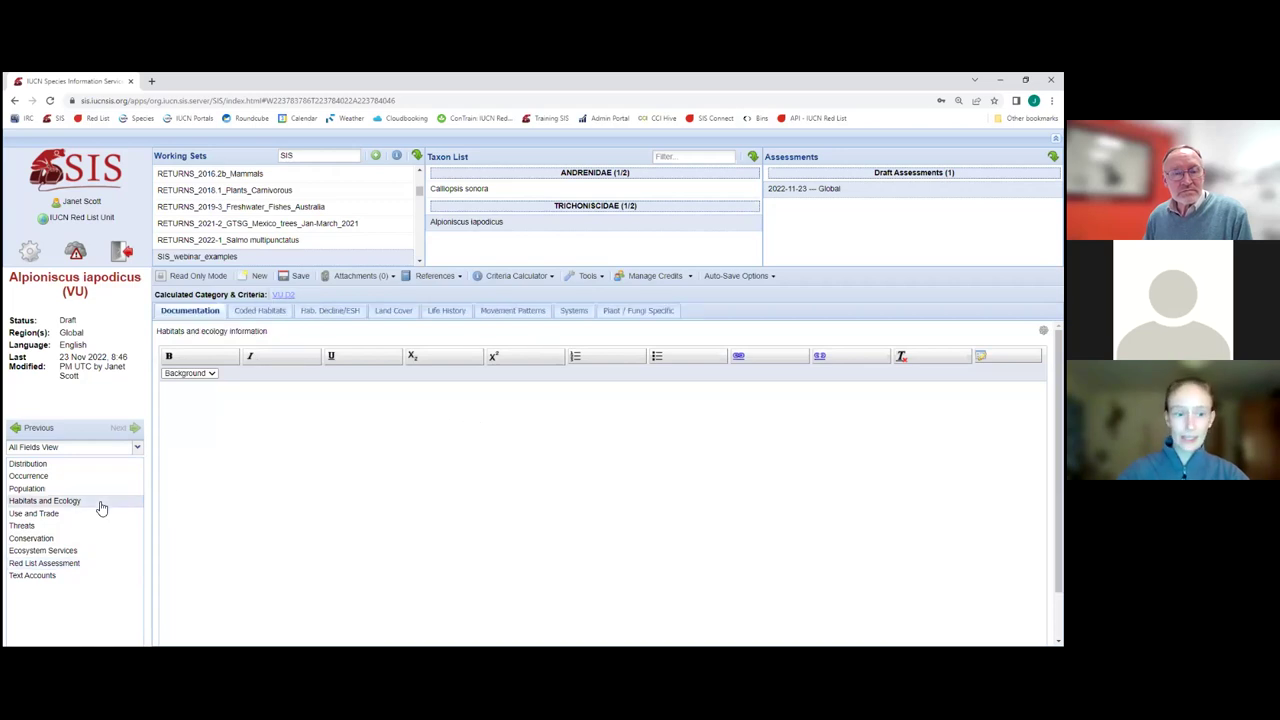
click(271, 311)
click(317, 312)
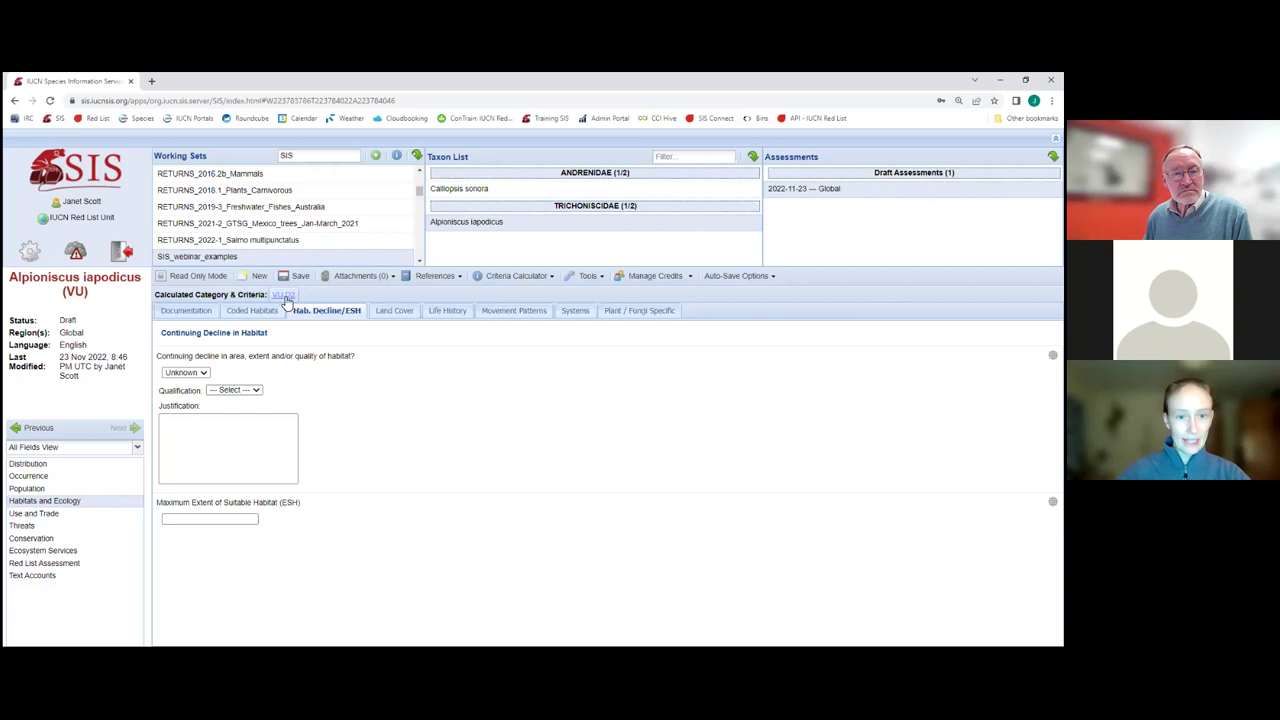
click(198, 375)
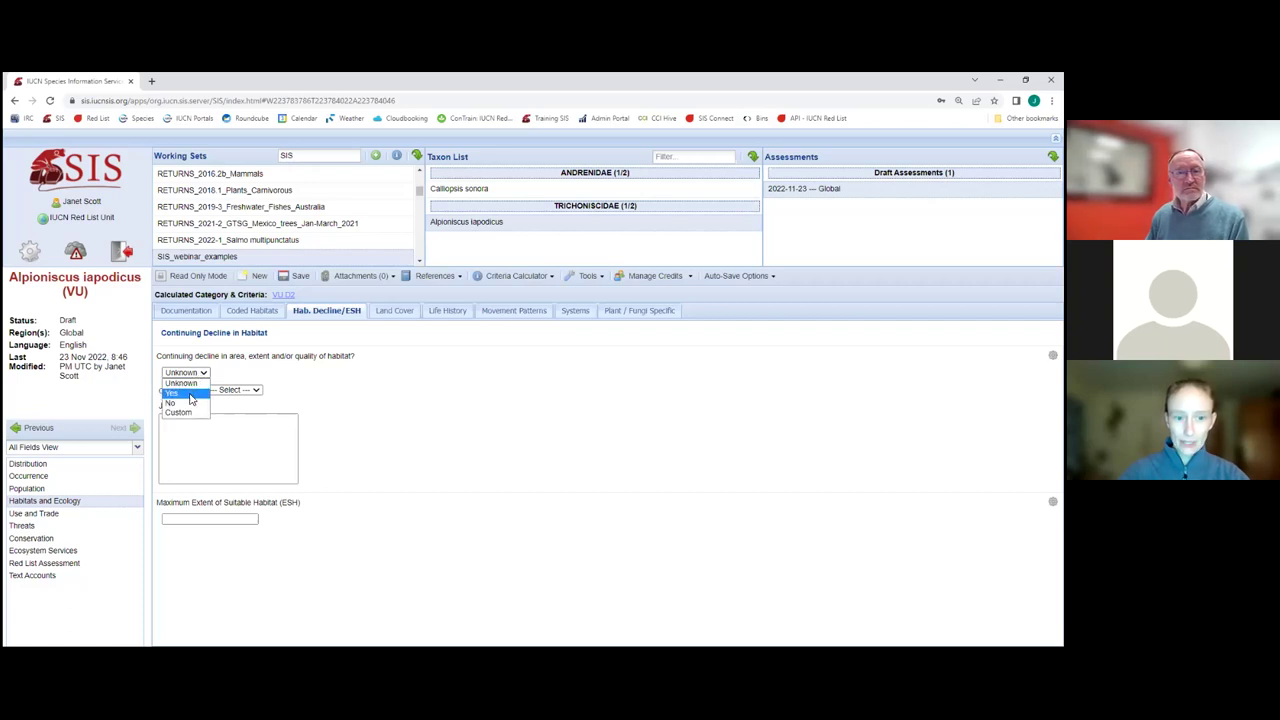
click(172, 393)
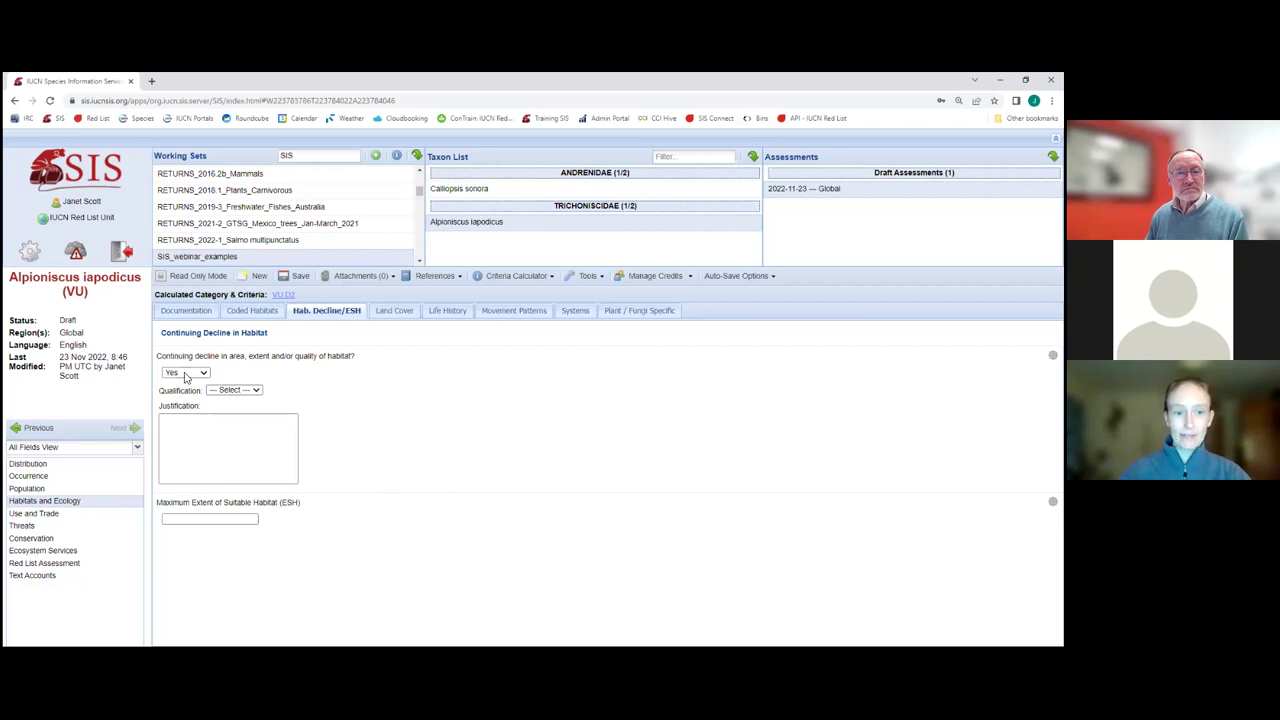
- Compare the calculated category with the rationale and Red List status, and examine the very restricted AOO or locations entry with its VU D2 guidance
click(100, 566)
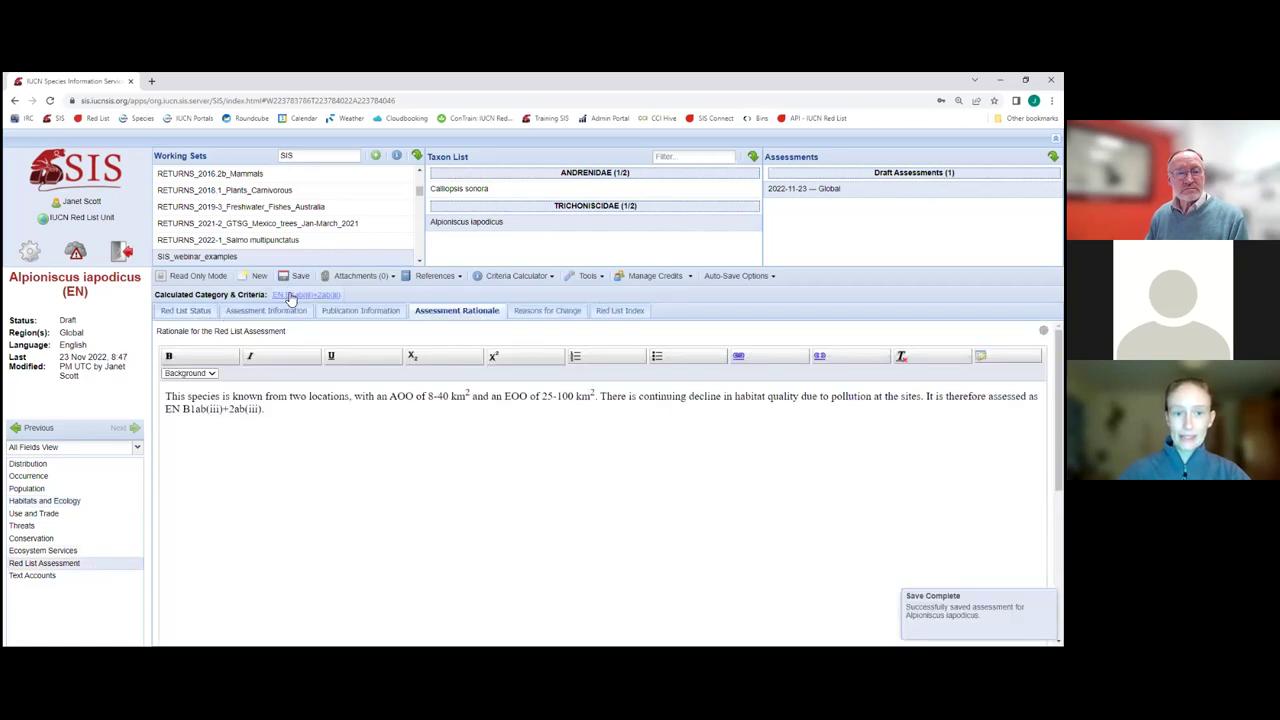
click(189, 314)
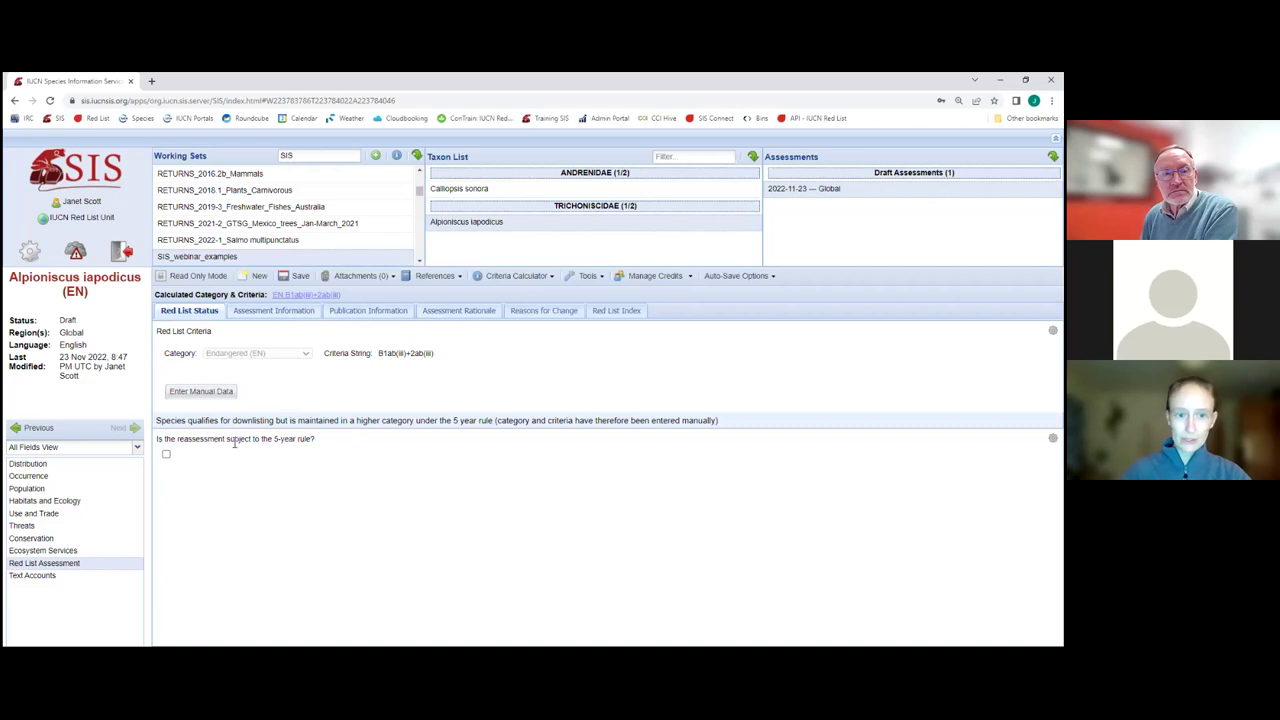
click(72, 463)
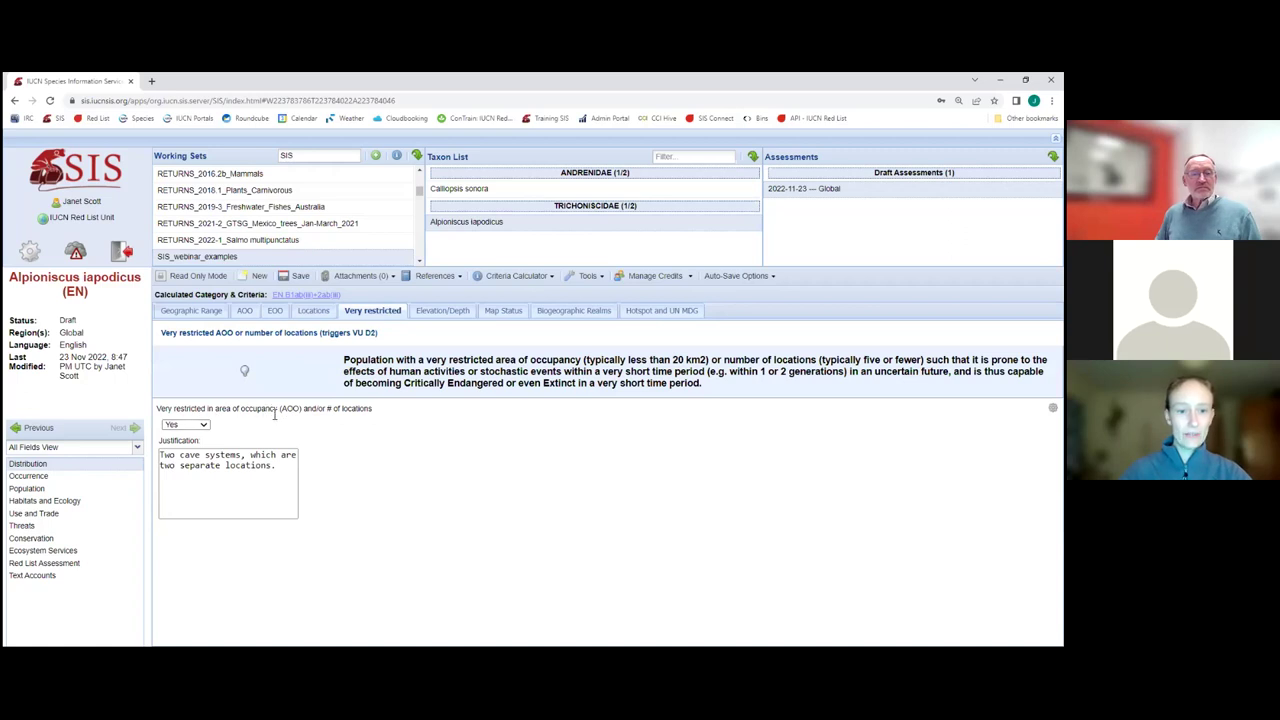
click(203, 427)
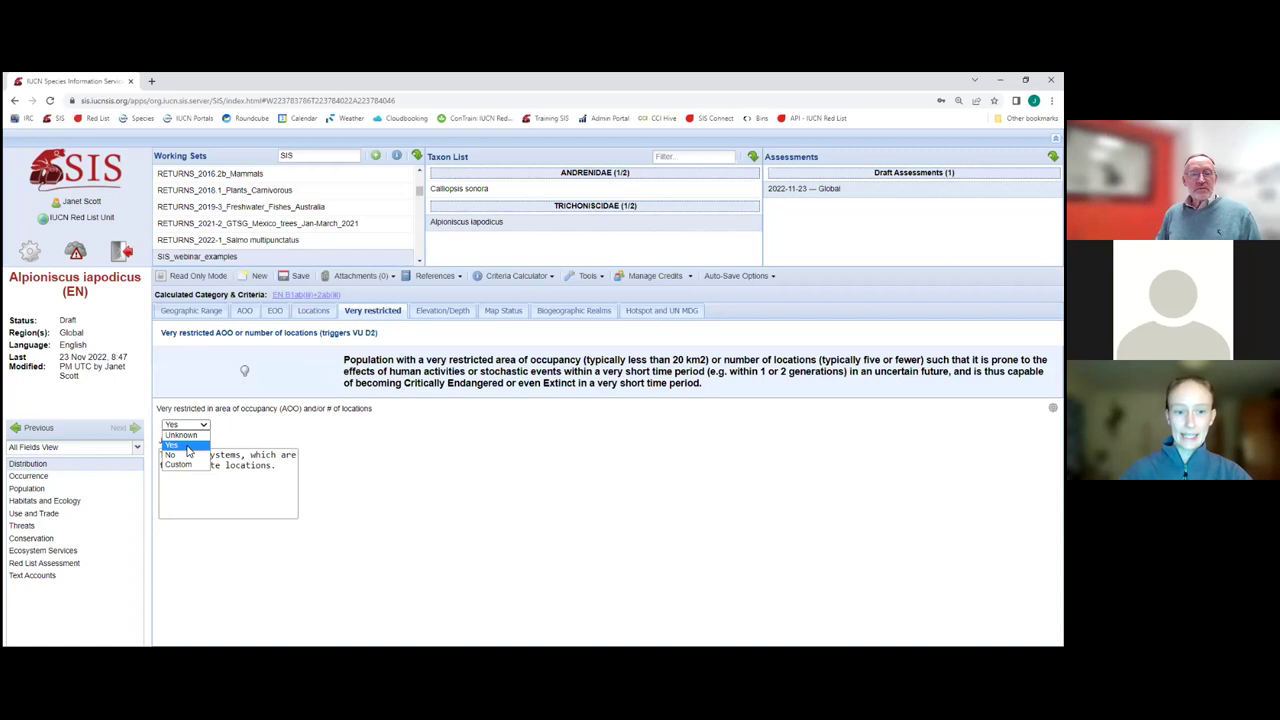
click(253, 427)
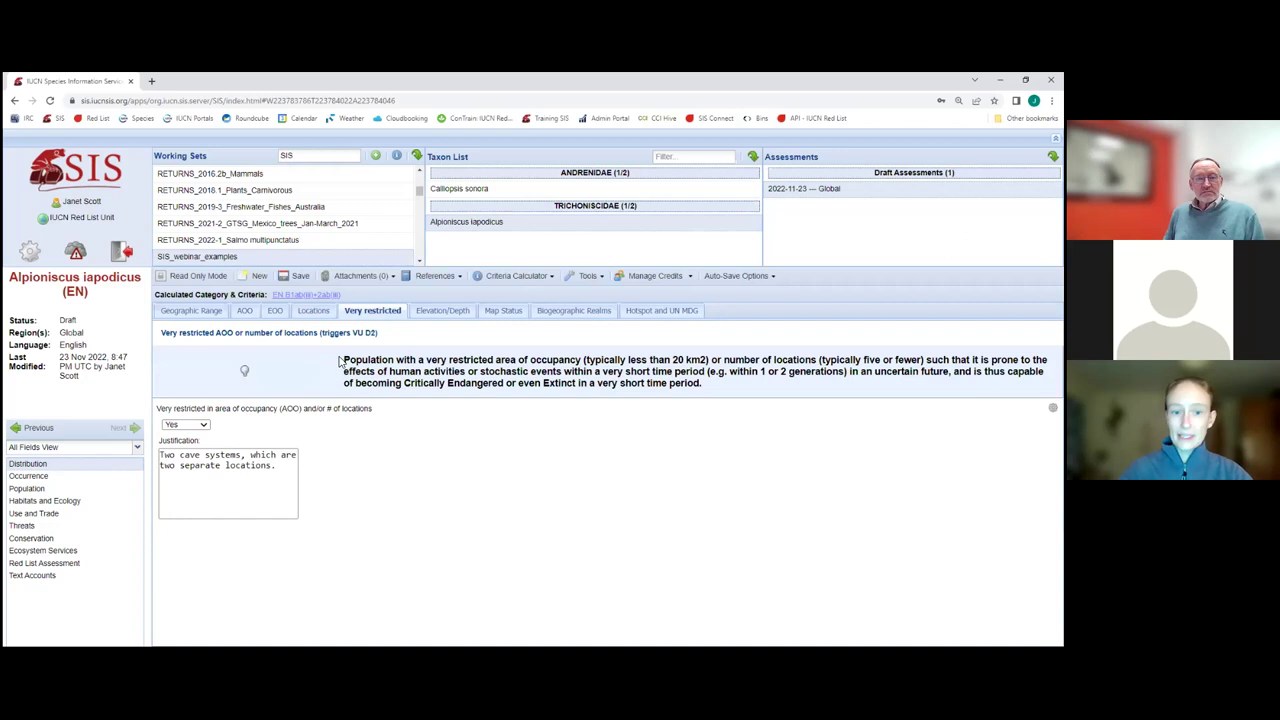
mouse_move(343, 360)
mouse_down()
mouse_move(757, 391)
mouse_move(322, 352)
mouse_up()
click(722, 388)
click(448, 383)
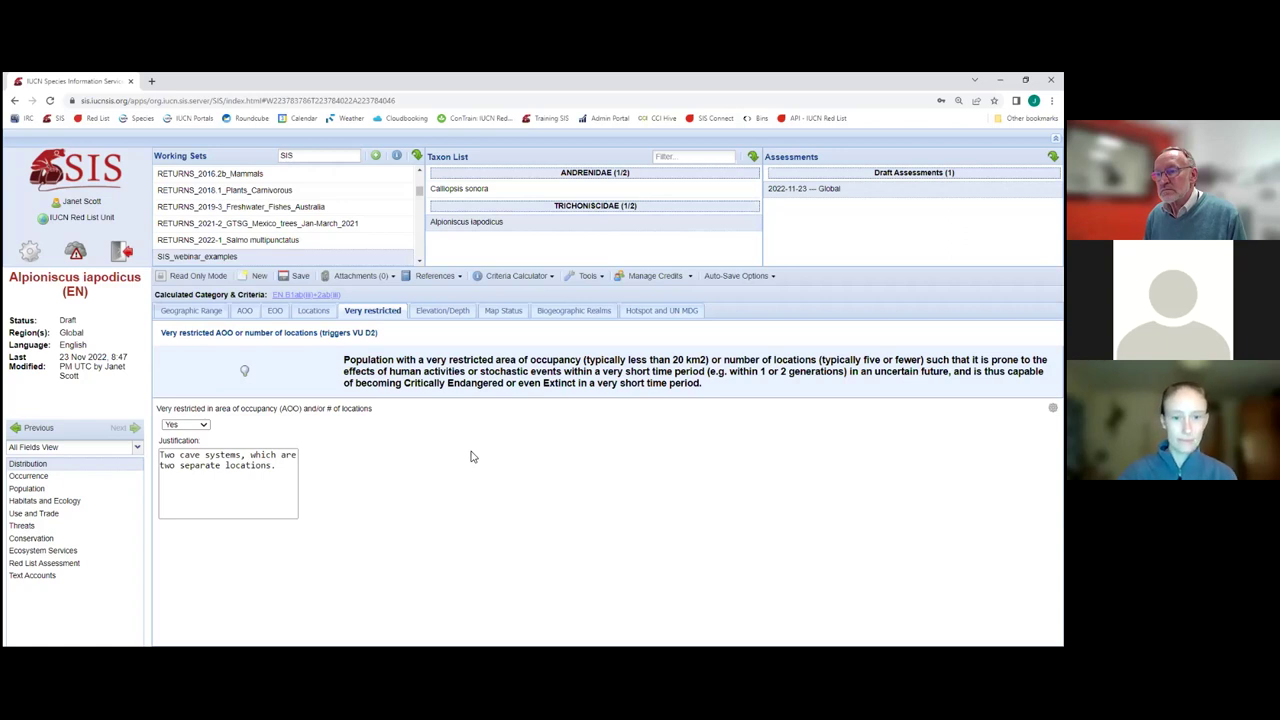
- Try marking the assessment as reviewed in the assessment information and look at the review status options
click(68, 566)
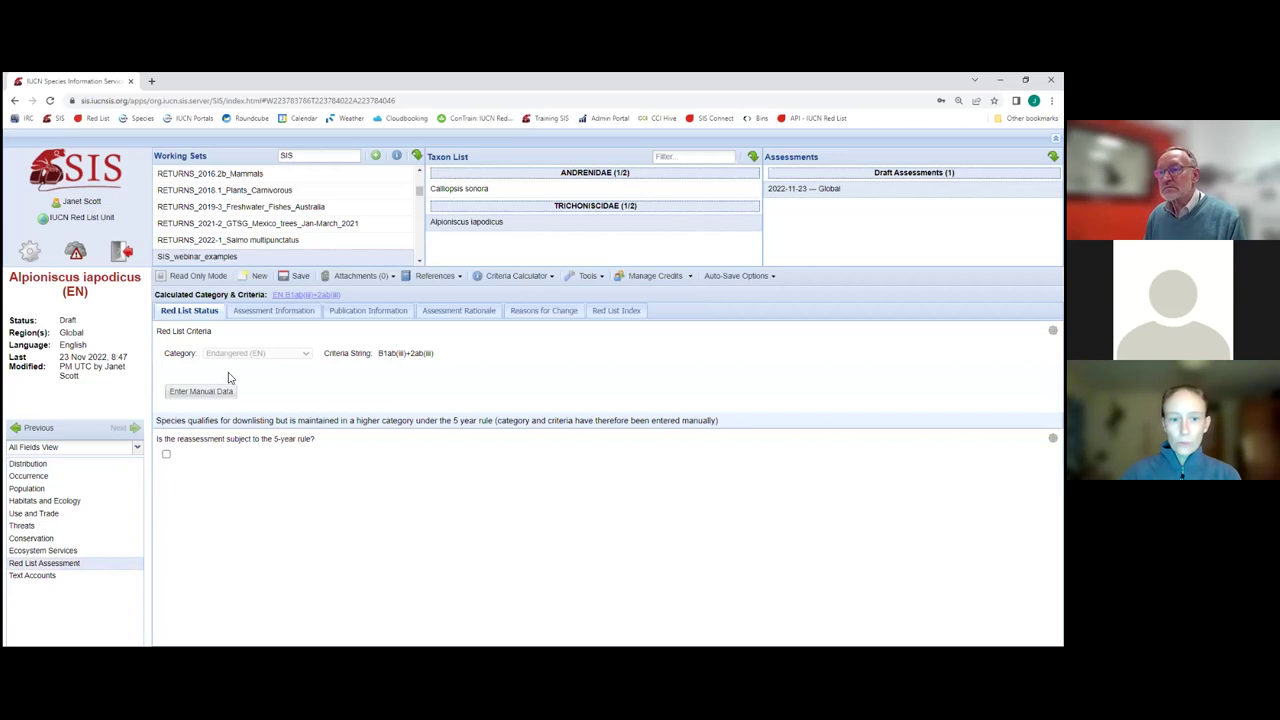
click(287, 318)
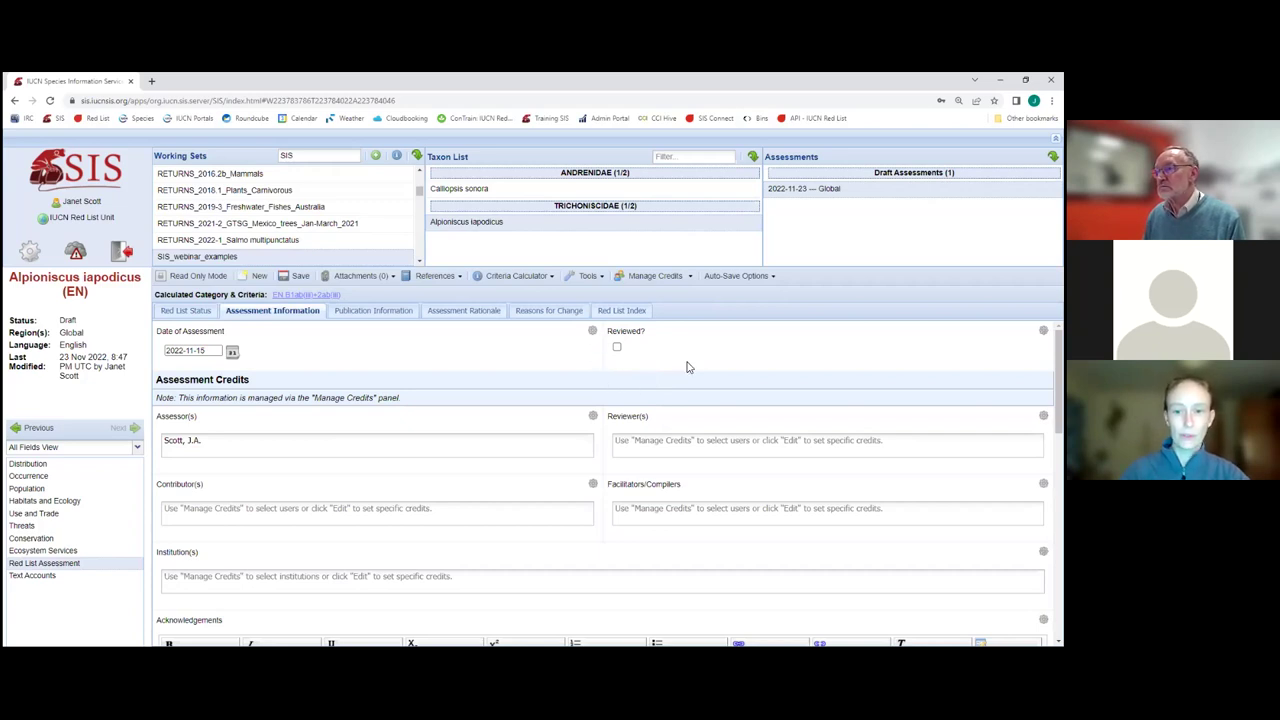
click(617, 347)
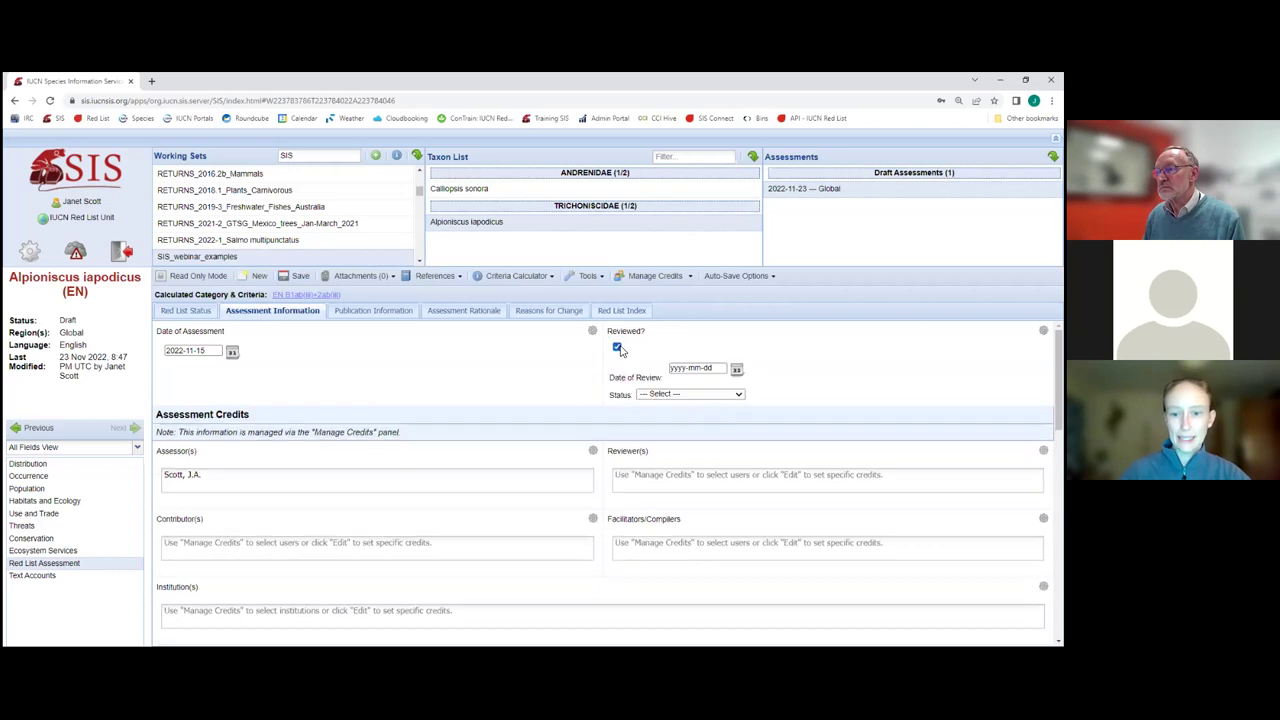
click(740, 396)
click(617, 347)
click(617, 347)
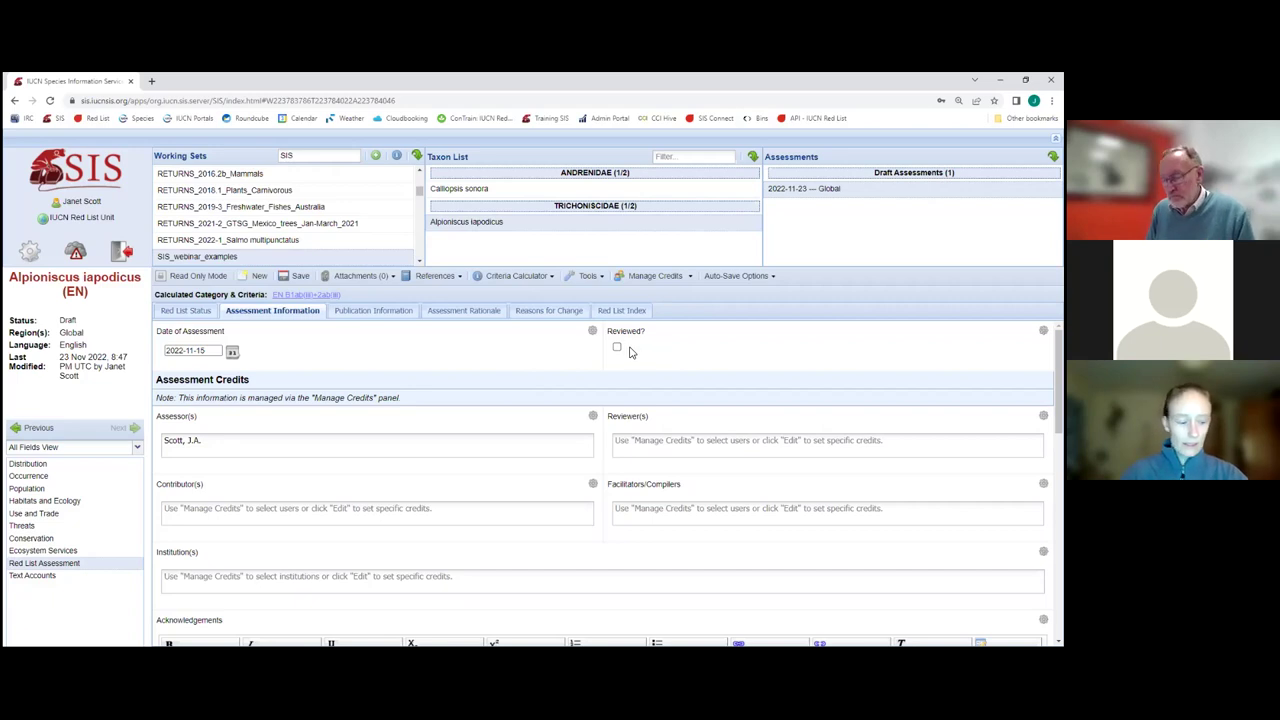
- Review the reasons for change, check the list of Red List assessments for Alpioniscus iapodicus and reopen its draft
click(540, 314)
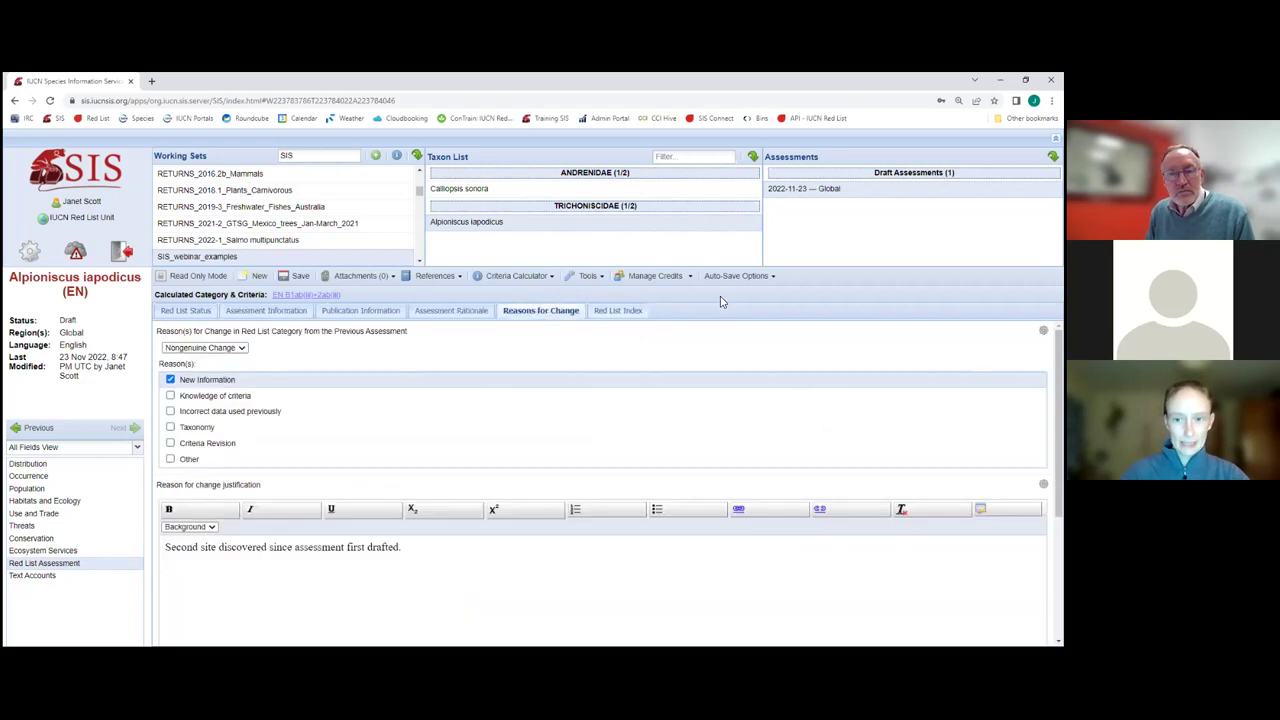
click(464, 222)
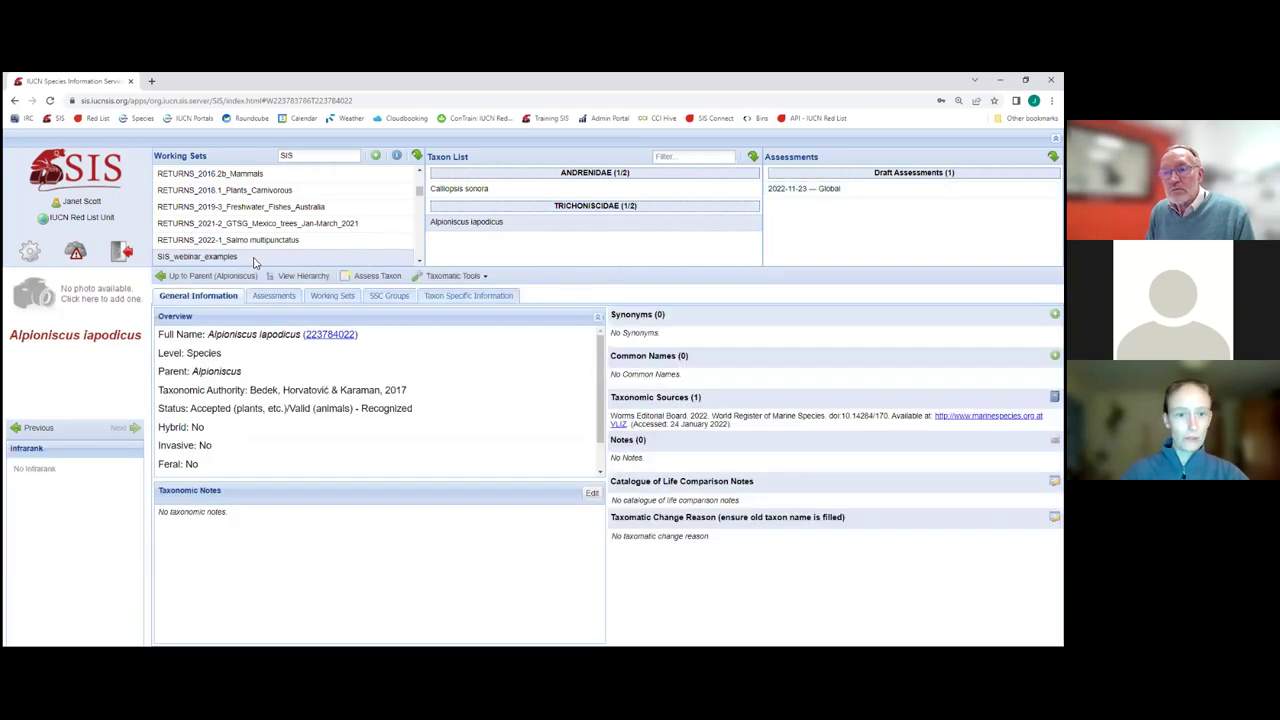
click(272, 297)
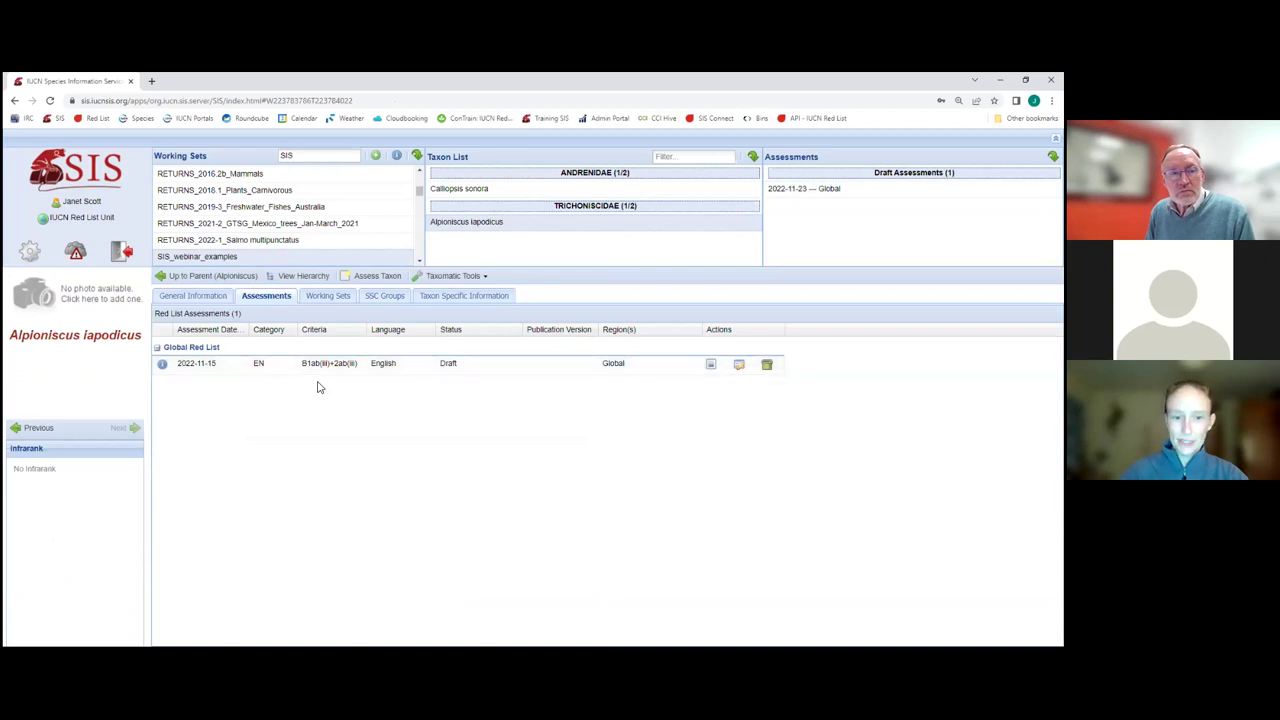
click(740, 366)
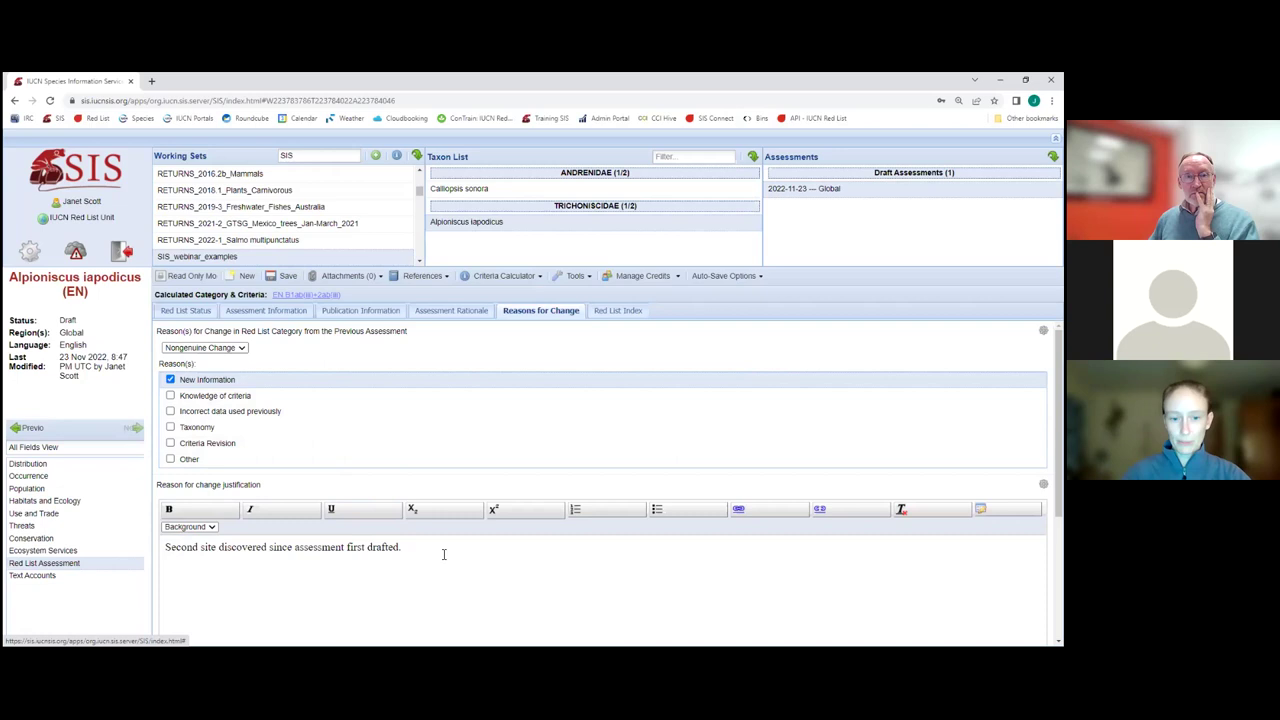
- Delete the reason for change justification and reset the reason for change from the previous assessment to unselected
drag(435, 551, 94, 554)
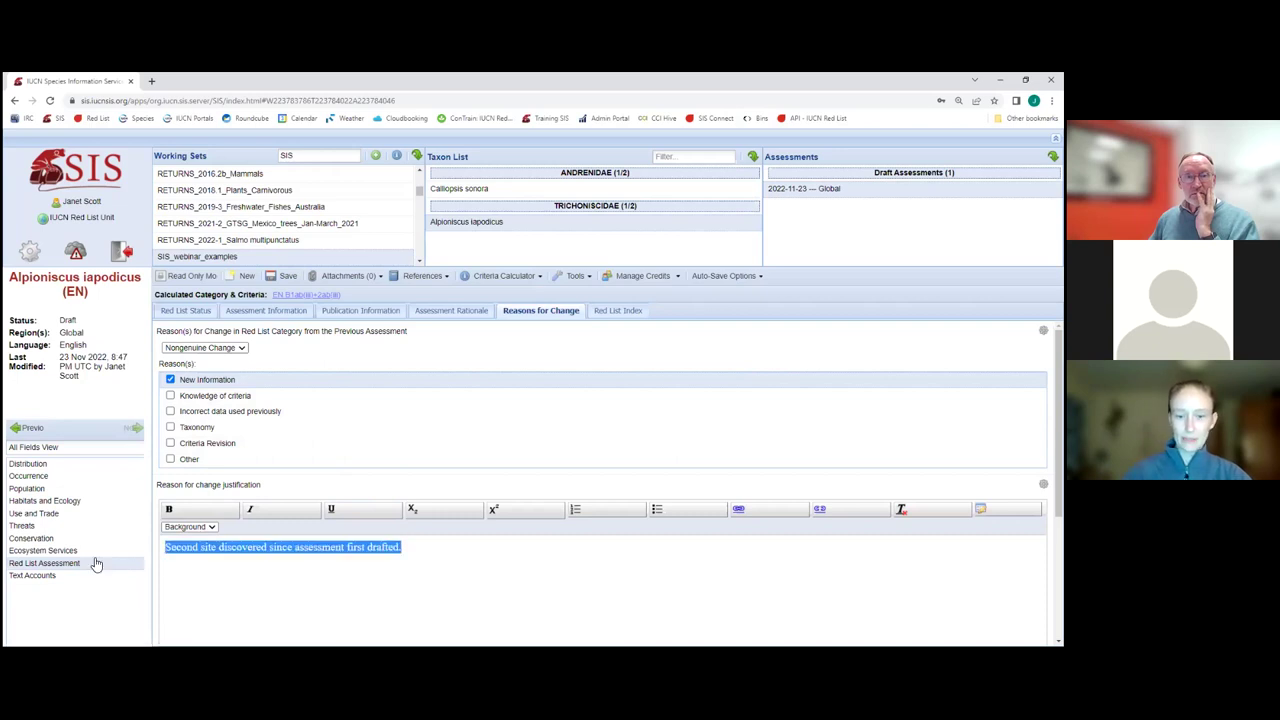
key(BackSpace)
click(171, 380)
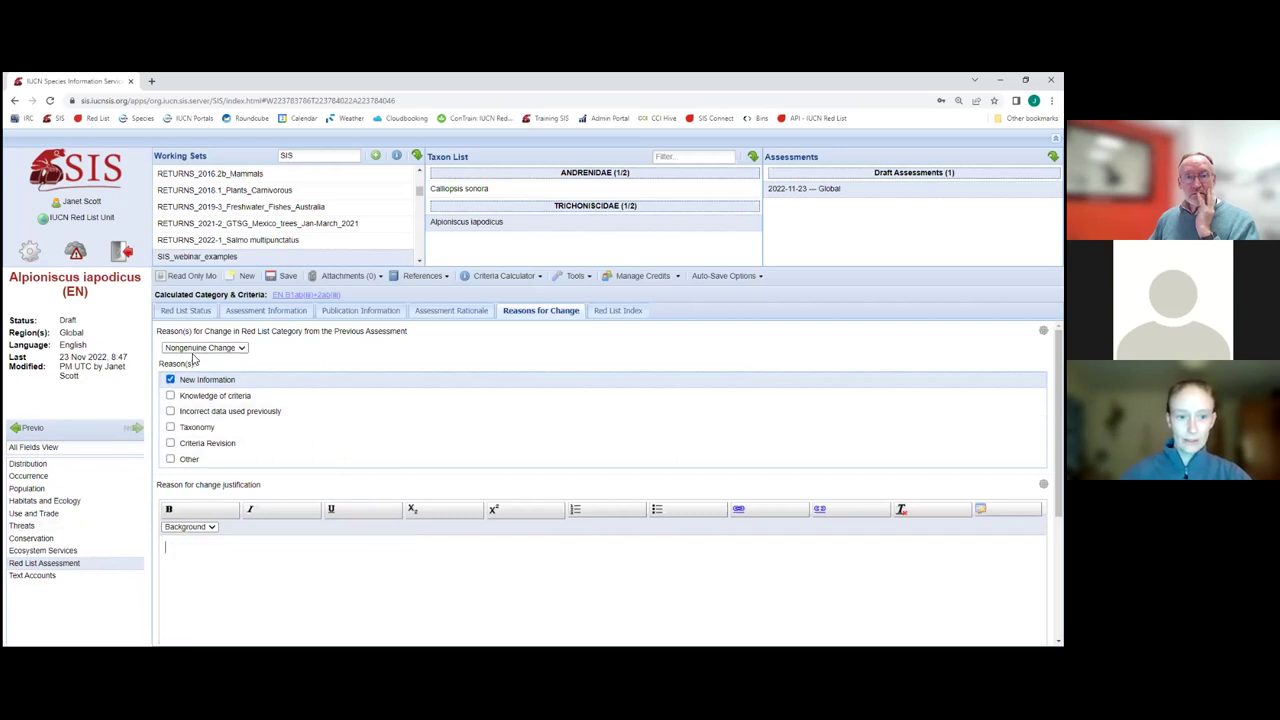
click(195, 350)
click(195, 362)
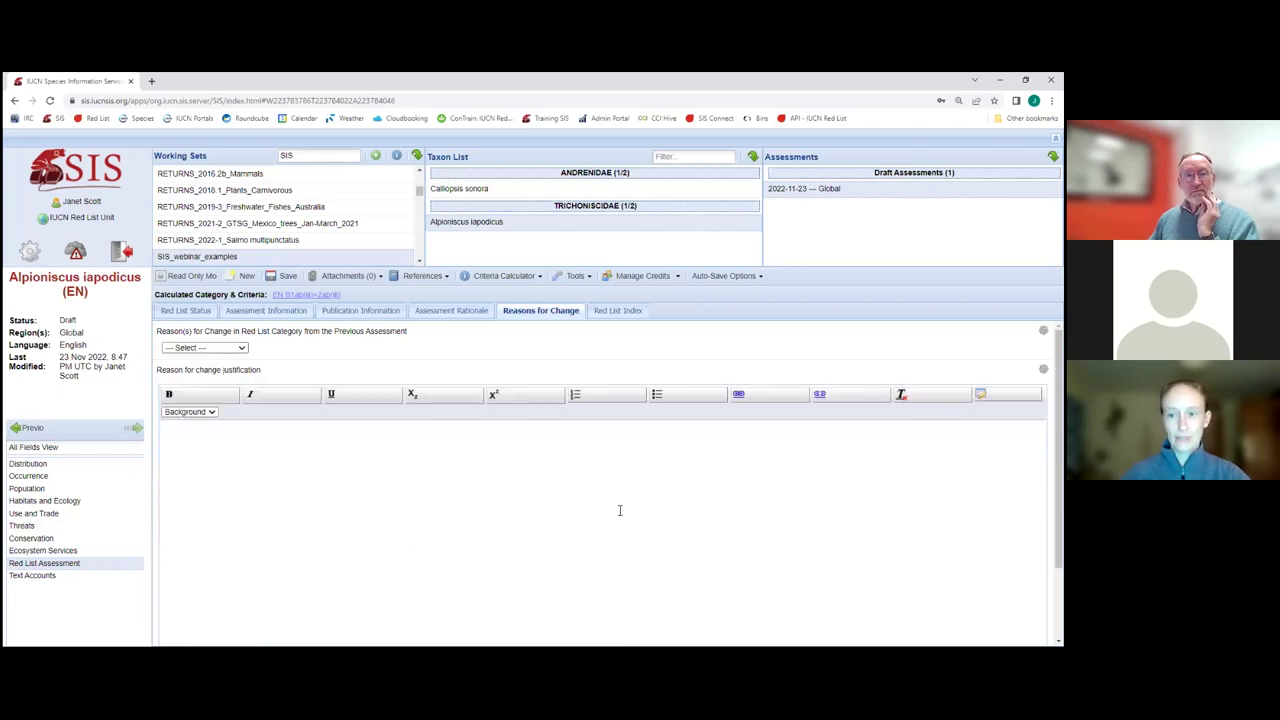
click(241, 348)
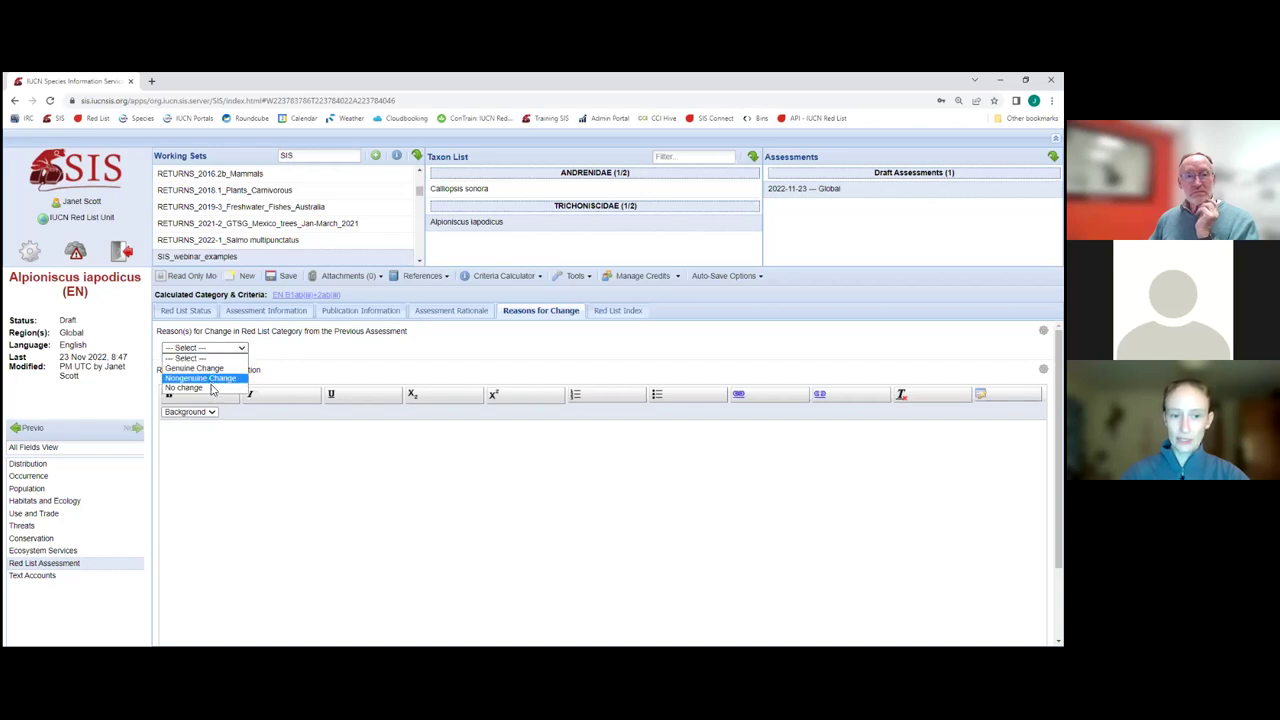
click(475, 360)
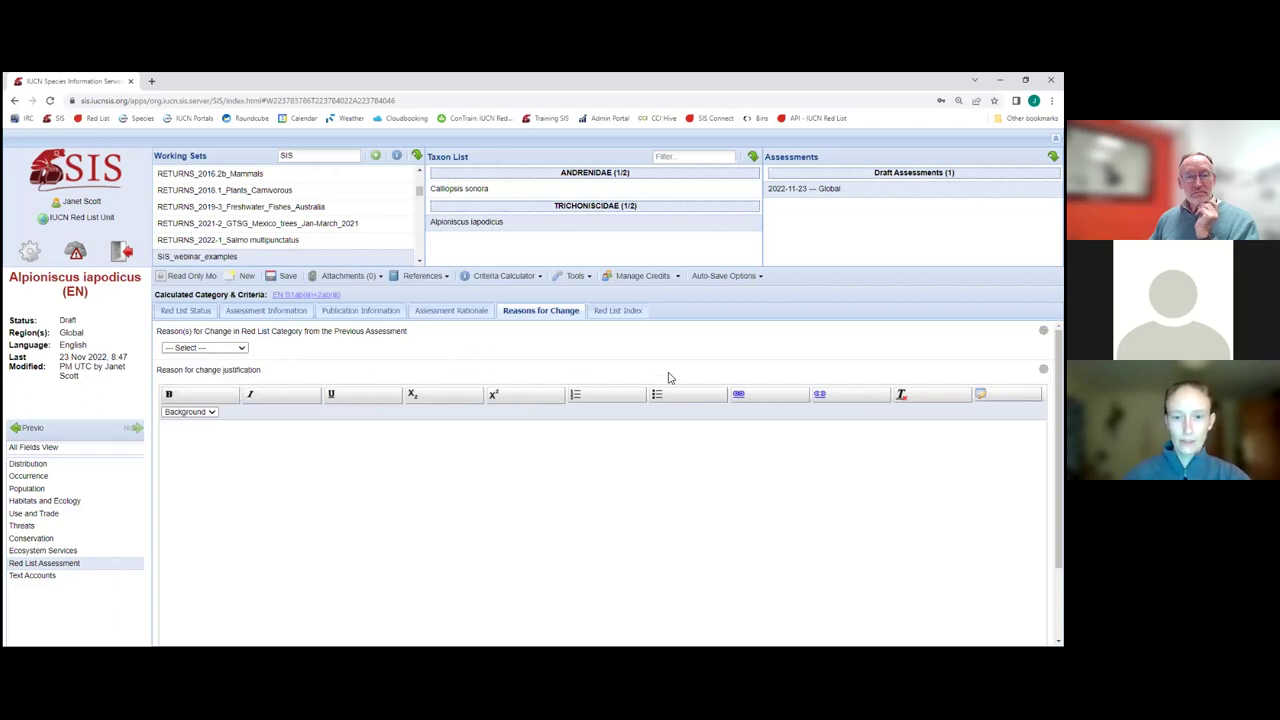
- Find the validation options for the Calliopsis sonora draft assessment and for the whole SIS_webinar_examples working set
click(467, 190)
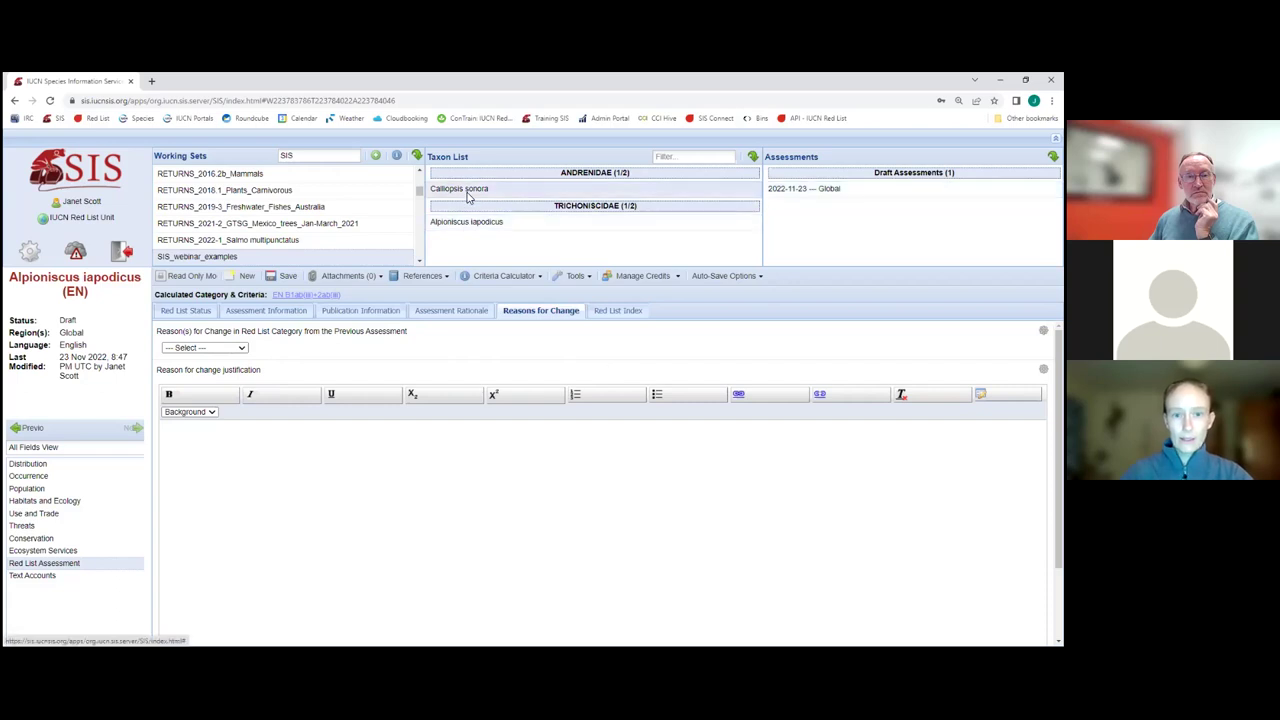
click(820, 190)
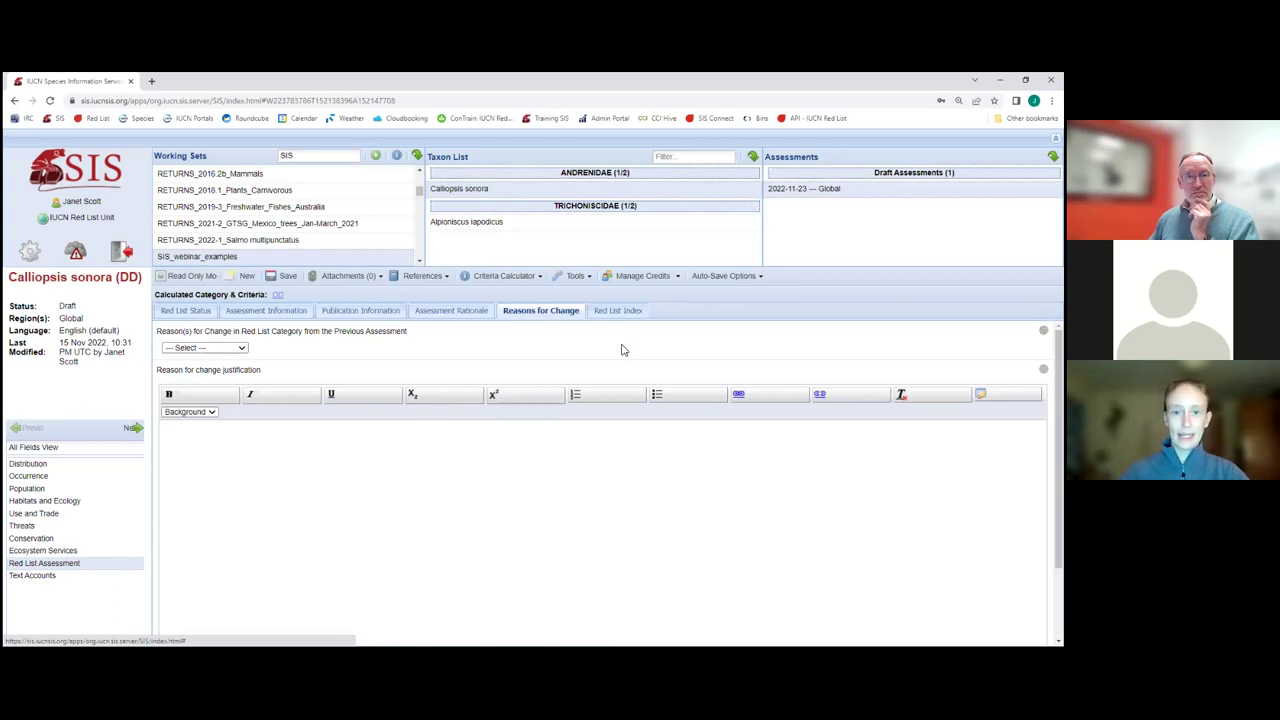
click(589, 278)
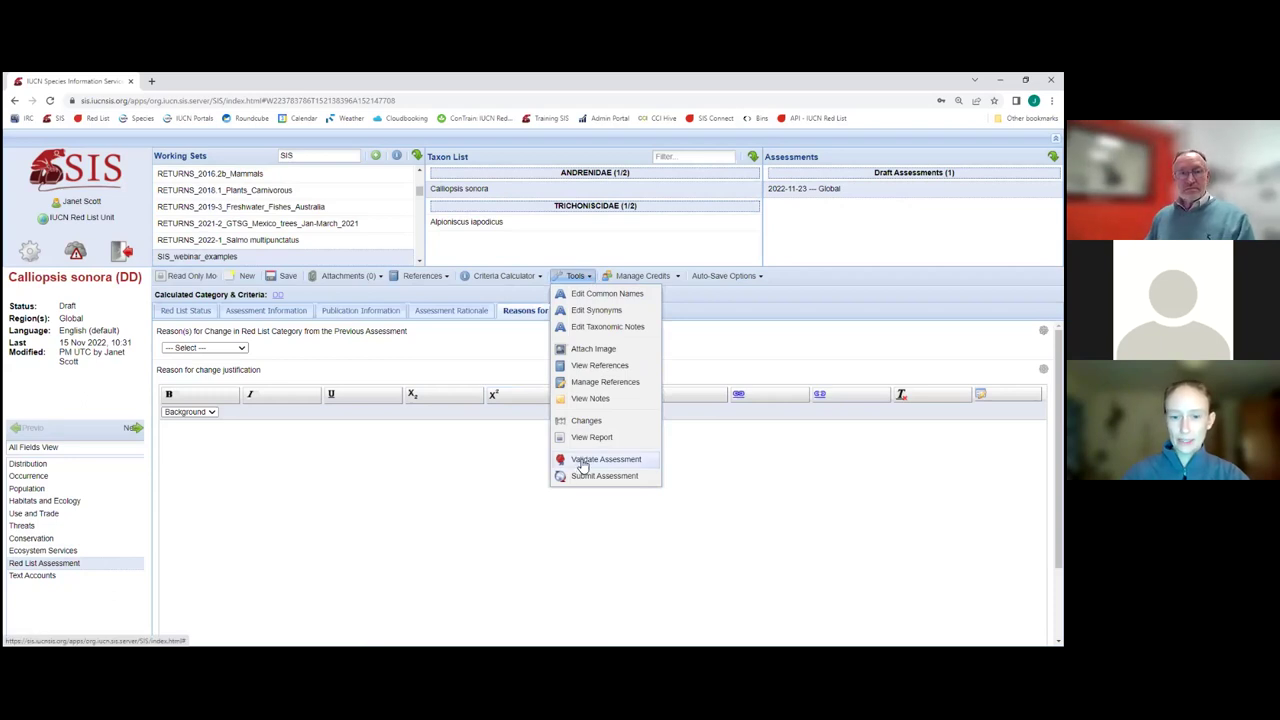
click(190, 259)
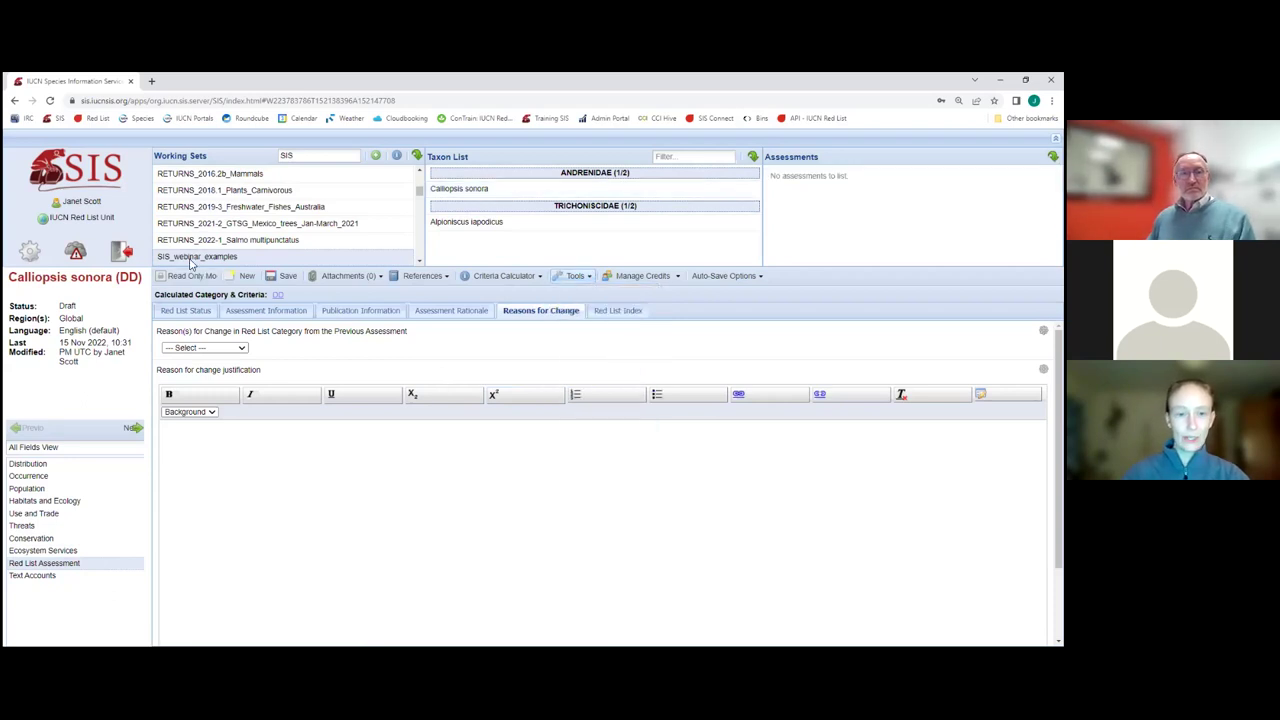
drag(138, 520, 155, 641)
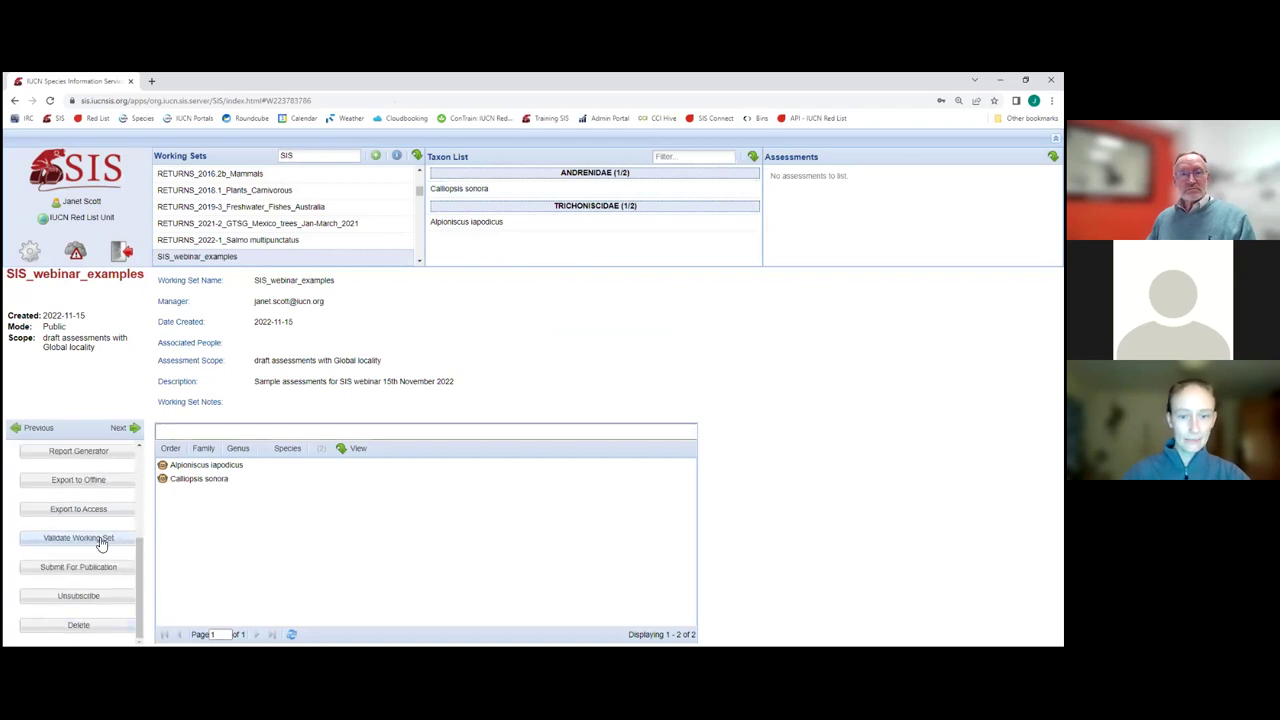
- Validate the draft Global assessment of Calliopsis sonora and open its integrity check results
click(500, 189)
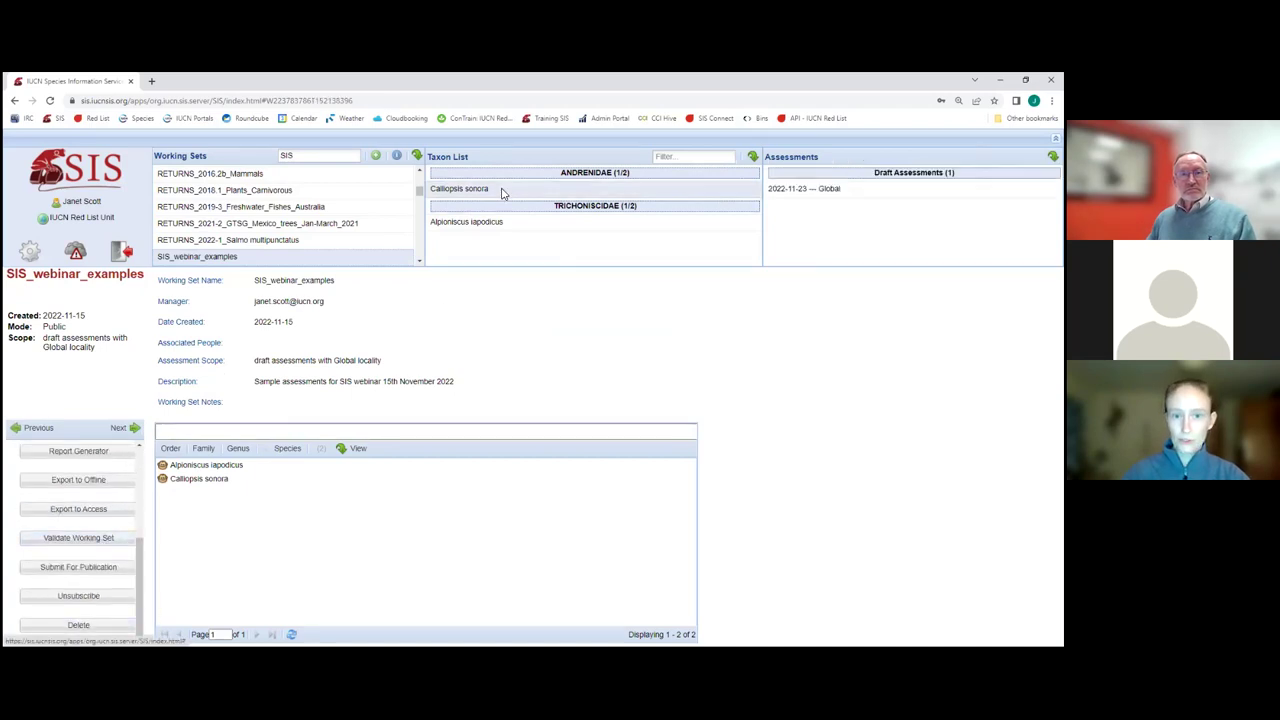
click(800, 190)
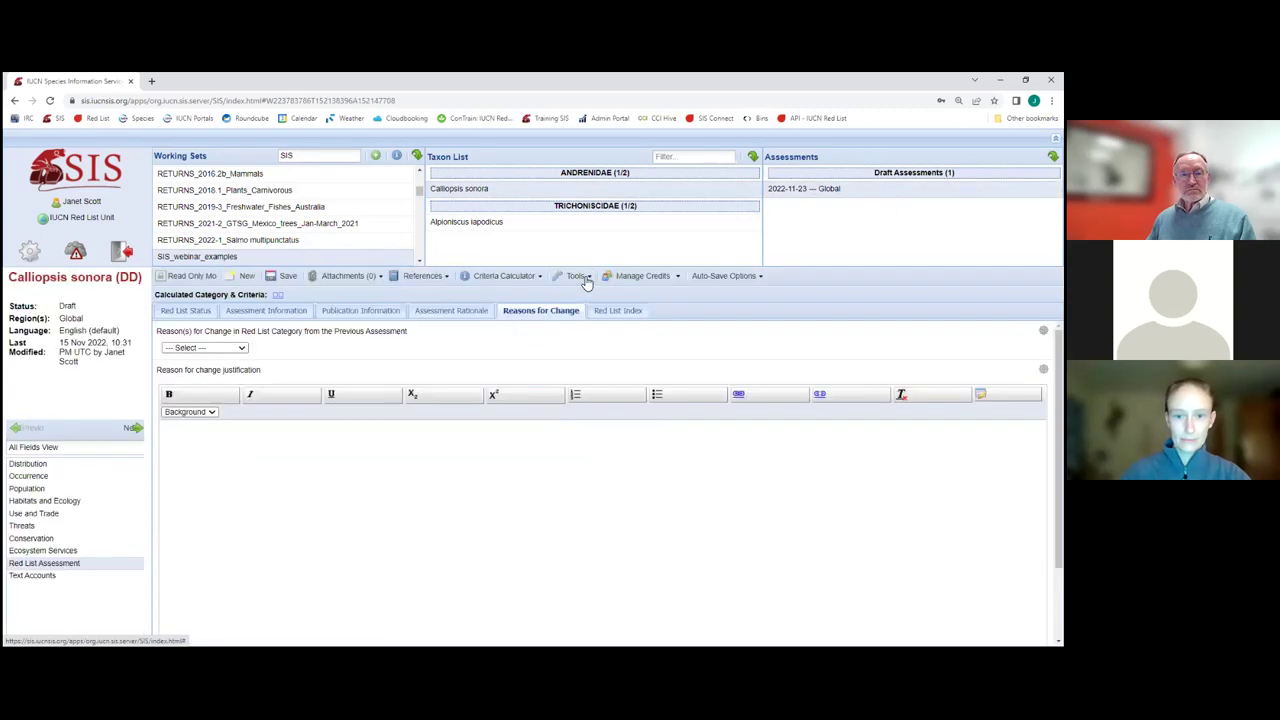
click(583, 278)
click(600, 463)
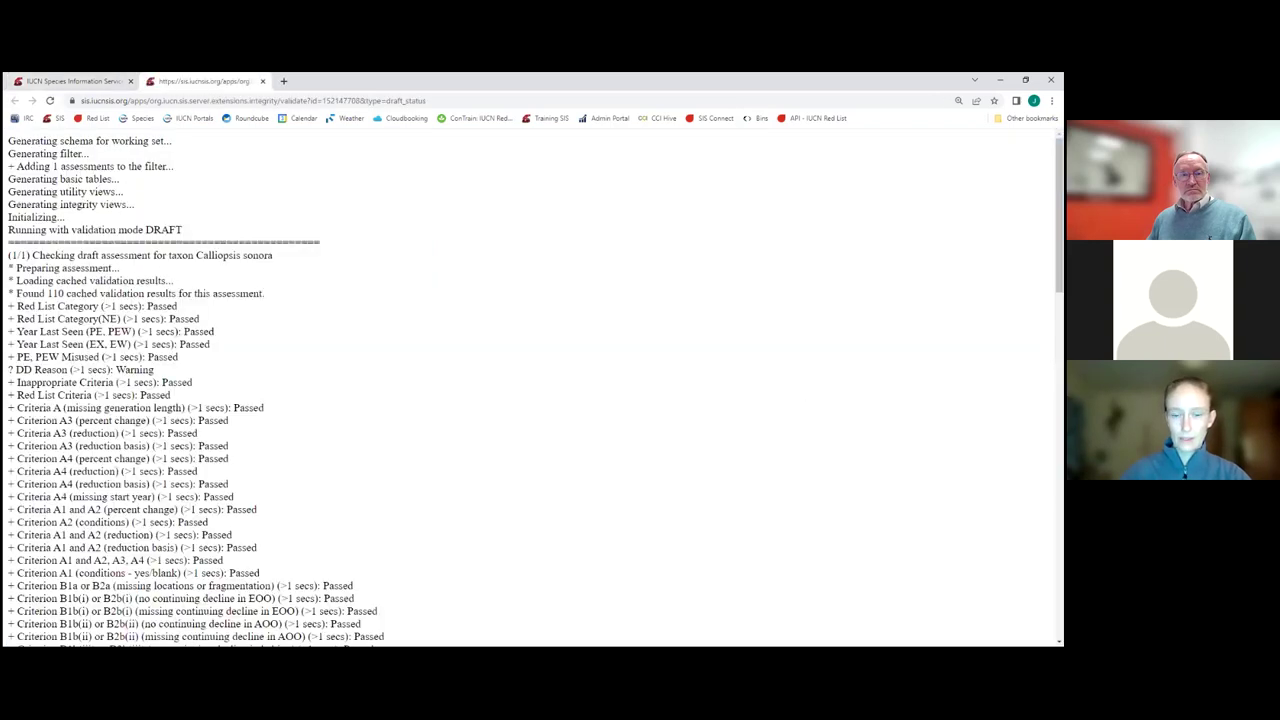
scroll(530, 390, down, 15)
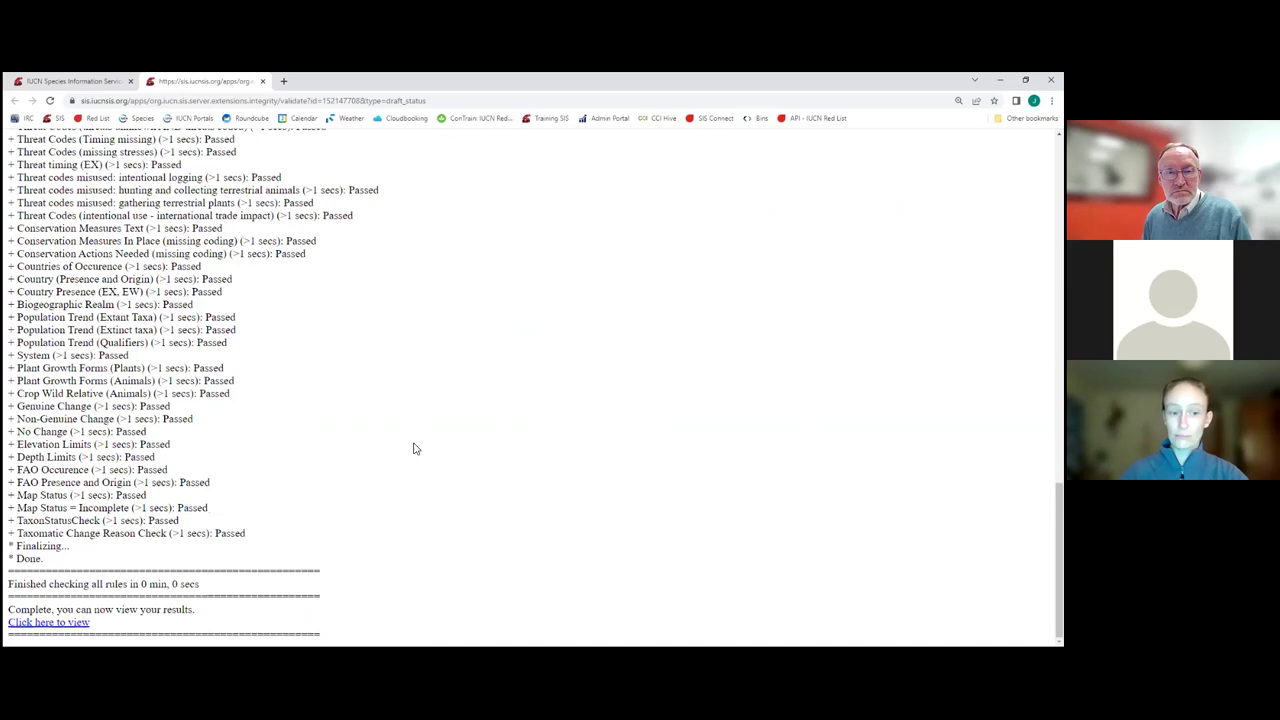
click(61, 623)
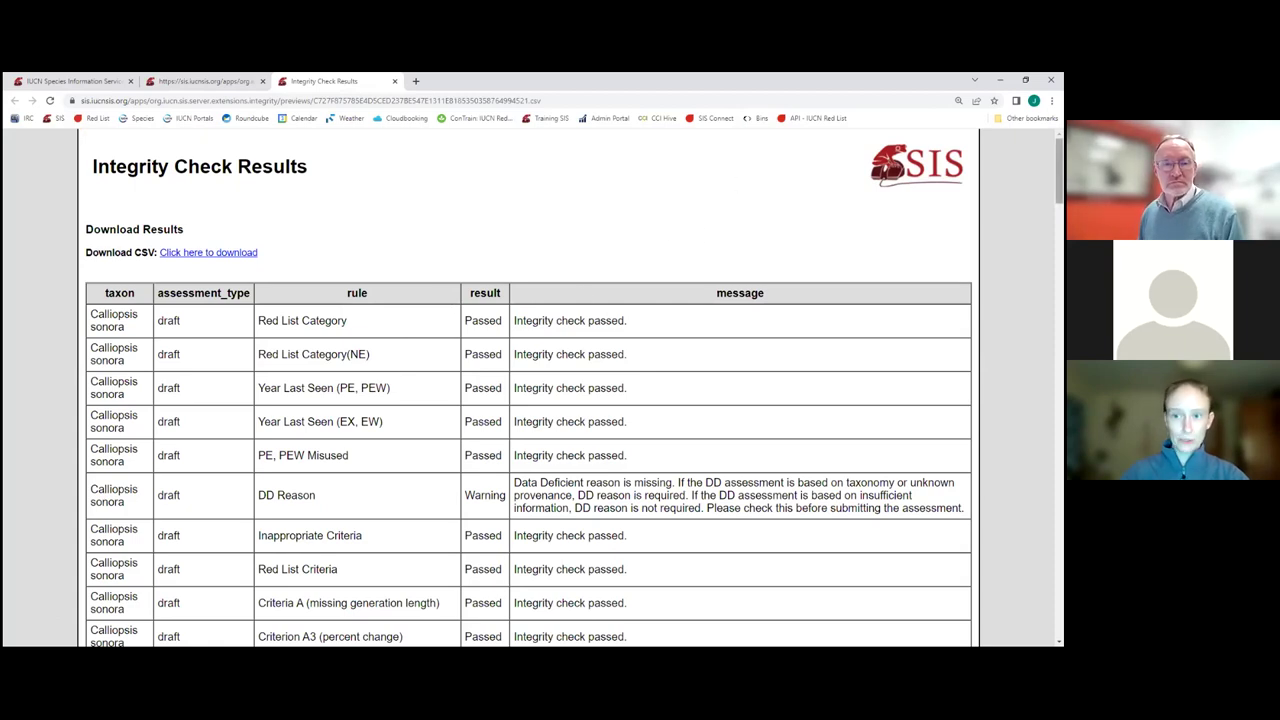
- Look through the full list of integrity check rules and results for the Calliopsis sonora draft
scroll(528, 400, down, 15)
scroll(528, 400, up, 6)
scroll(528, 400, up, 8)
scroll(528, 400, down, 2)
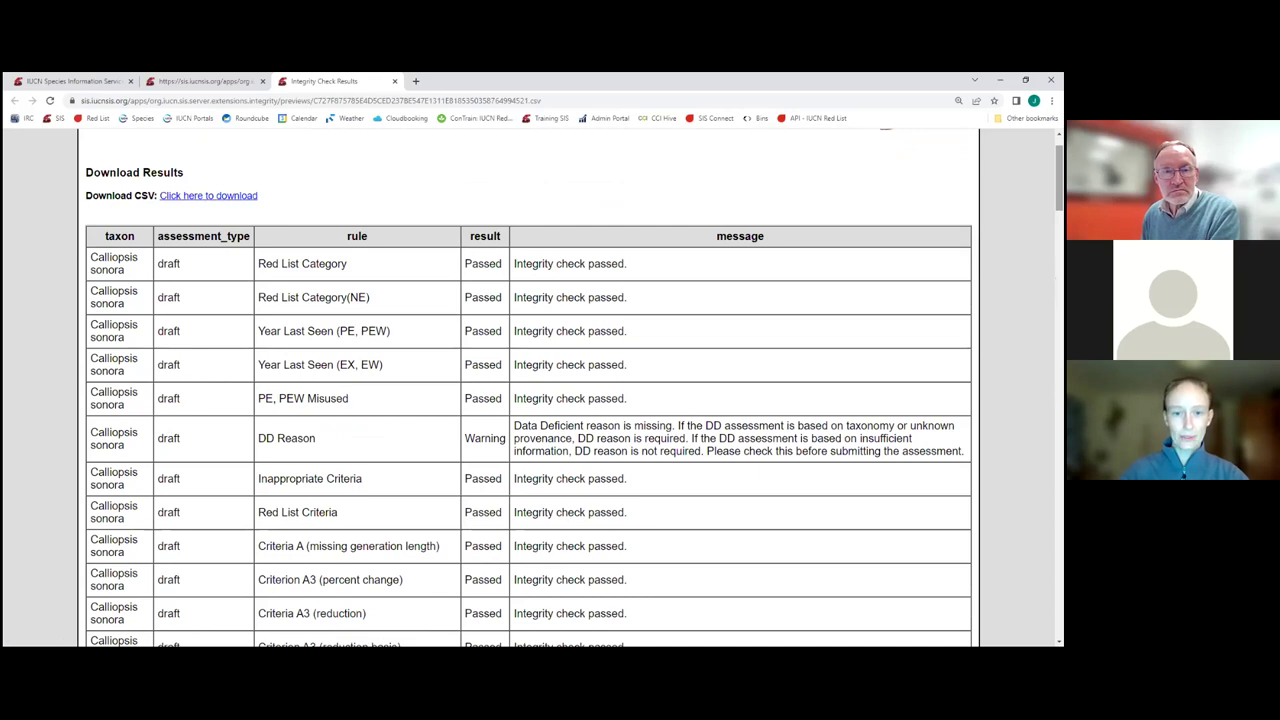
scroll(528, 390, down, 1)
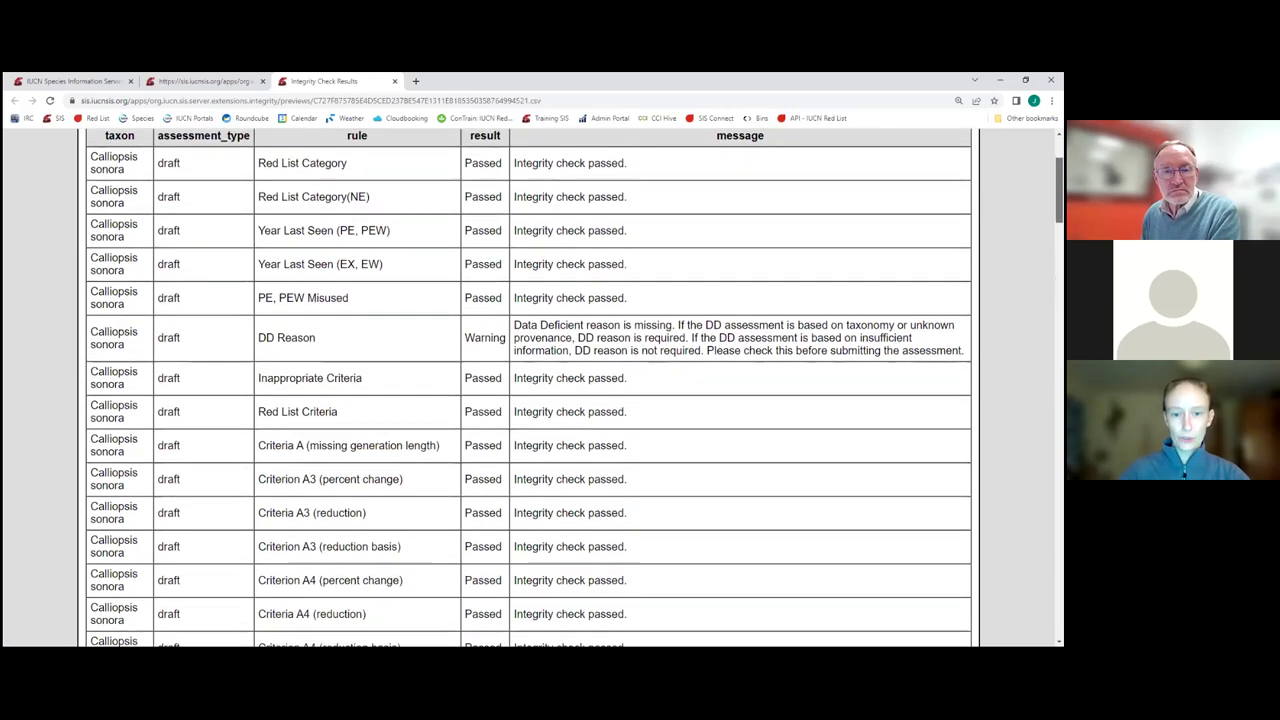
scroll(528, 390, down, 10)
scroll(528, 390, down, 15)
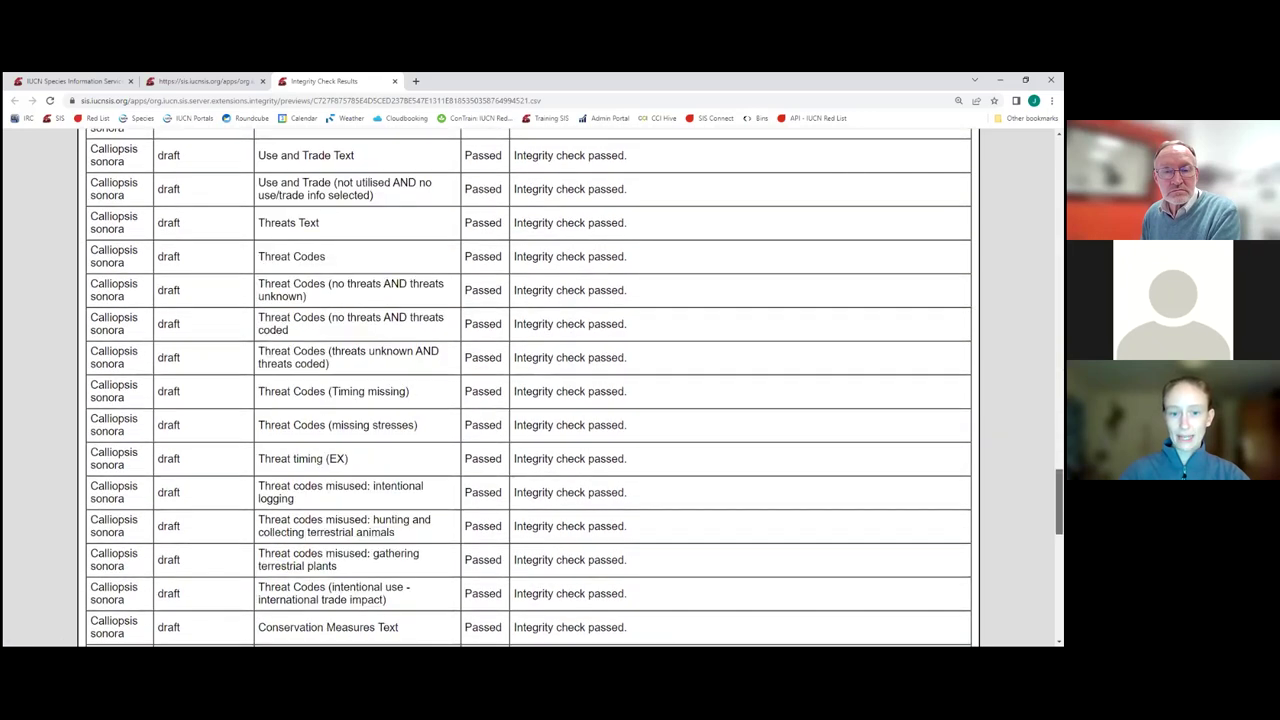
scroll(528, 390, down, 6)
scroll(528, 390, up, 12)
scroll(528, 390, up, 8)
scroll(528, 390, up, 5)
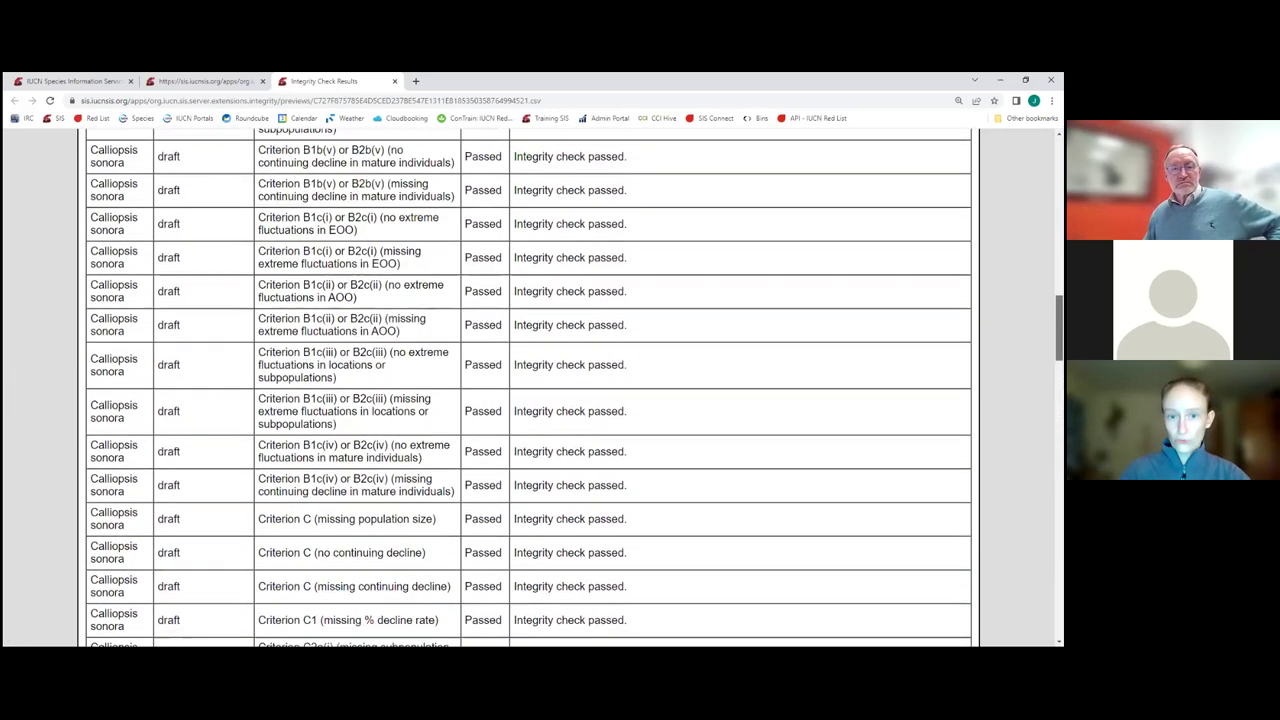
- Review the criteria A and B checks and the DD Reason check message in the integrity check results
scroll(528, 390, up, 1)
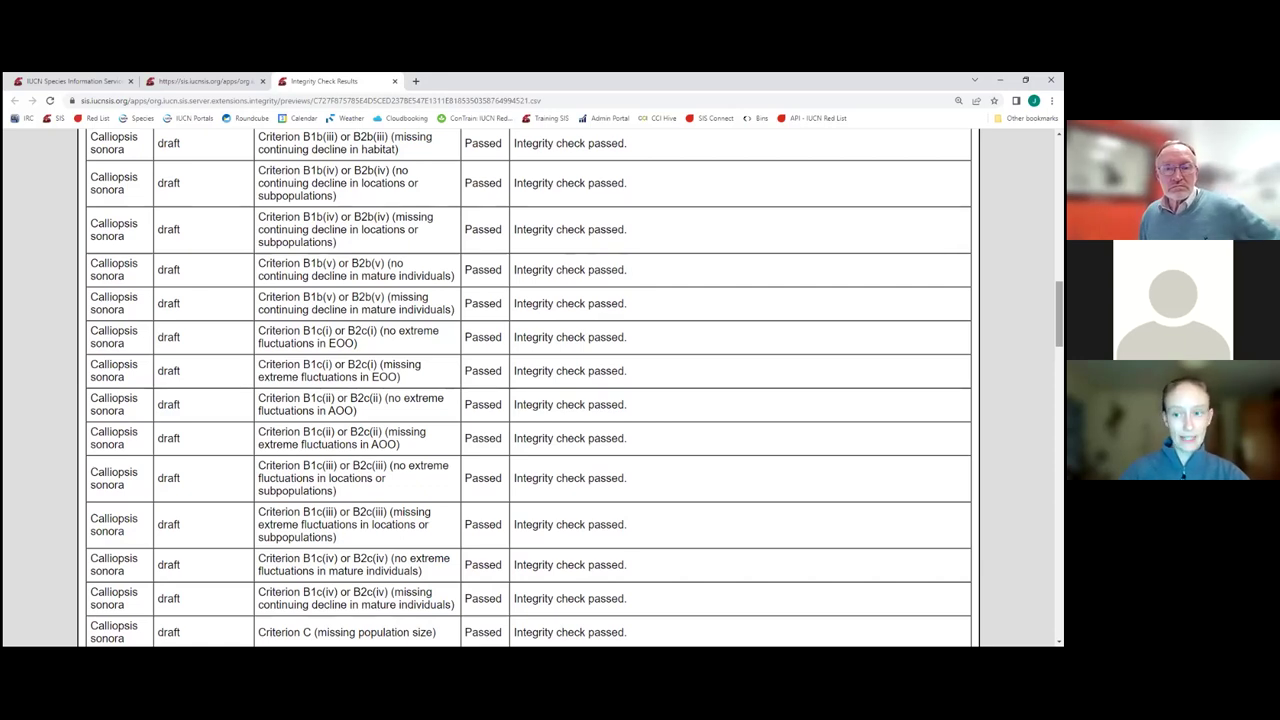
scroll(528, 390, up, 4)
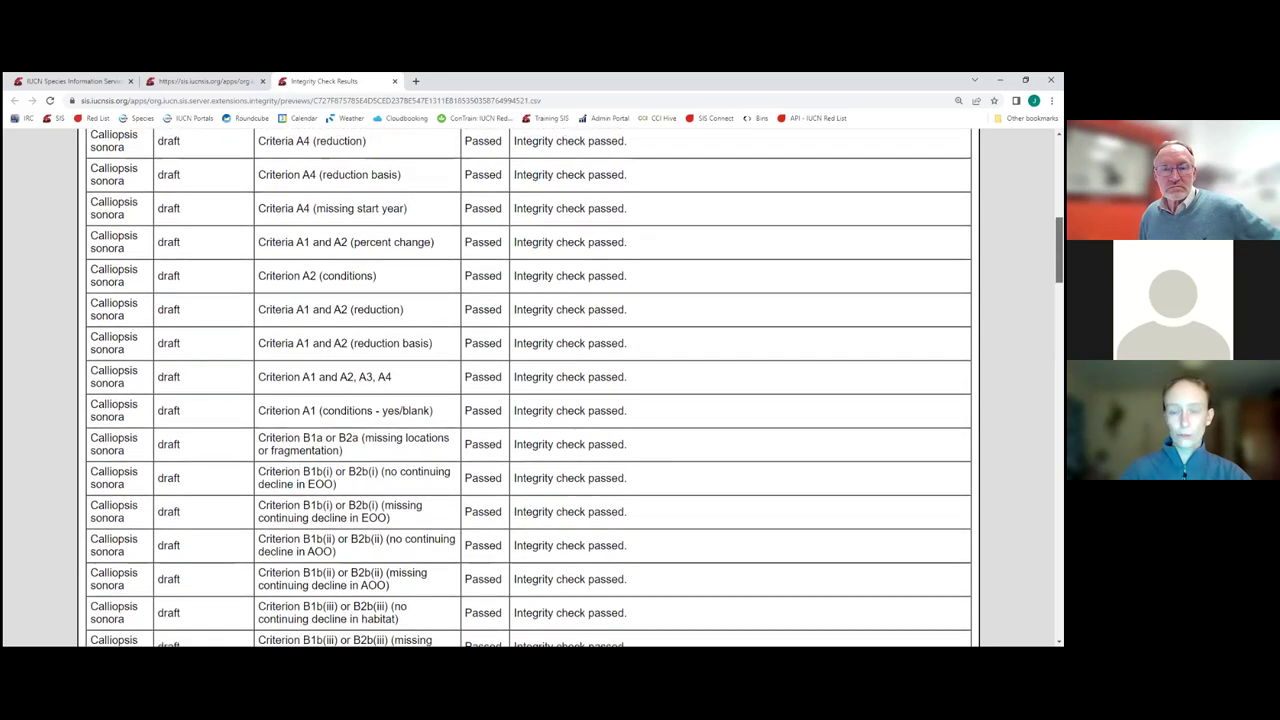
scroll(528, 390, up, 1)
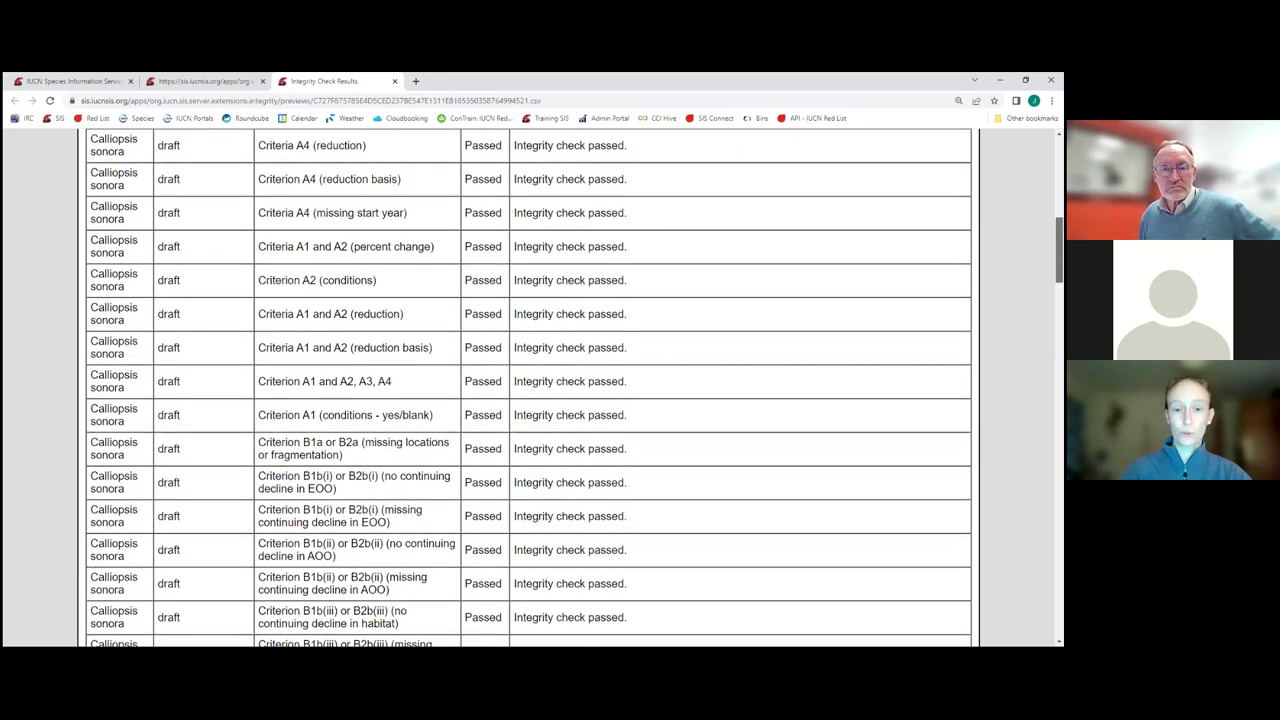
scroll(528, 390, up, 1)
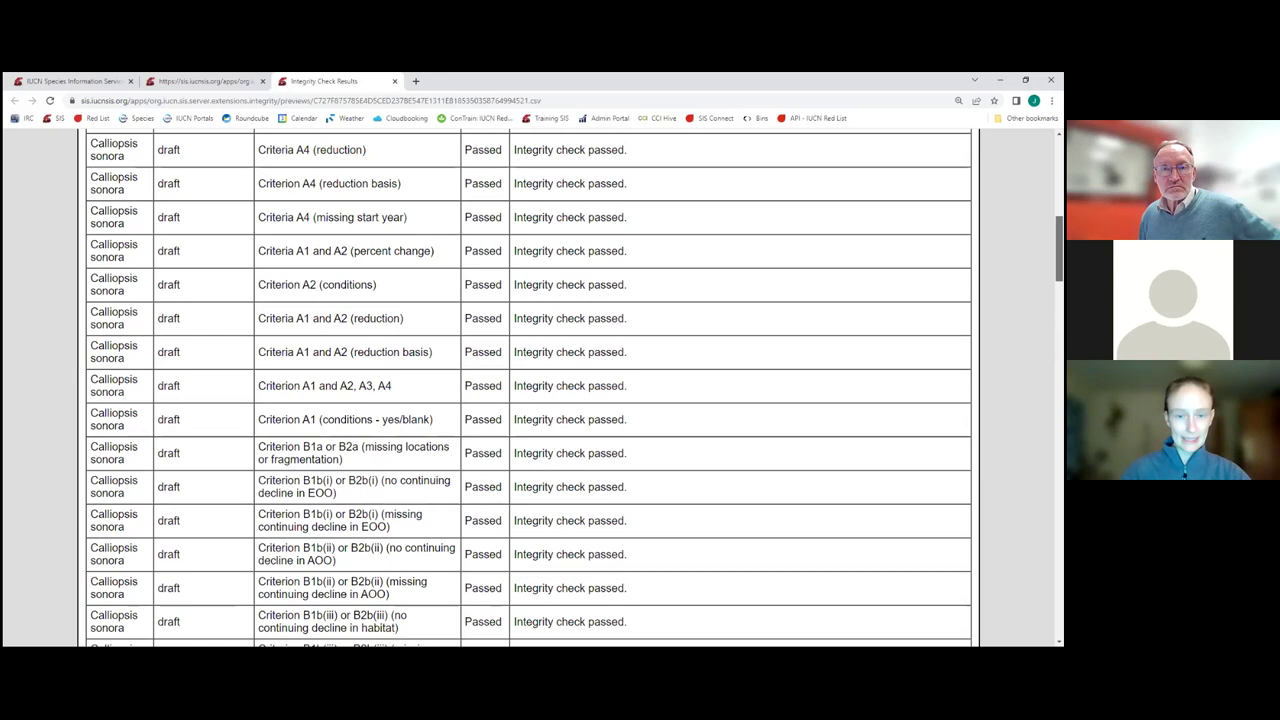
scroll(528, 390, up, 3)
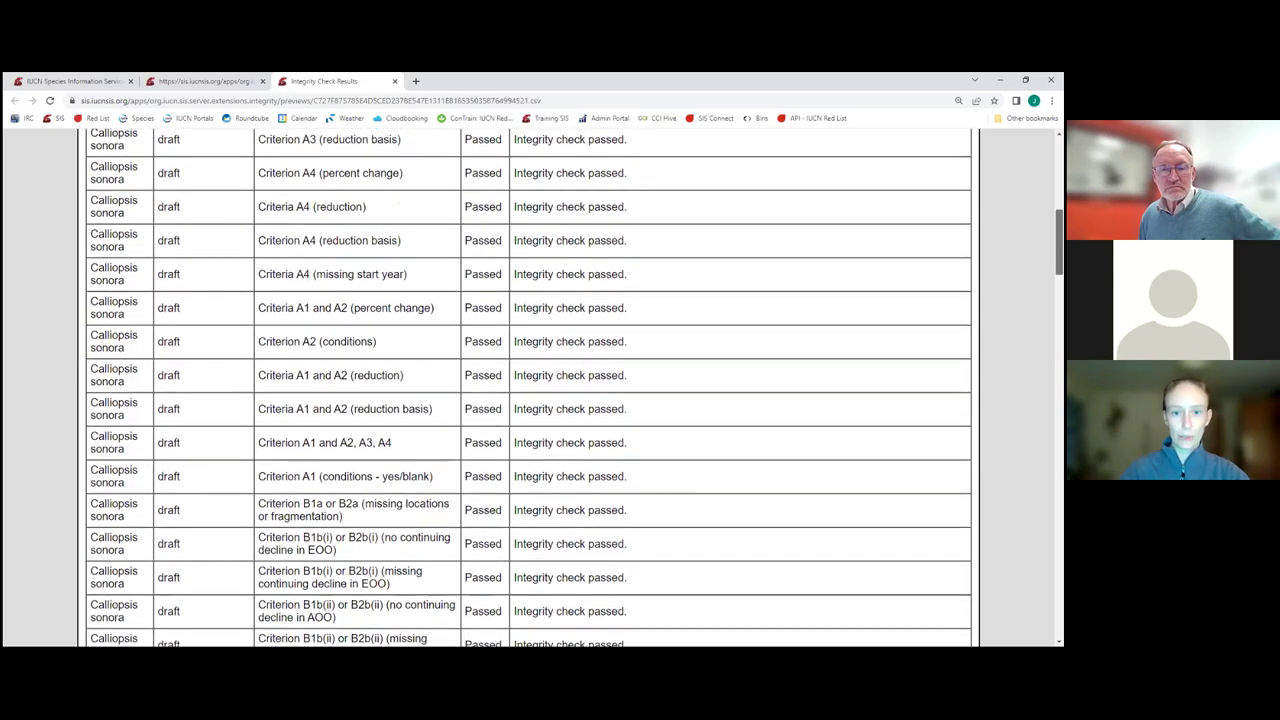
scroll(528, 390, up, 5)
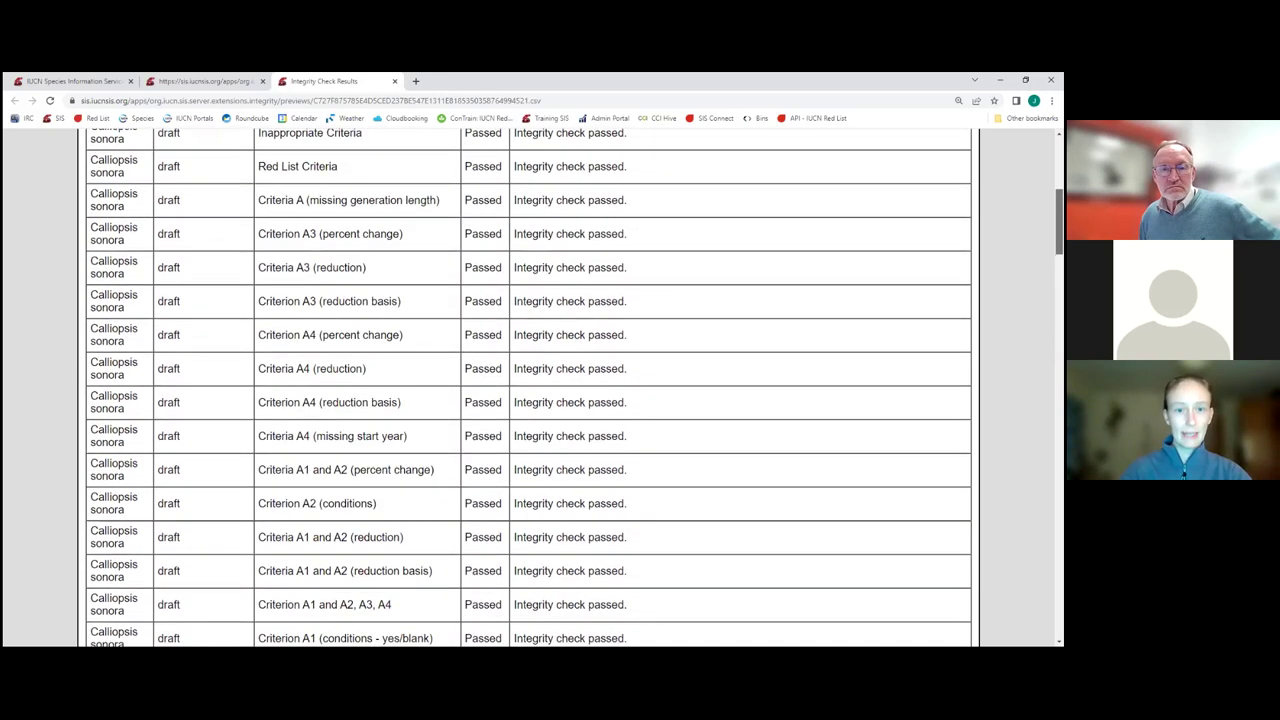
scroll(528, 390, up, 1)
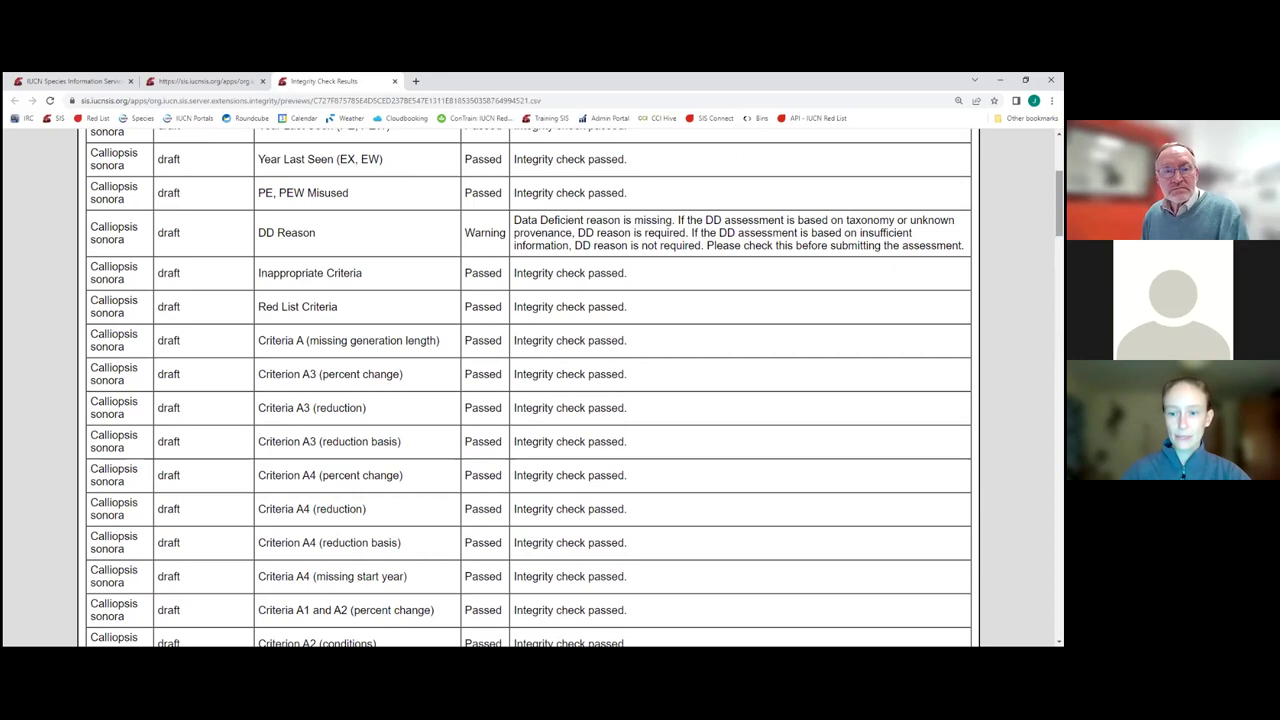
scroll(528, 390, up, 2)
scroll(528, 390, up, 2)
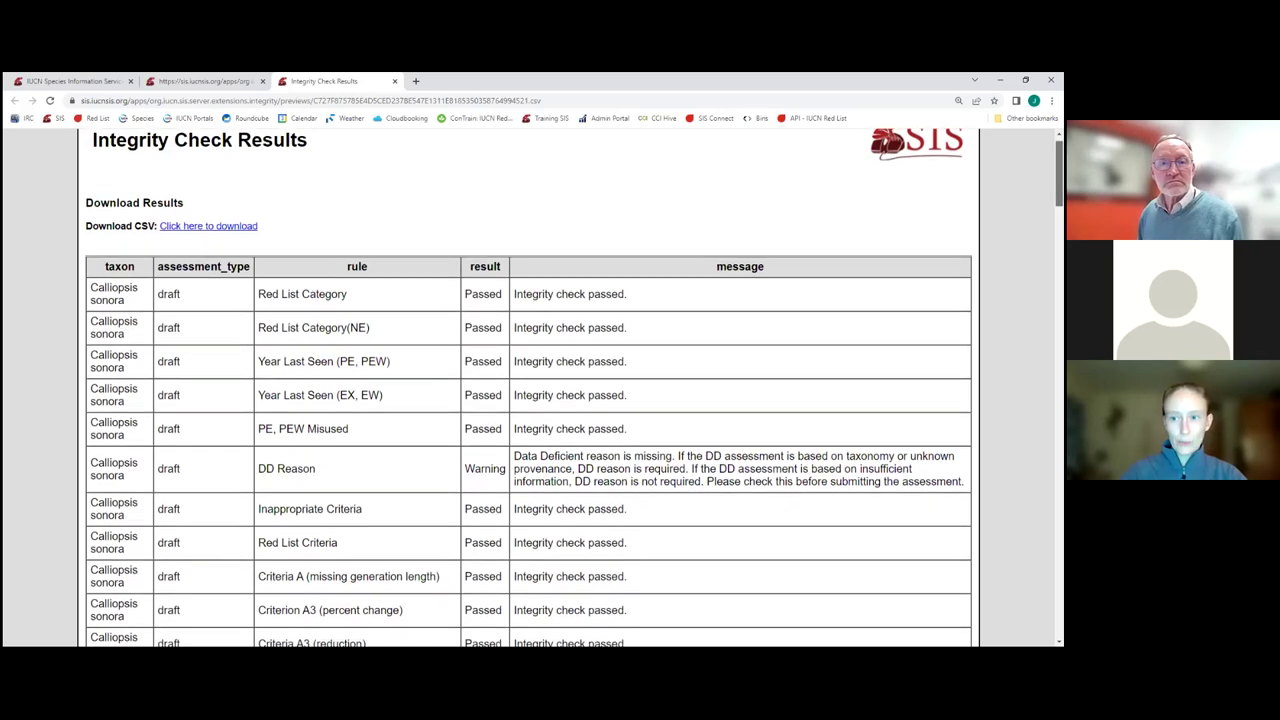
scroll(760, 485, up, 1)
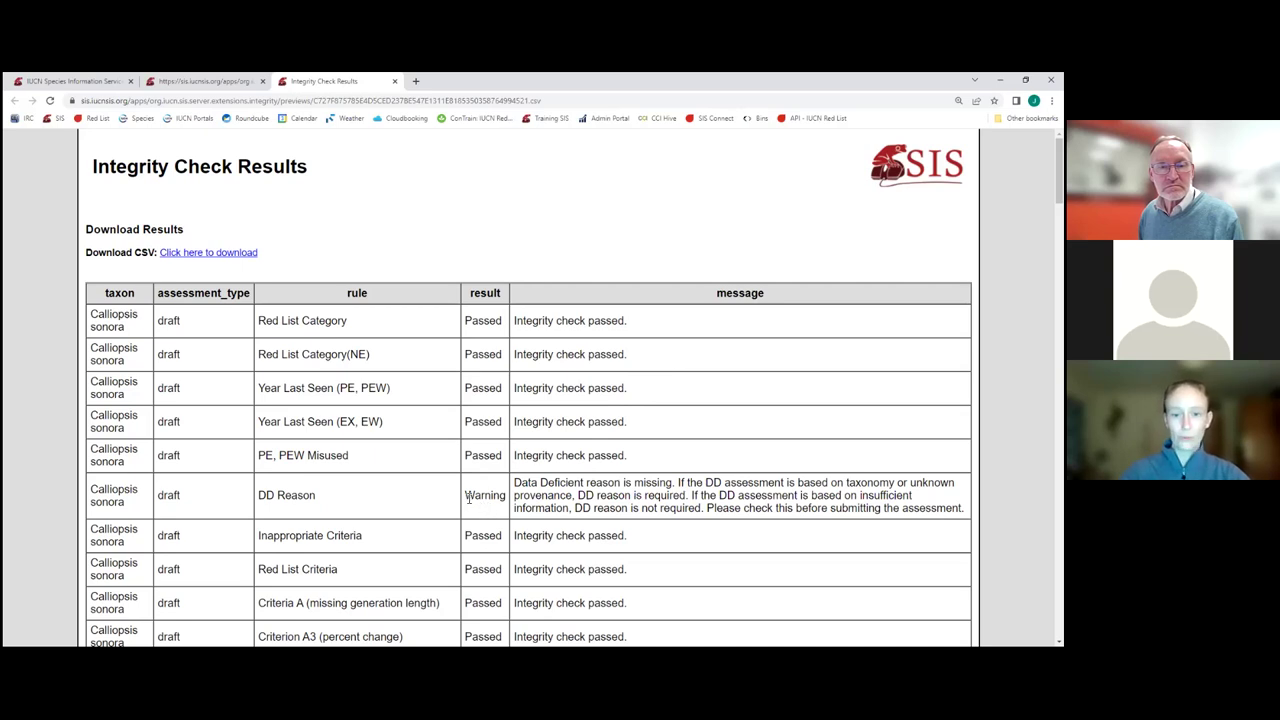
- Return to the Calliopsis sonora draft and check the Data Deficient reason options in its Red List status
click(47, 80)
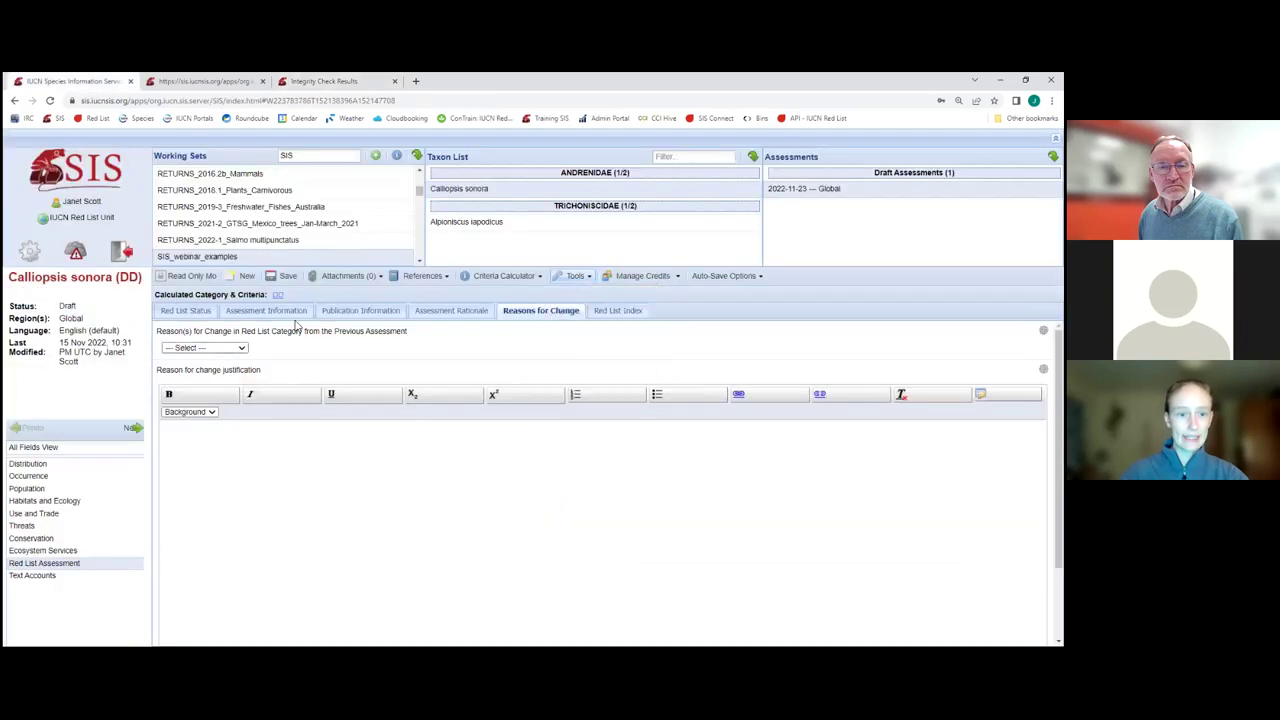
click(192, 311)
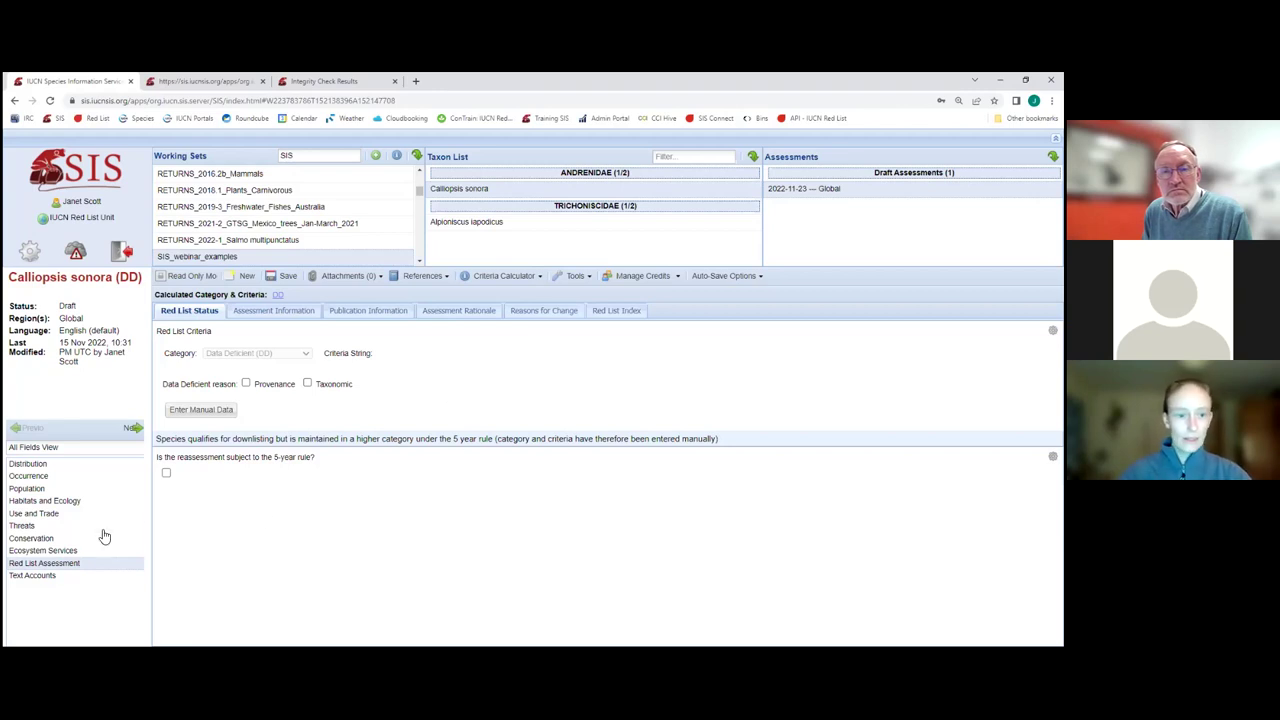
- Set the number of subpopulations to 3 in the population information of the Calliopsis sonora draft
click(77, 490)
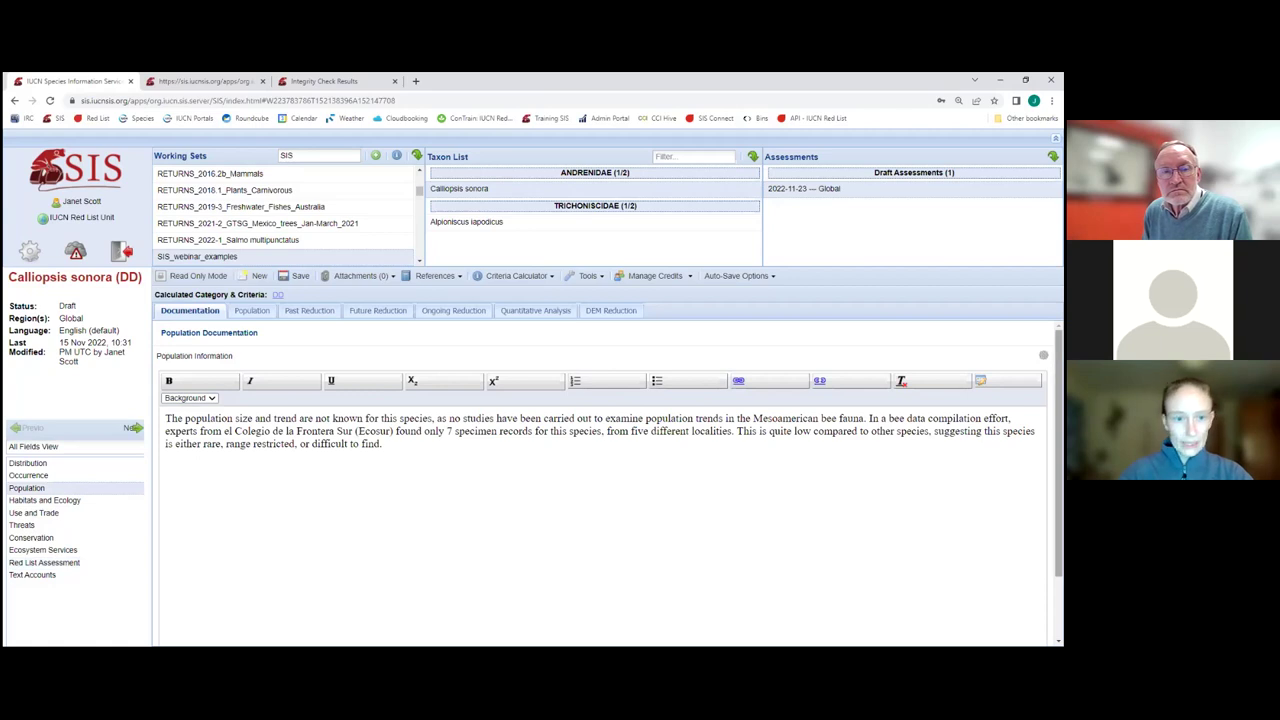
click(246, 312)
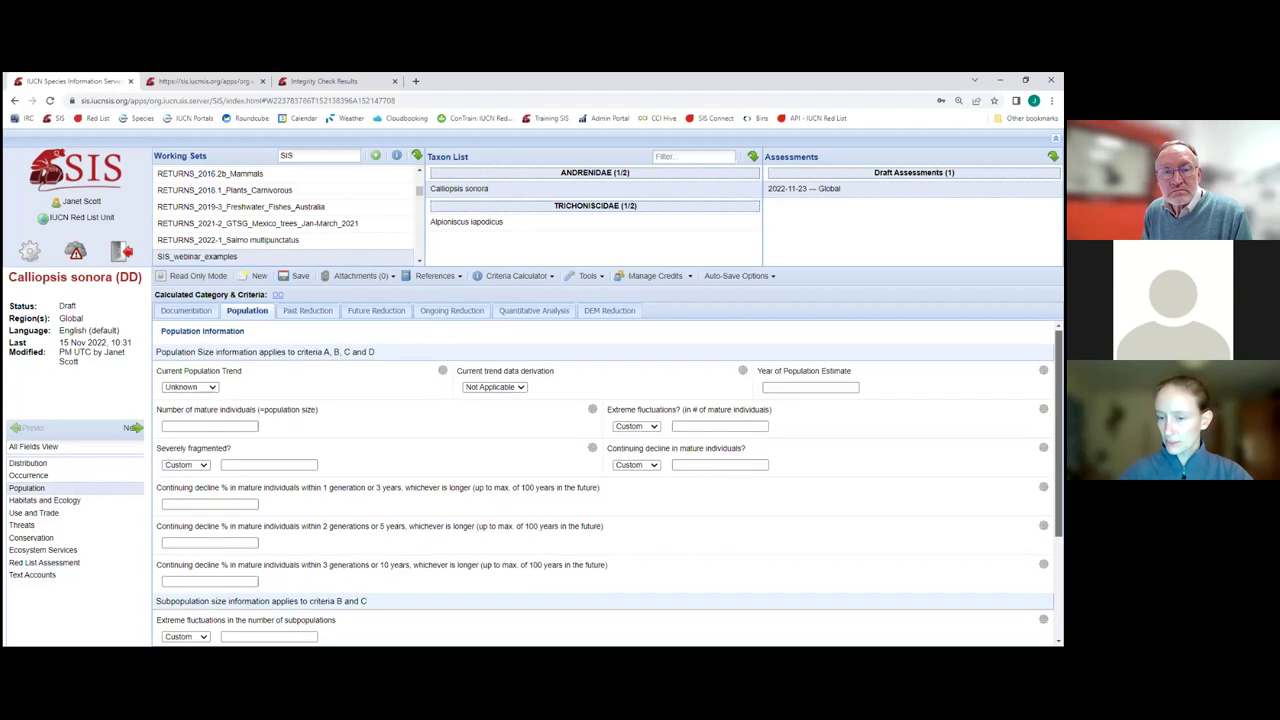
scroll(608, 482, down, 1)
scroll(608, 482, up, 1)
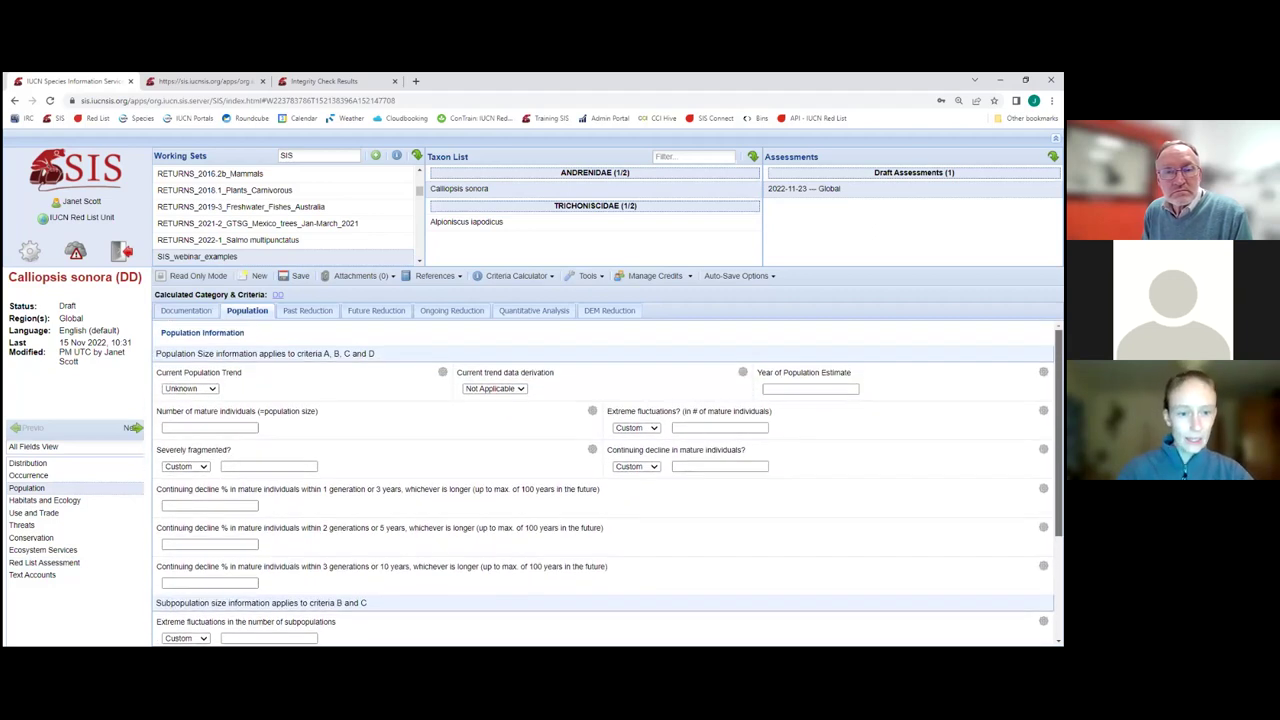
scroll(608, 482, down, 1)
scroll(608, 482, down, 2)
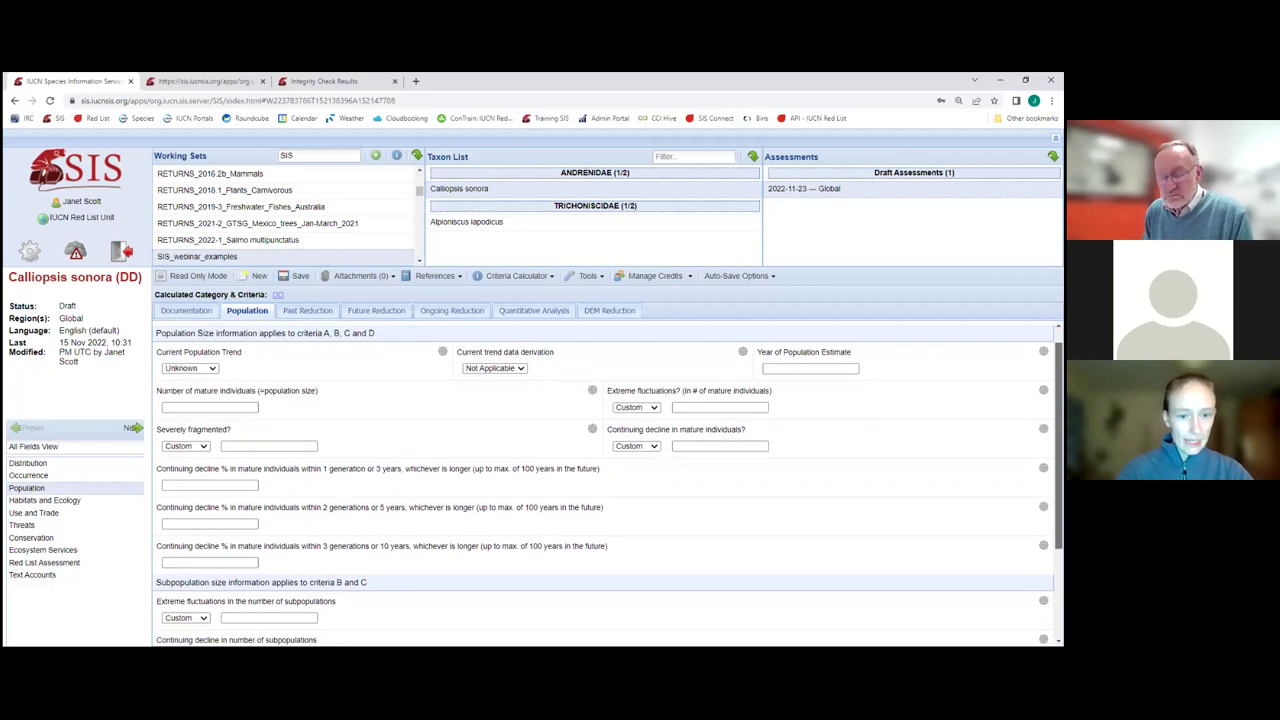
scroll(608, 482, down, 1)
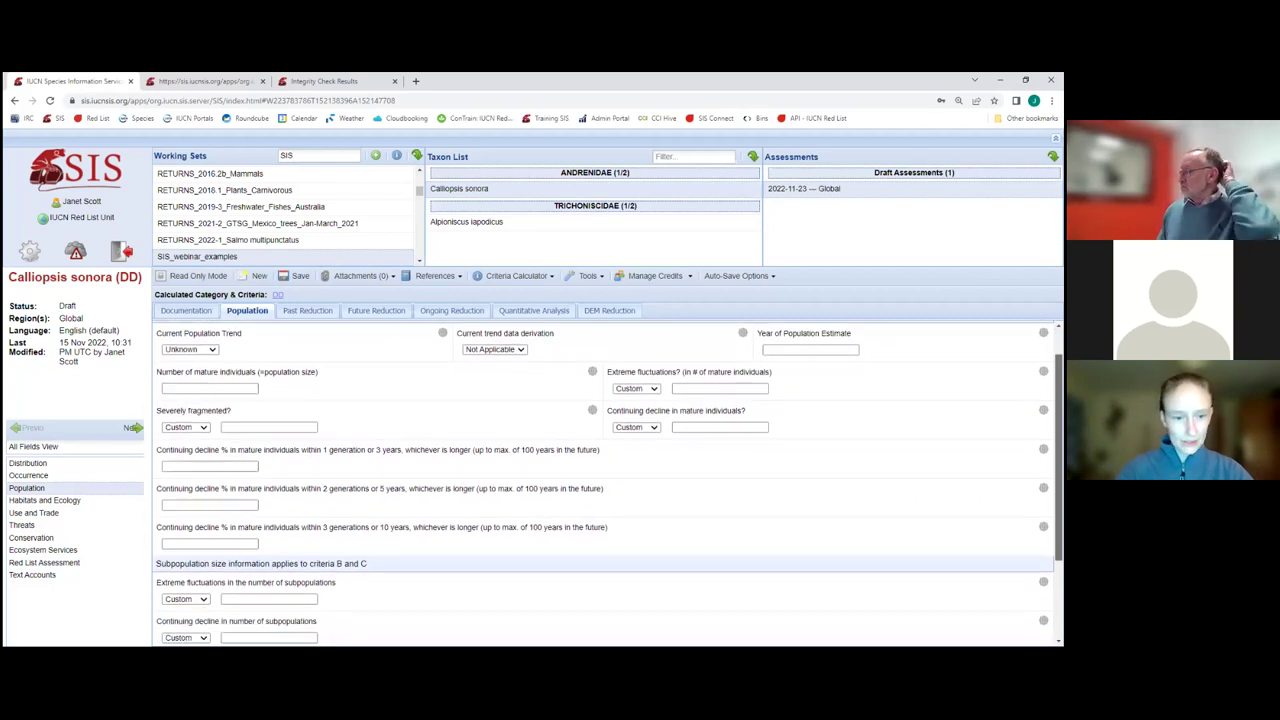
scroll(608, 482, down, 3)
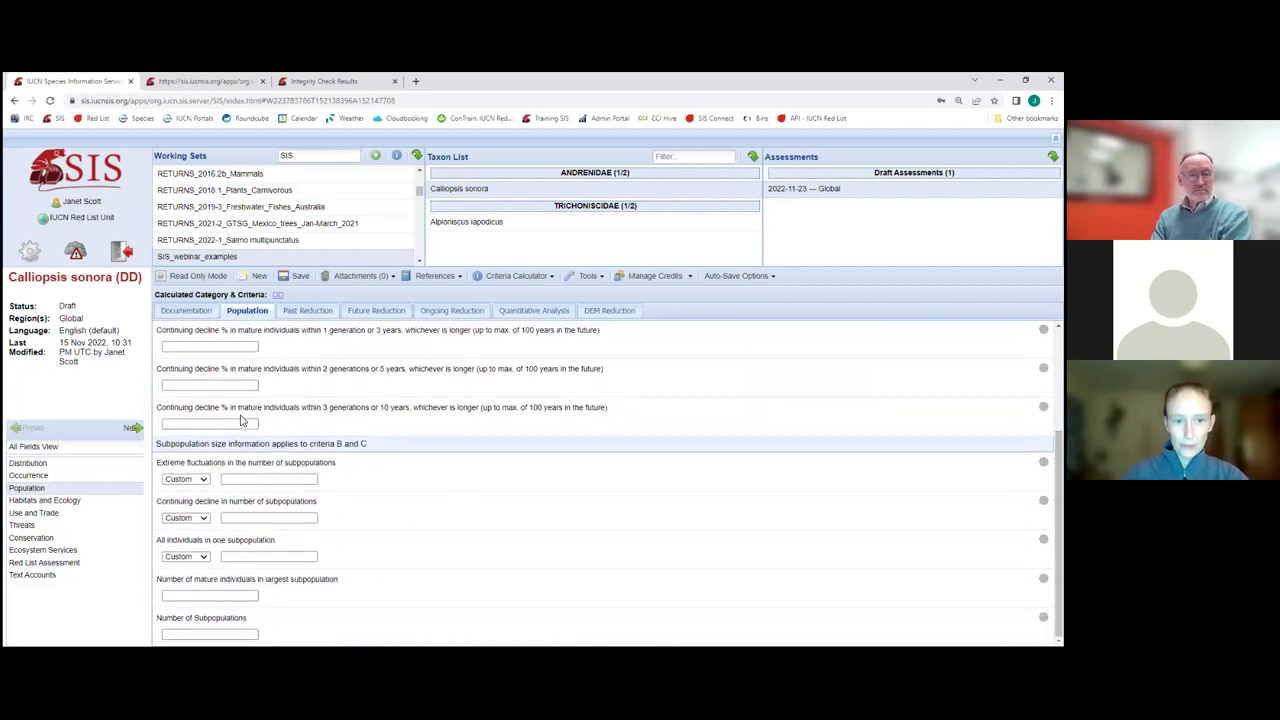
click(200, 634)
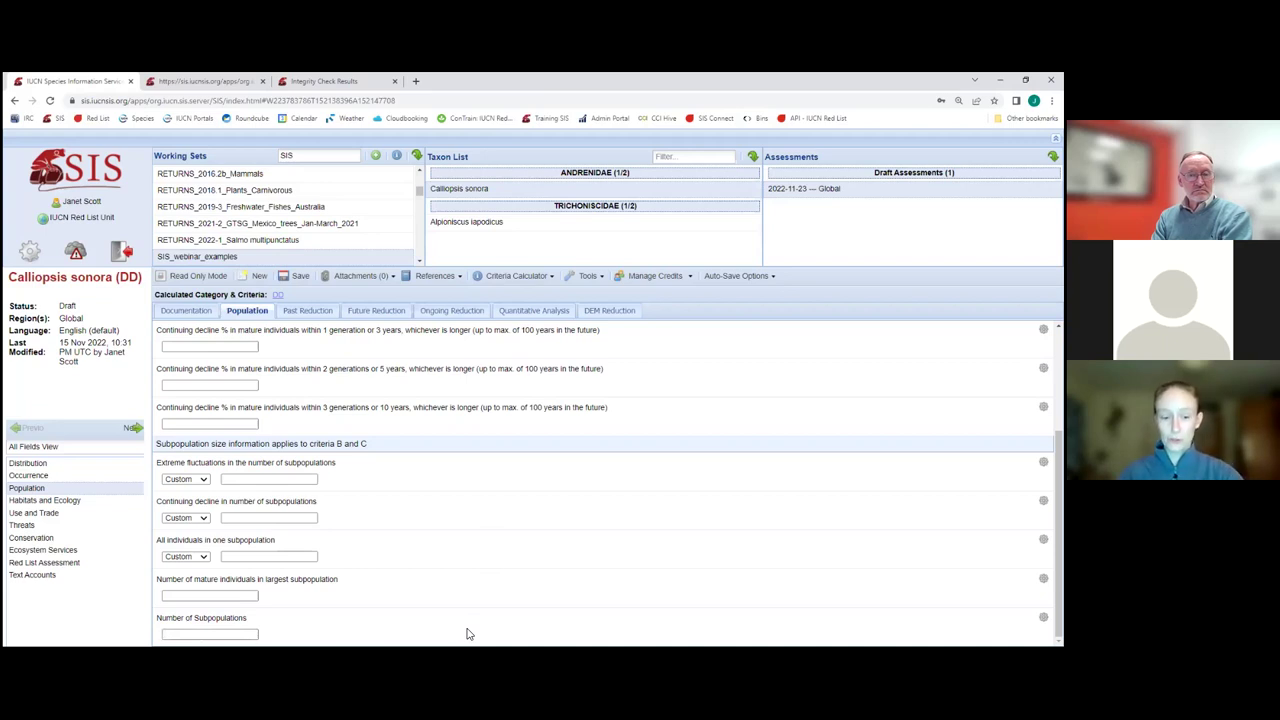
text(3)
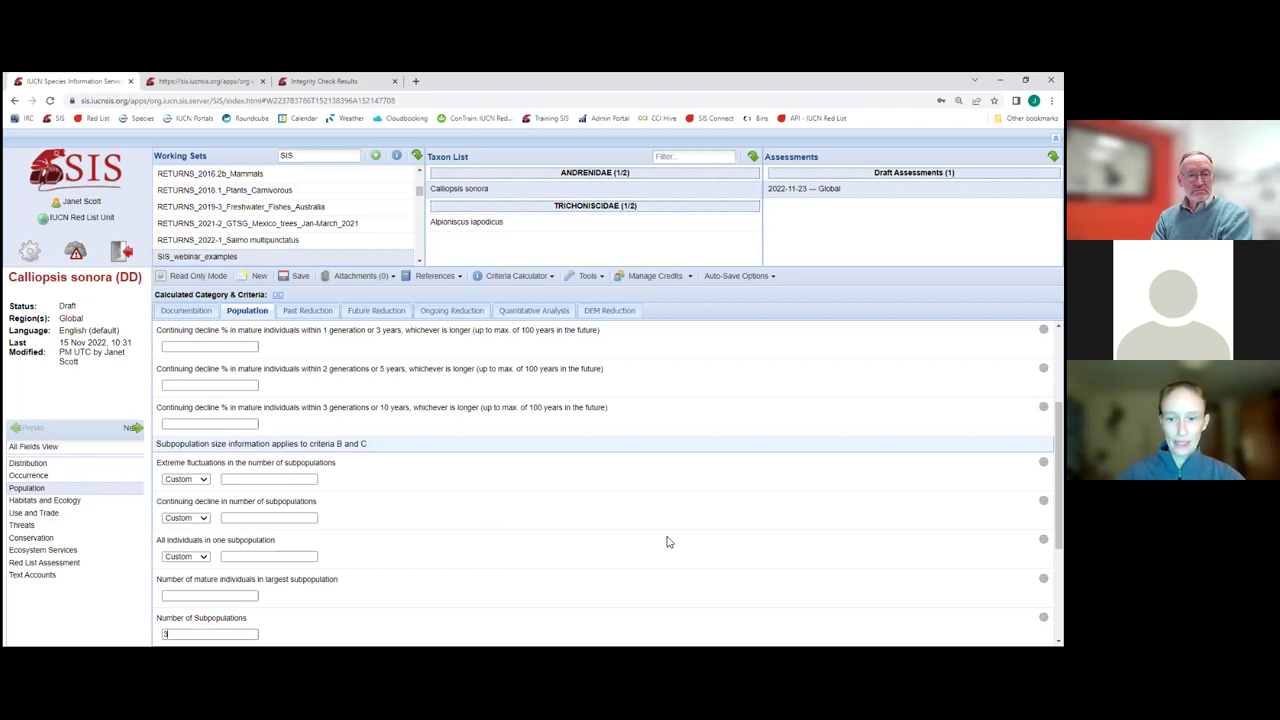
- Add a blank subpopulation details record for Calliopsis sonora and close the subpopulation form
scroll(600, 480, down, 1)
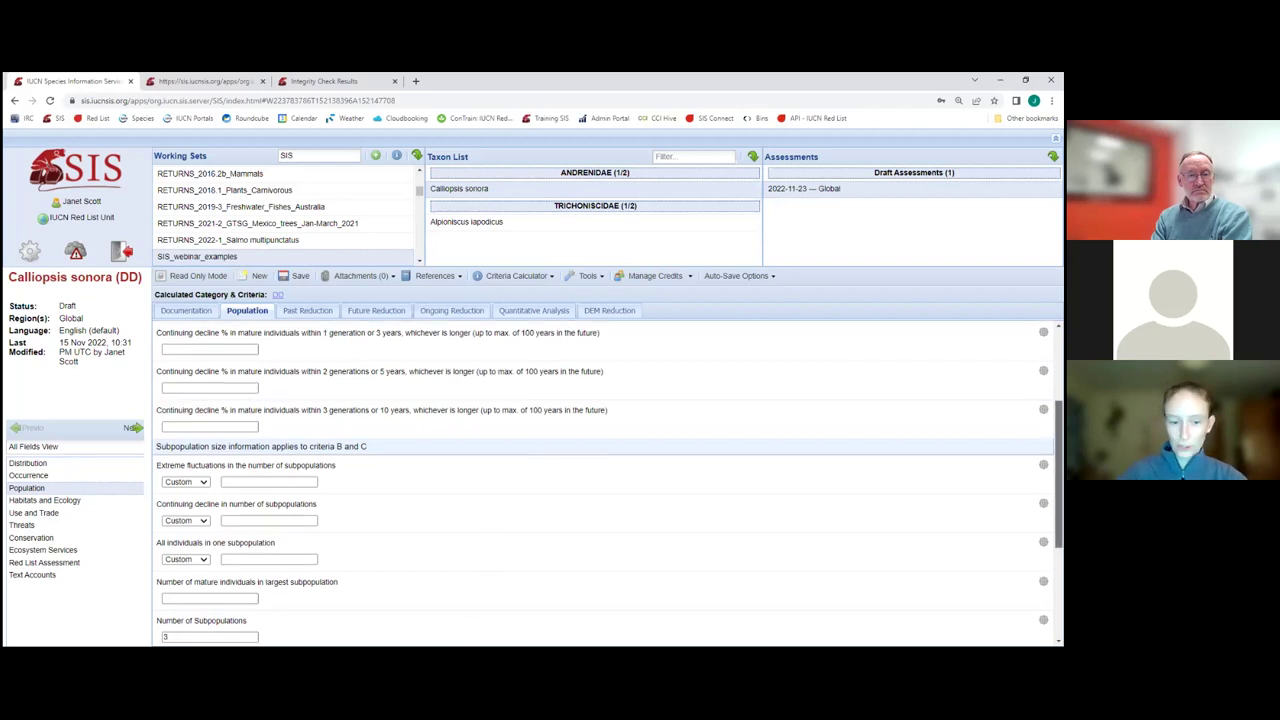
scroll(560, 608, down, 3)
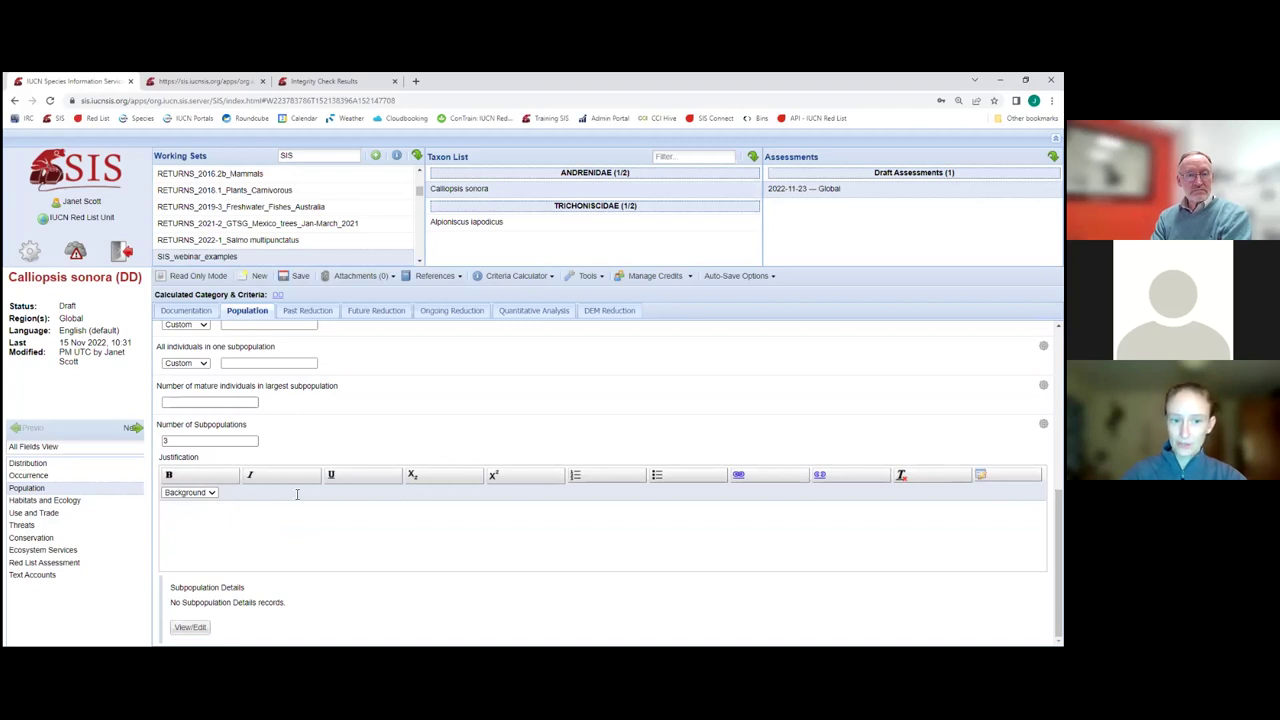
click(190, 627)
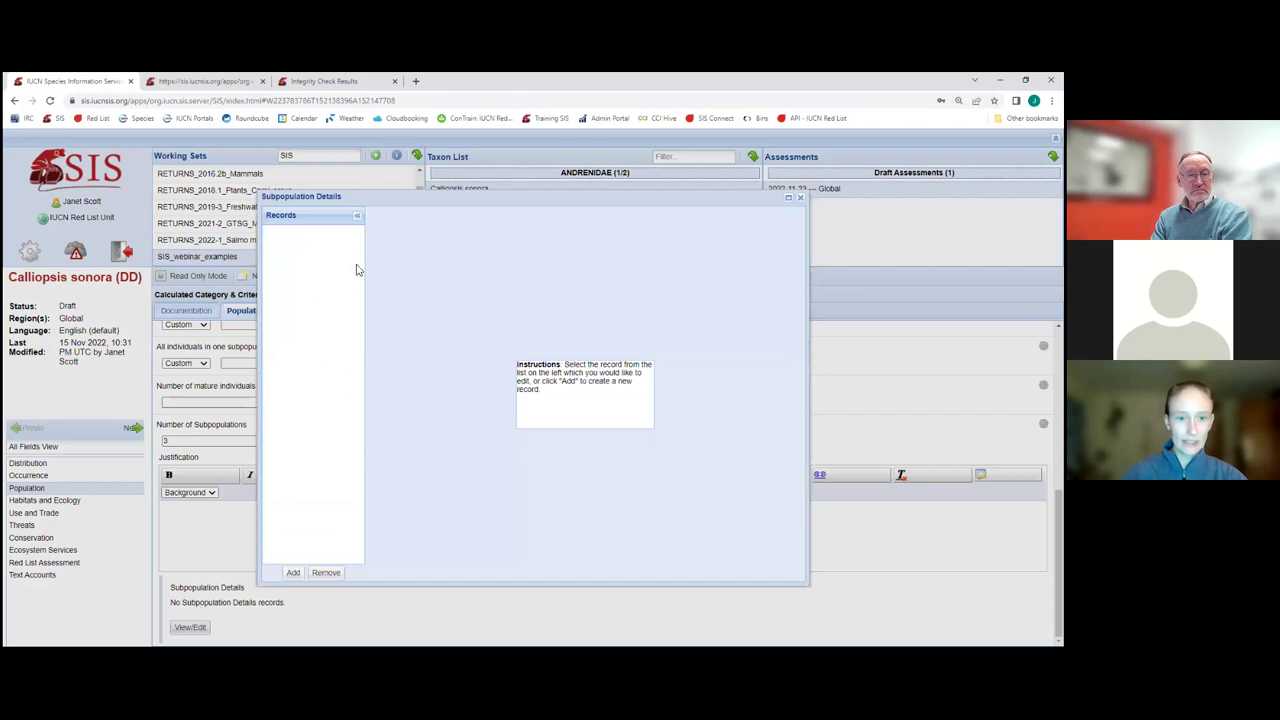
click(293, 574)
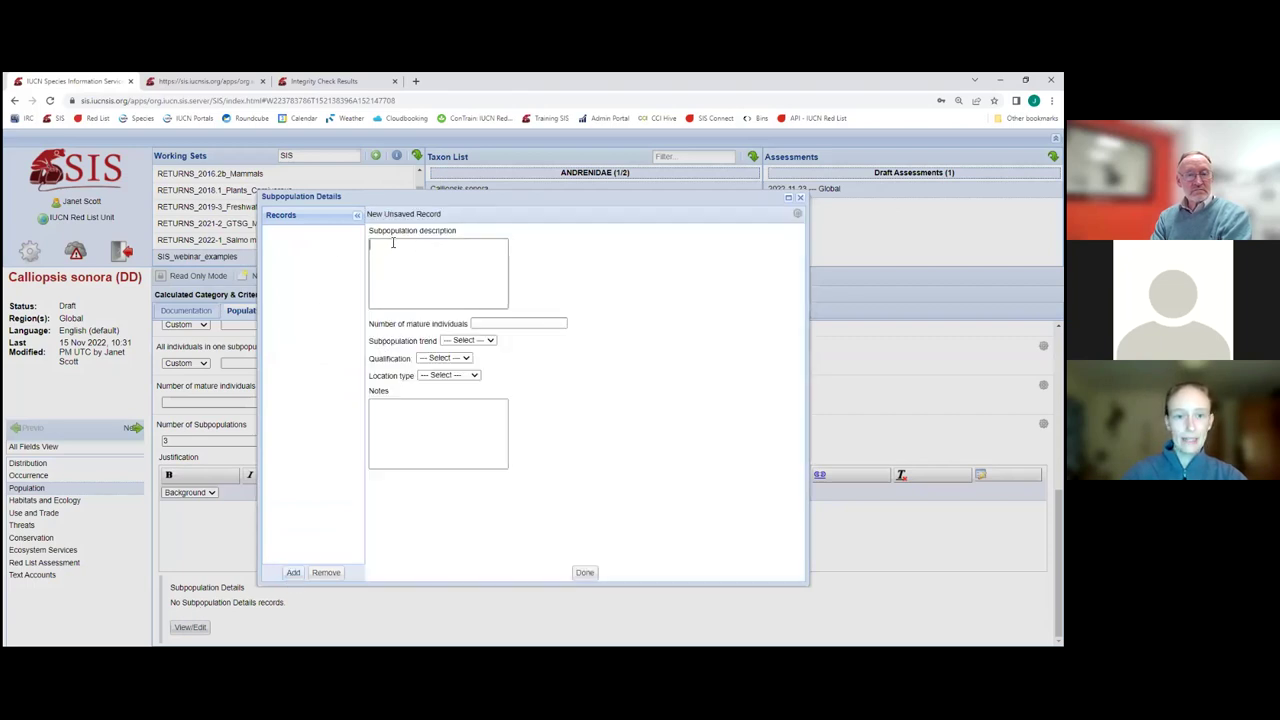
click(493, 322)
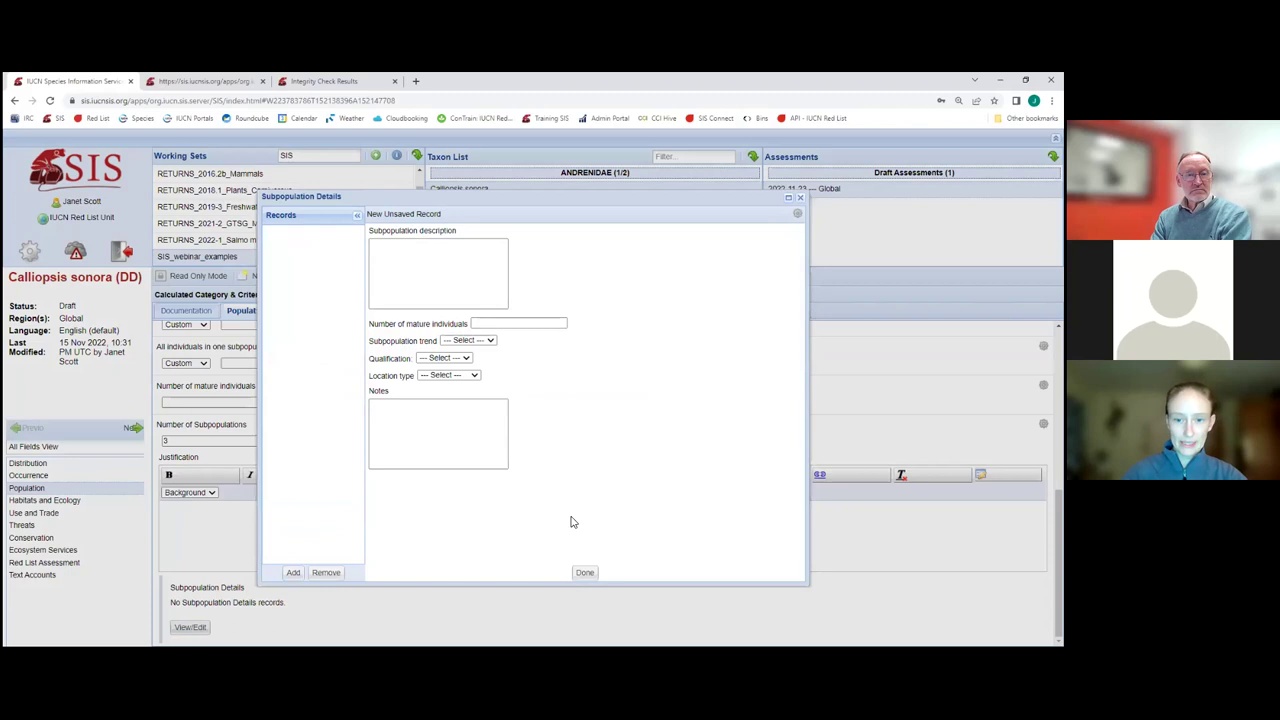
click(801, 199)
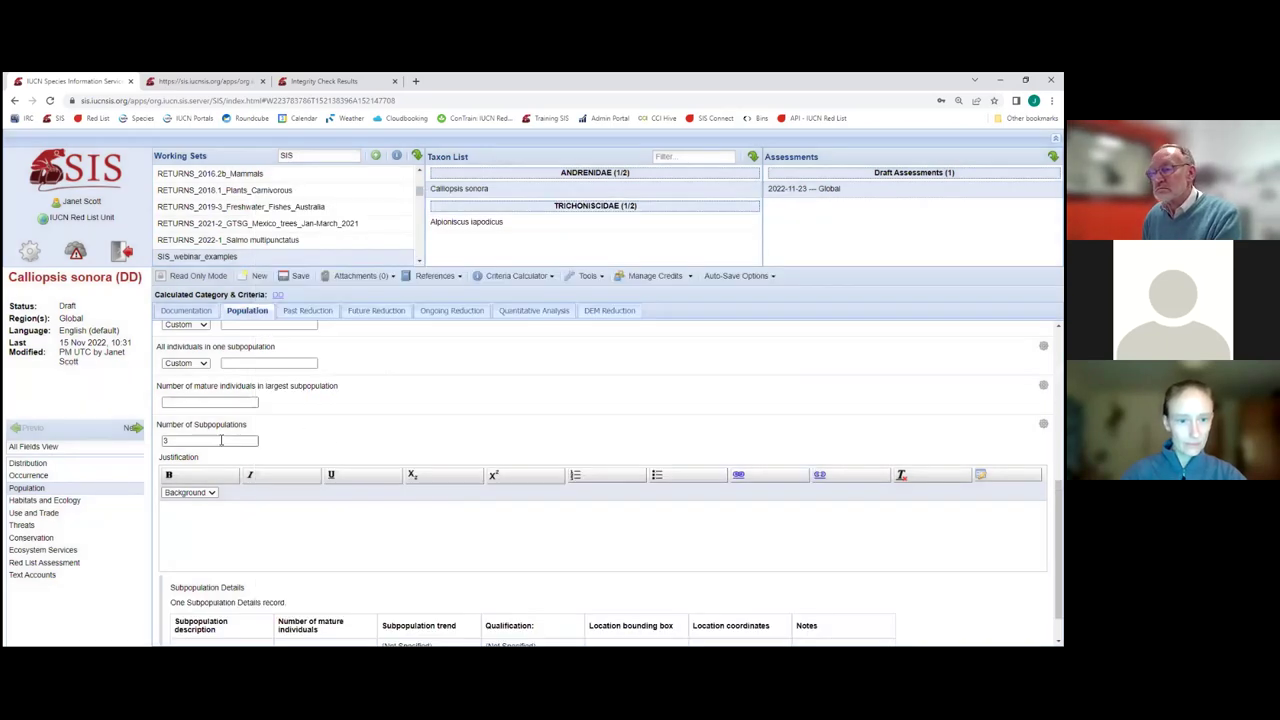
scroll(222, 443, up, 2)
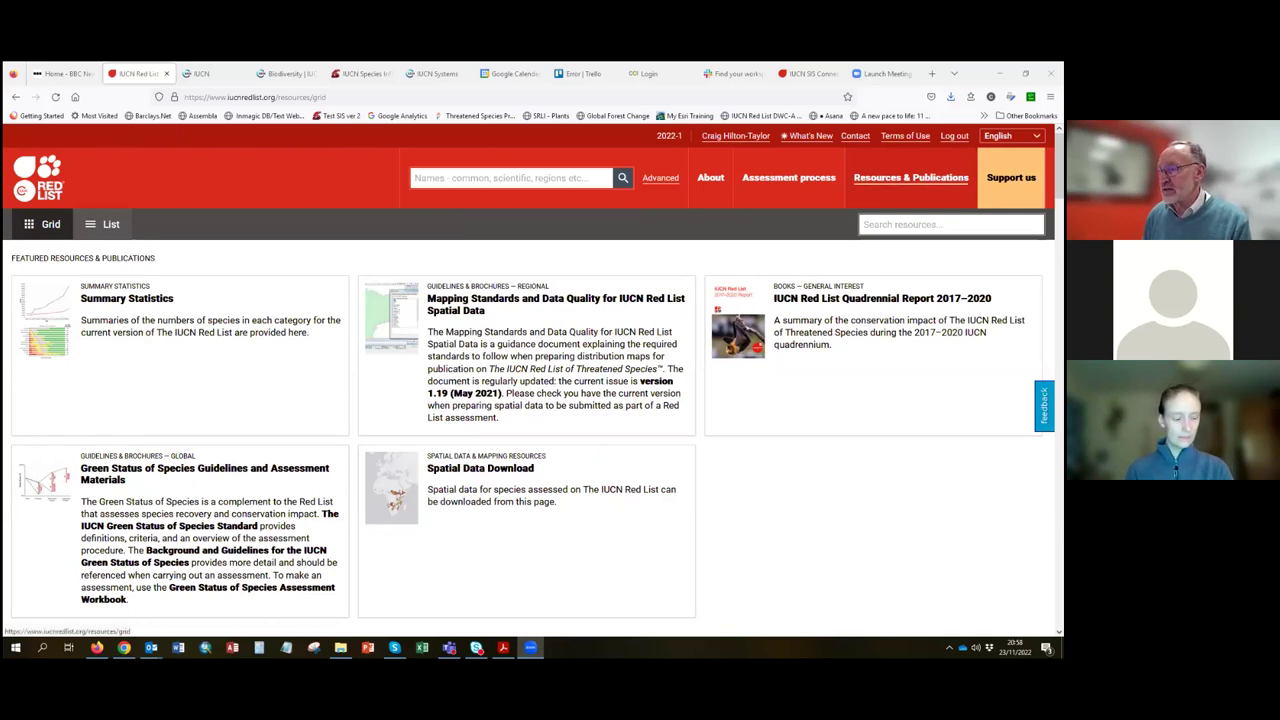
- Open the Classification Schemes page from the IUCN Red List website's resources and review the listed schemes and their guidance links
scroll(450, 350, down, 3)
scroll(130, 522, down, 1)
scroll(603, 416, down, 2)
scroll(603, 416, down, 5)
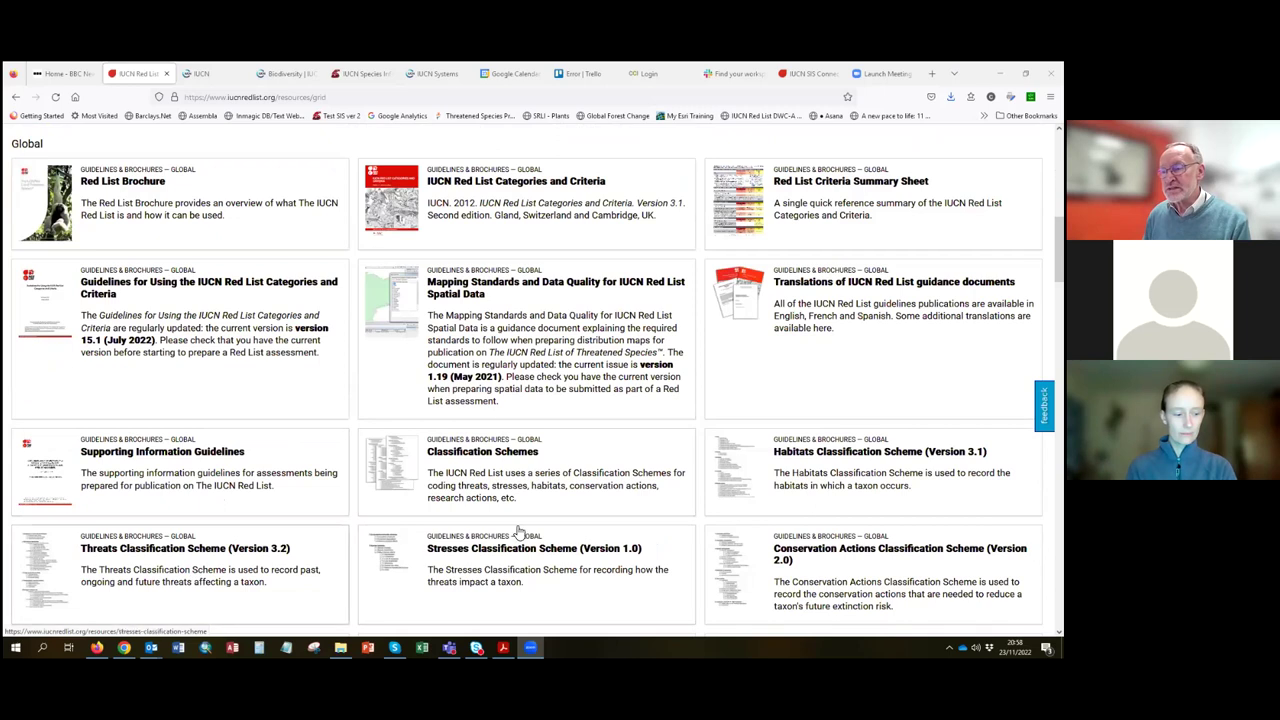
scroll(500, 470, down, 1)
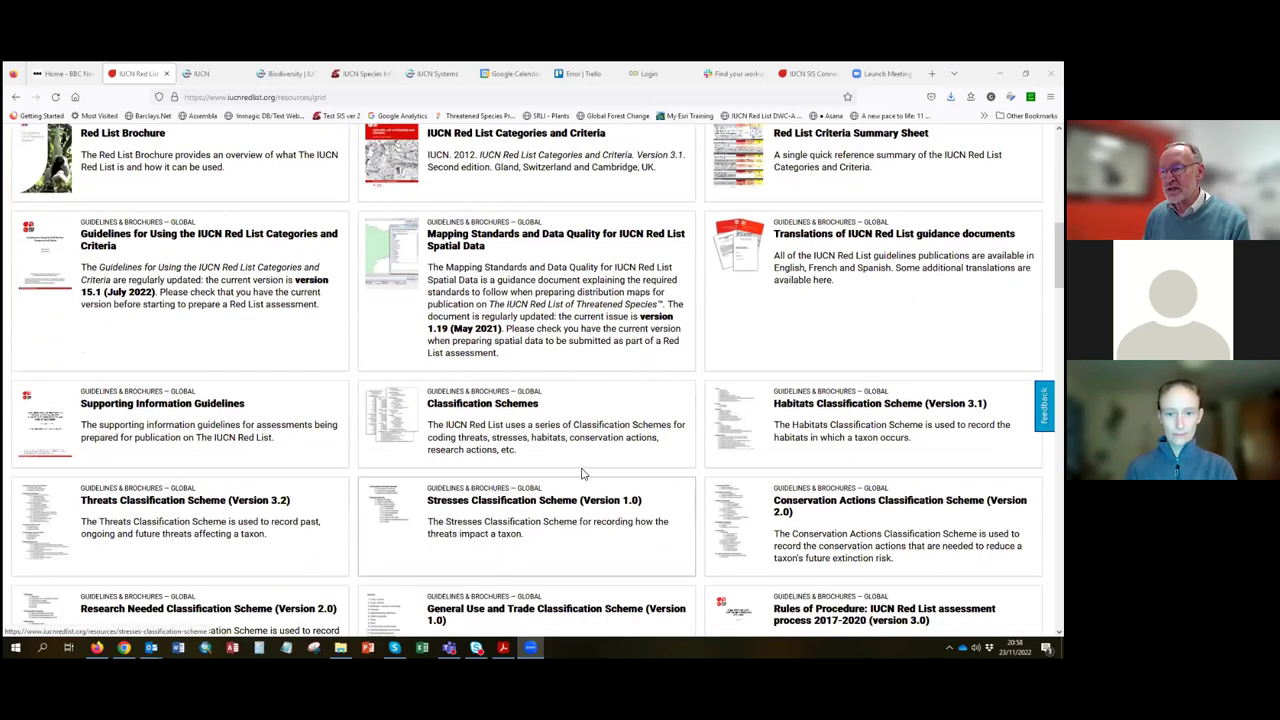
click(497, 414)
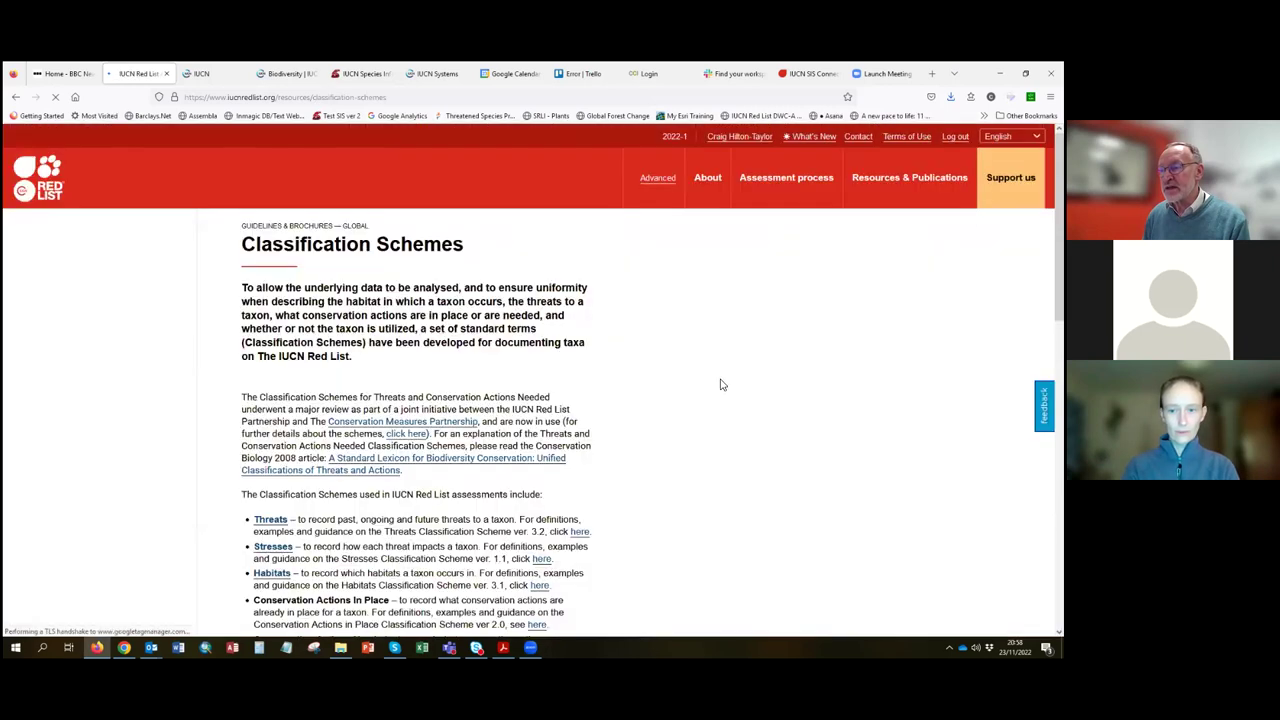
scroll(696, 371, down, 3)
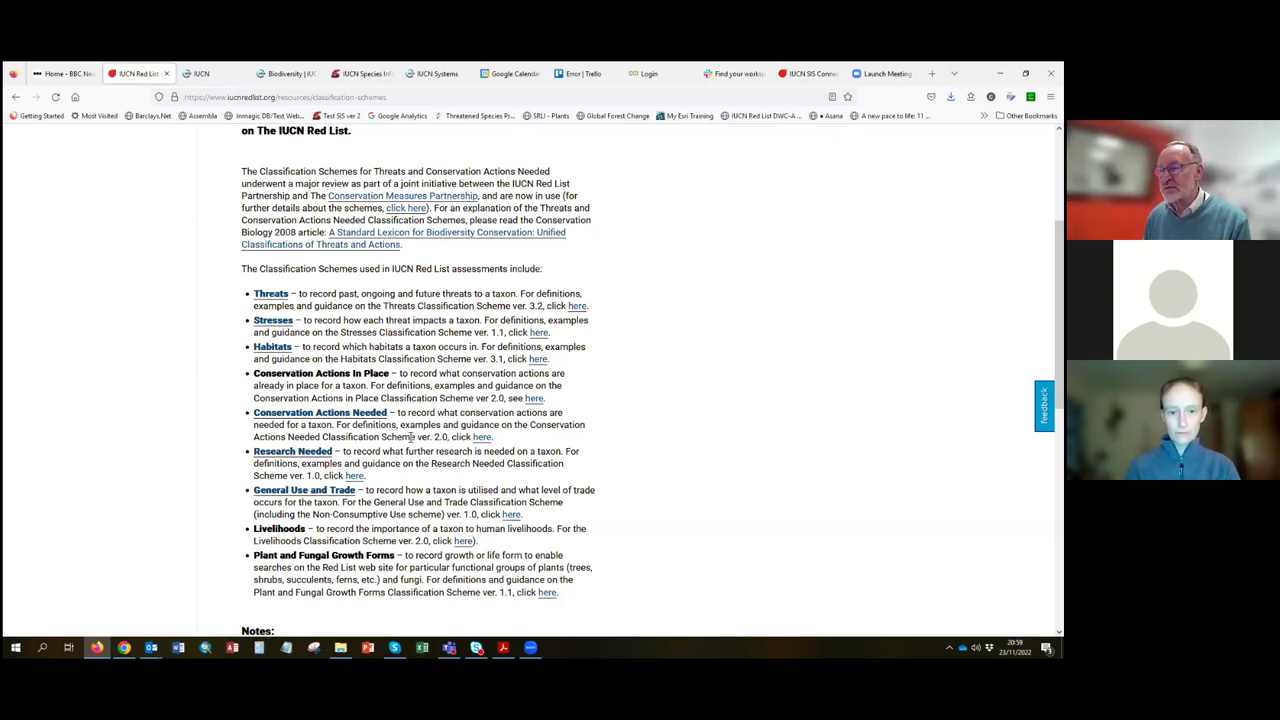
scroll(688, 487, up, 3)
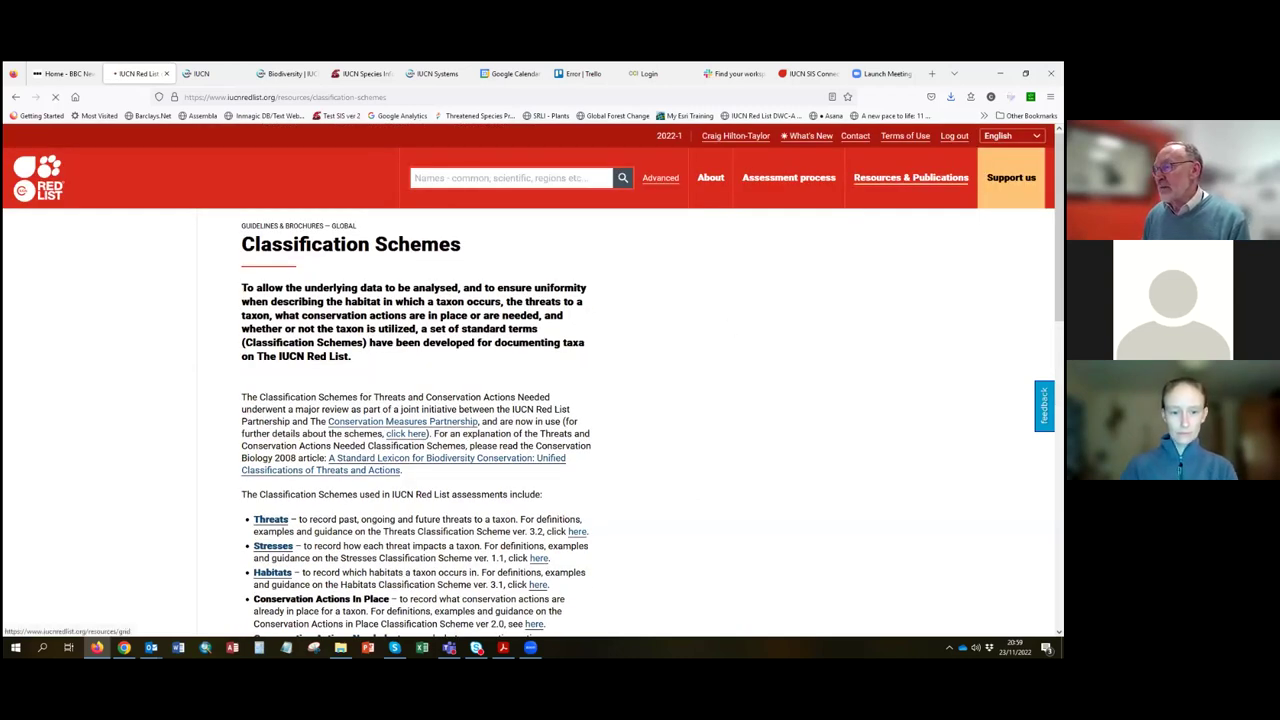
- Open the Red List account's profile for editing and review the selected download options
click(911, 177)
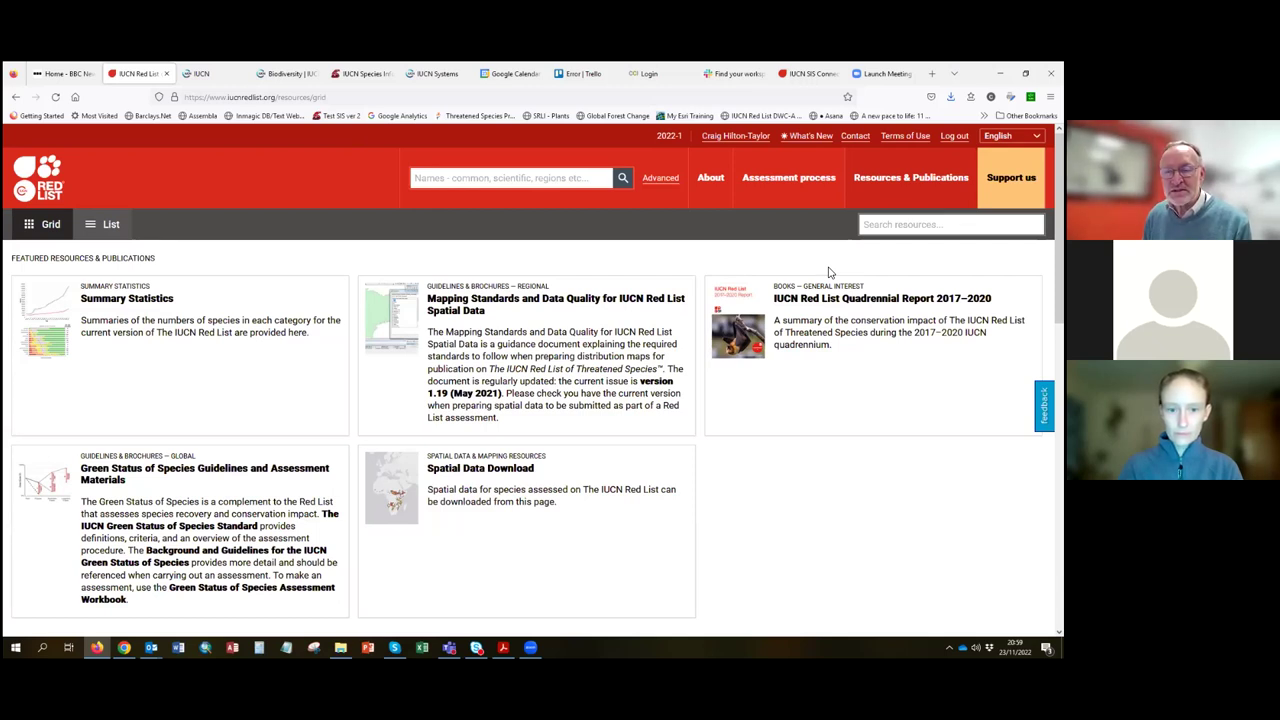
click(740, 140)
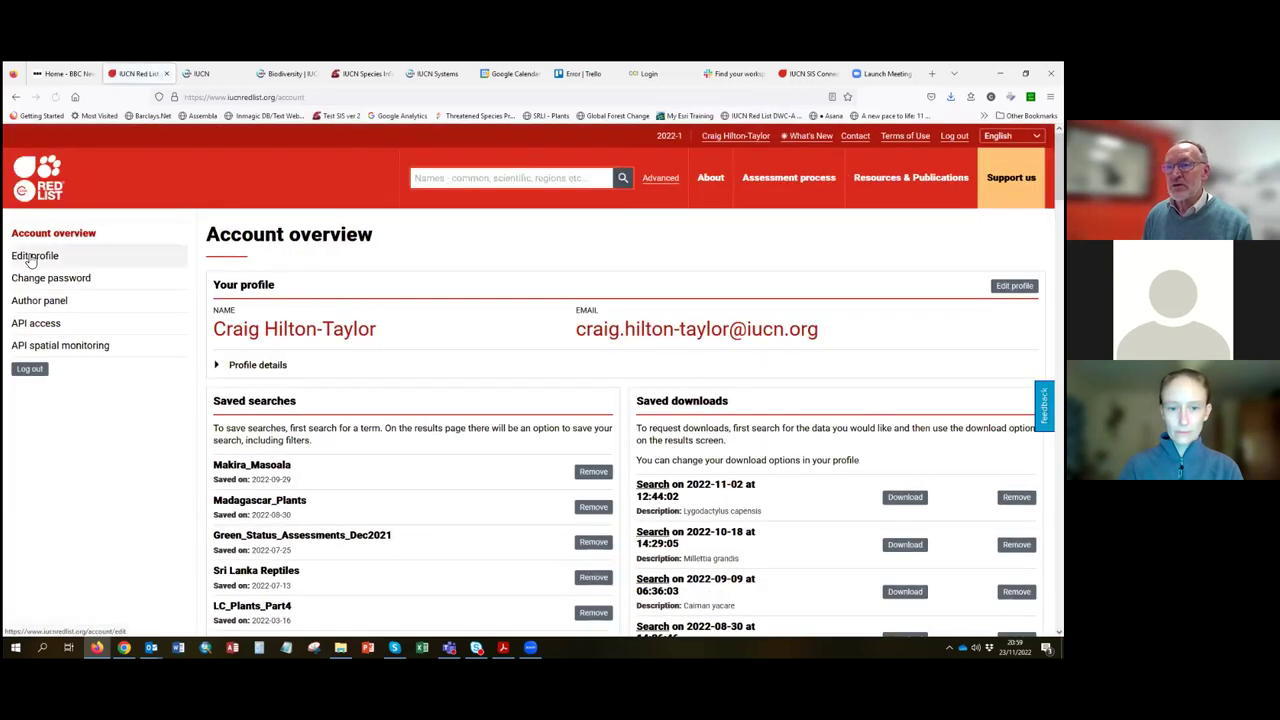
click(31, 260)
scroll(446, 349, down, 5)
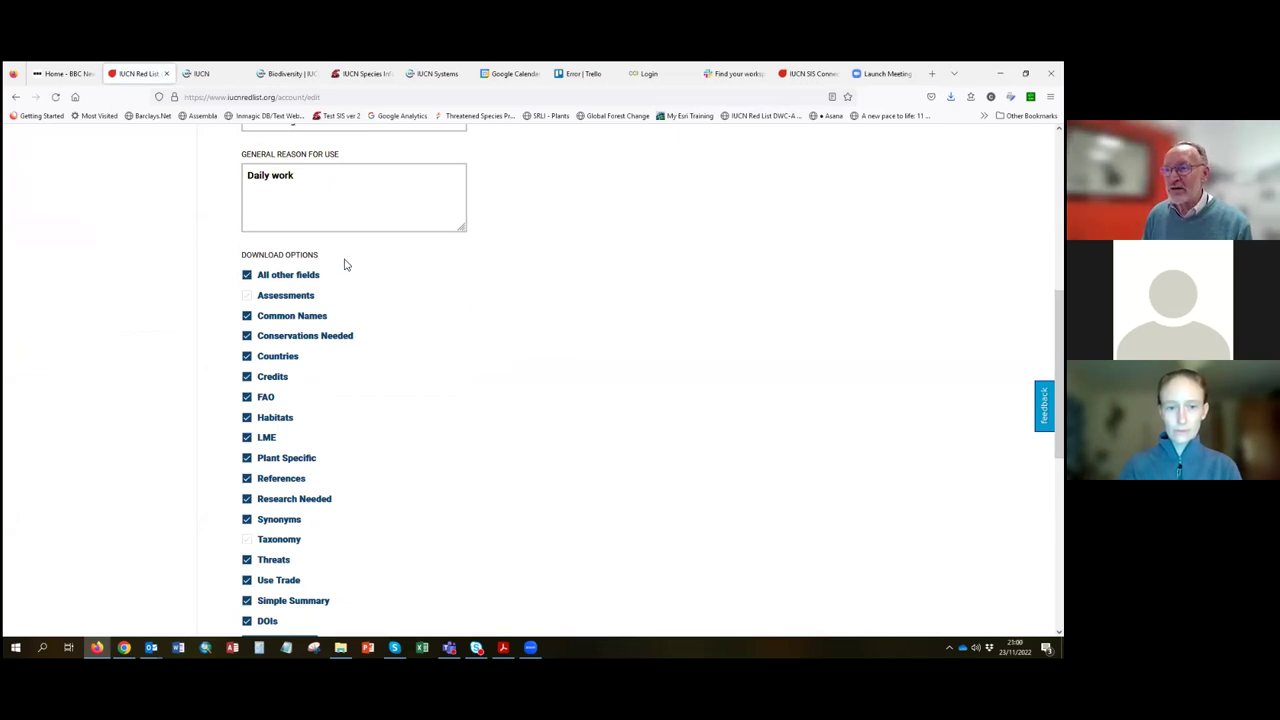
scroll(417, 343, down, 1)
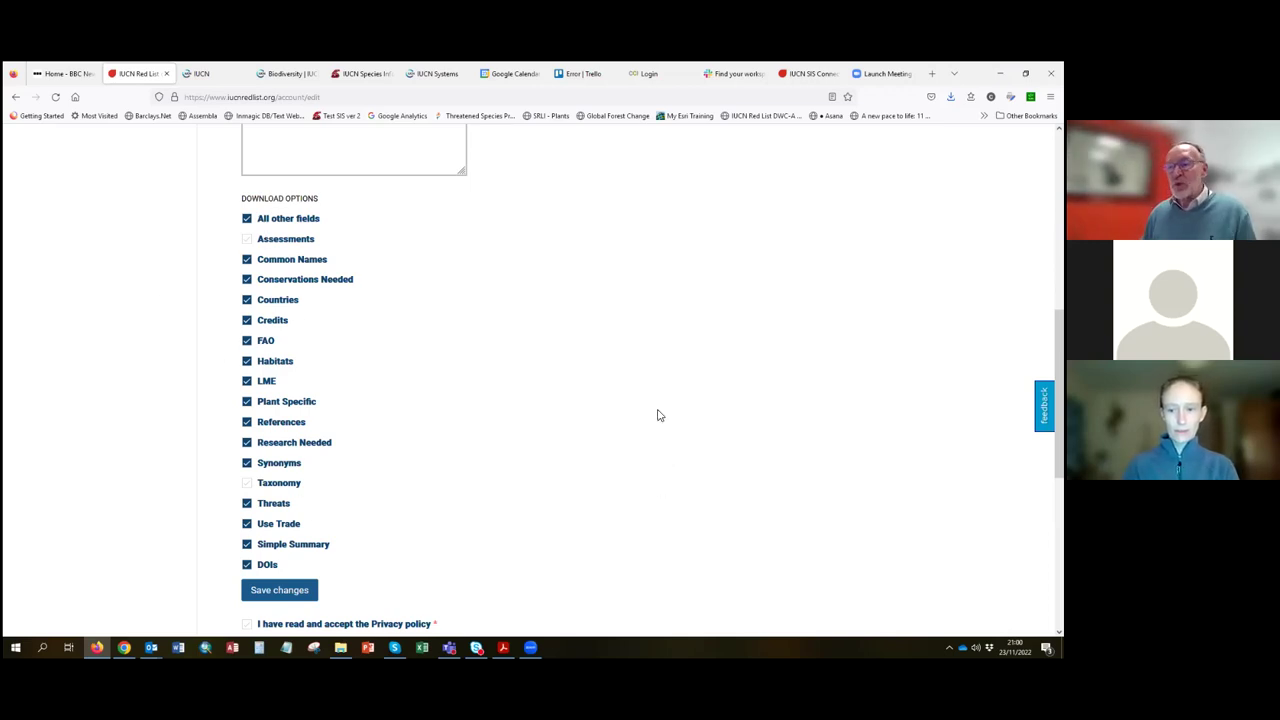
scroll(699, 408, up, 1)
scroll(699, 408, up, 10)
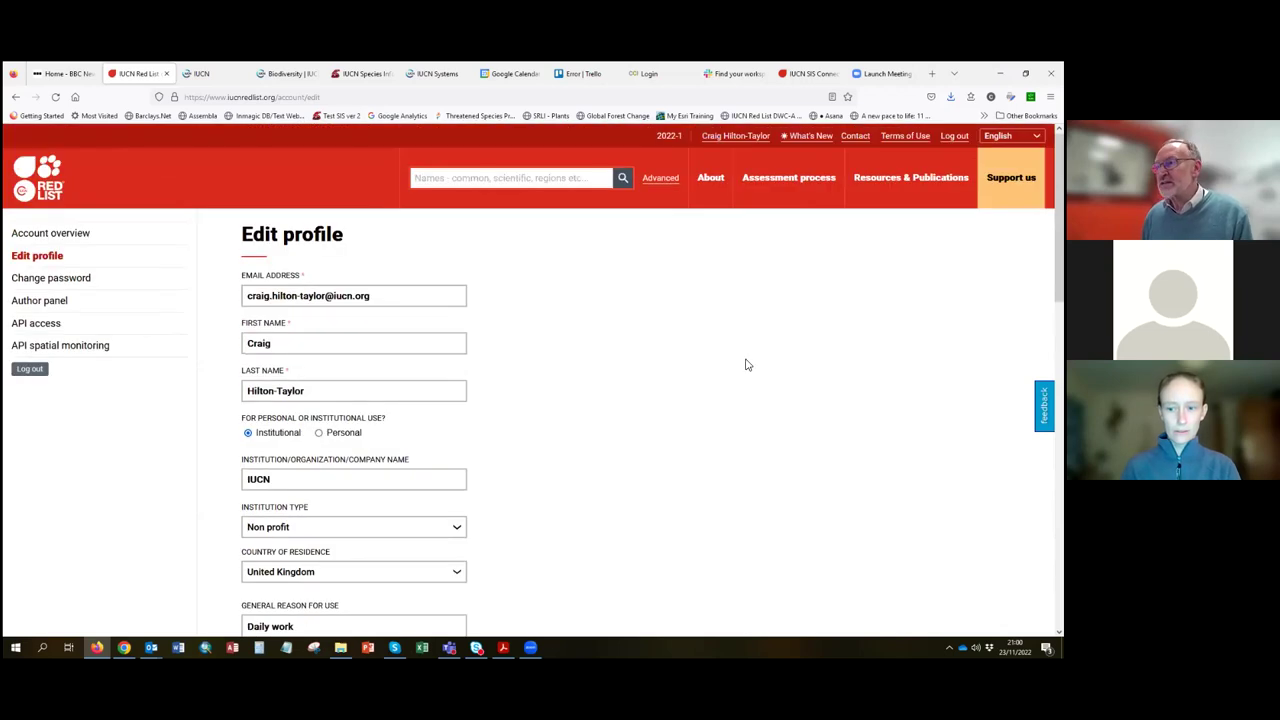
- Search the Red List resources and publications for "api", look through the matches down to the assessment tools, and clear the search
click(911, 177)
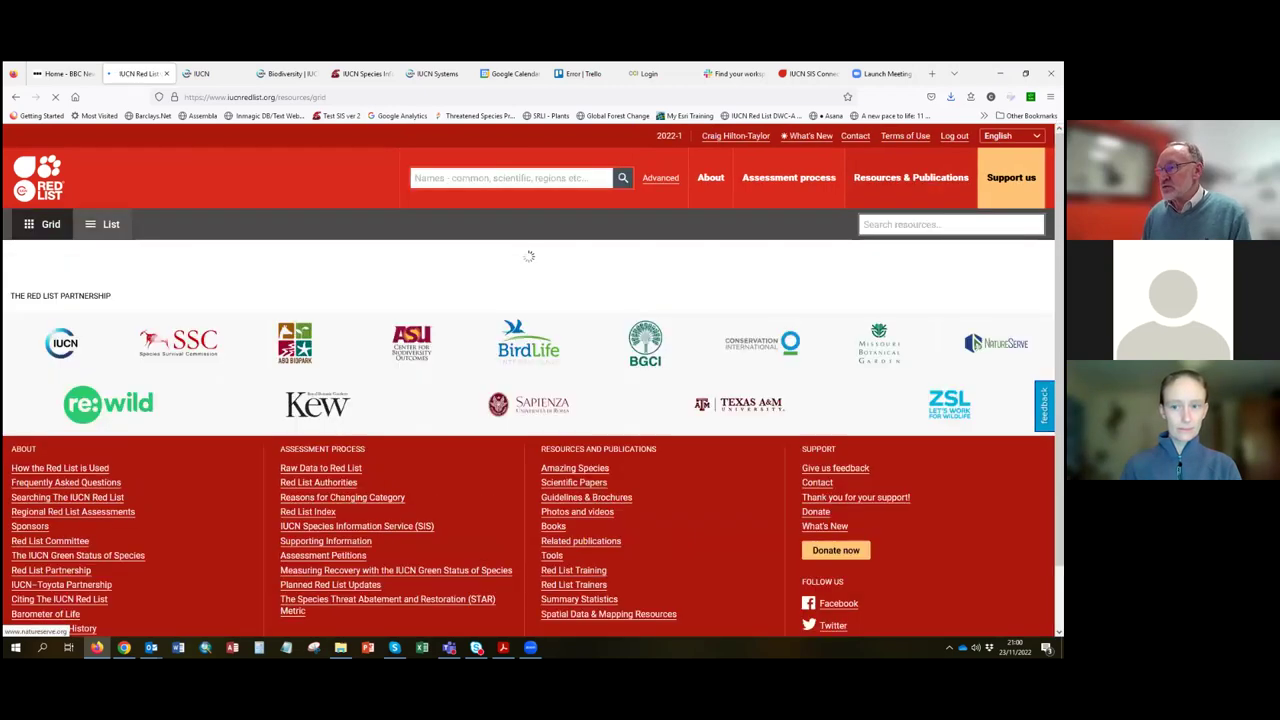
click(900, 224)
text(api)
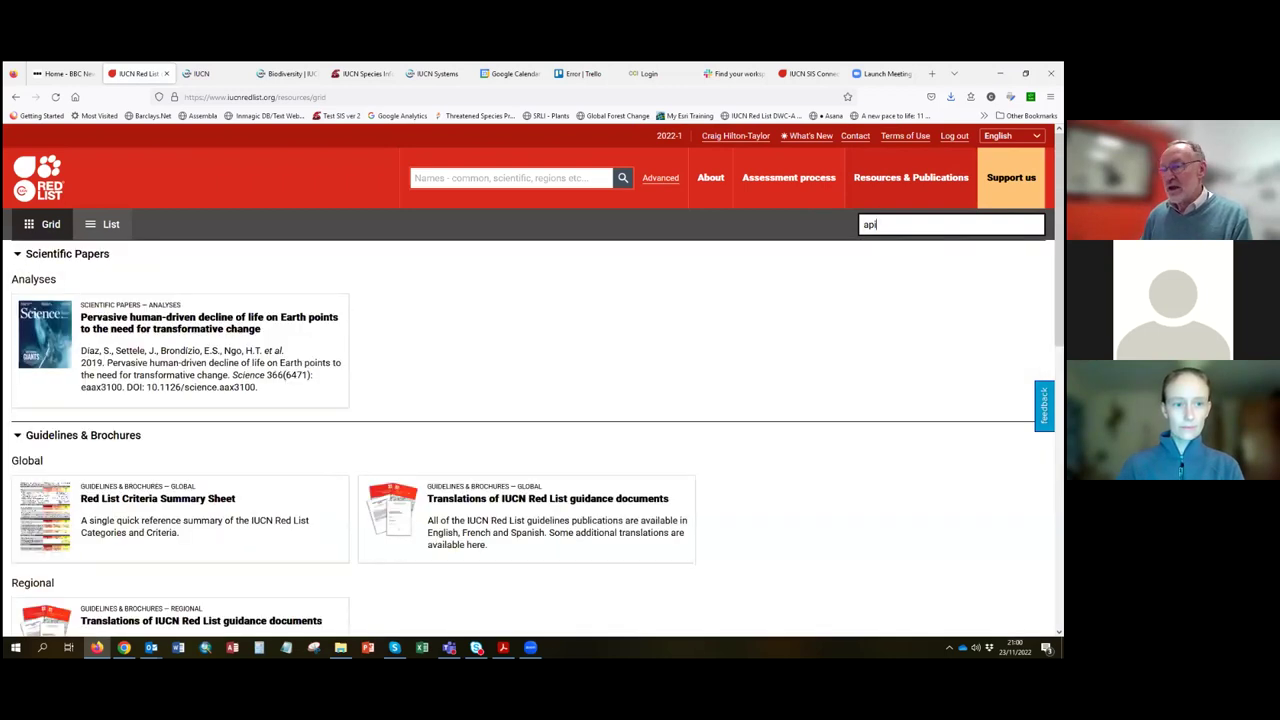
scroll(785, 257, down, 2)
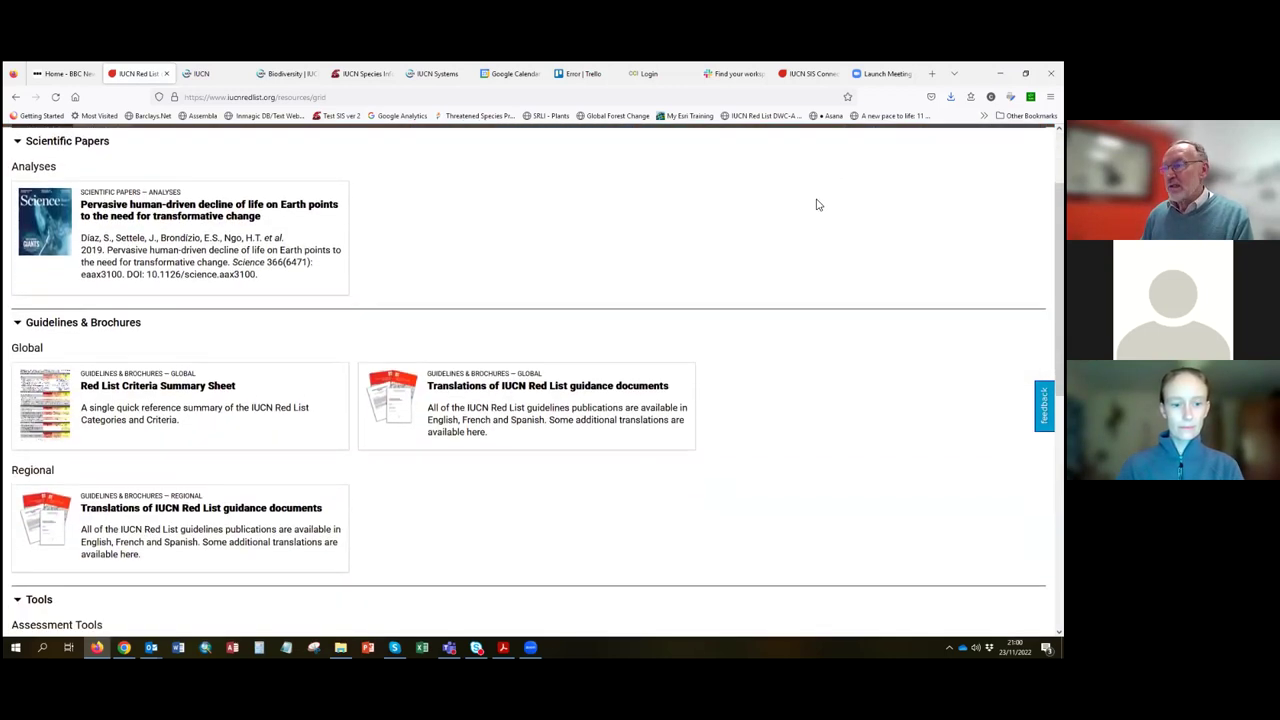
scroll(530, 380, up, 2)
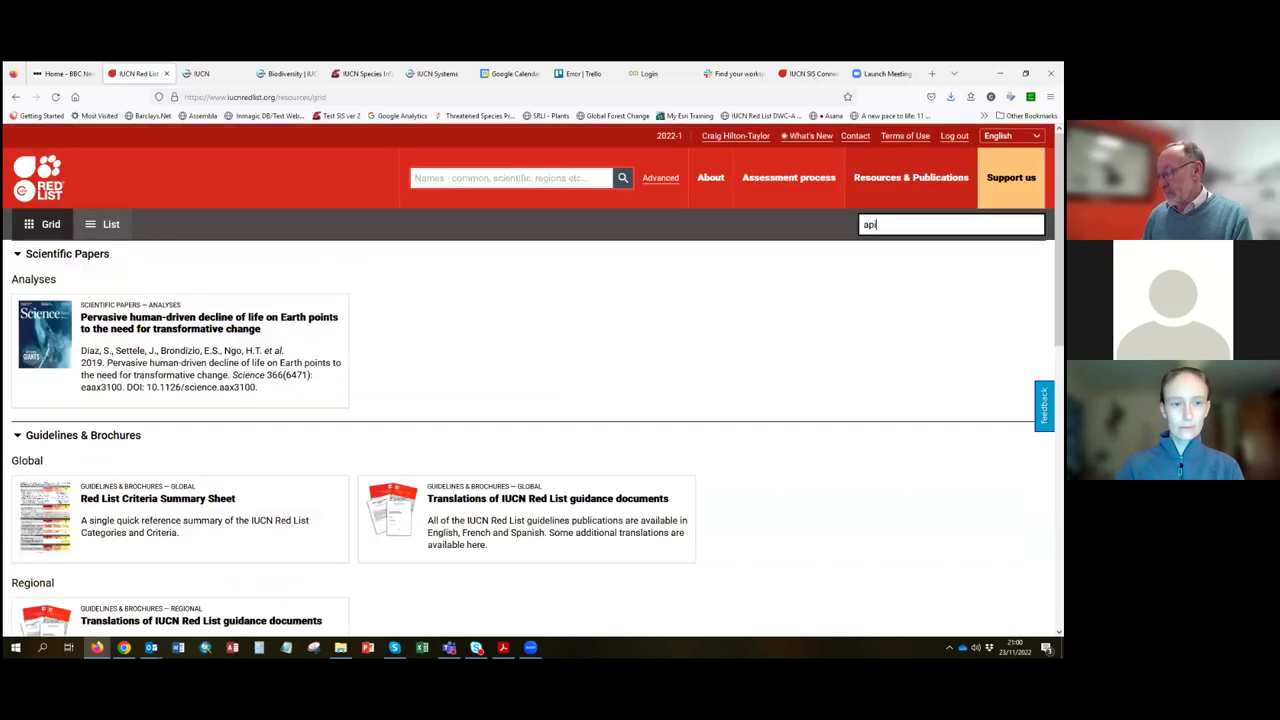
scroll(632, 391, down, 7)
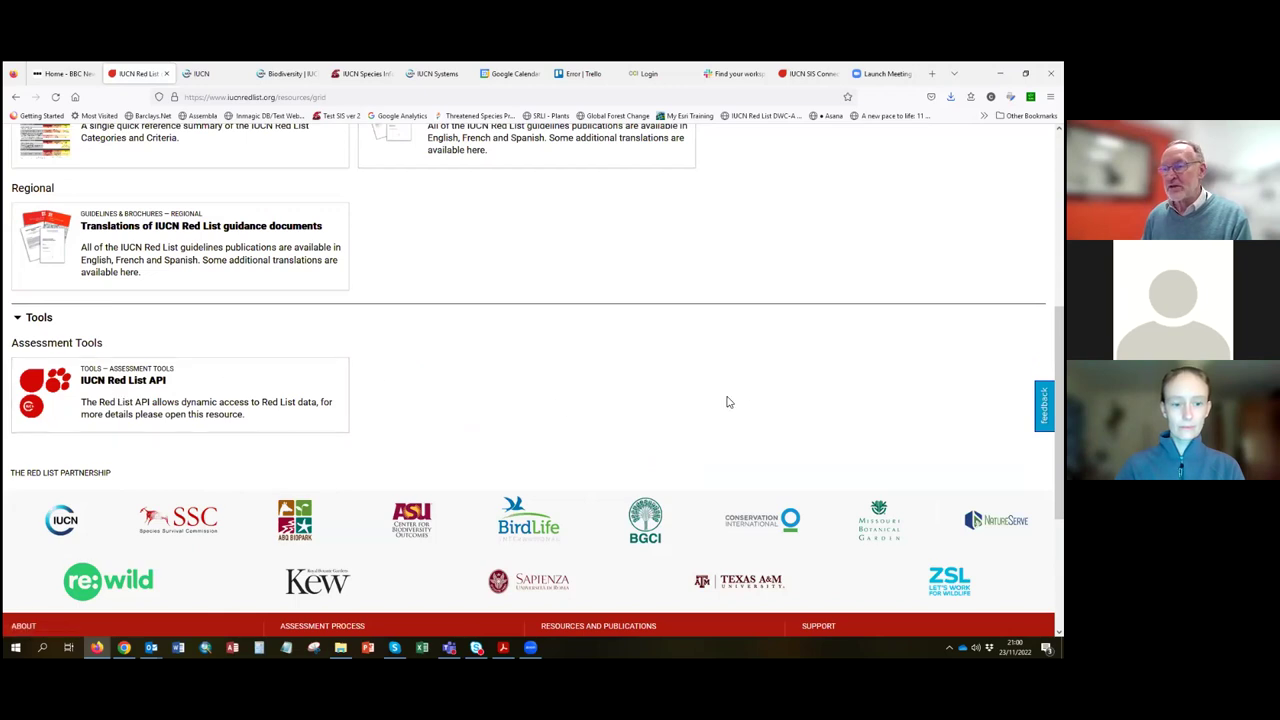
scroll(727, 401, up, 6)
scroll(732, 402, up, 1)
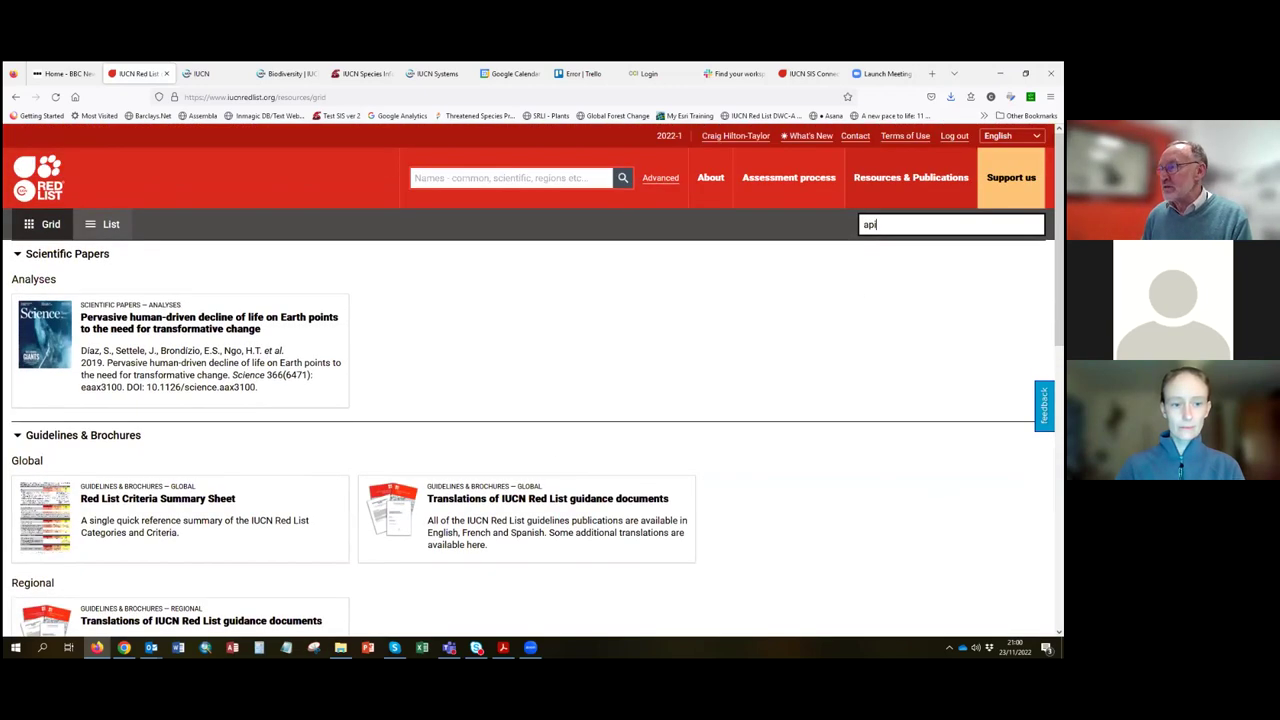
key(BackSpace)
key(BackSpace)
key(BackSpace)
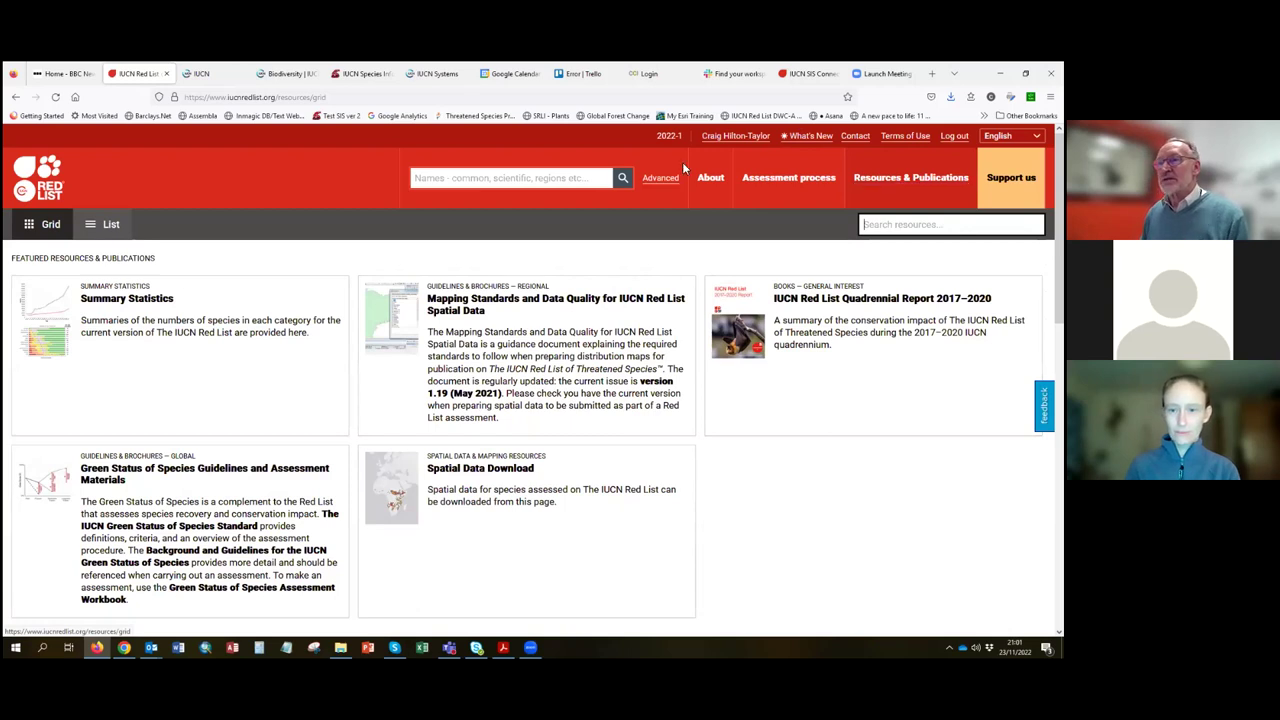
- Switch to SIS Connect and sign in with the saved e-mail address and account password
click(808, 73)
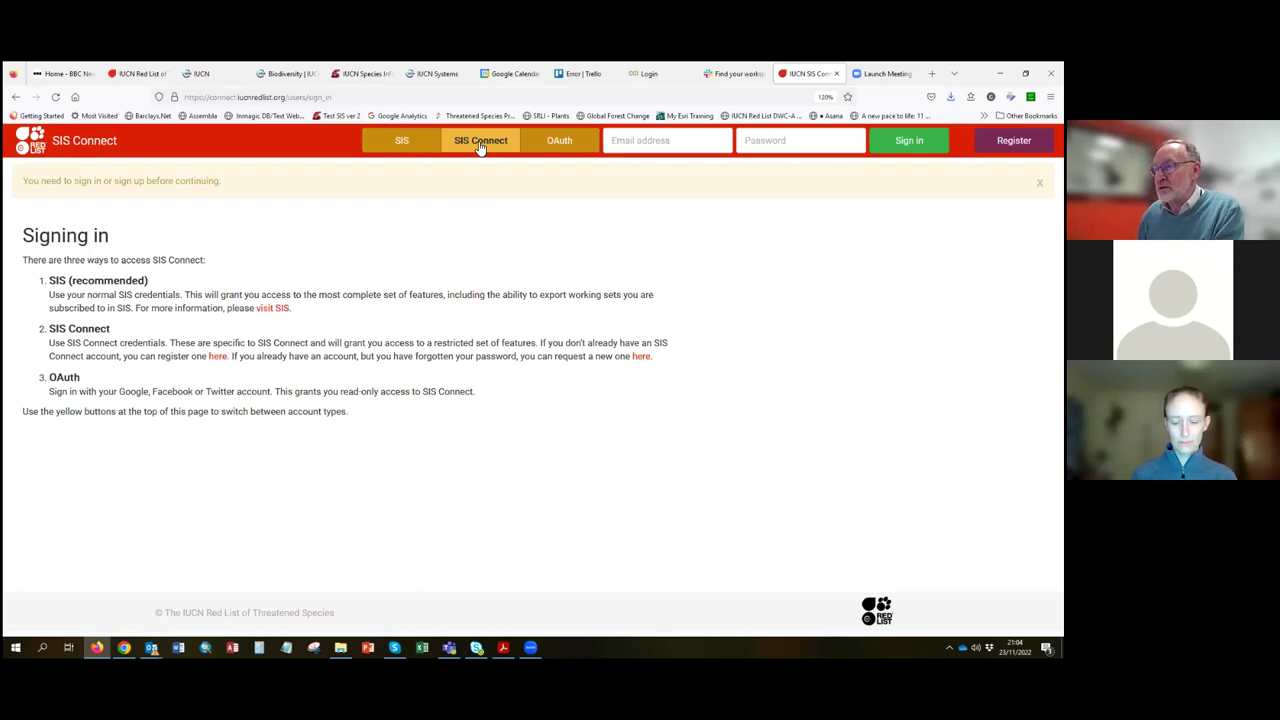
click(636, 140)
click(640, 163)
click(909, 140)
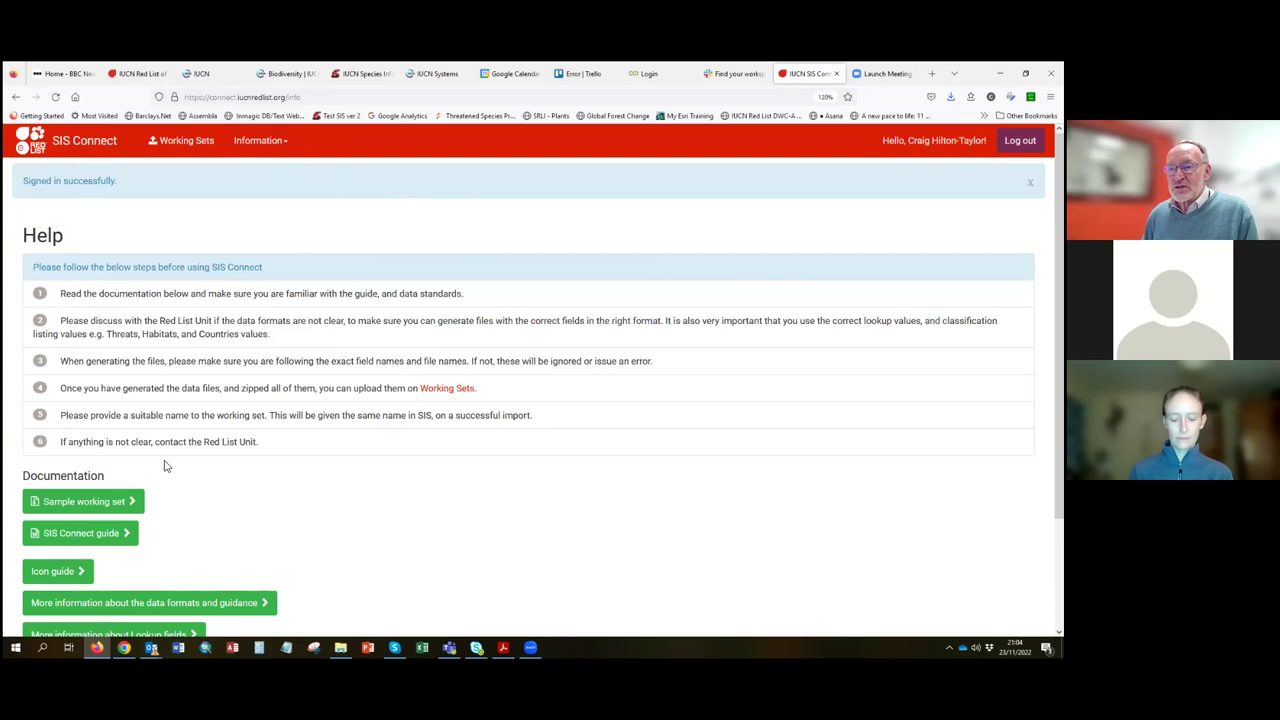
- Open the data formats and guidance spreadsheet from the SIS Connect help documentation and select the first allfields.csv file entry
scroll(363, 423, down, 1)
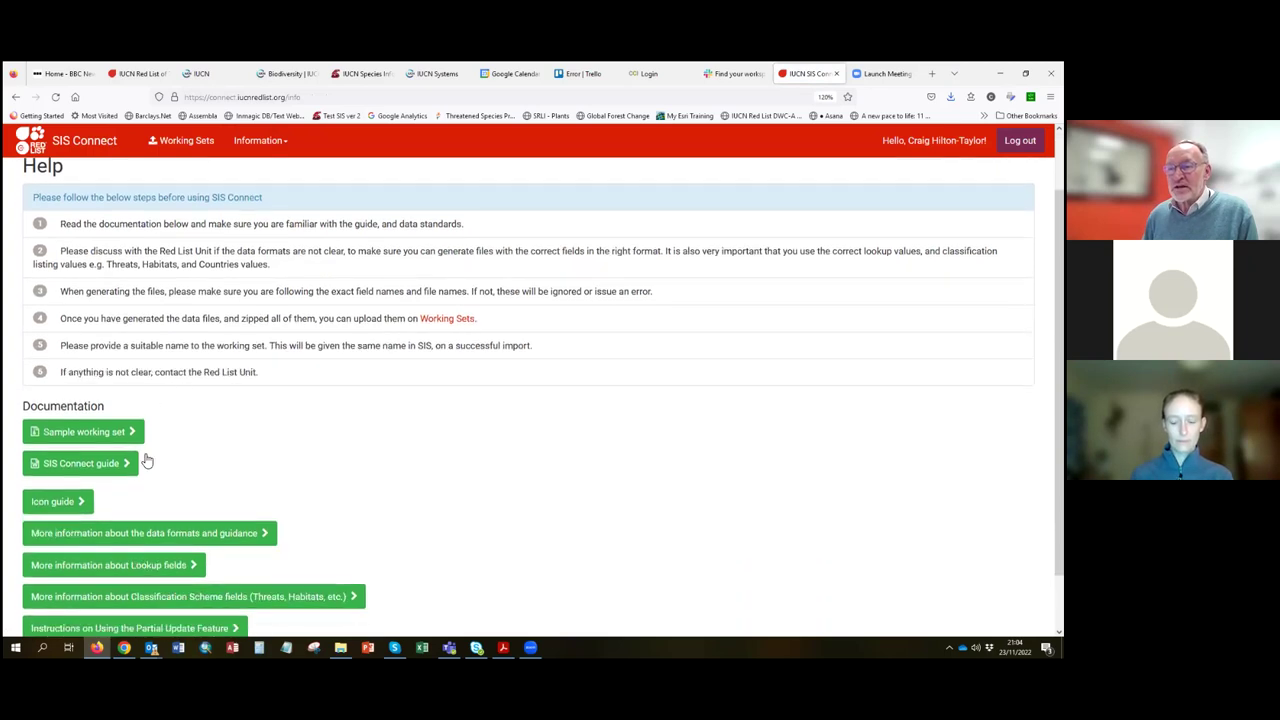
scroll(211, 429, down, 1)
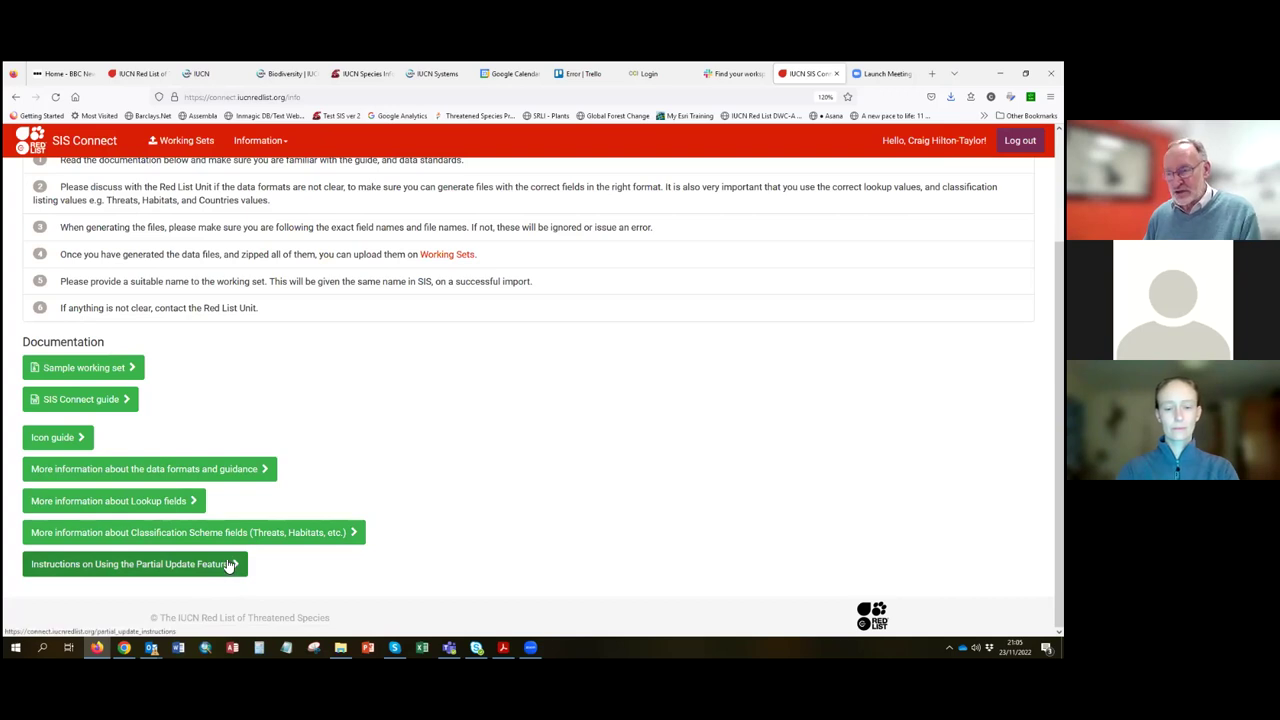
click(247, 471)
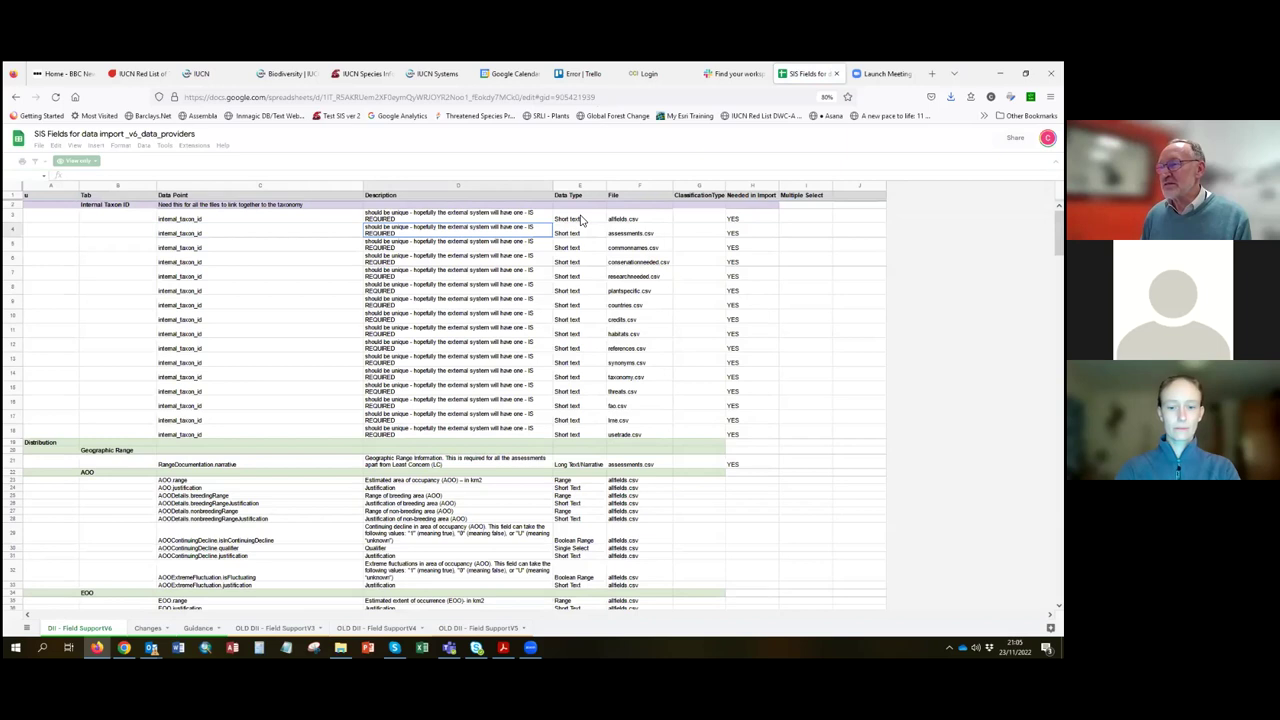
click(642, 221)
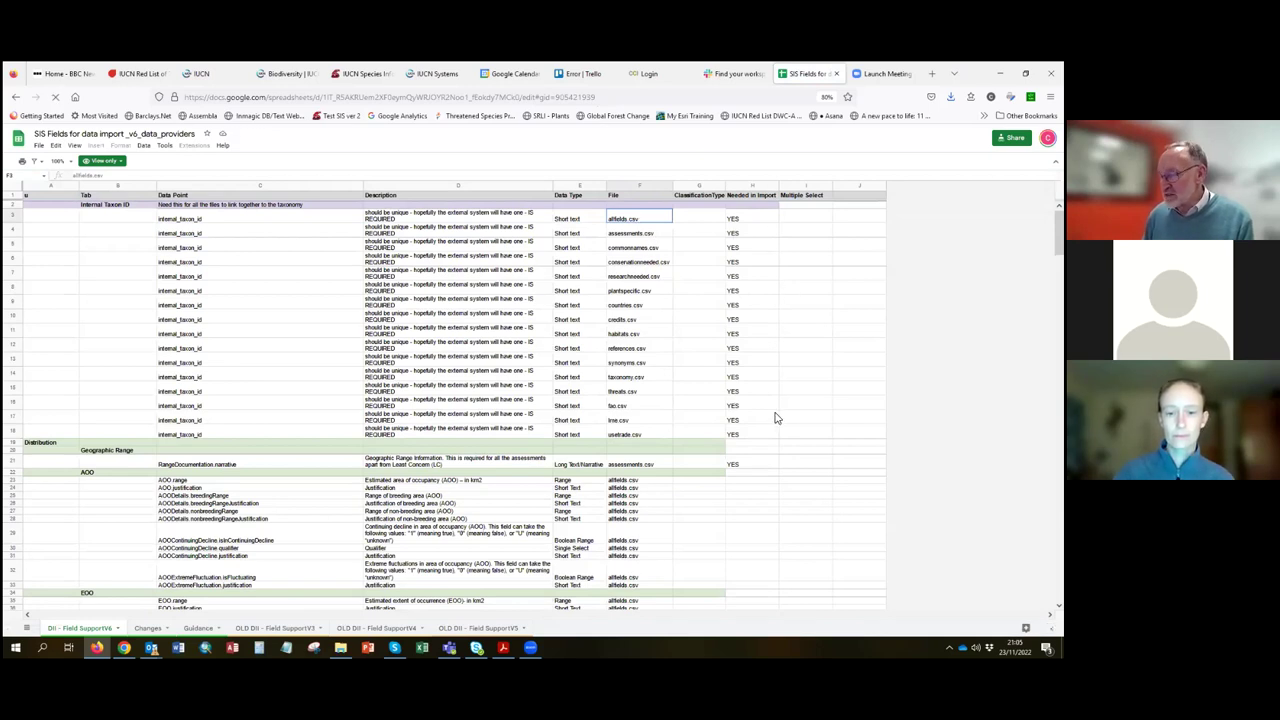
- Examine the import field definitions, data types and target files from the Distribution section through Habitats and Ecology
scroll(765, 450, down, 2)
scroll(520, 452, down, 3)
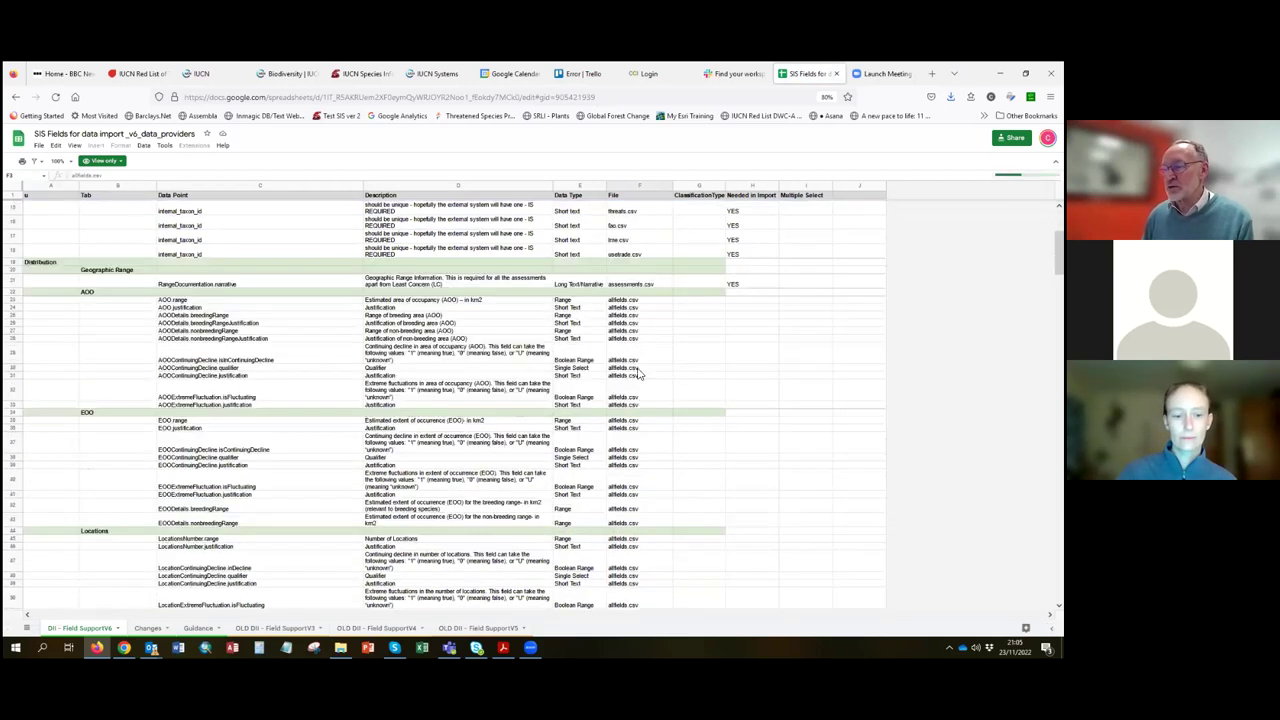
scroll(492, 343, down, 3)
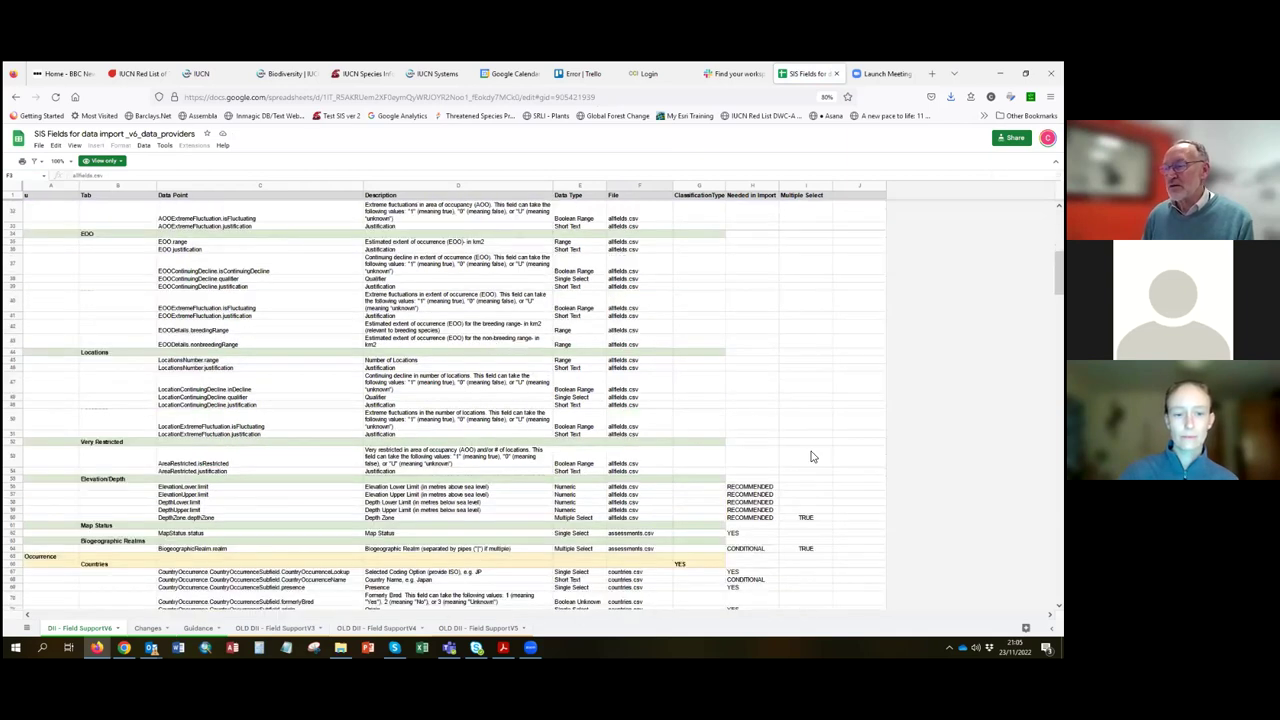
scroll(769, 426, down, 3)
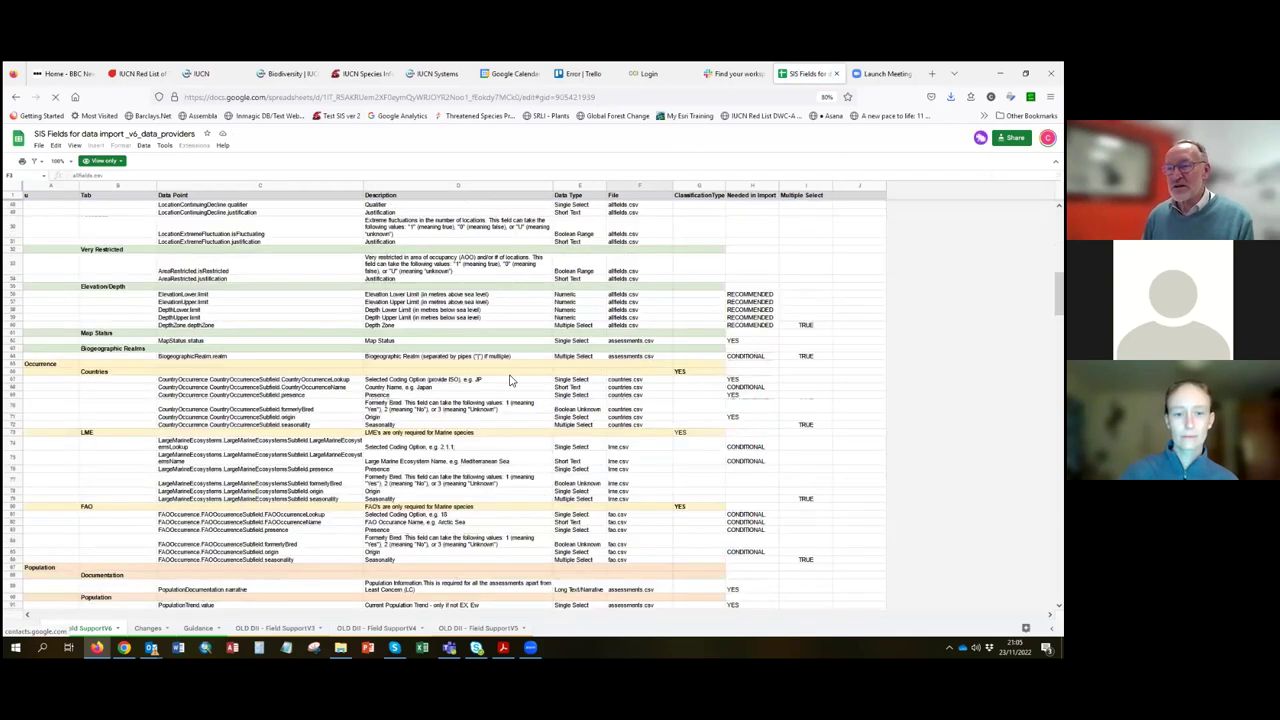
scroll(510, 380, down, 10)
scroll(509, 380, down, 4)
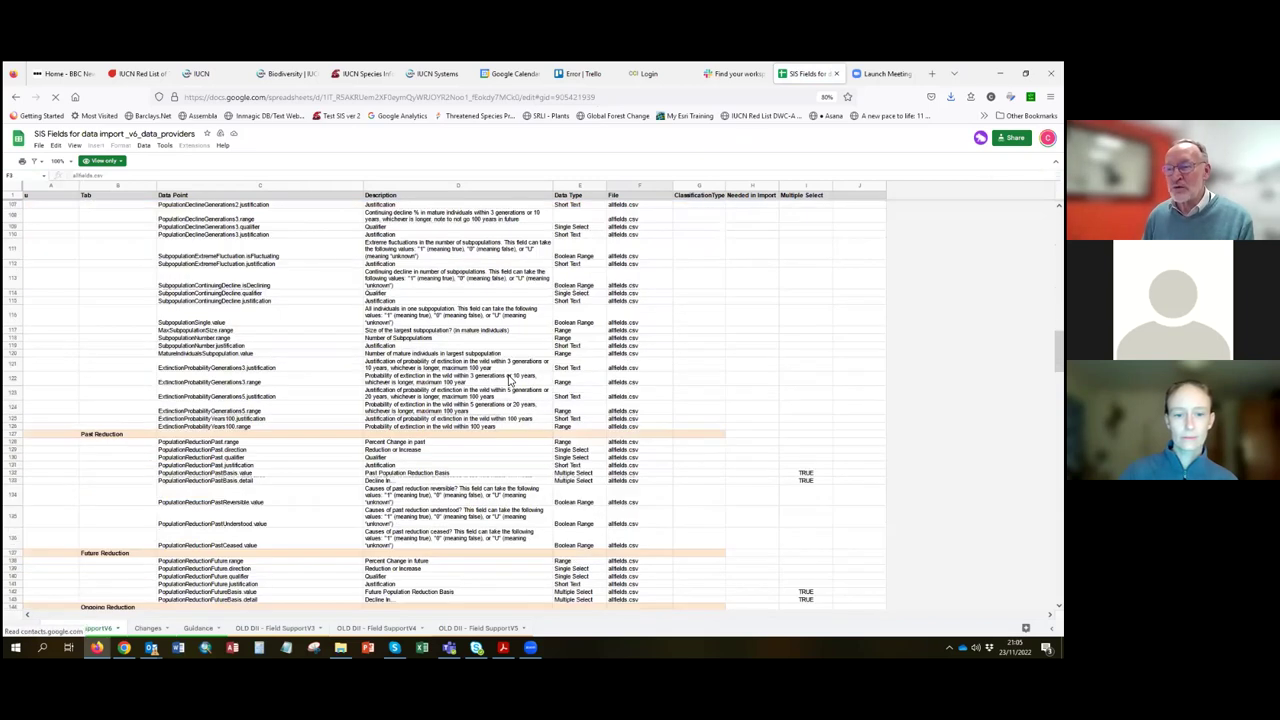
scroll(508, 380, down, 3)
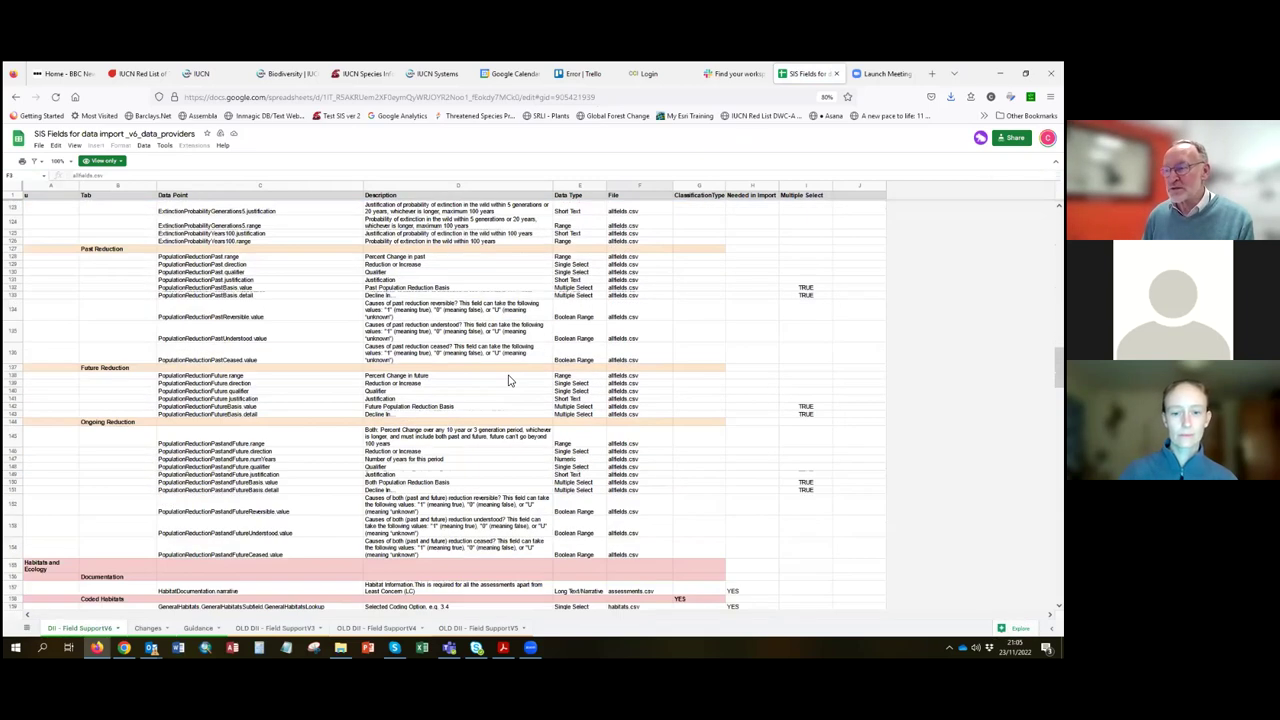
scroll(508, 380, down, 2)
scroll(508, 380, down, 4)
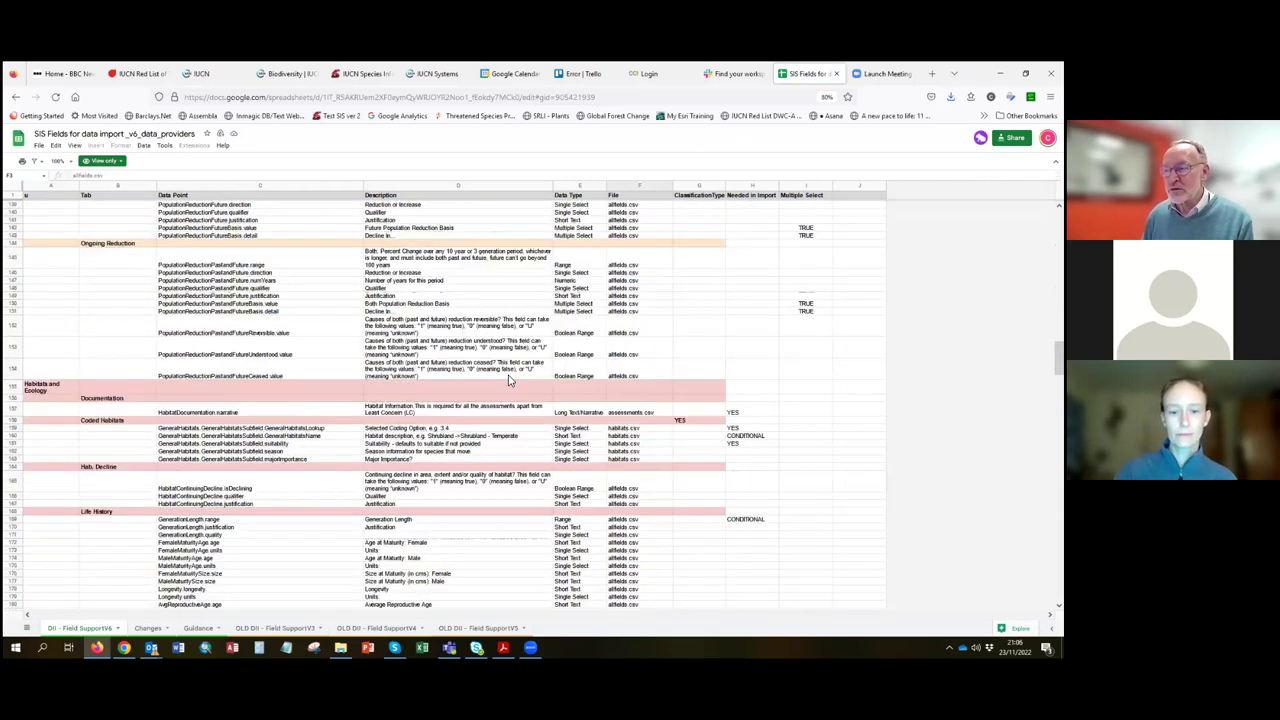
scroll(508, 380, up, 20)
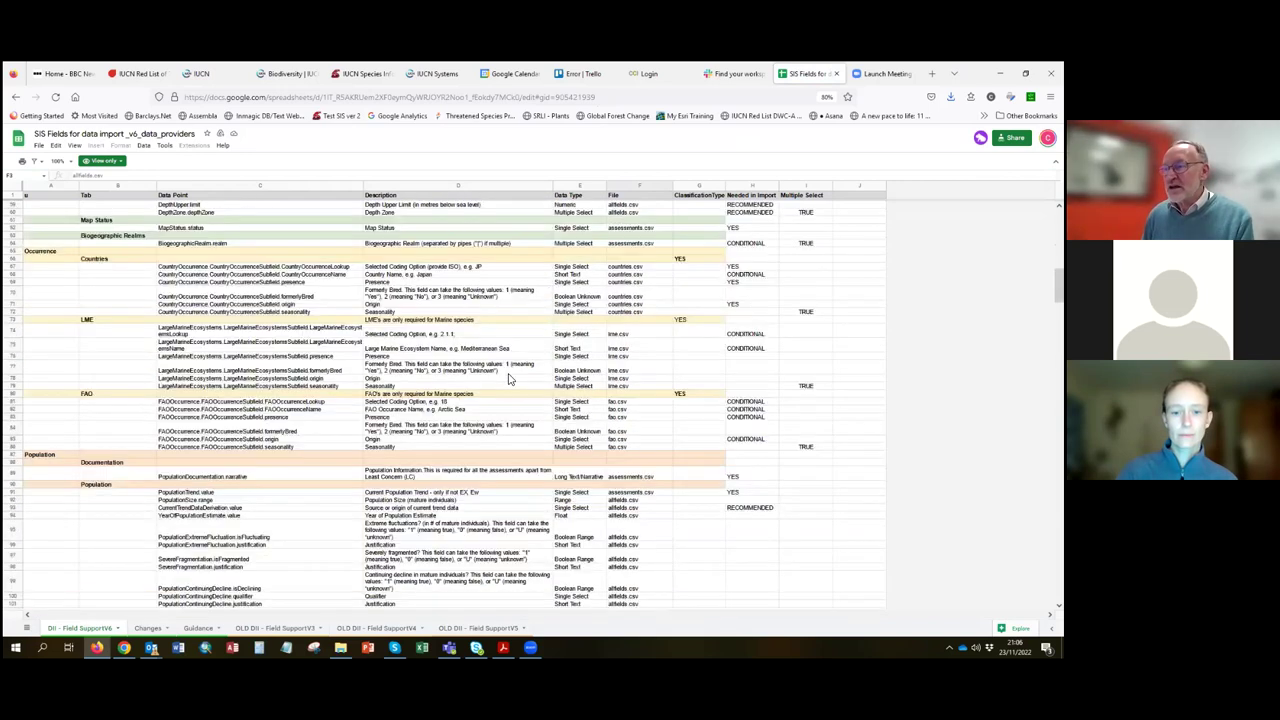
scroll(508, 380, up, 4)
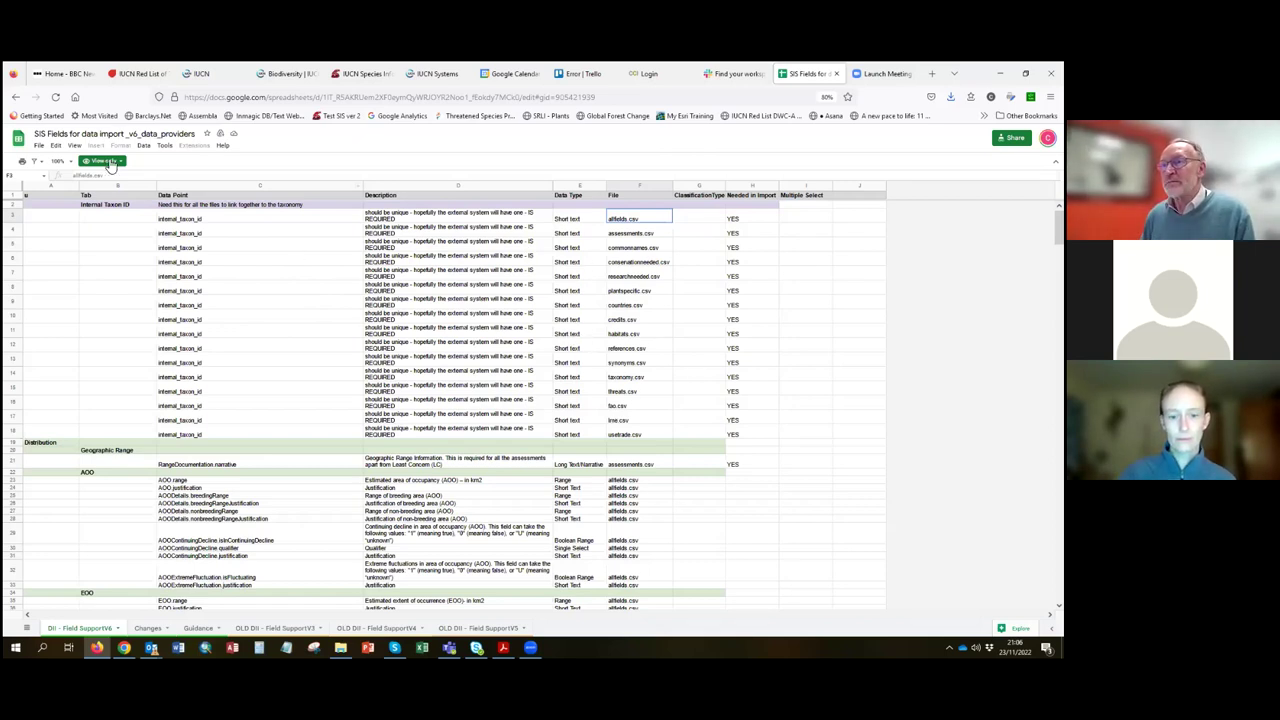
- Return to SIS Connect, open the list of working sets, and review their import statuses and validation icons
click(15, 97)
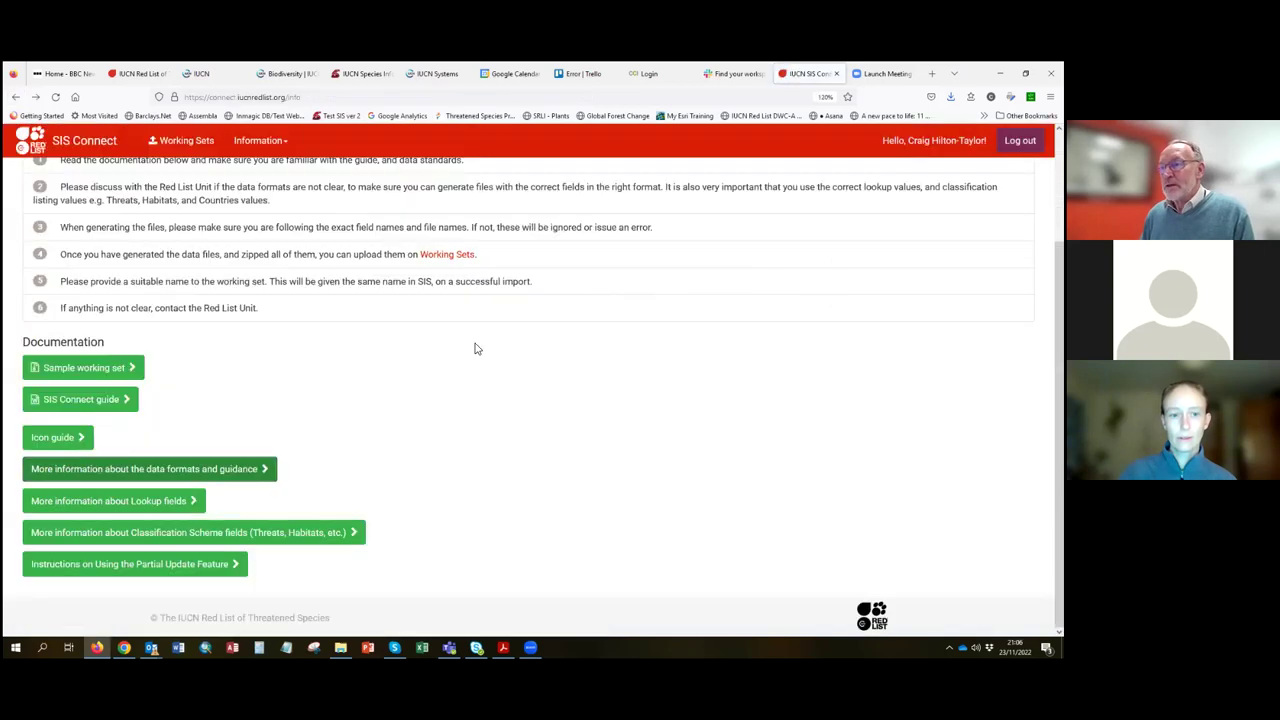
click(183, 146)
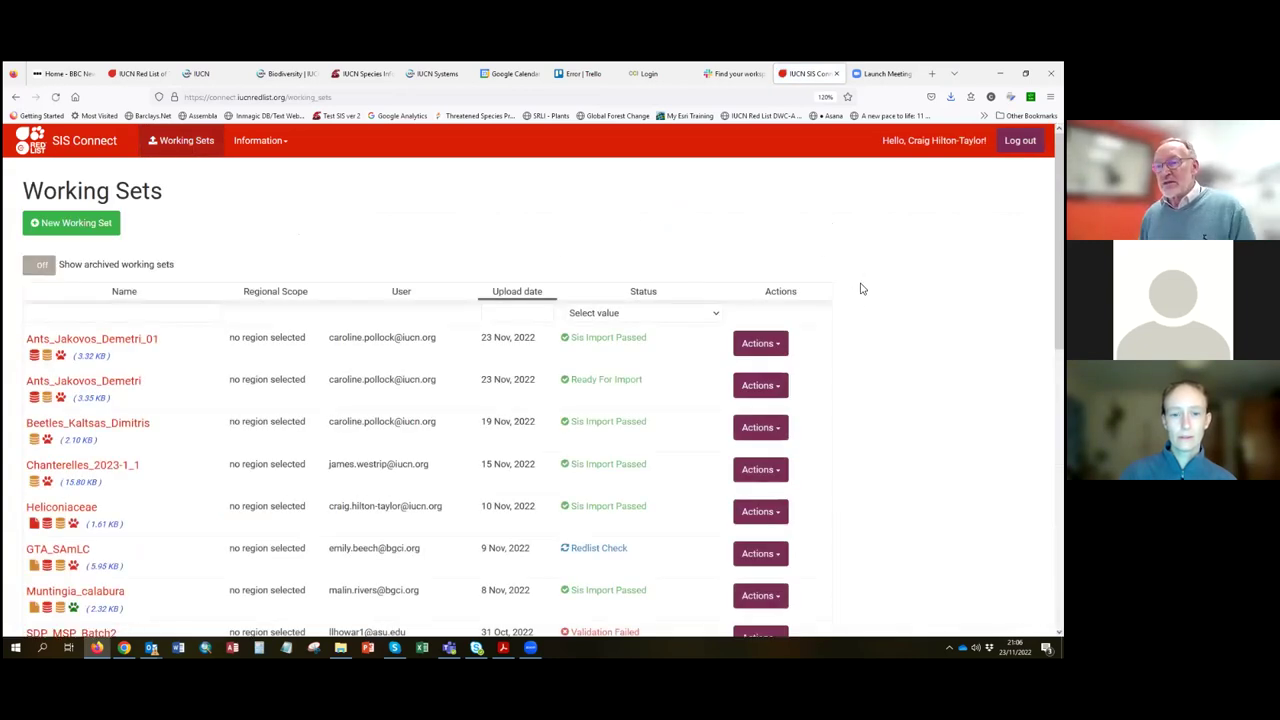
scroll(430, 400, down, 1)
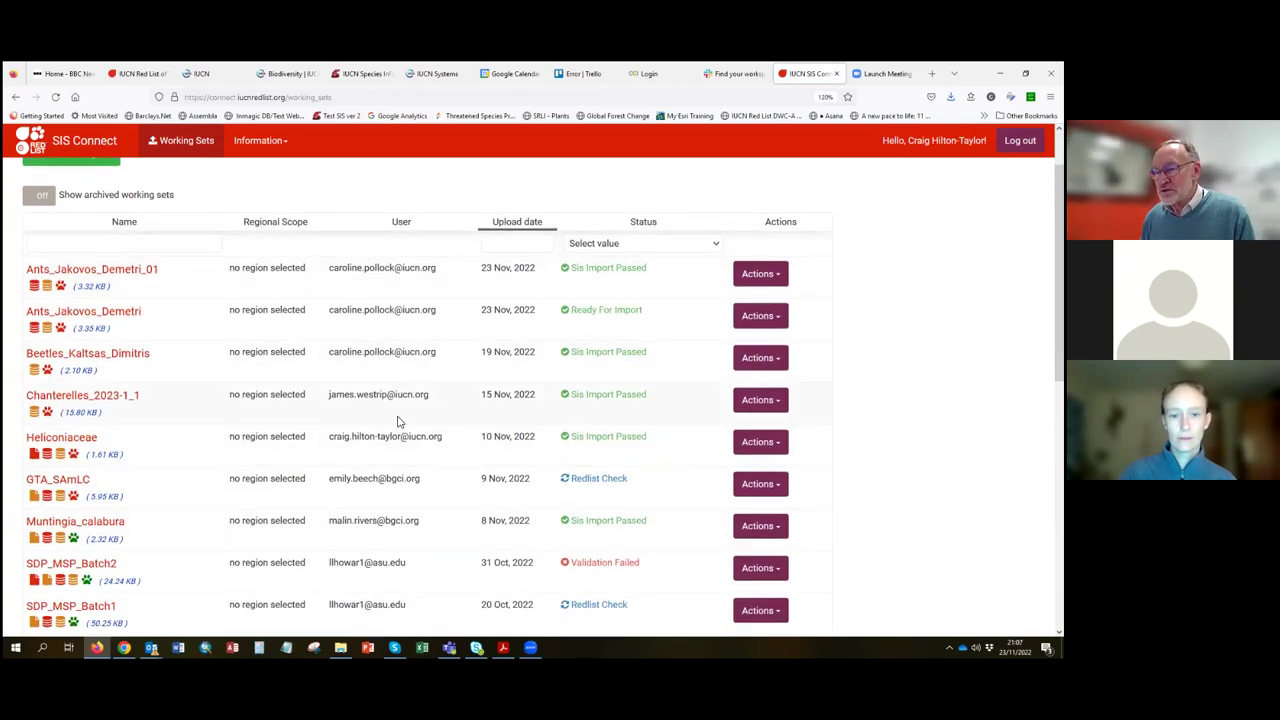
scroll(393, 437, down, 1)
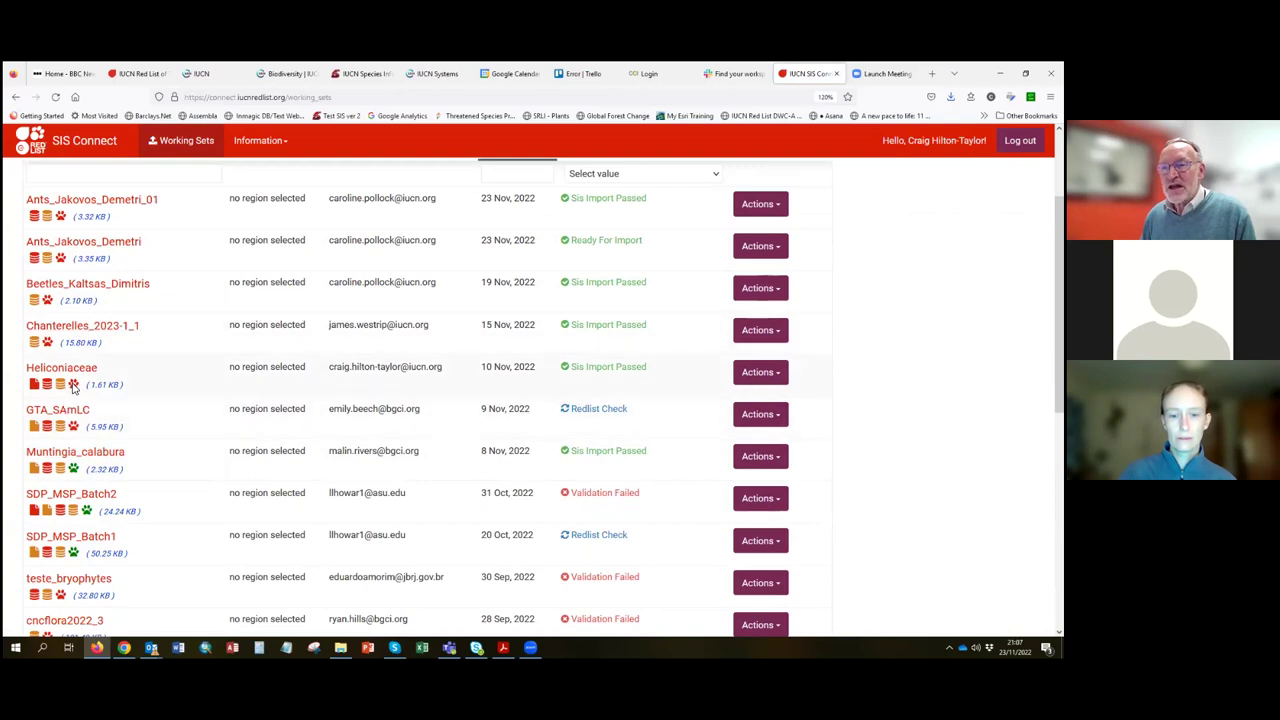
mouse_move(74, 389)
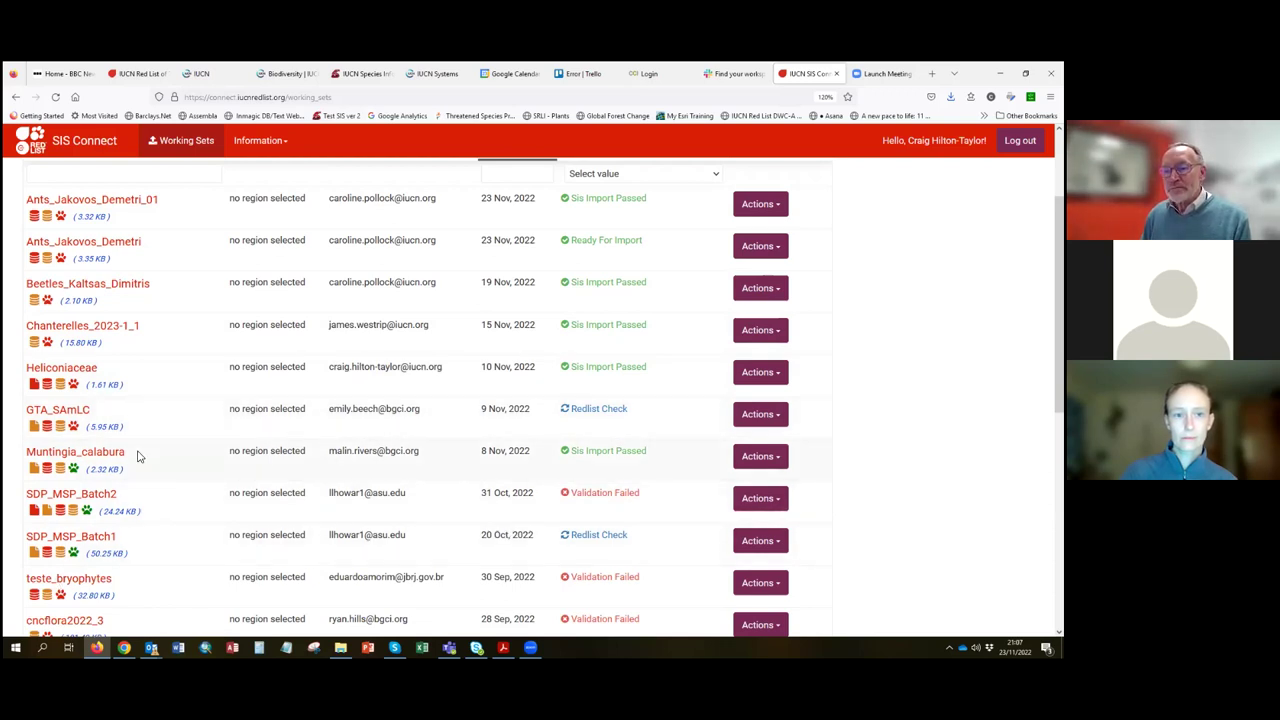
- Open the Chanterelles_2023-1_1 working set and display the contents of its taxonomy.csv file
click(86, 332)
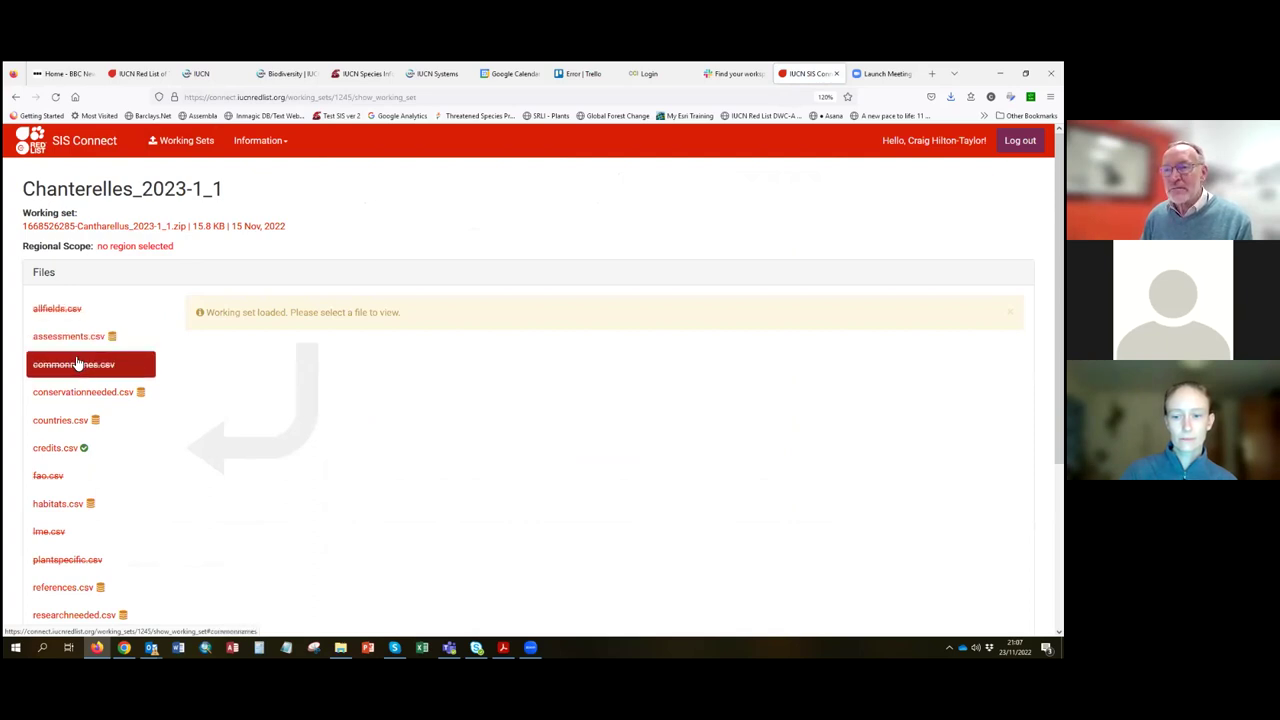
scroll(193, 474, down, 1)
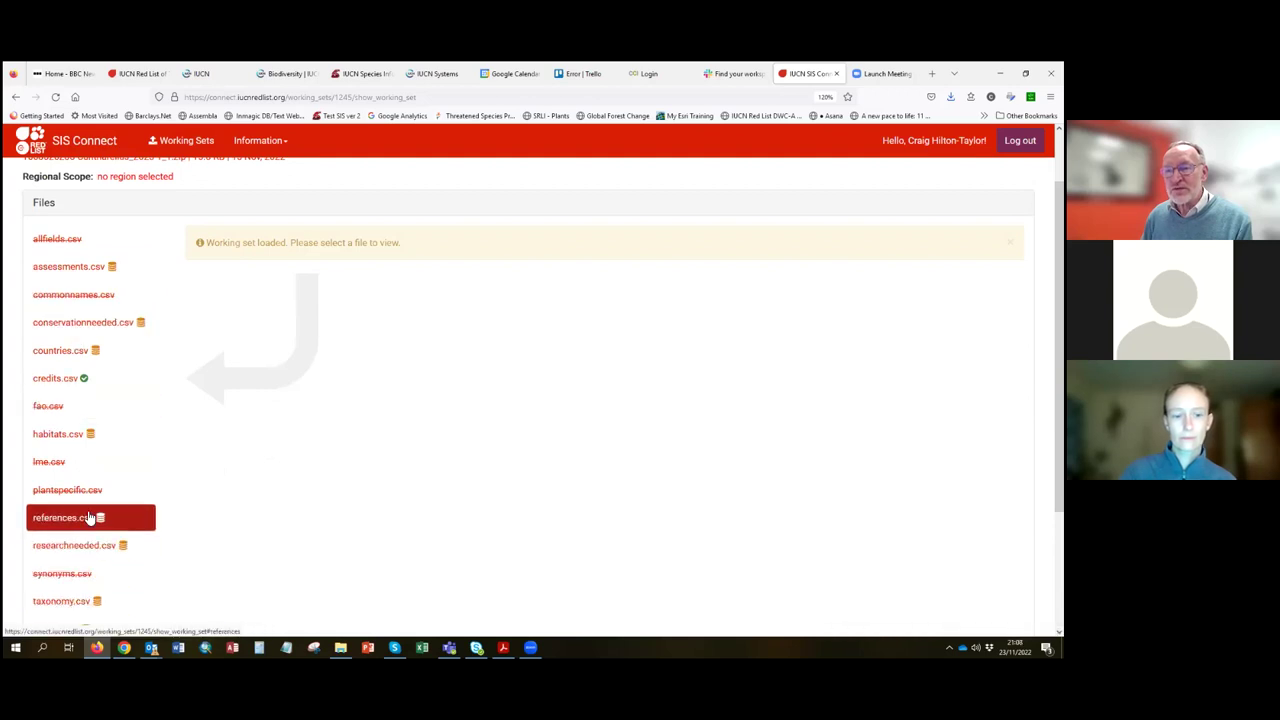
scroll(287, 501, down, 1)
scroll(285, 501, down, 1)
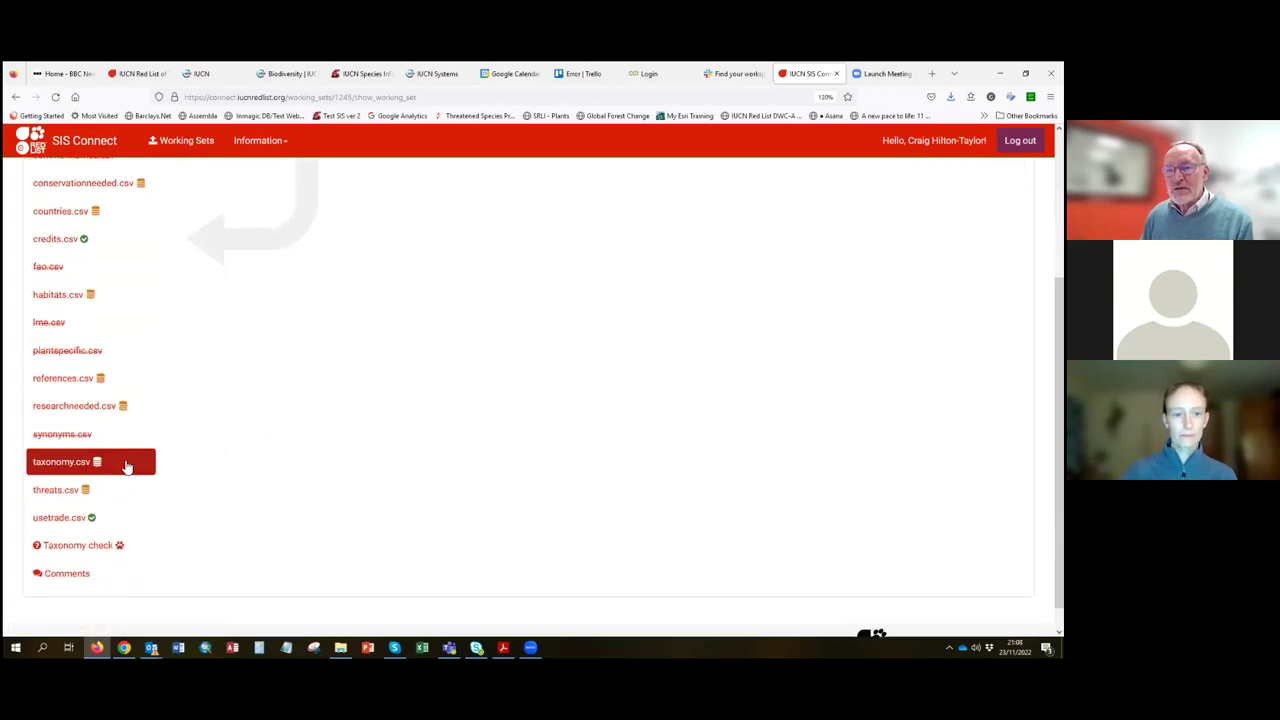
click(62, 464)
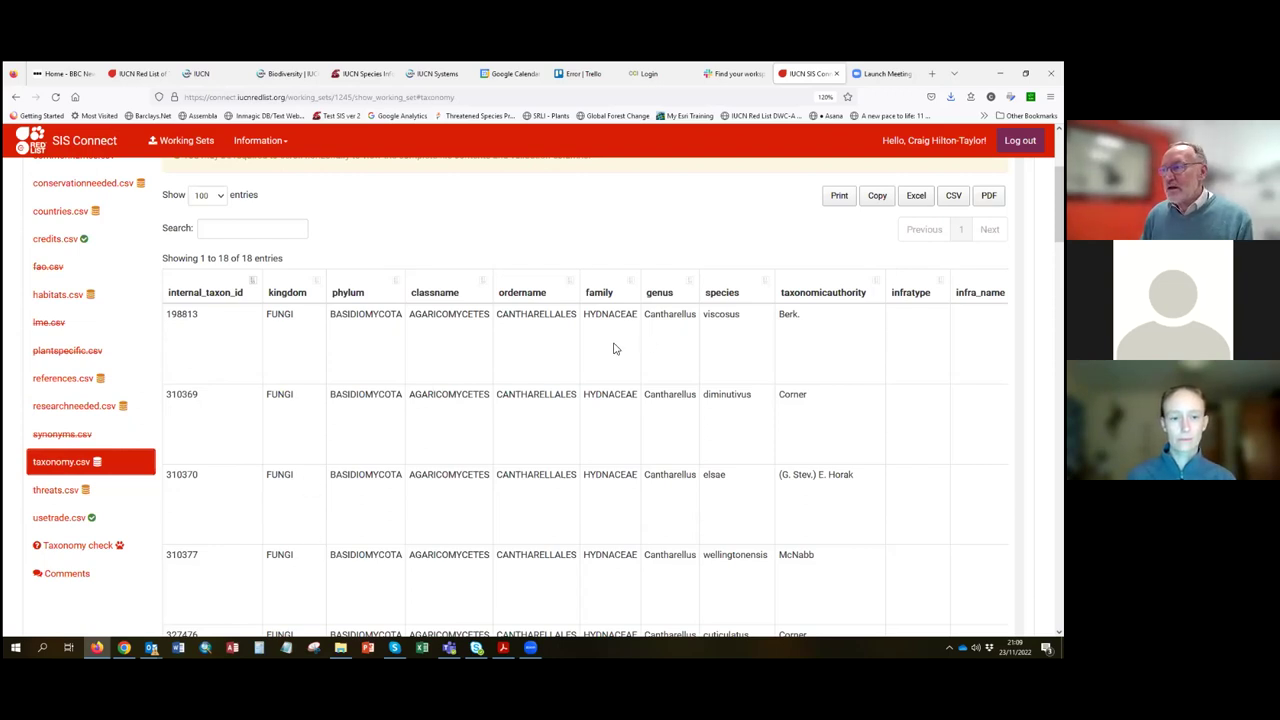
- Return to the working sets list, open the Heliconiaceae working set, and display its taxonomy.csv file
scroll(548, 303, up, 3)
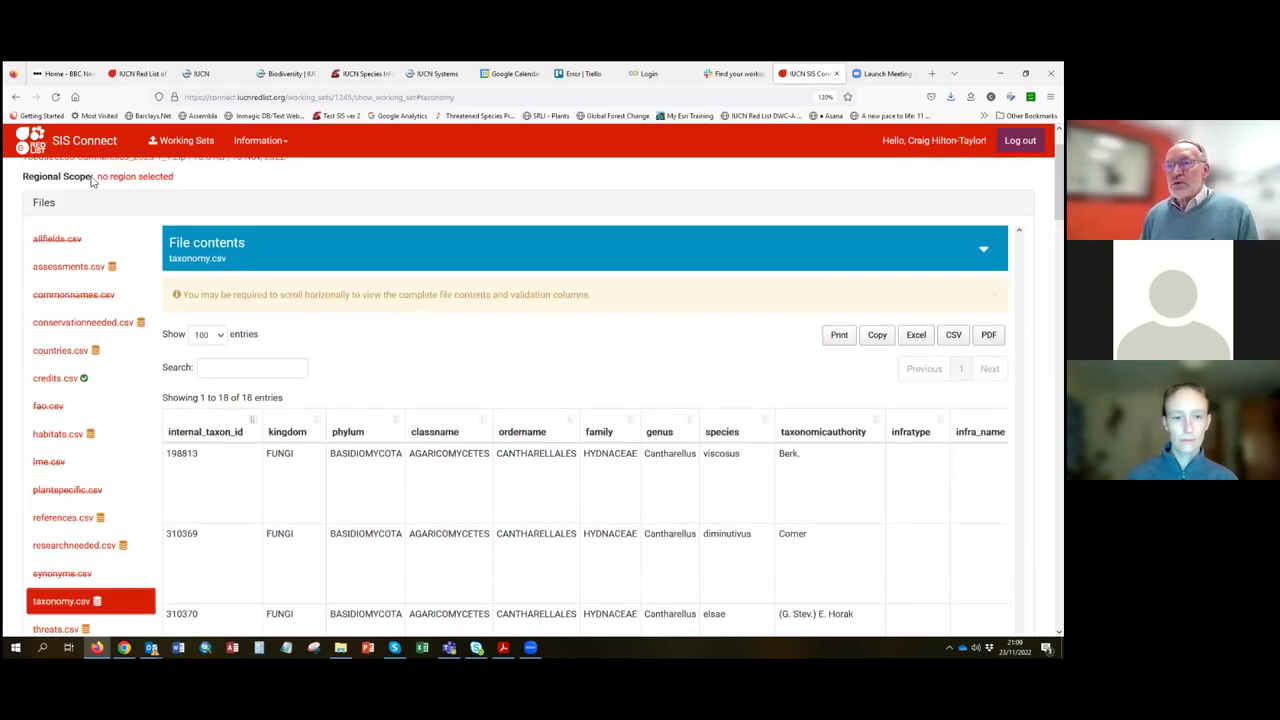
click(177, 142)
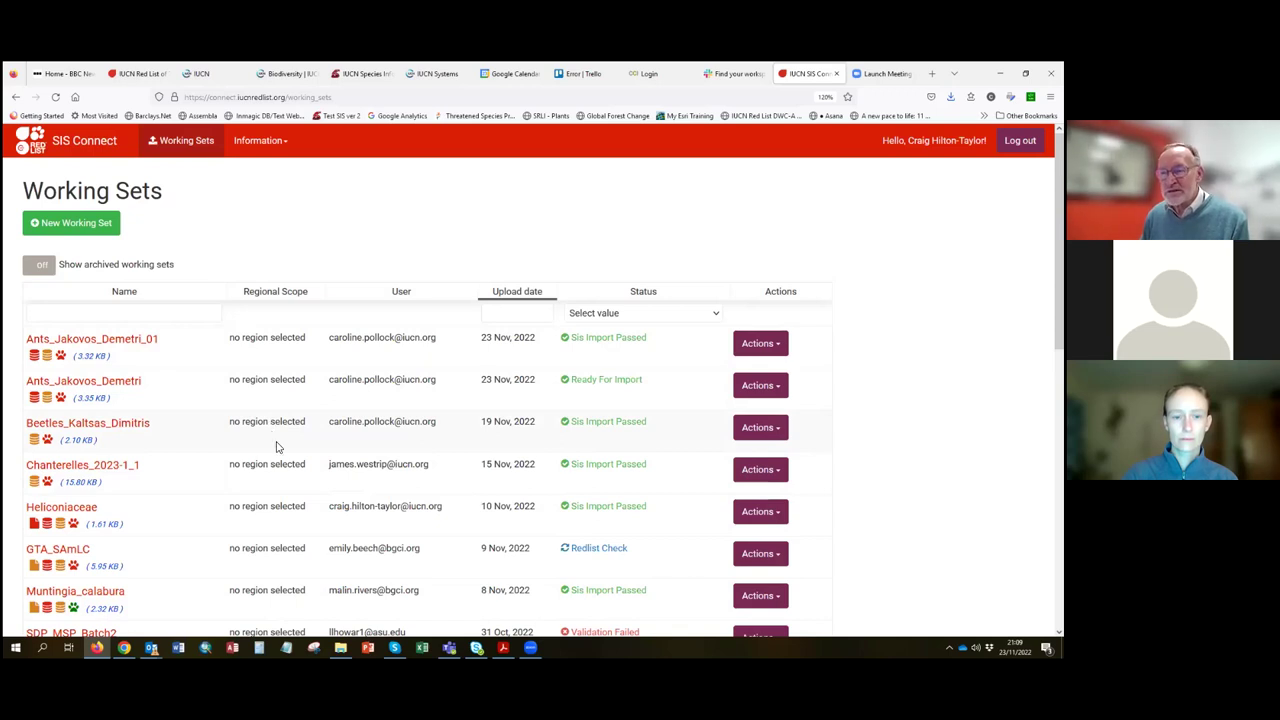
click(75, 510)
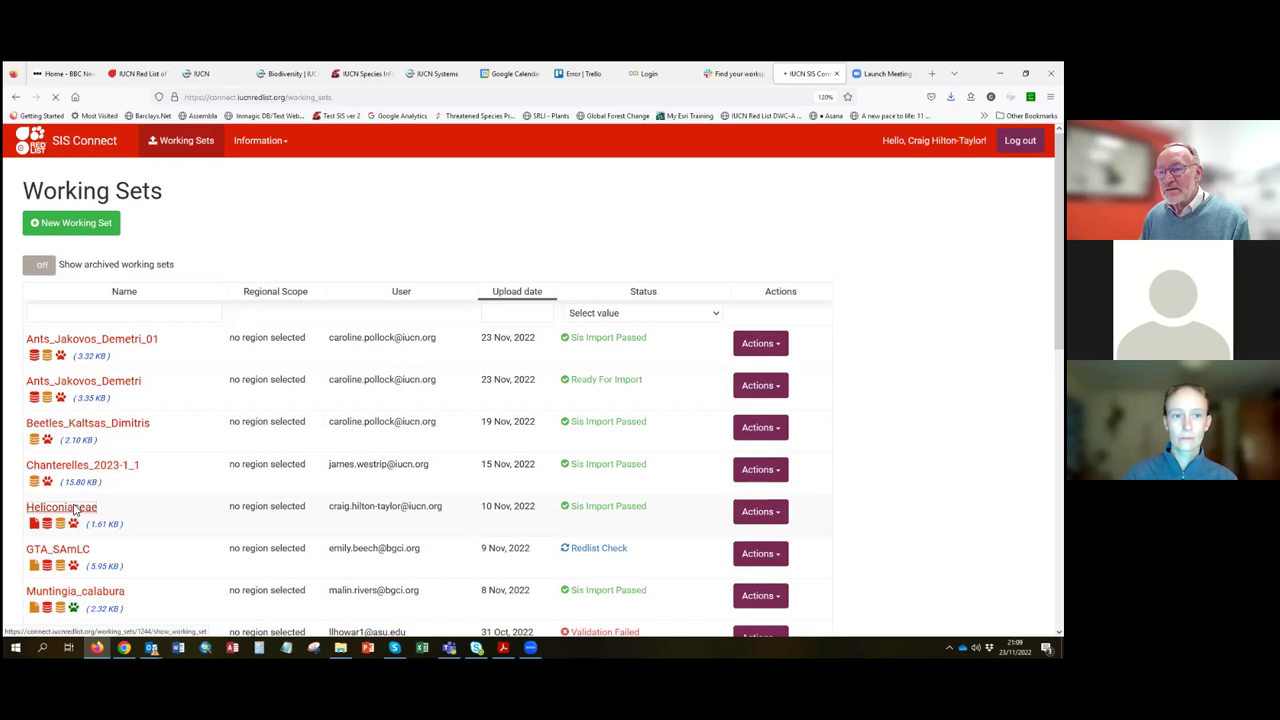
scroll(267, 458, down, 4)
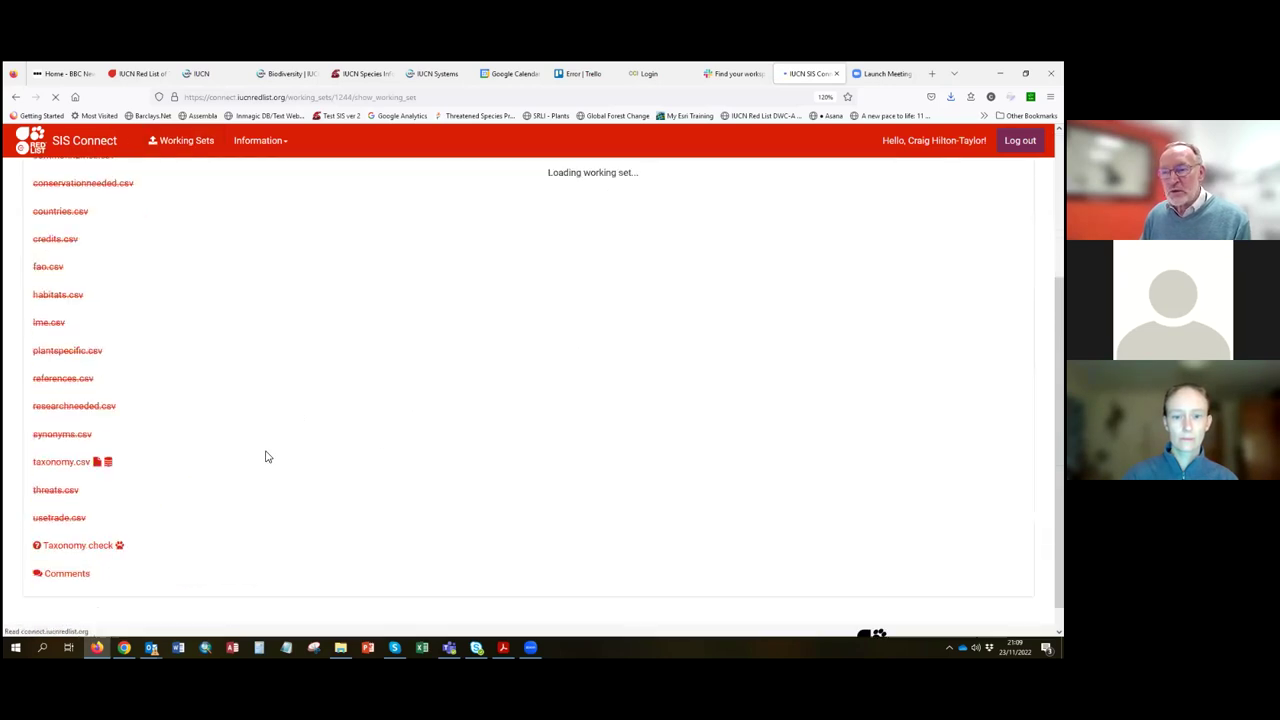
click(63, 468)
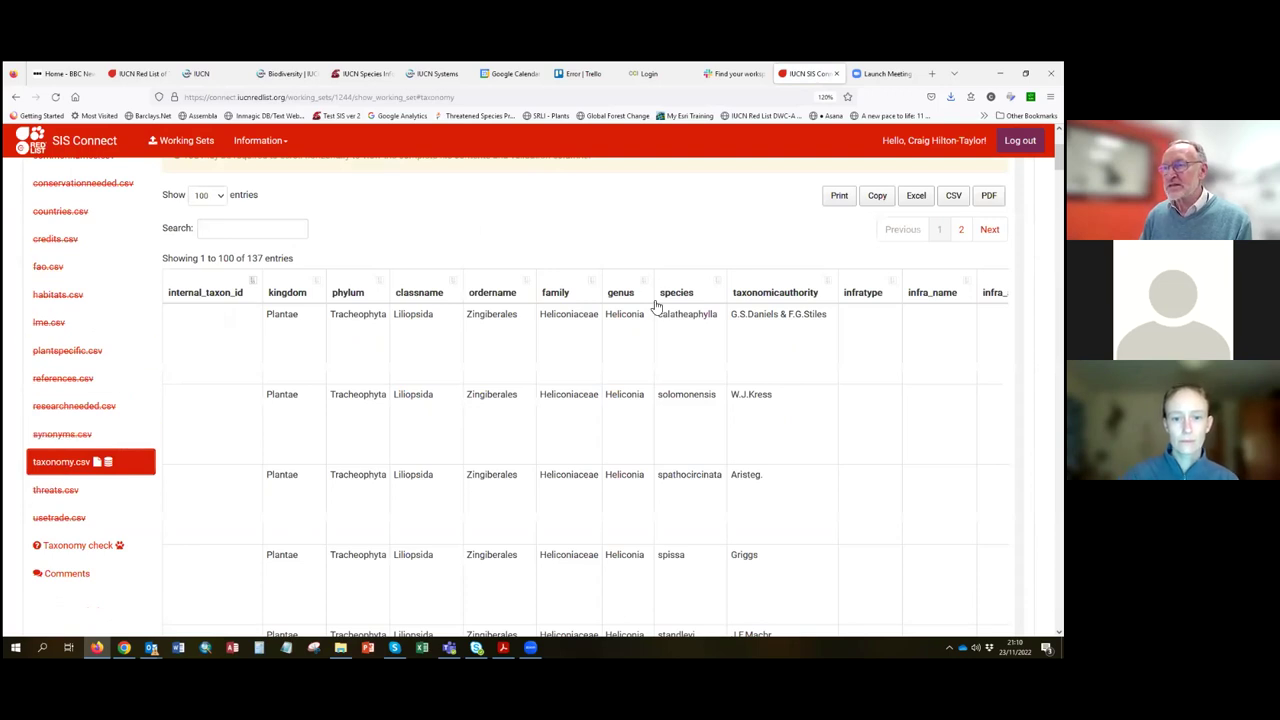
- Collapse the taxonomy.csv file contents and review its file-level validation, record-level validation and comments sections
scroll(630, 283, up, 2)
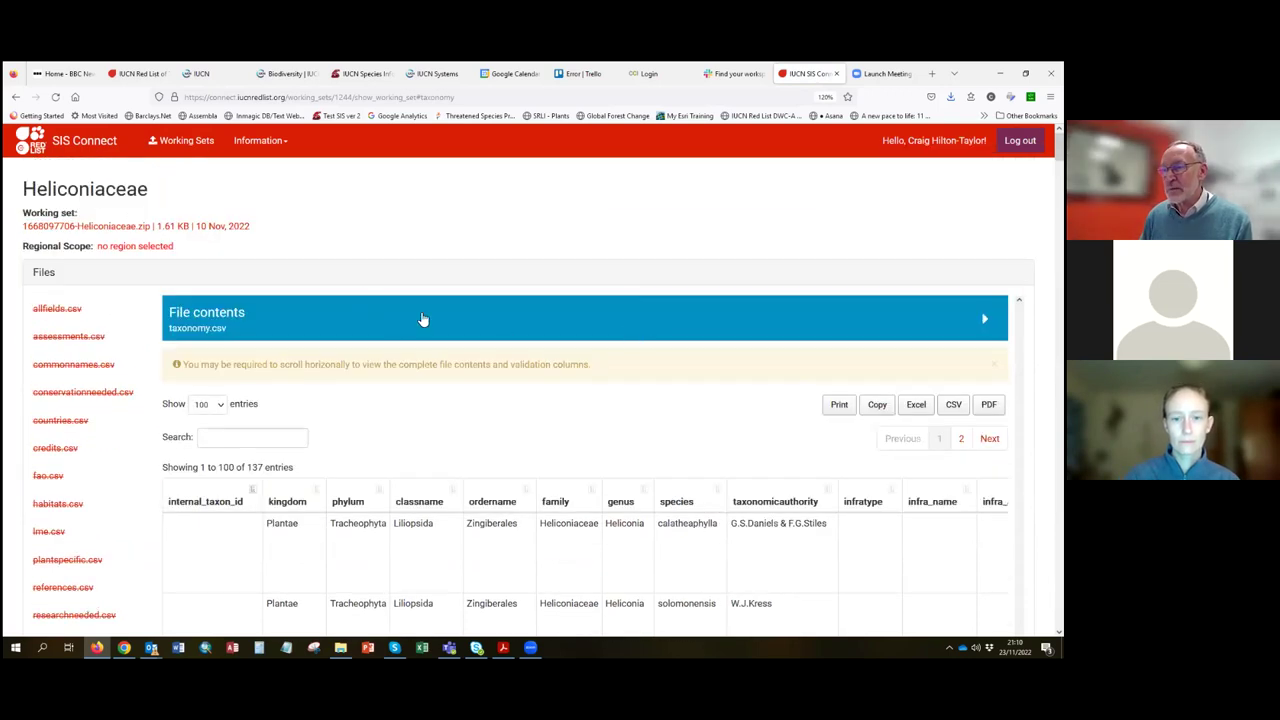
click(422, 319)
scroll(323, 266, down, 1)
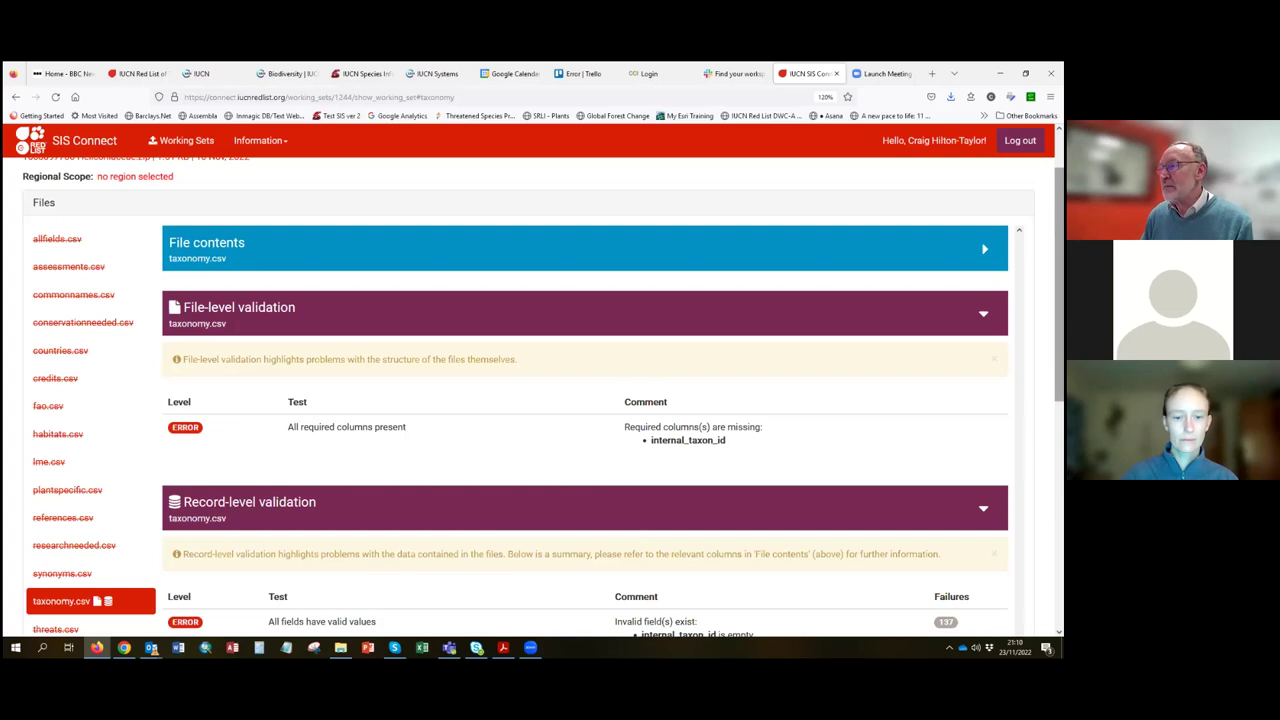
scroll(300, 450, down, 5)
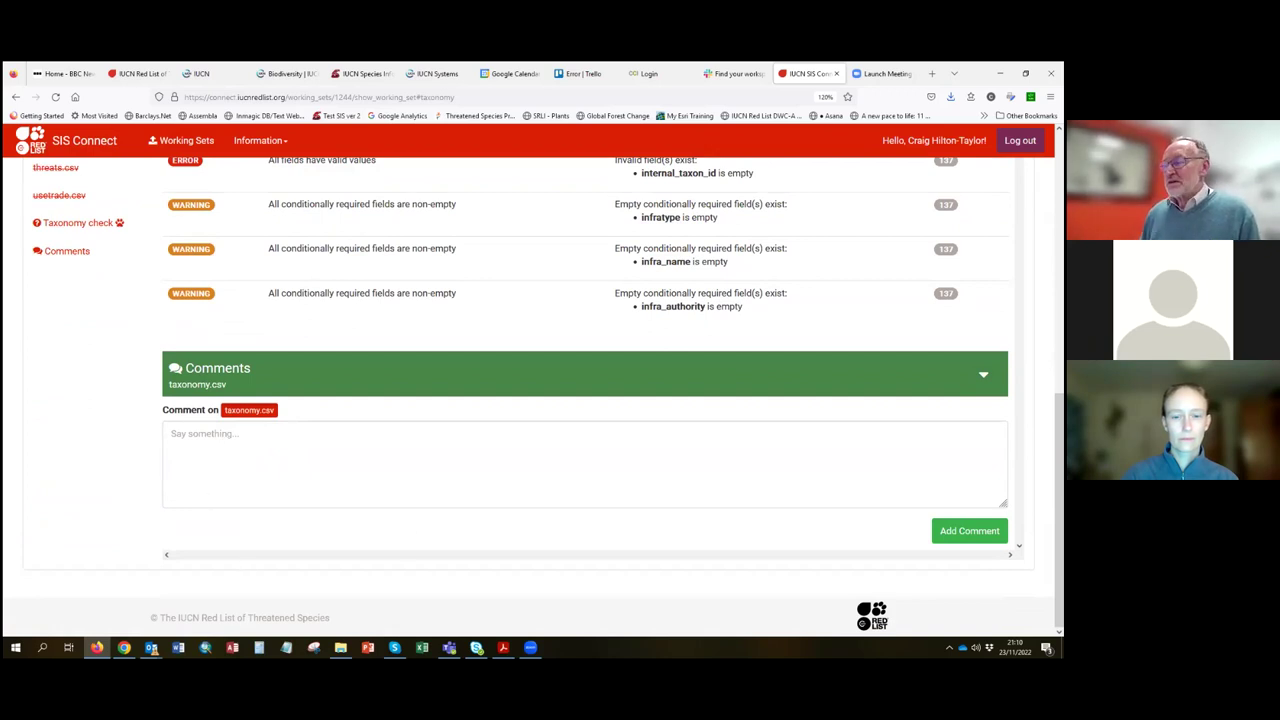
scroll(529, 398, up, 10)
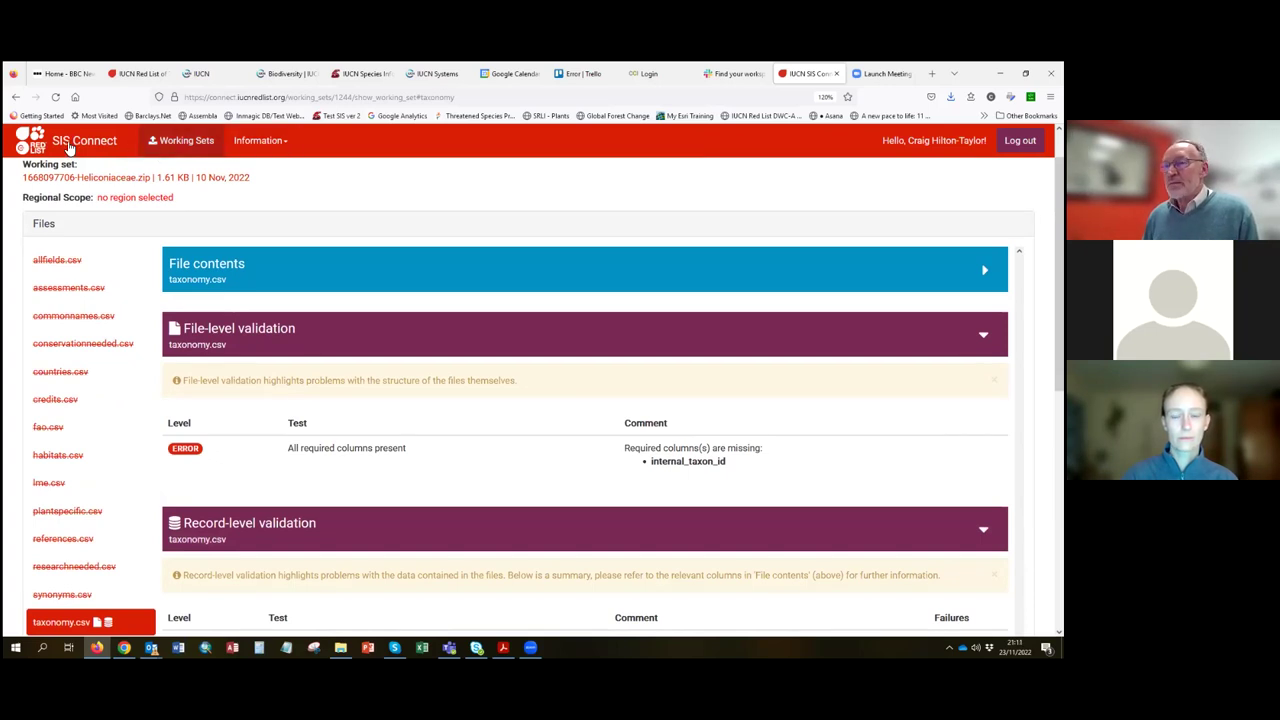
- Return to the working sets list and view the available actions for the first working set
click(180, 146)
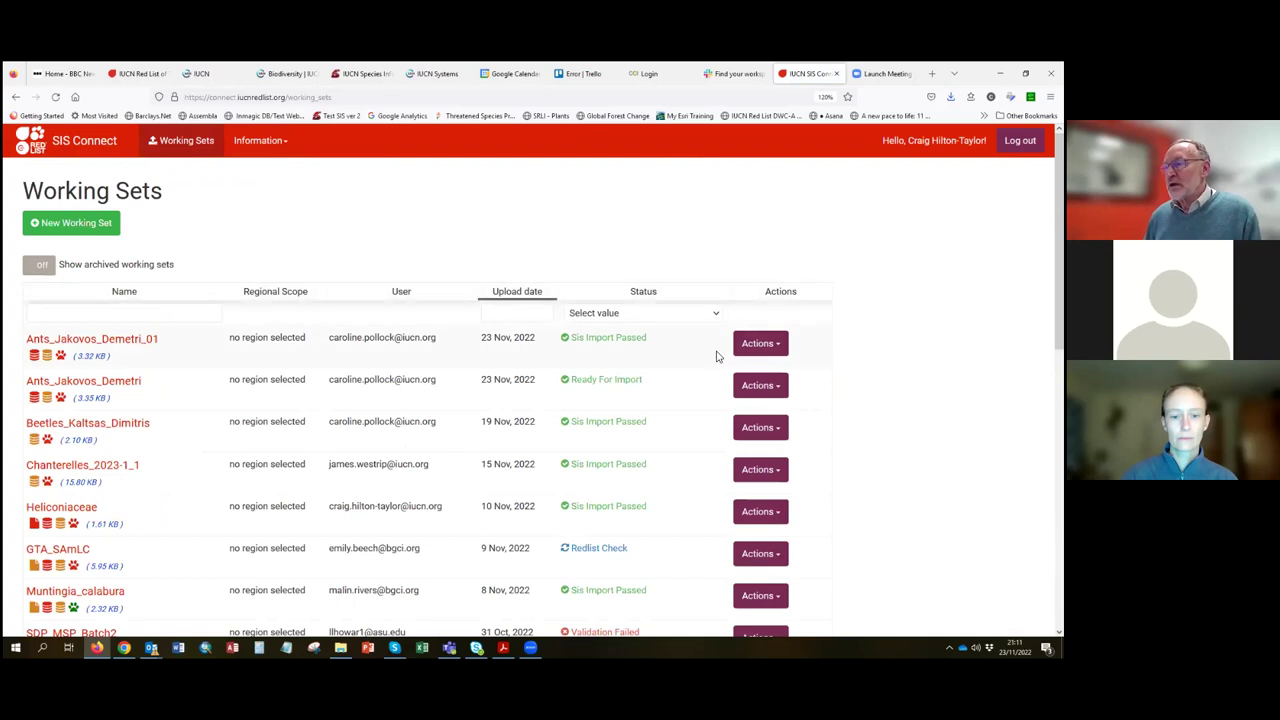
click(776, 345)
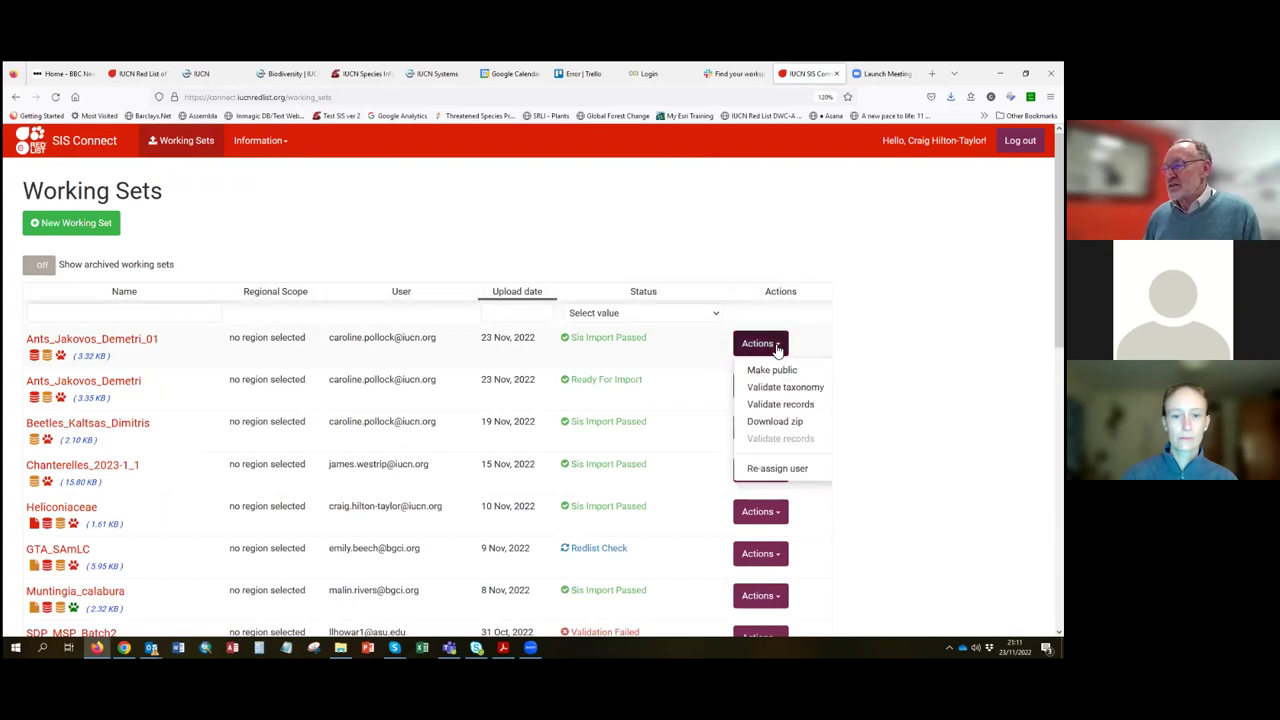
click(851, 329)
- Look through the working sets and their statuses, and view the available actions for GTA_SAmLC
scroll(540, 385, down, 2)
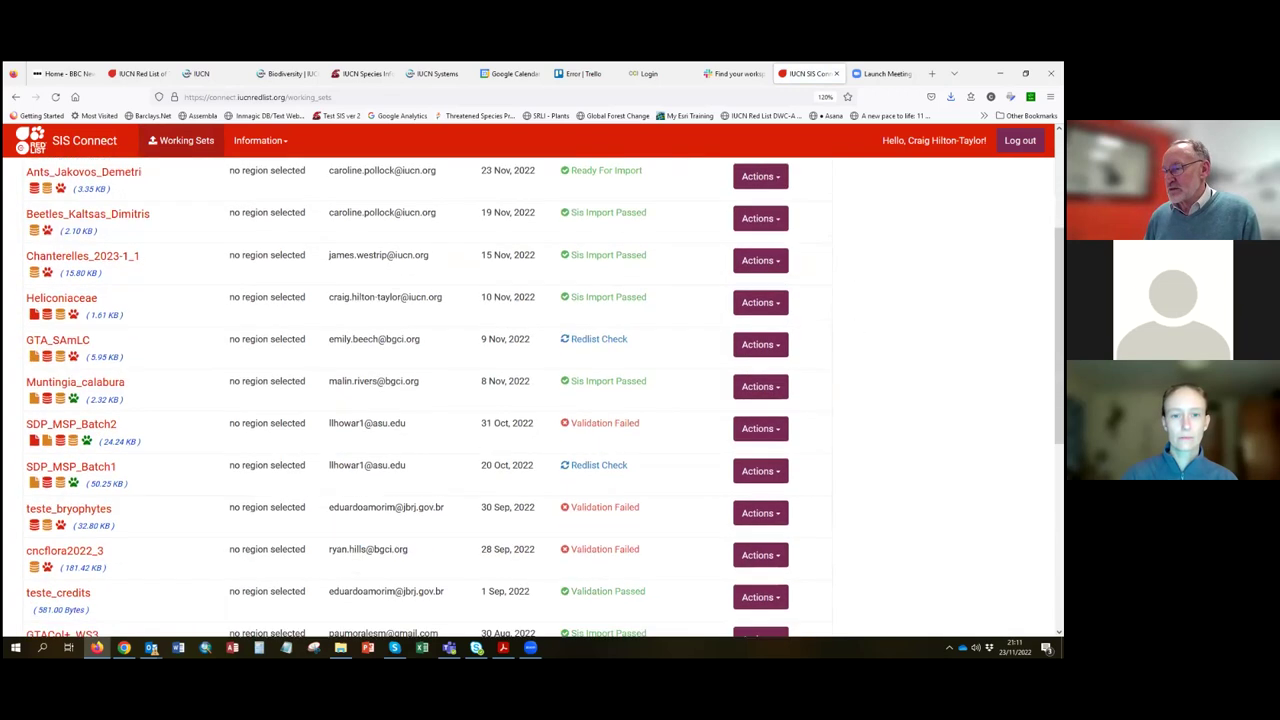
scroll(540, 400, down, 2)
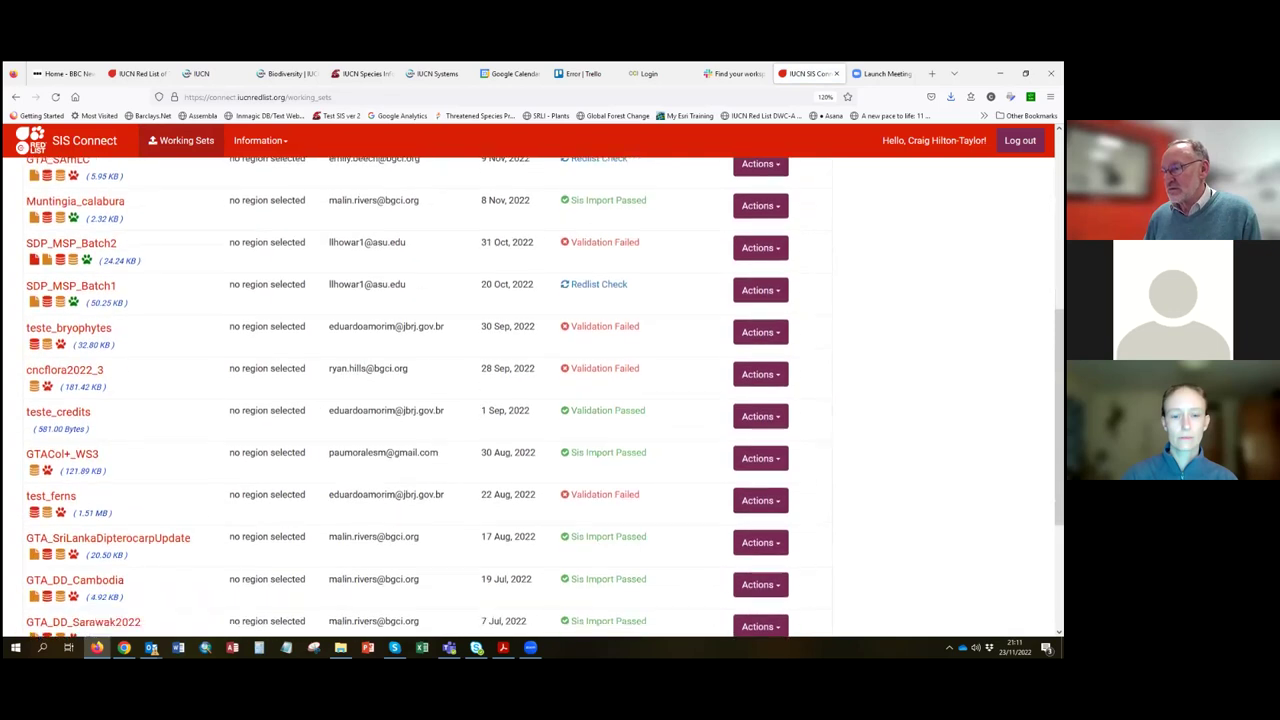
scroll(540, 400, up, 3)
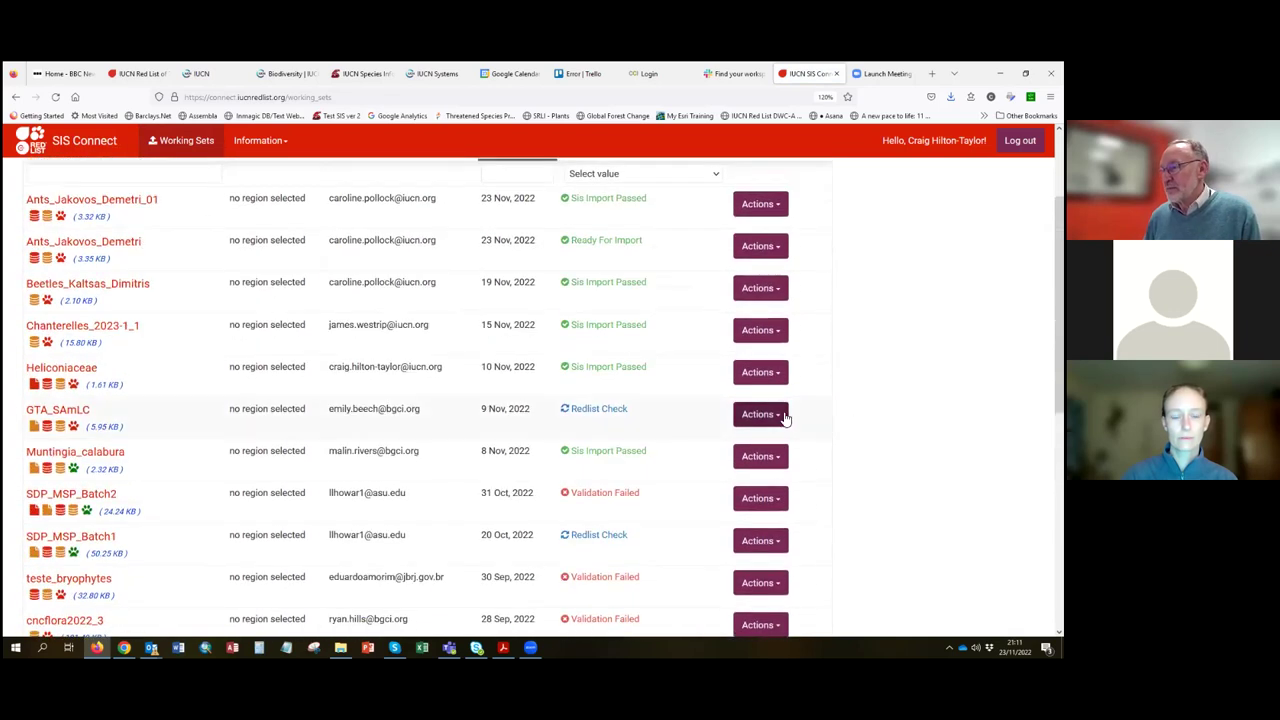
click(784, 415)
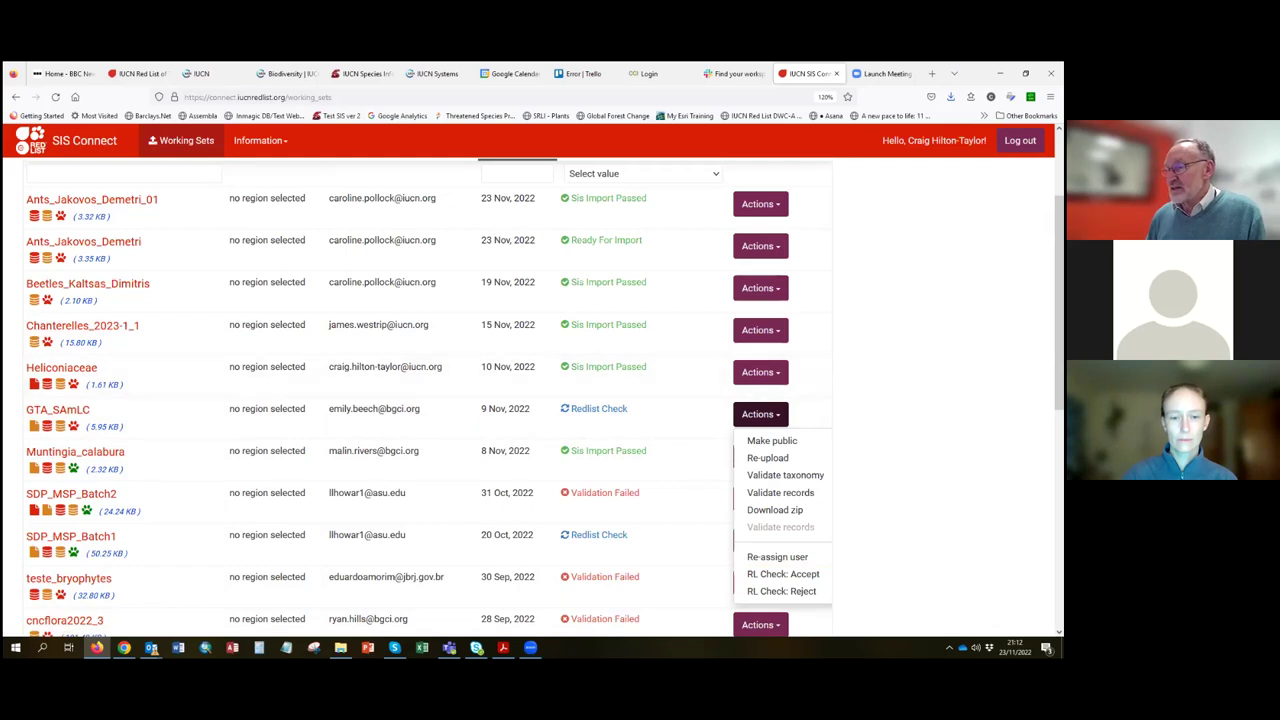
click(733, 418)
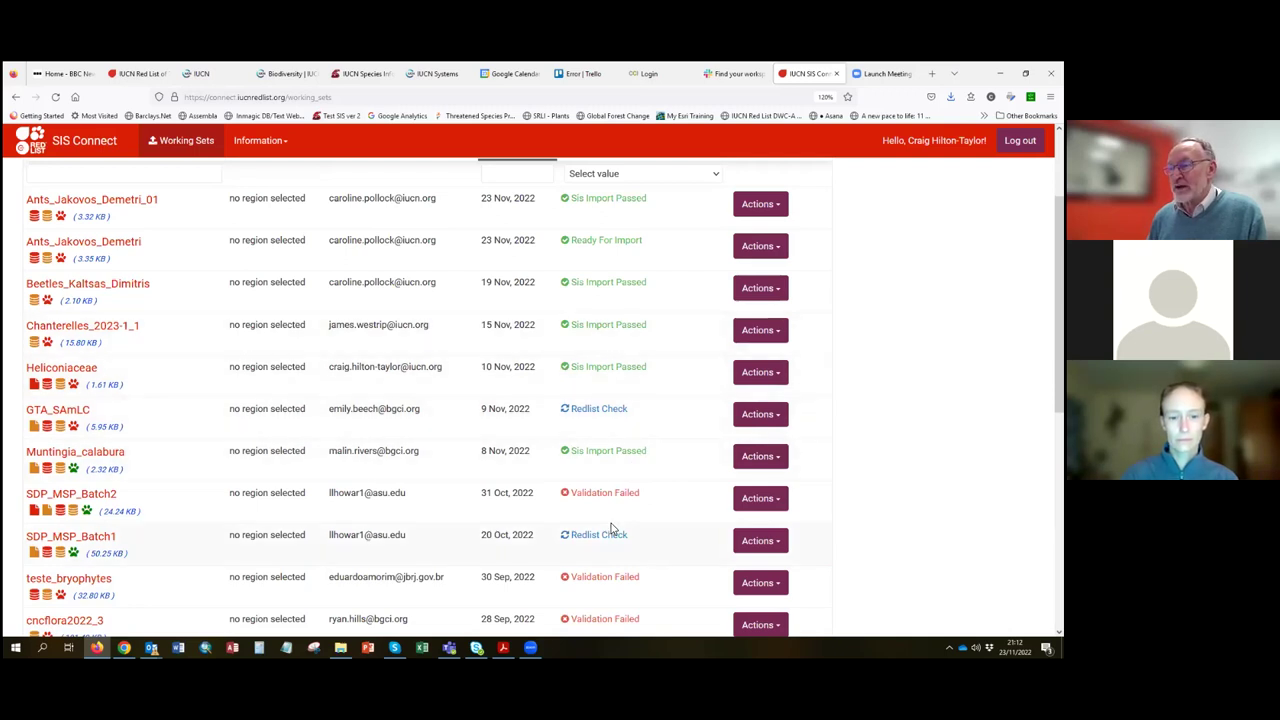
- View the available actions for the teste_credits working set, including submission to the Red List Unit
scroll(608, 555, down, 2)
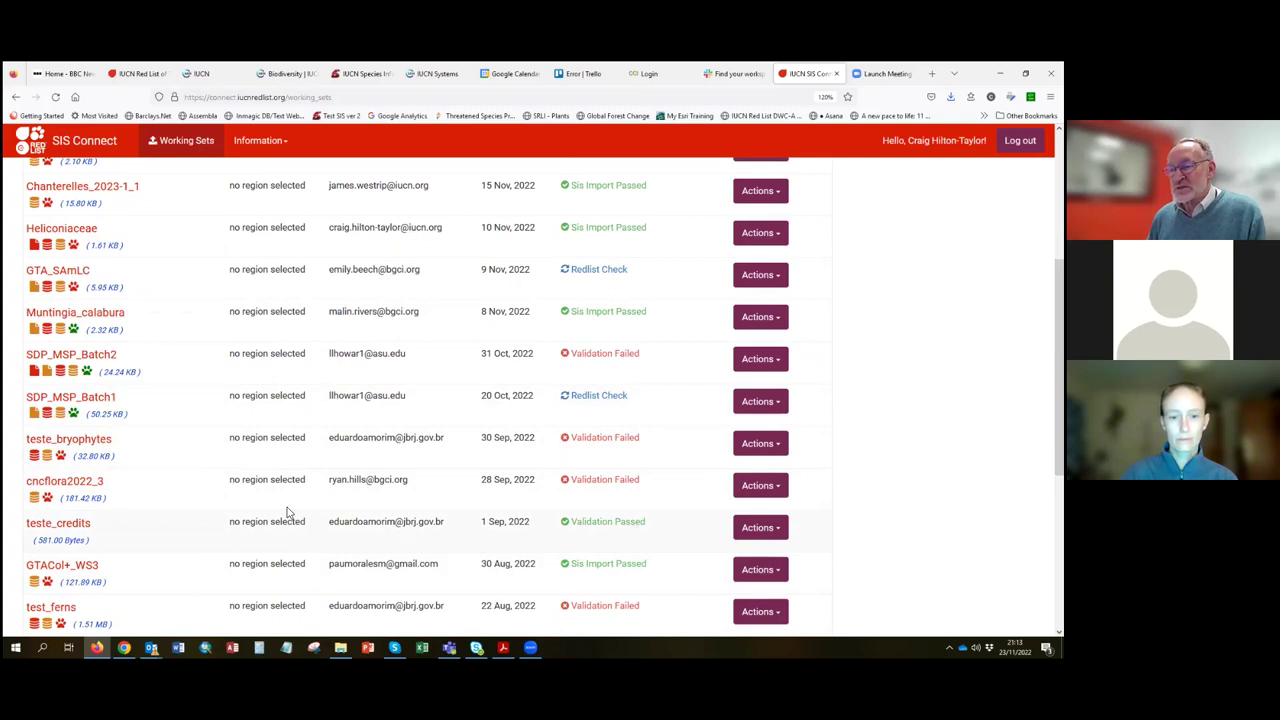
click(768, 537)
scroll(828, 528, down, 2)
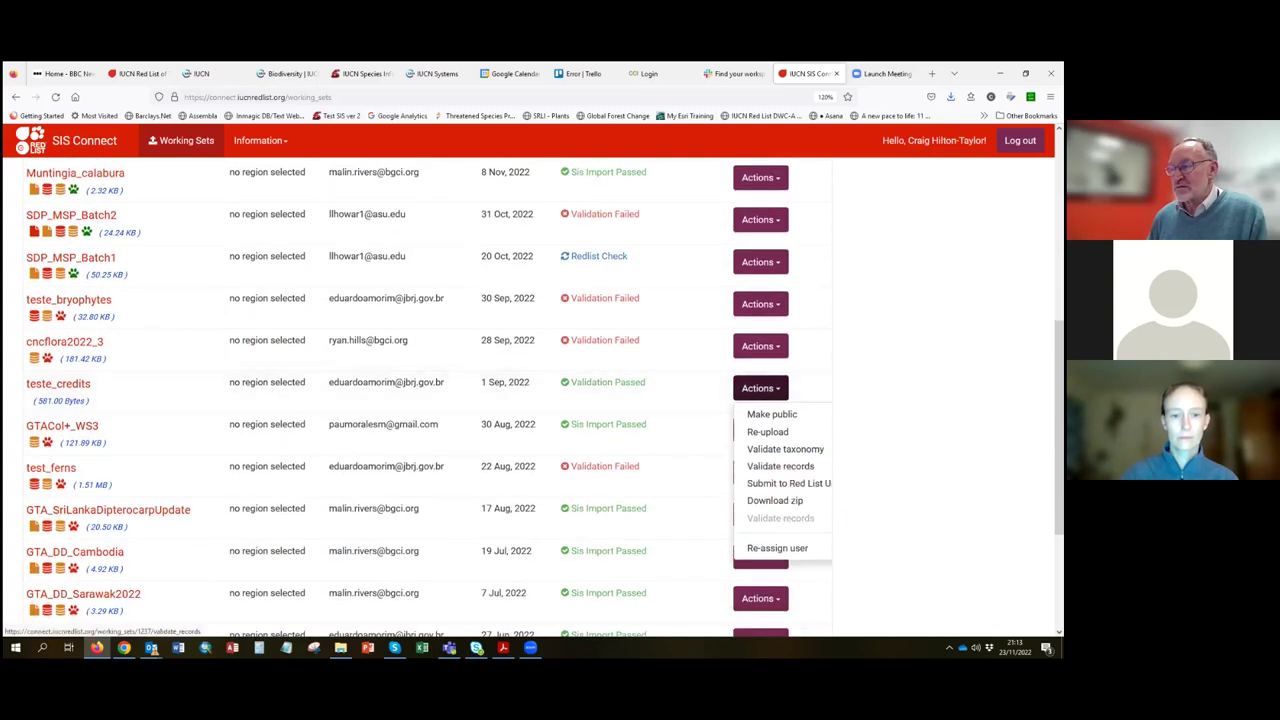
key(Escape)
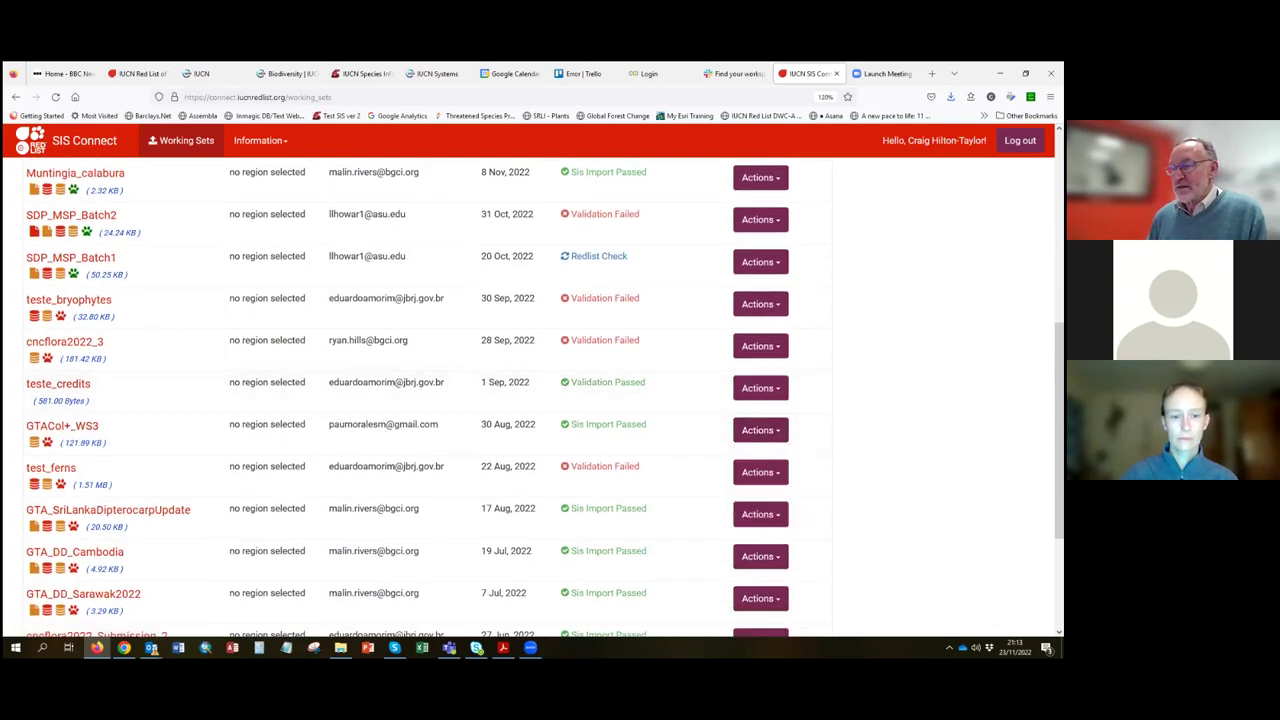
scroll(540, 400, up, 5)
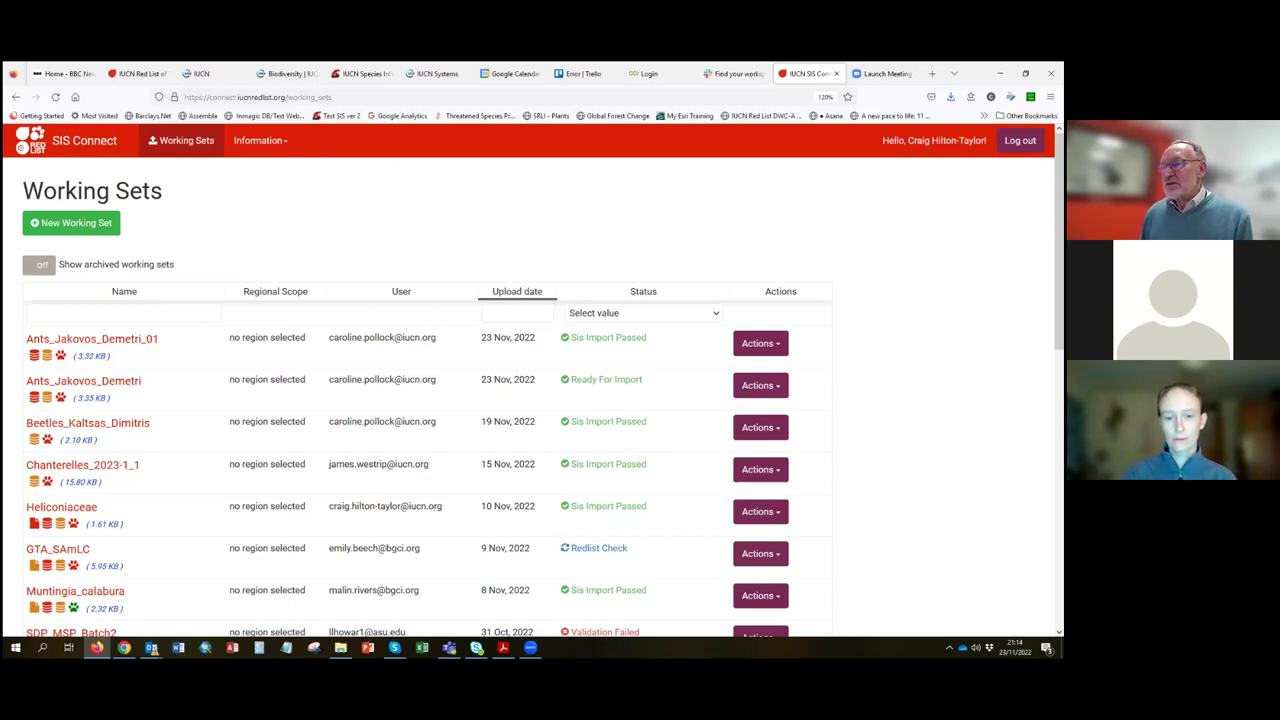
scroll(1059, 240, down, 1)
scroll(540, 400, down, 2)
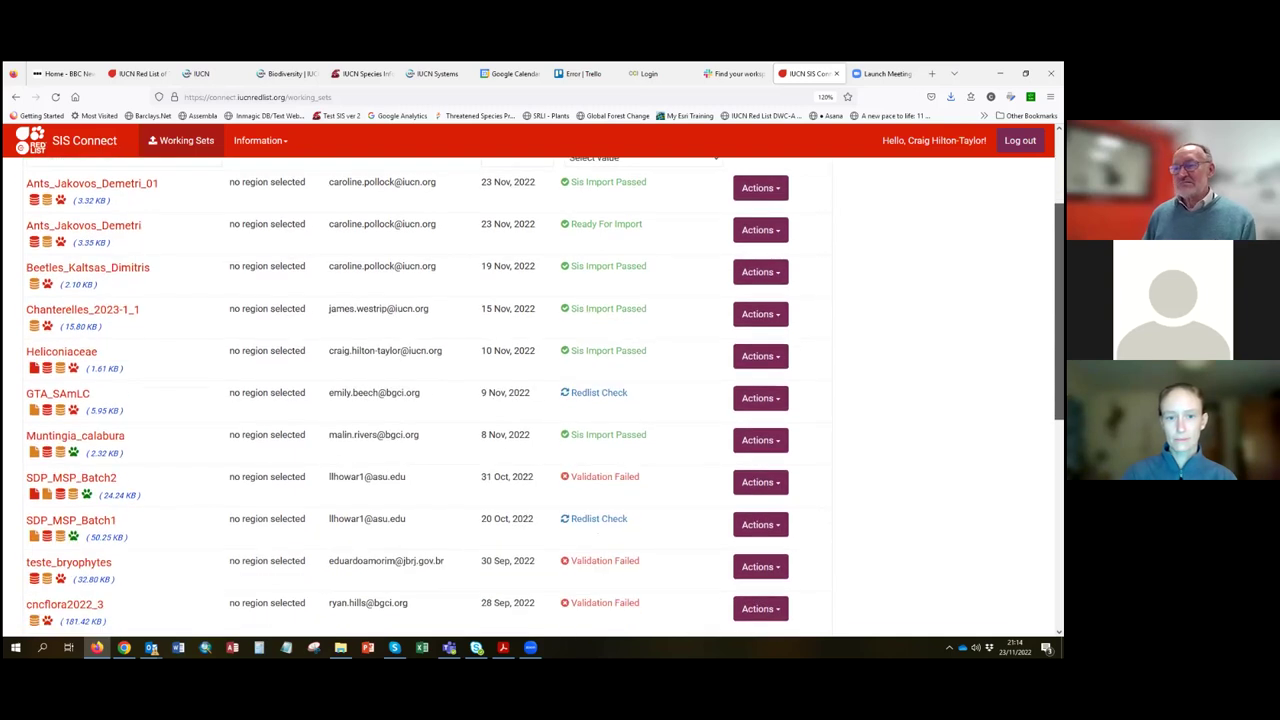
scroll(540, 400, up, 3)
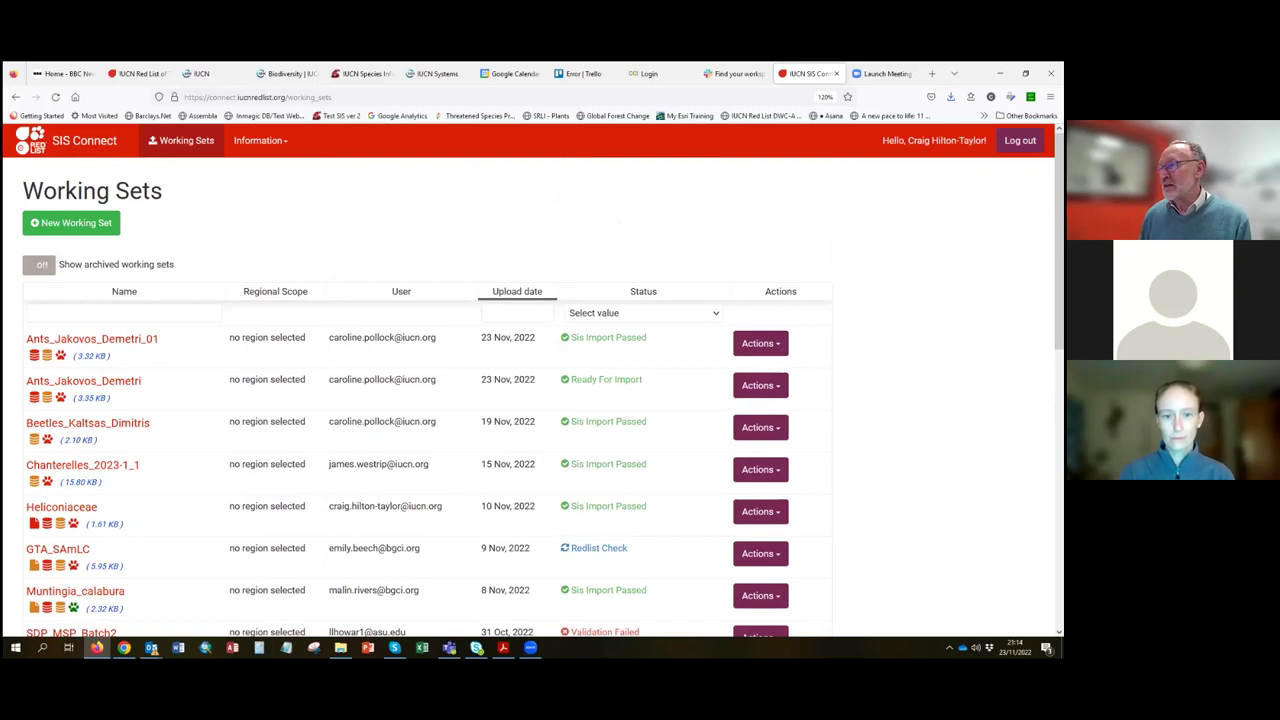
- Log out of SIS Connect and sign back in through the SIS option with a saved username and password
click(1020, 140)
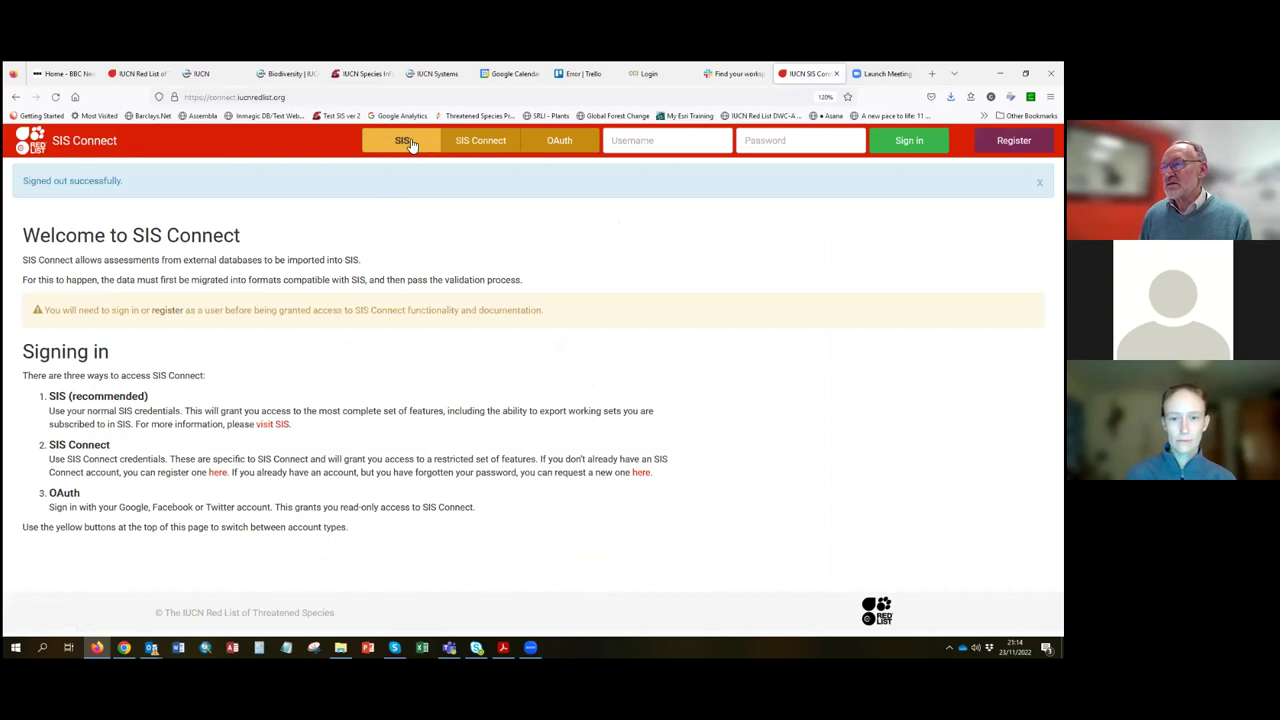
click(651, 142)
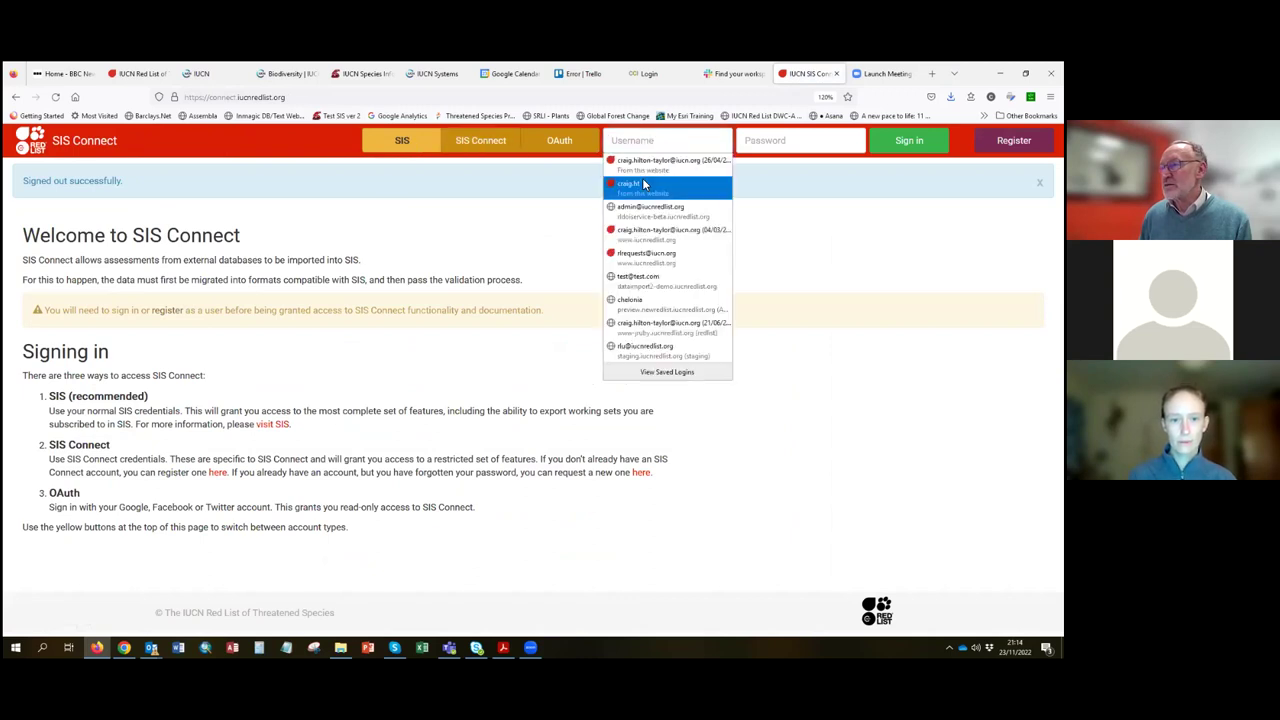
click(644, 184)
click(909, 140)
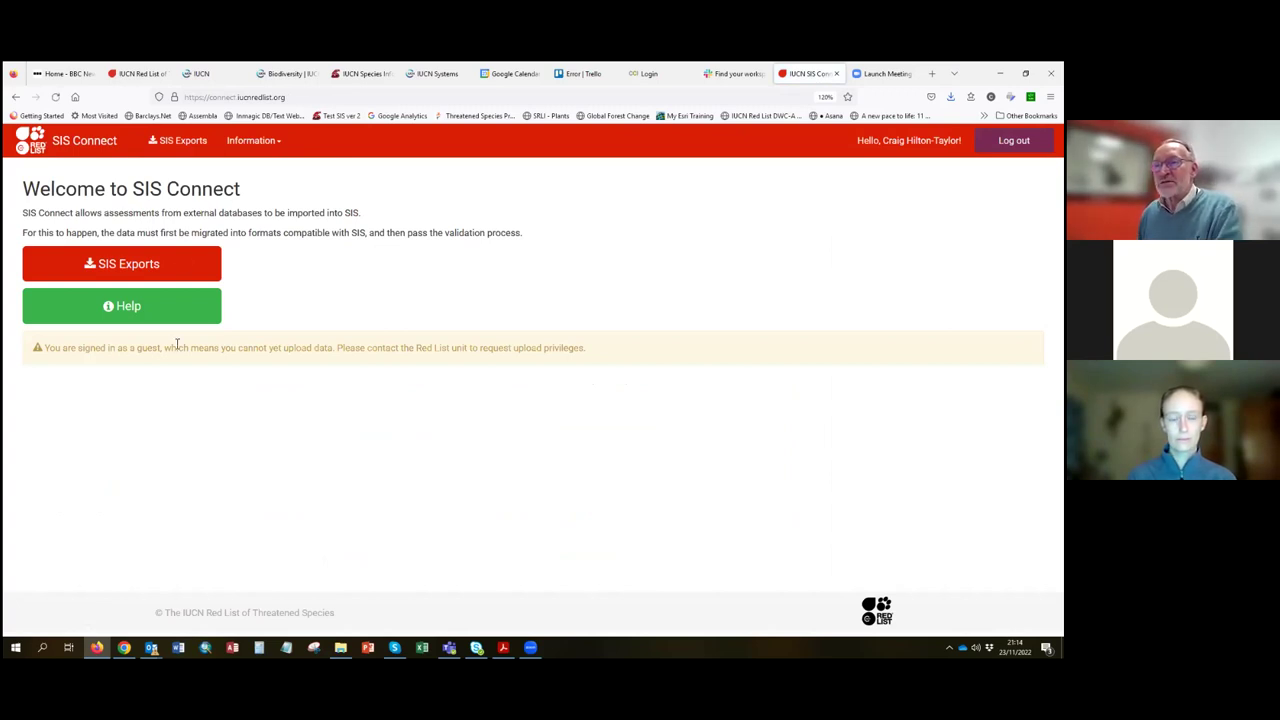
- Open the SIS Exports page, start a new SIS export, and browse the listed working sets and their export options
click(183, 146)
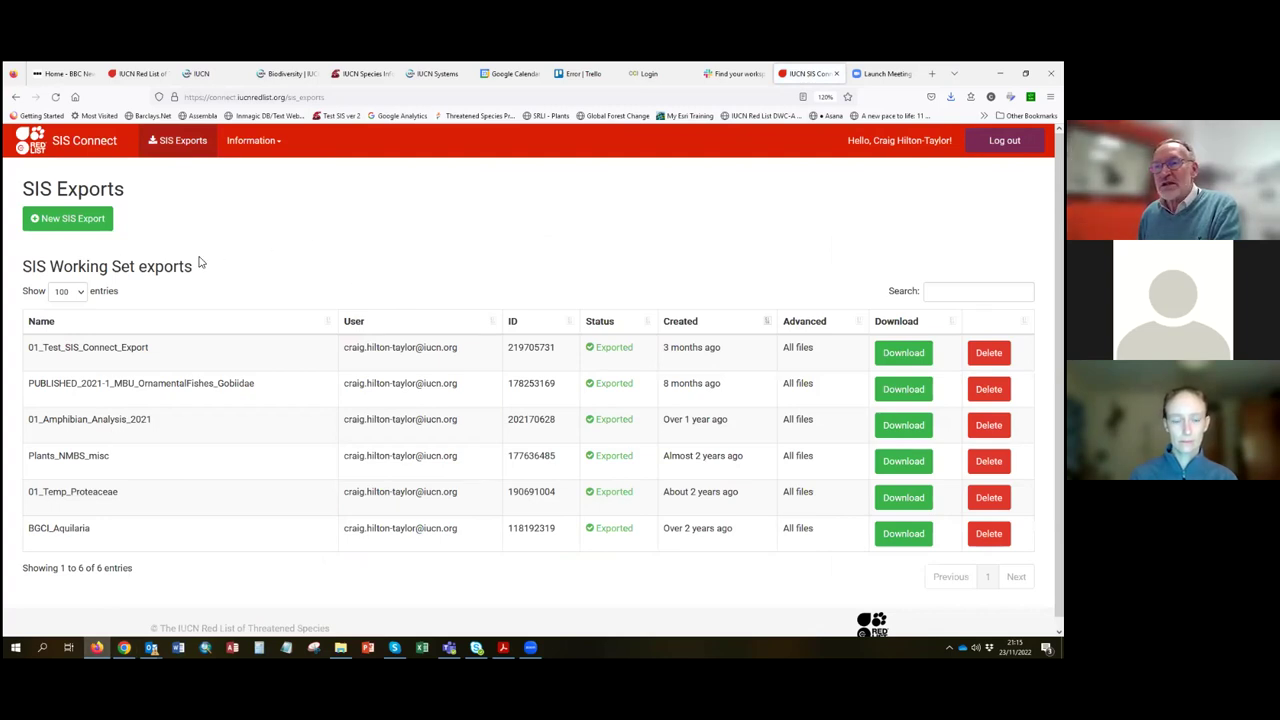
click(88, 221)
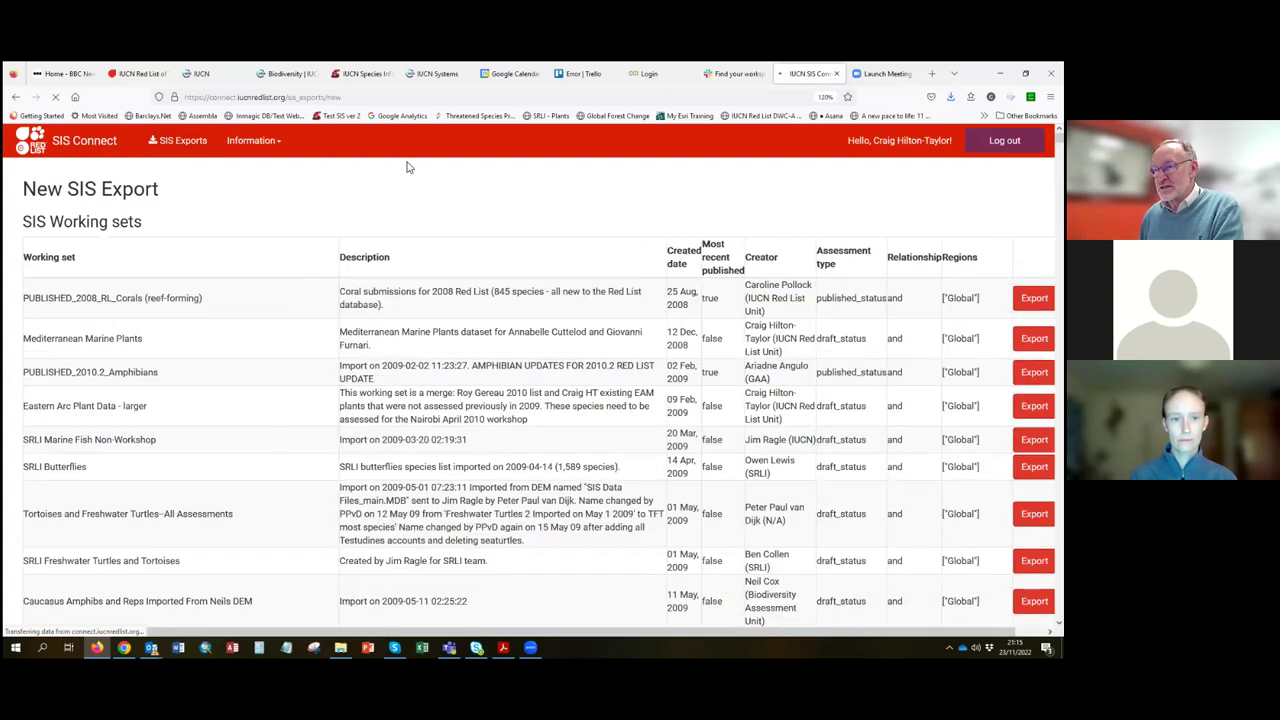
scroll(226, 359, down, 6)
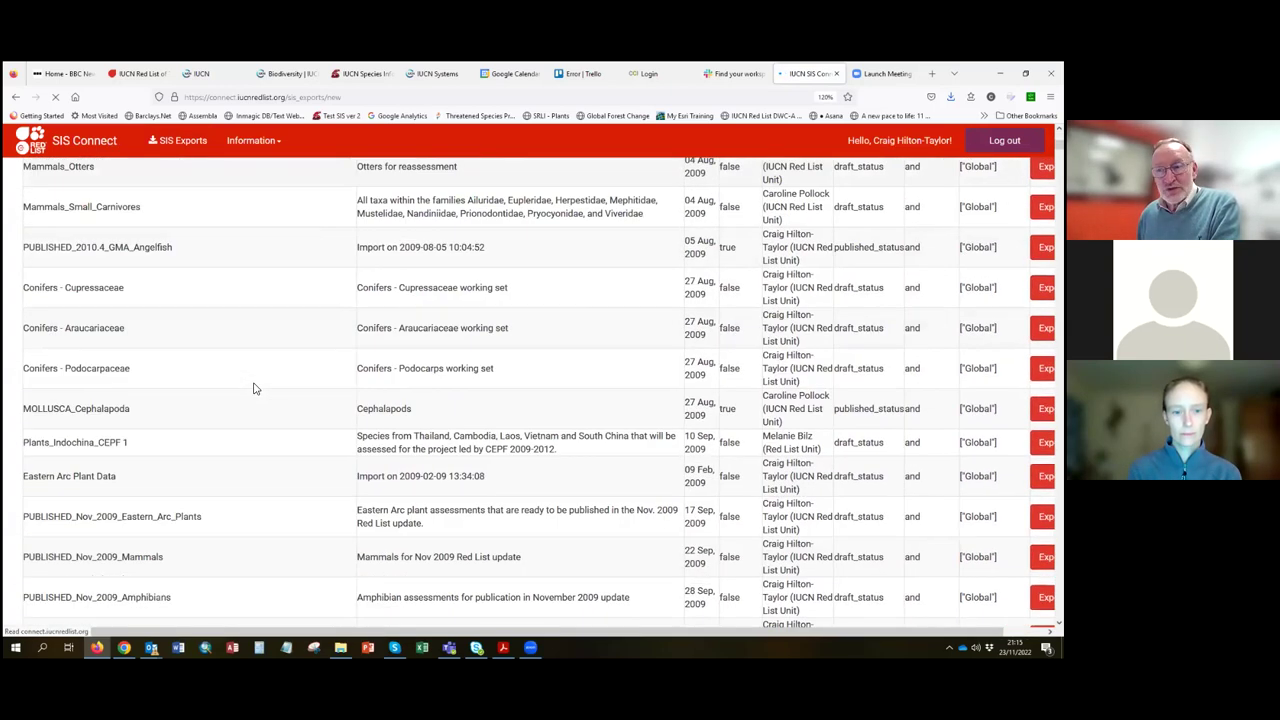
scroll(254, 388, up, 5)
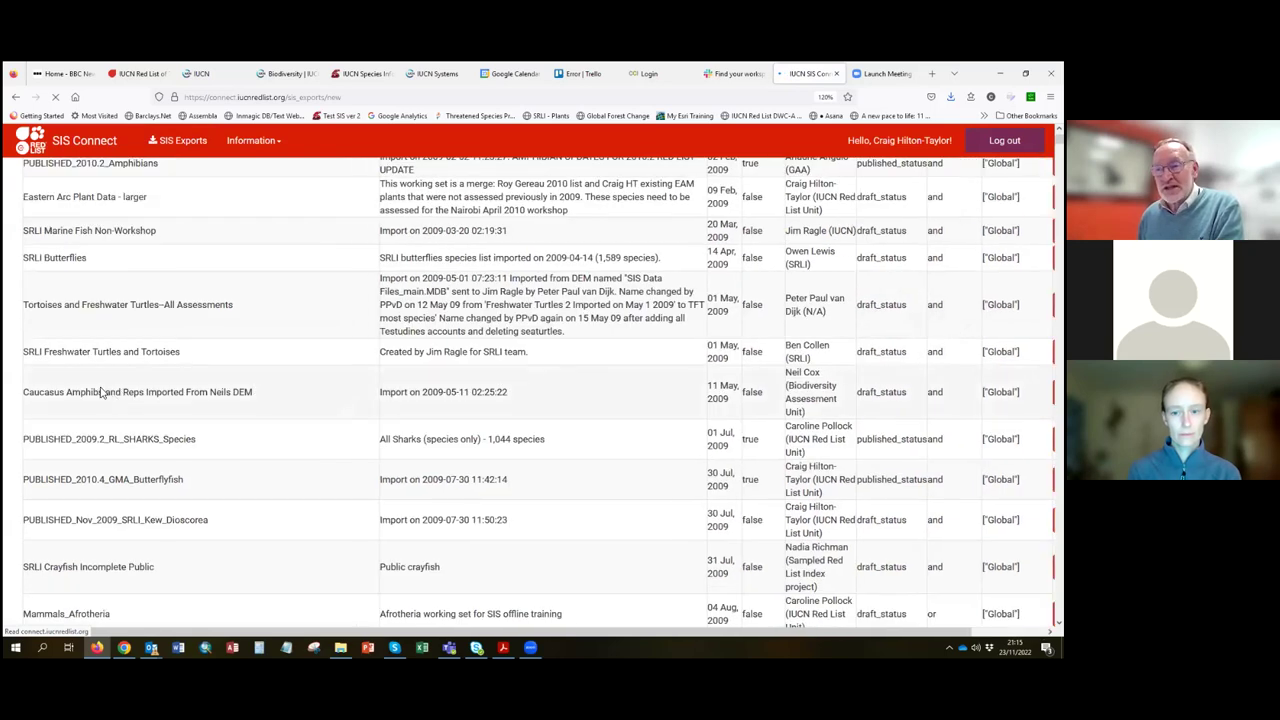
scroll(103, 393, up, 4)
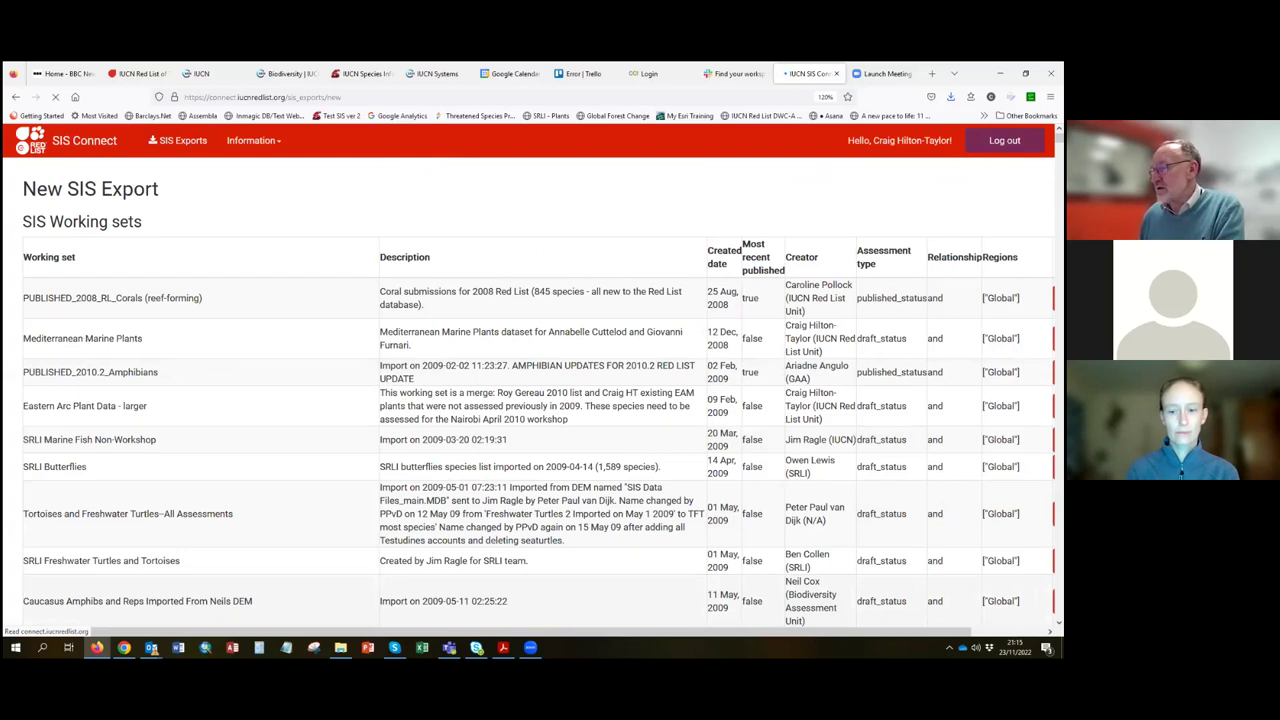
scroll(820, 636, right, 2)
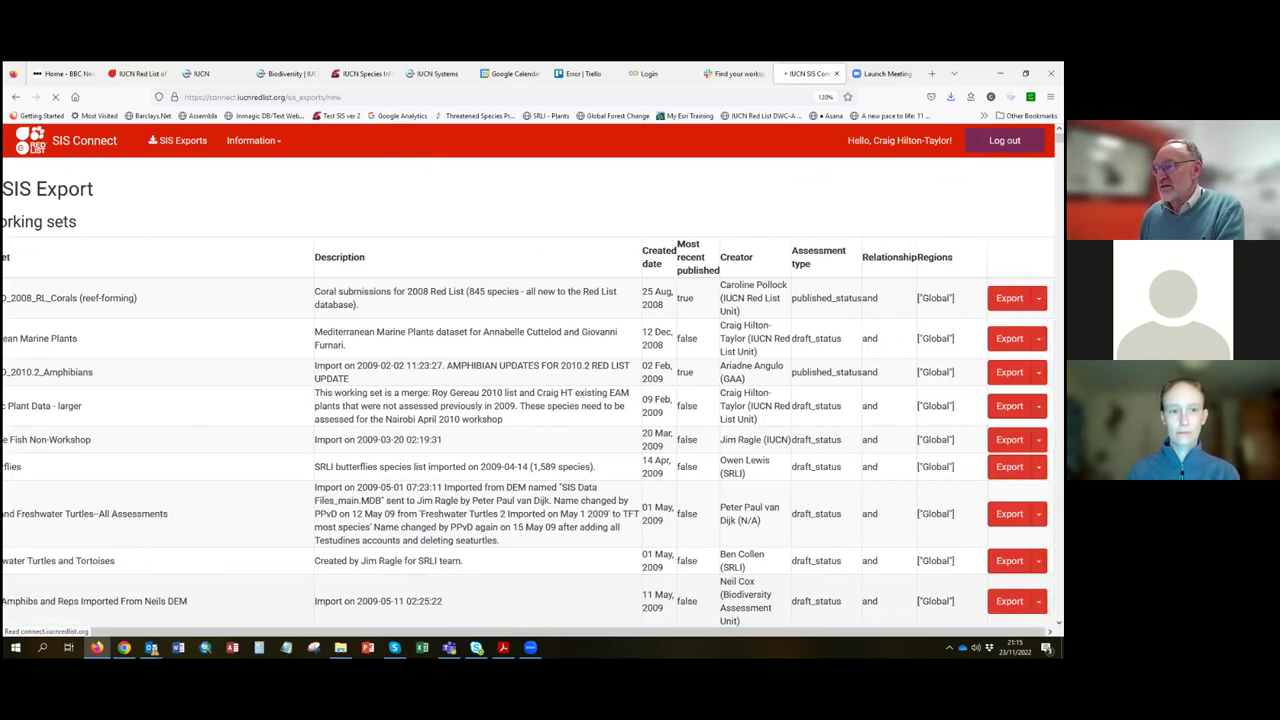